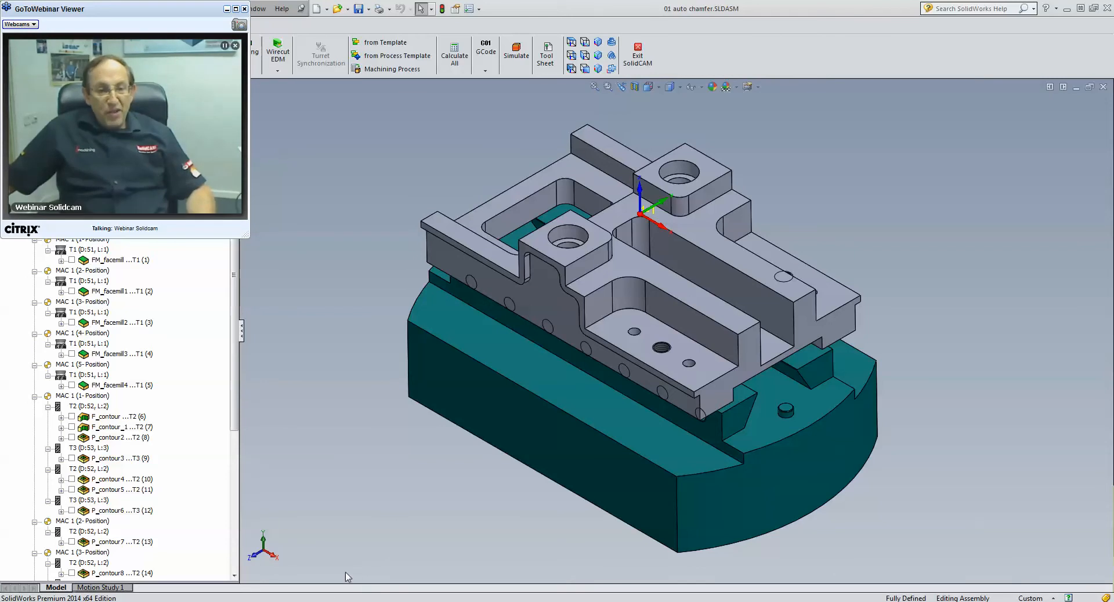
# - Switch to Chrome, minimize the webcam viewer and look through the SolidCAM home page
pyautogui.click(156, 543)
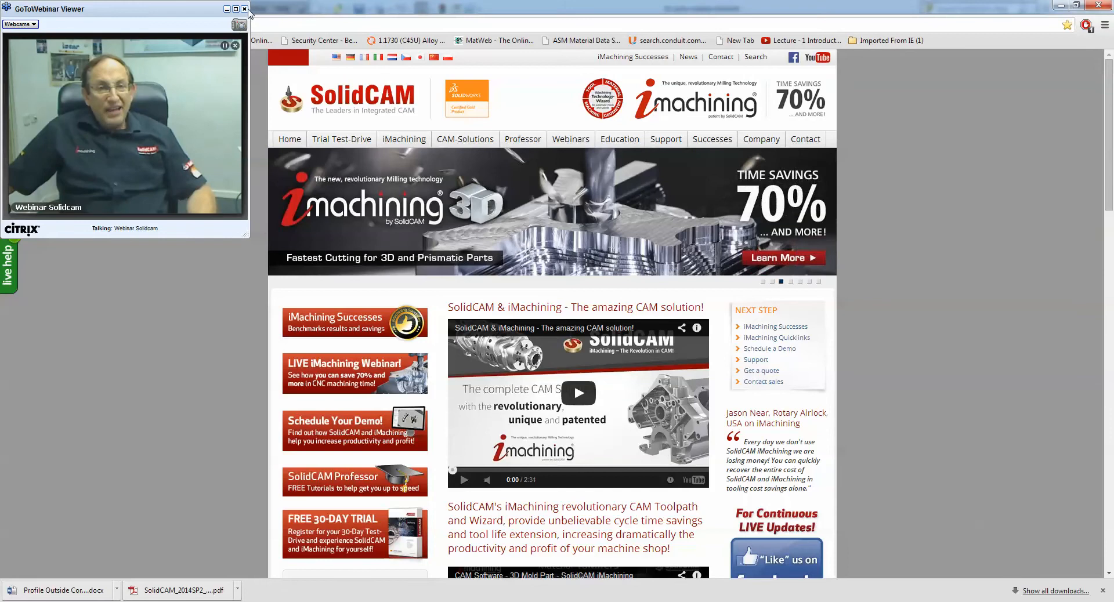
pyautogui.click(226, 9)
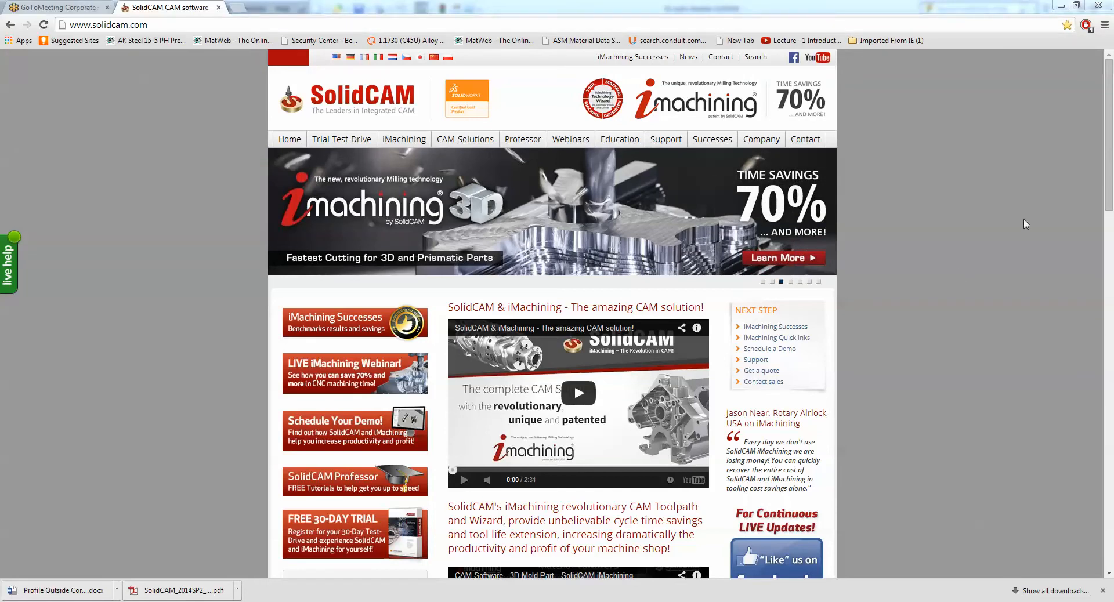
pyautogui.scroll(-3, 920, 194)
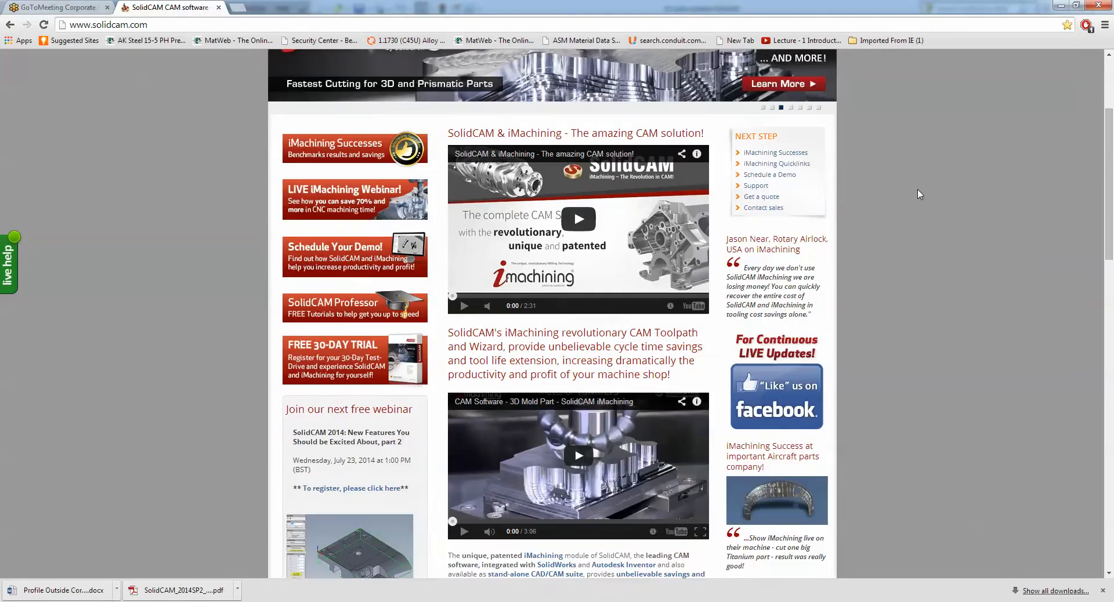
pyautogui.scroll(-4, 919, 194)
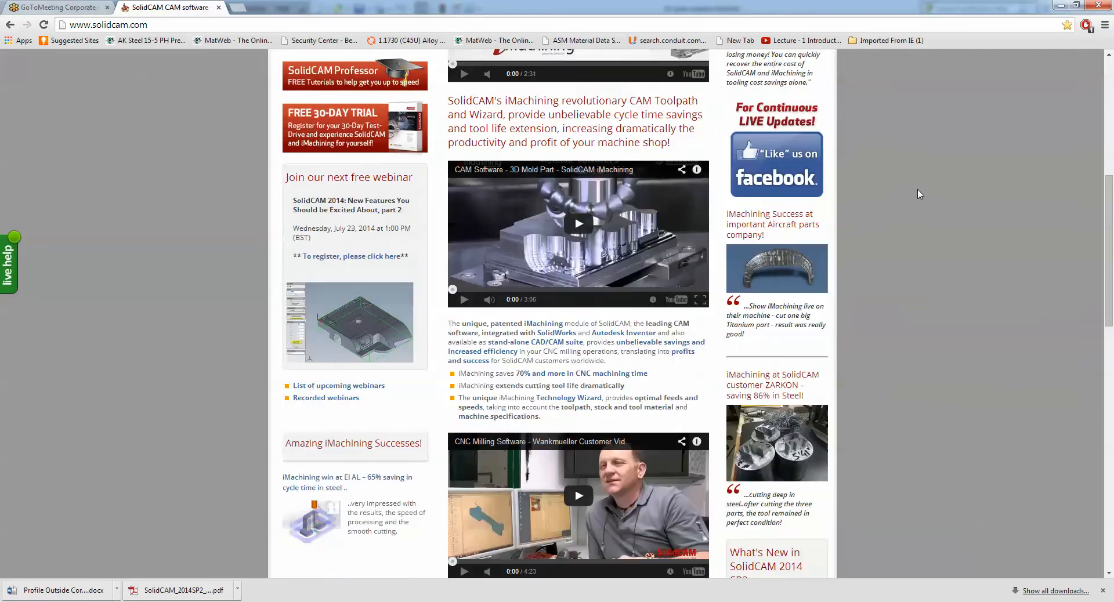
pyautogui.scroll(-3, 920, 193)
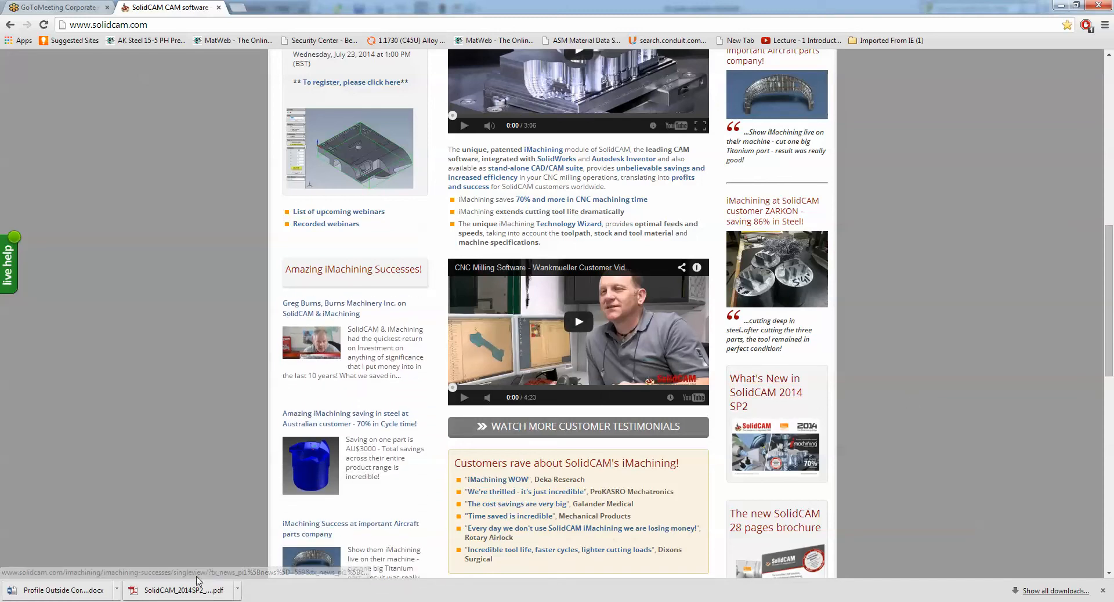
# - Open the downloaded SolidCAM_2014SP2 What's New PDF, read its slides from CoordSys through Turret station creation, and close it
pyautogui.click(192, 596)
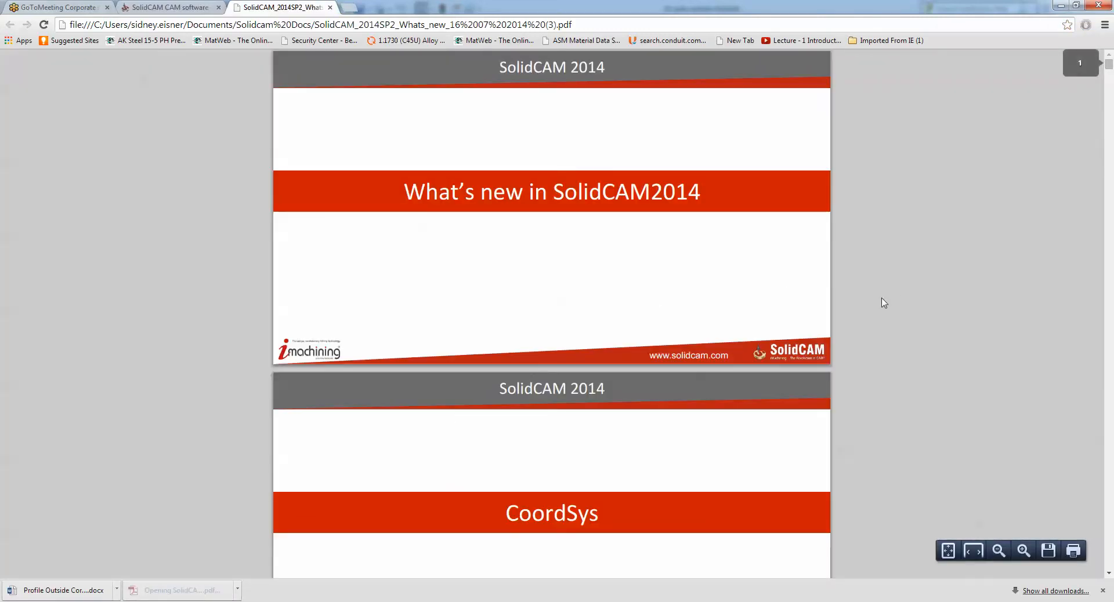
pyautogui.scroll(-3, 871, 310)
pyautogui.scroll(-6, 871, 310)
pyautogui.scroll(-4, 871, 310)
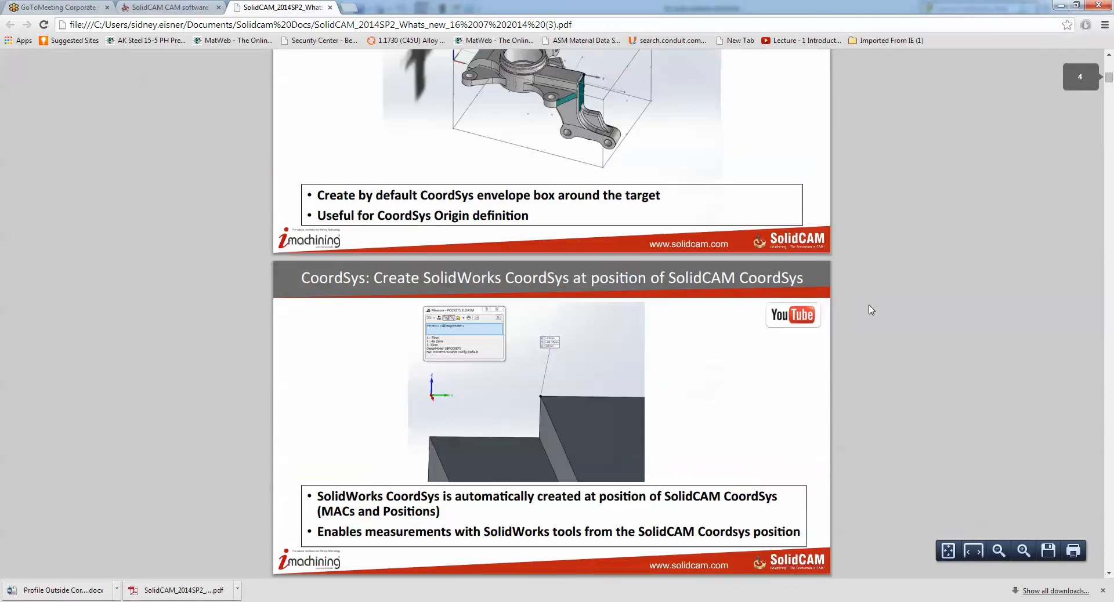
pyautogui.scroll(-7, 872, 310)
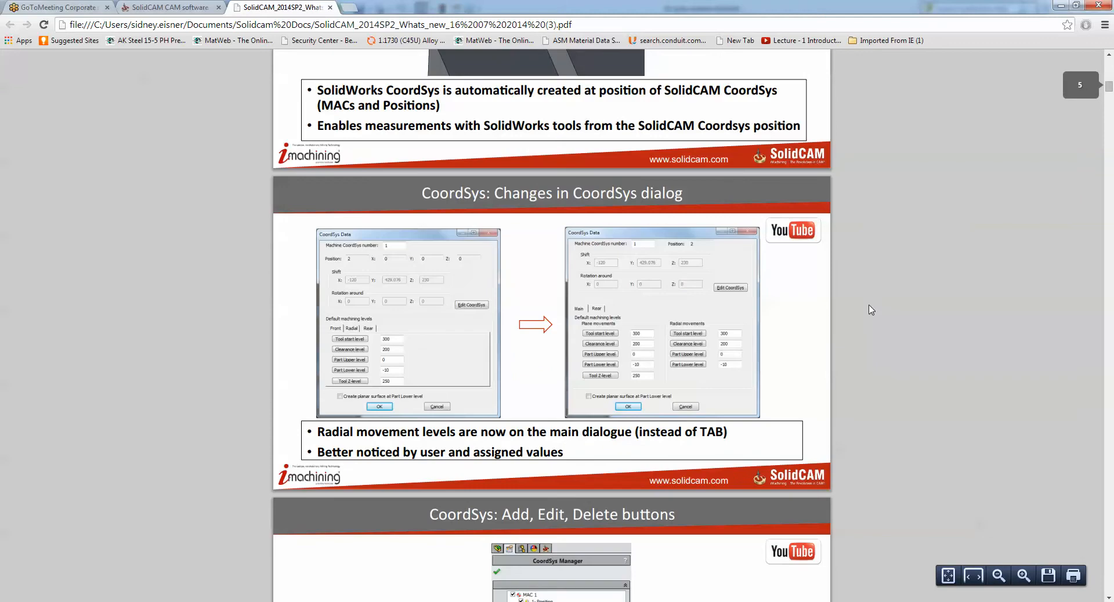
pyautogui.scroll(-5, 872, 310)
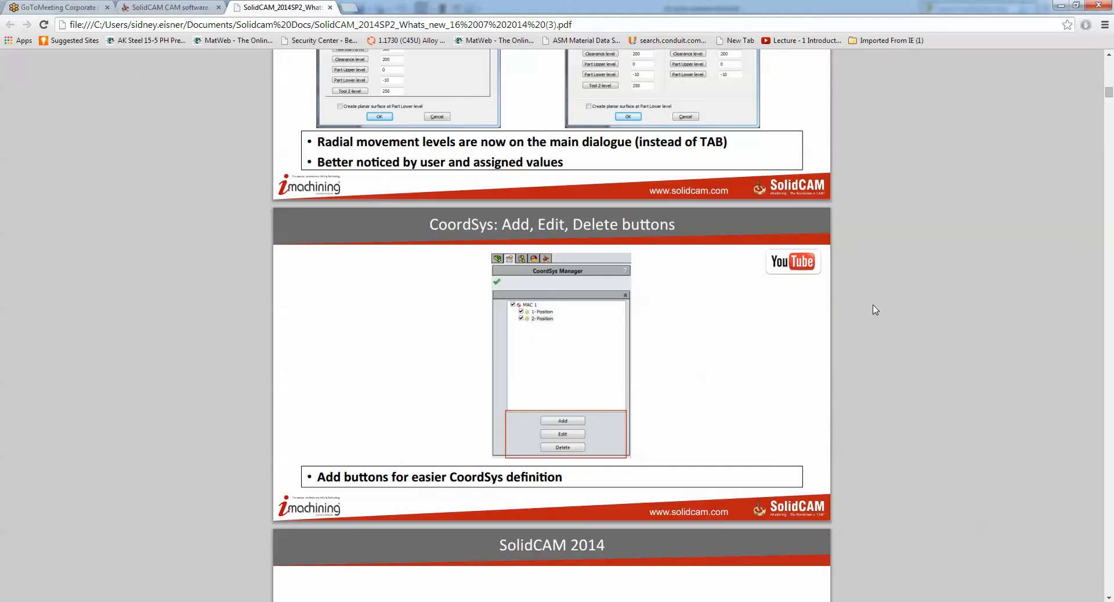
pyautogui.scroll(-7, 875, 310)
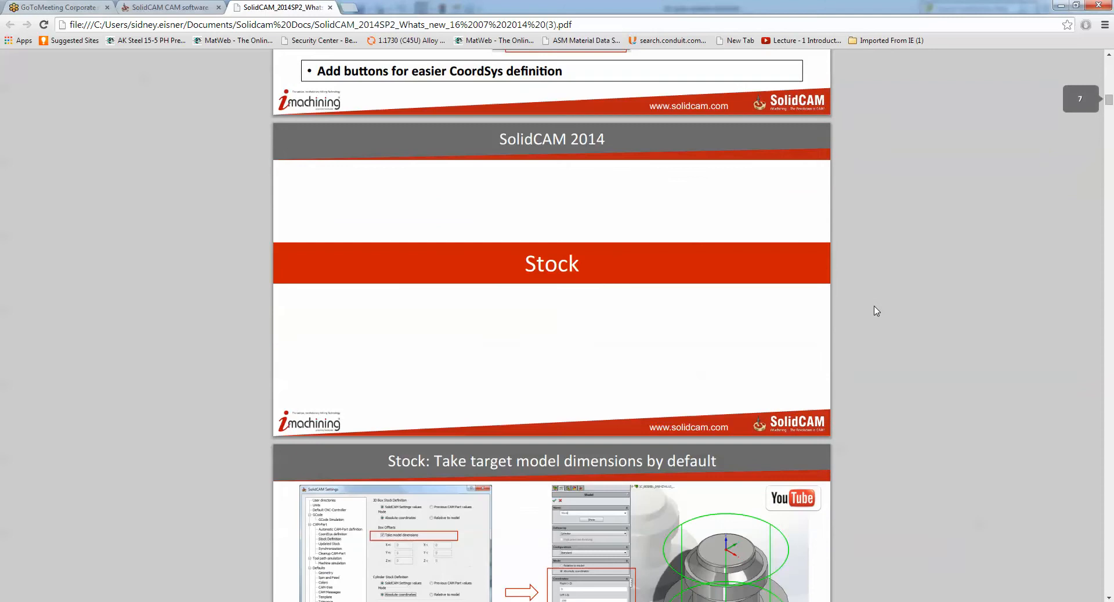
pyautogui.scroll(-5, 876, 311)
pyautogui.scroll(-6, 876, 311)
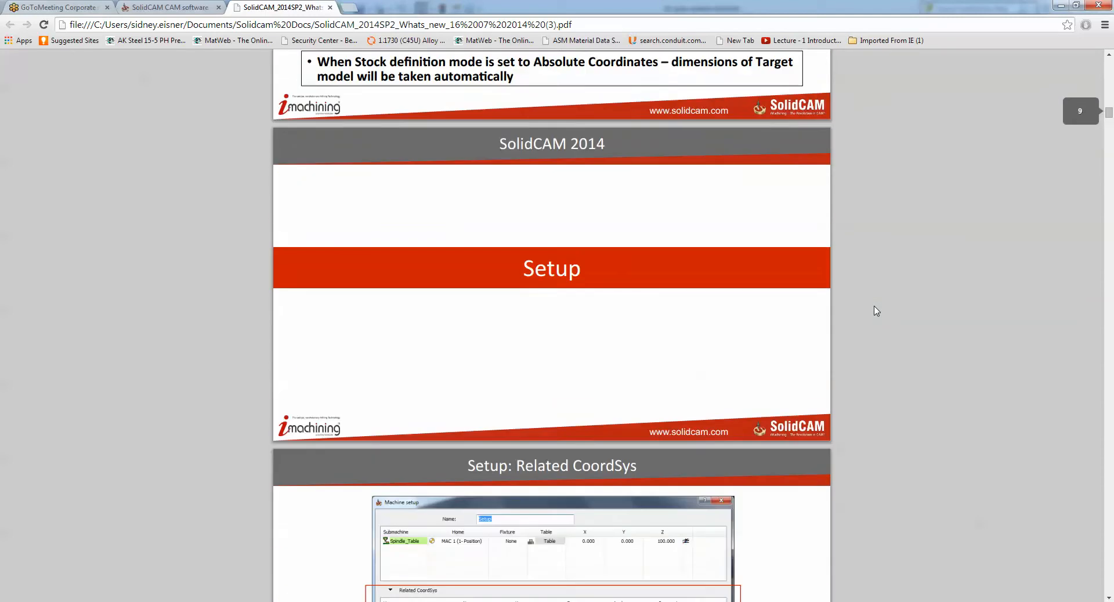
pyautogui.scroll(-6, 875, 311)
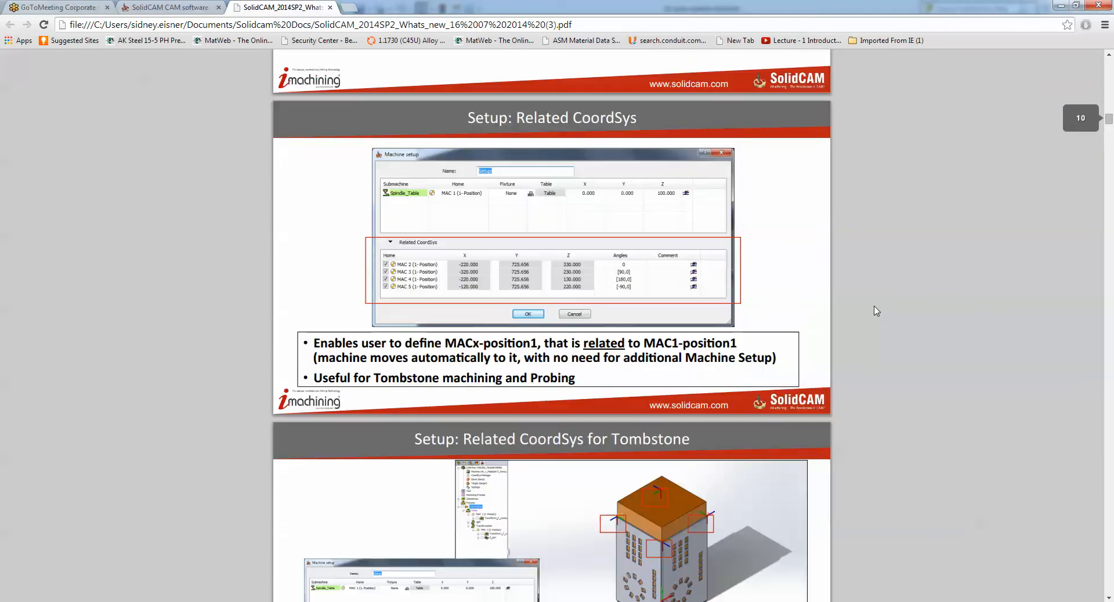
pyautogui.scroll(-9, 877, 311)
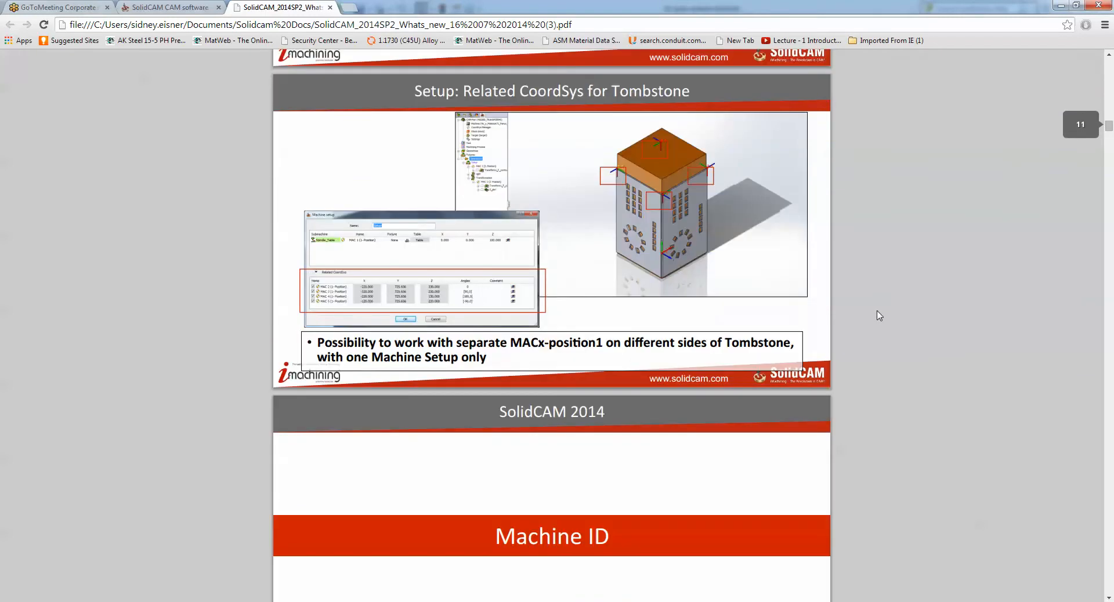
pyautogui.scroll(-6, 881, 316)
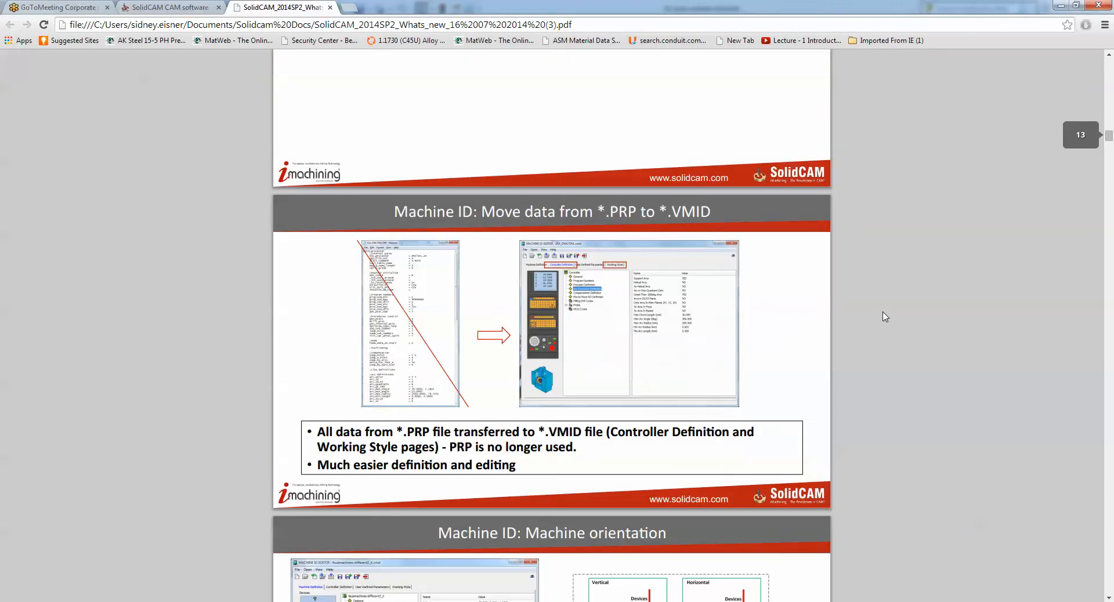
pyautogui.scroll(-7, 886, 316)
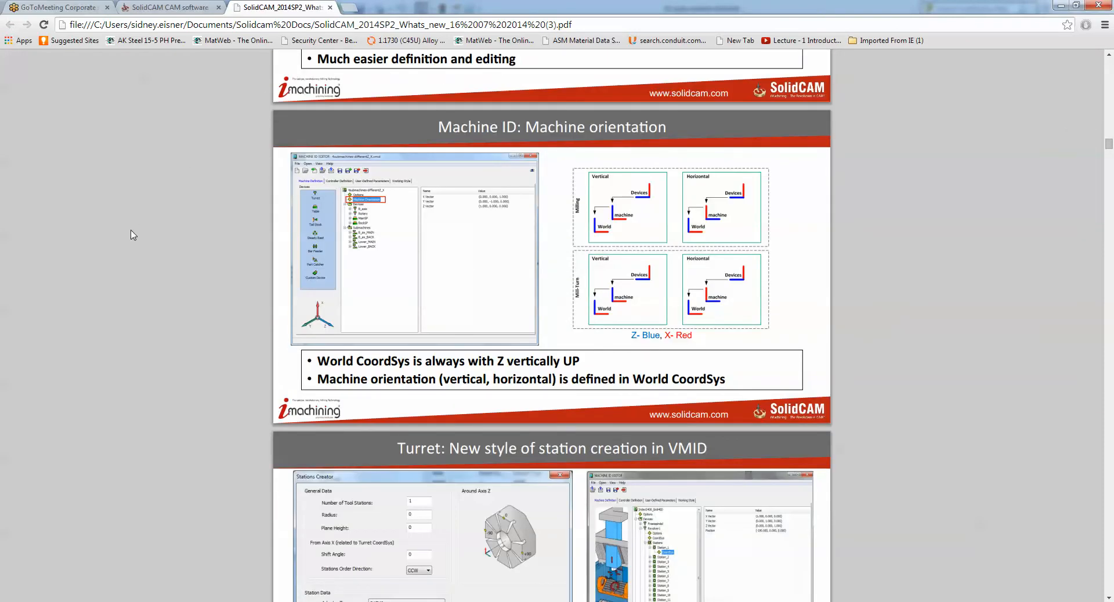
pyautogui.scroll(-4, 133, 236)
pyautogui.scroll(-2, 152, 238)
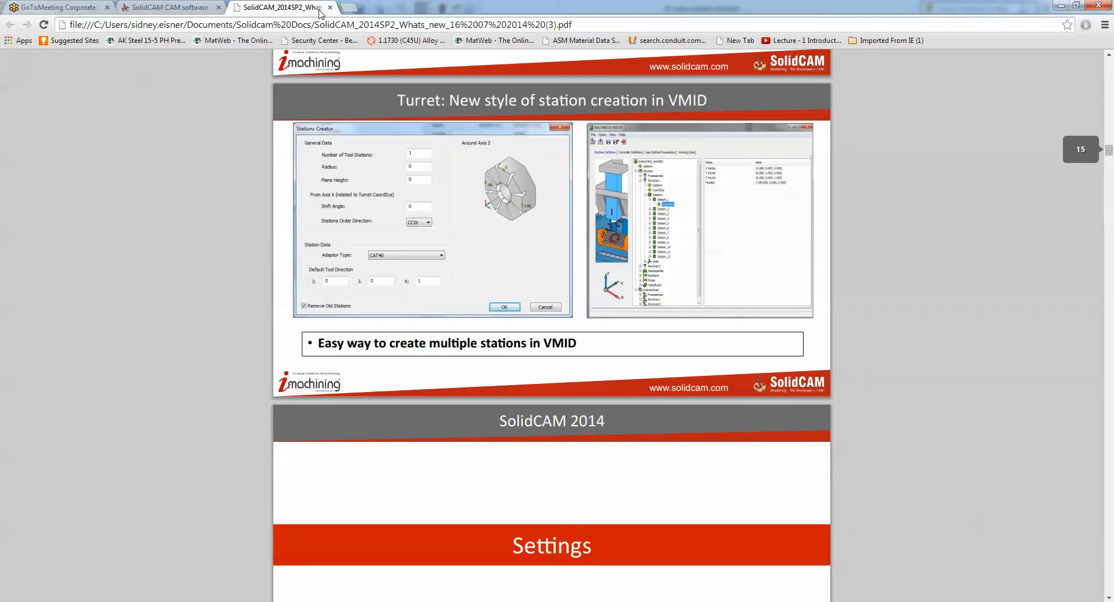
pyautogui.click(329, 7)
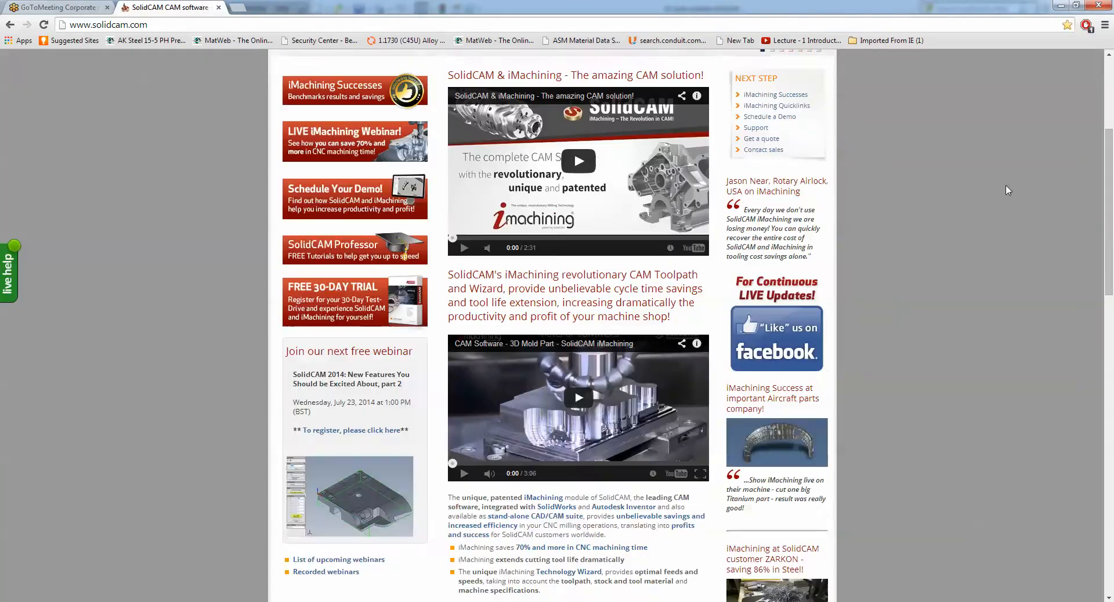
# - Look over the home page and open the website's What's New in SolidCAM 2014 page under Professor
pyautogui.scroll(4, 1008, 190)
pyautogui.scroll(-12, 1008, 190)
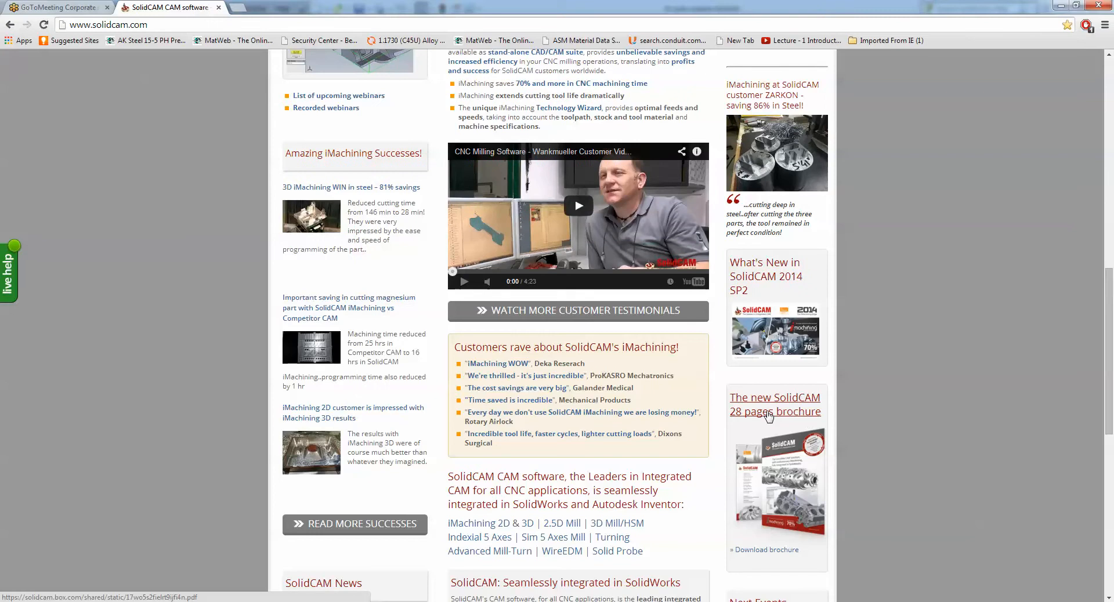
pyautogui.scroll(4, 769, 415)
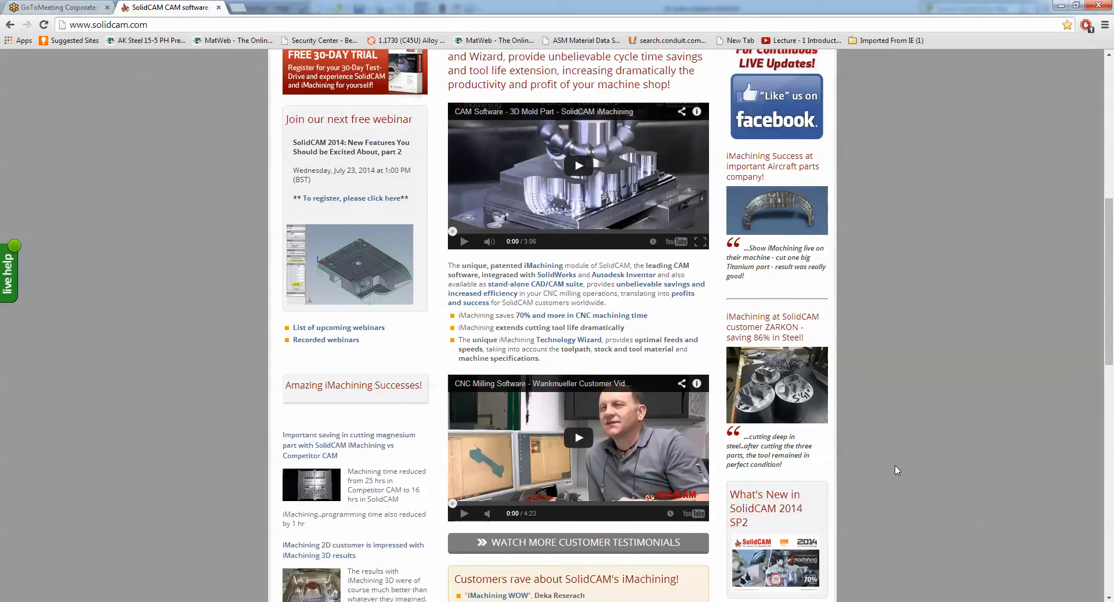
pyautogui.scroll(8, 896, 470)
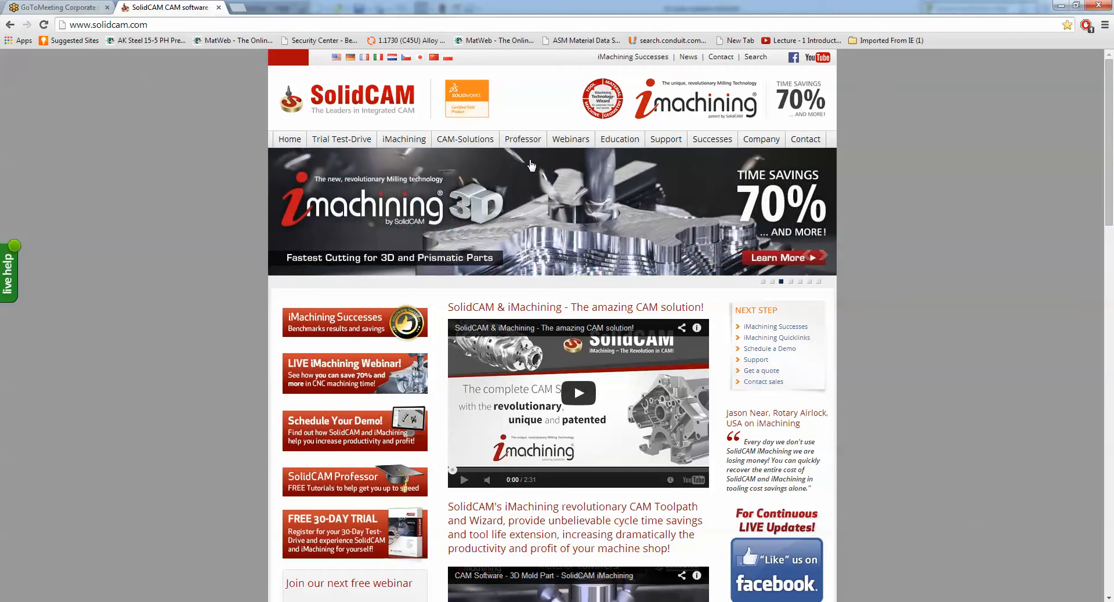
pyautogui.moveTo(524, 142)
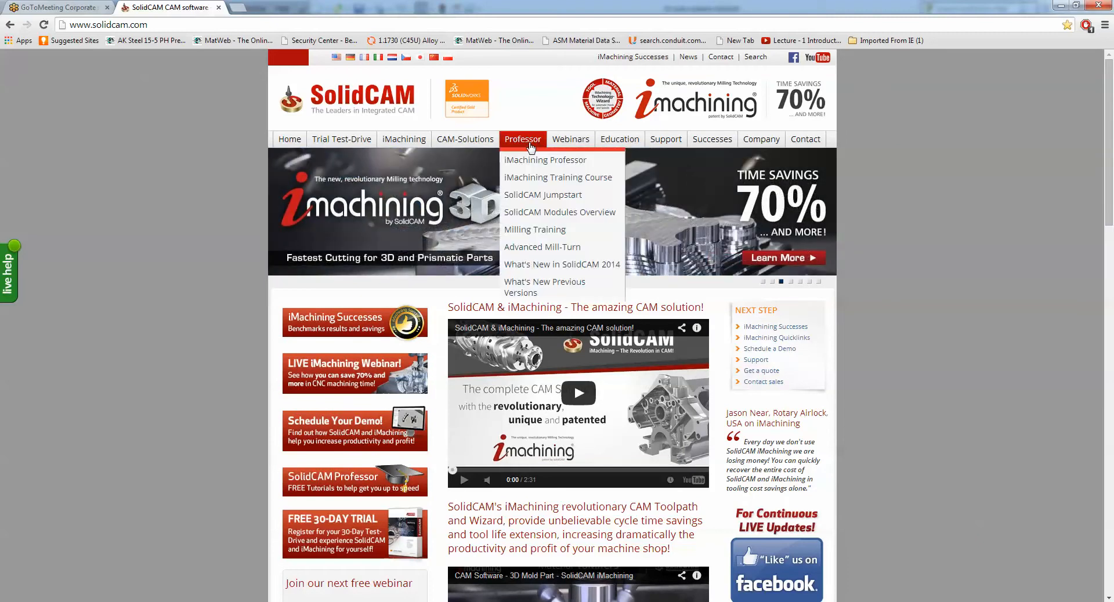
pyautogui.click(542, 265)
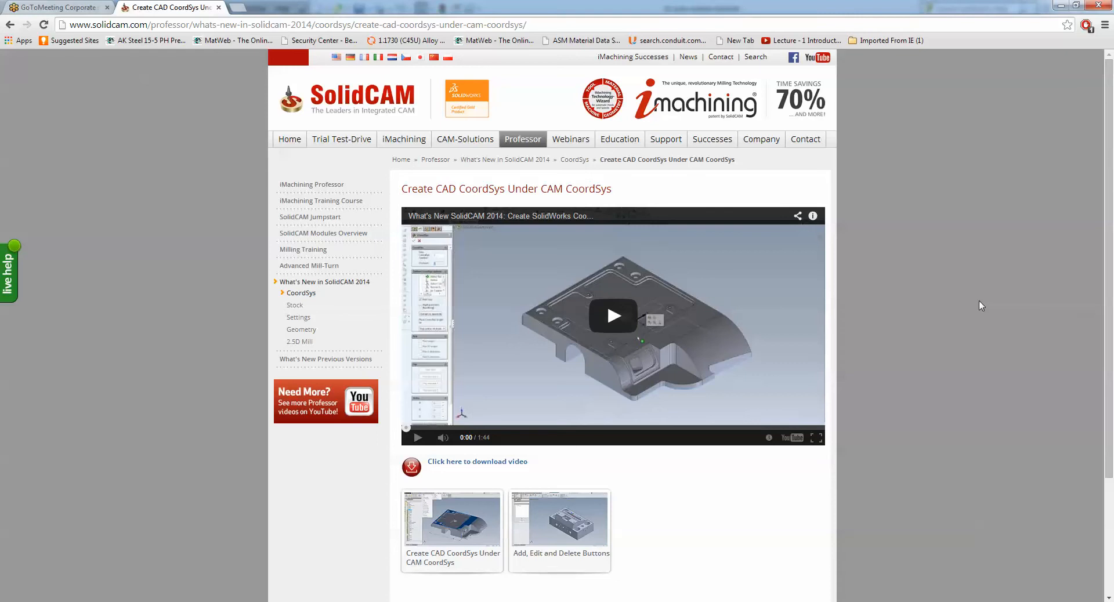
# - Open the Geometry topic of What's New in SolidCAM 2014 and look over its available videos
pyautogui.click(303, 331)
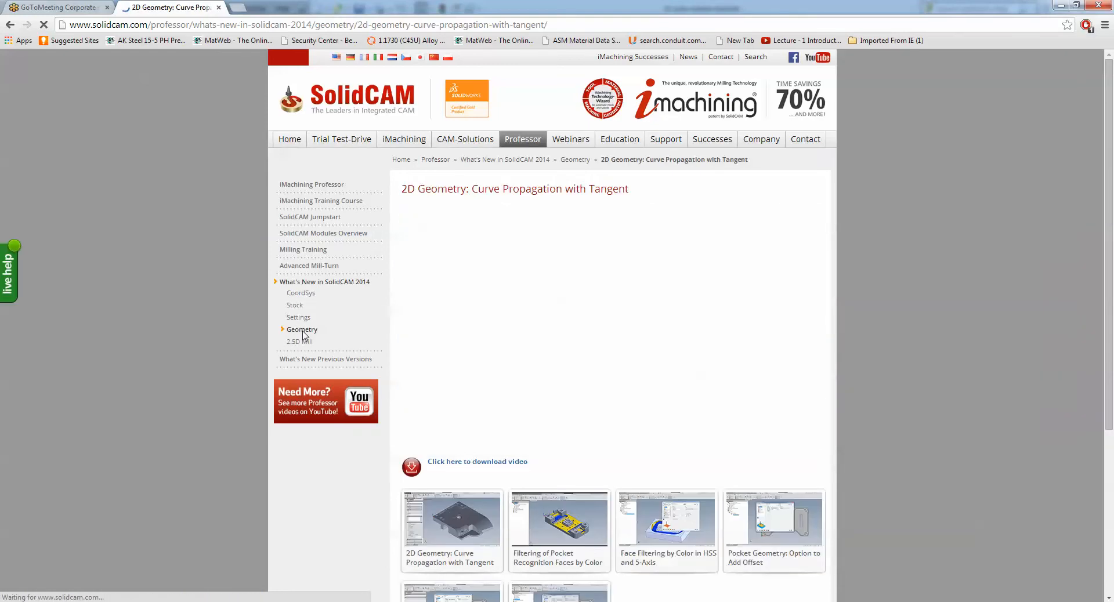
pyautogui.scroll(-2, 968, 332)
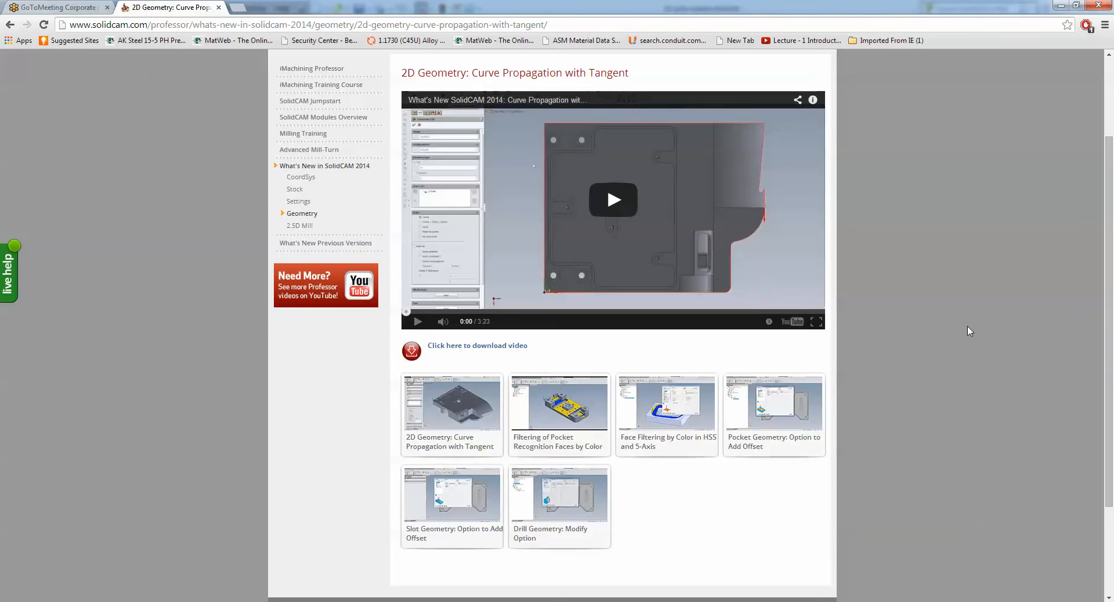
pyautogui.scroll(2, 968, 331)
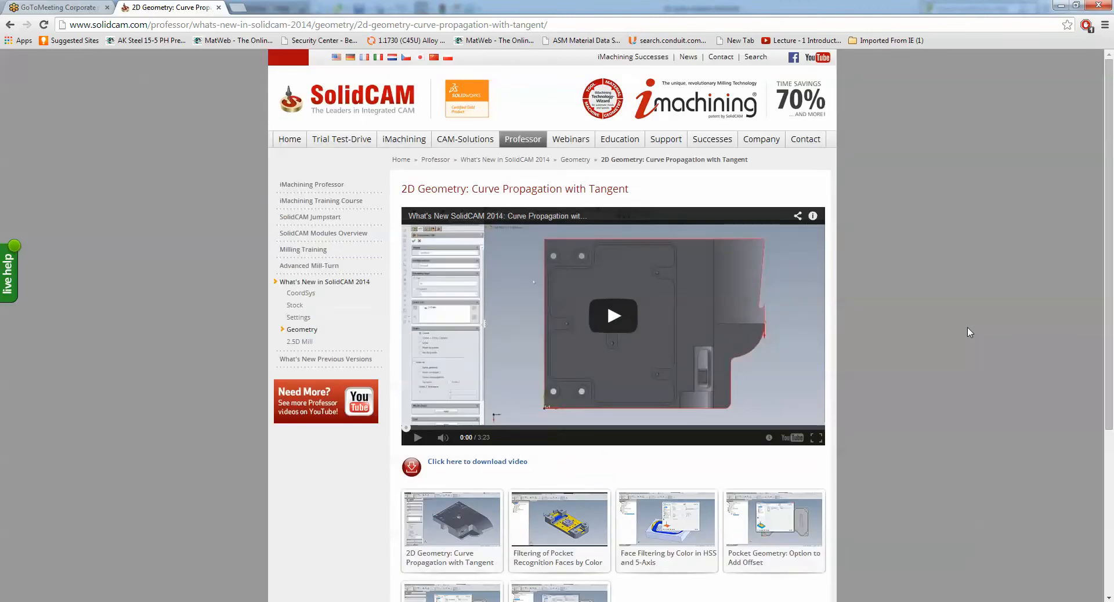
pyautogui.scroll(-2, 967, 333)
pyautogui.scroll(2, 968, 333)
# - Open the What's New in SC 2014 webinar recordings, look over the listed sessions, and minimize the browser
pyautogui.moveTo(570, 145)
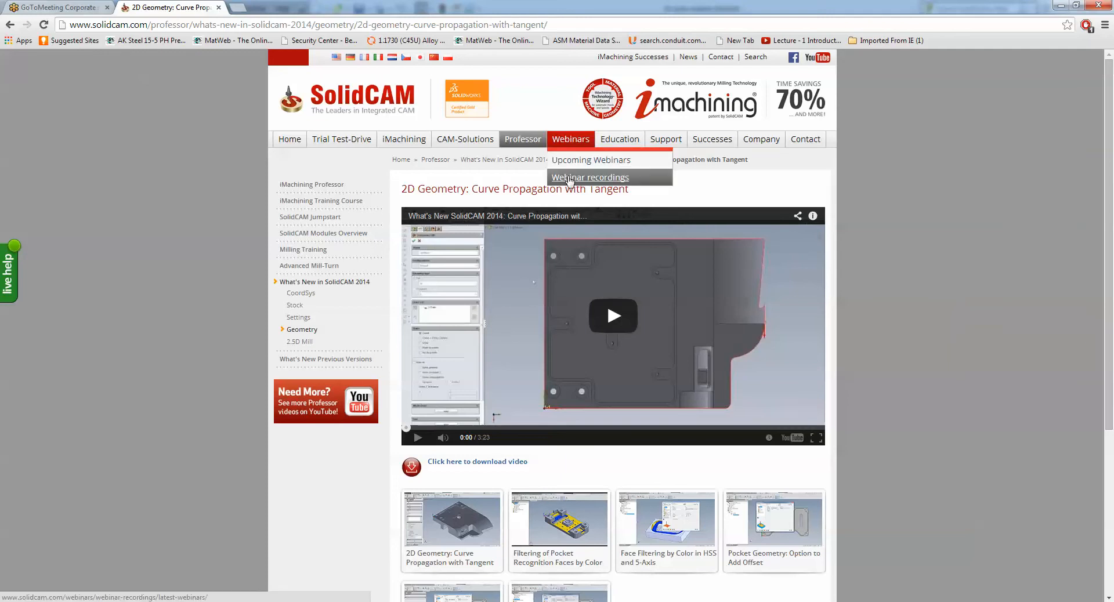
pyautogui.click(569, 180)
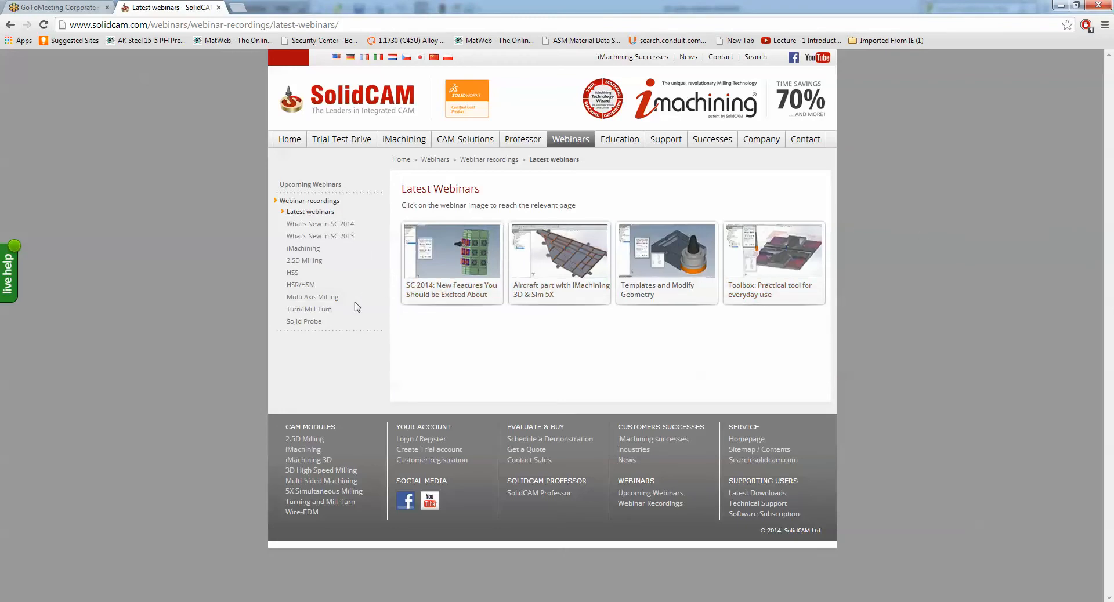
pyautogui.click(309, 226)
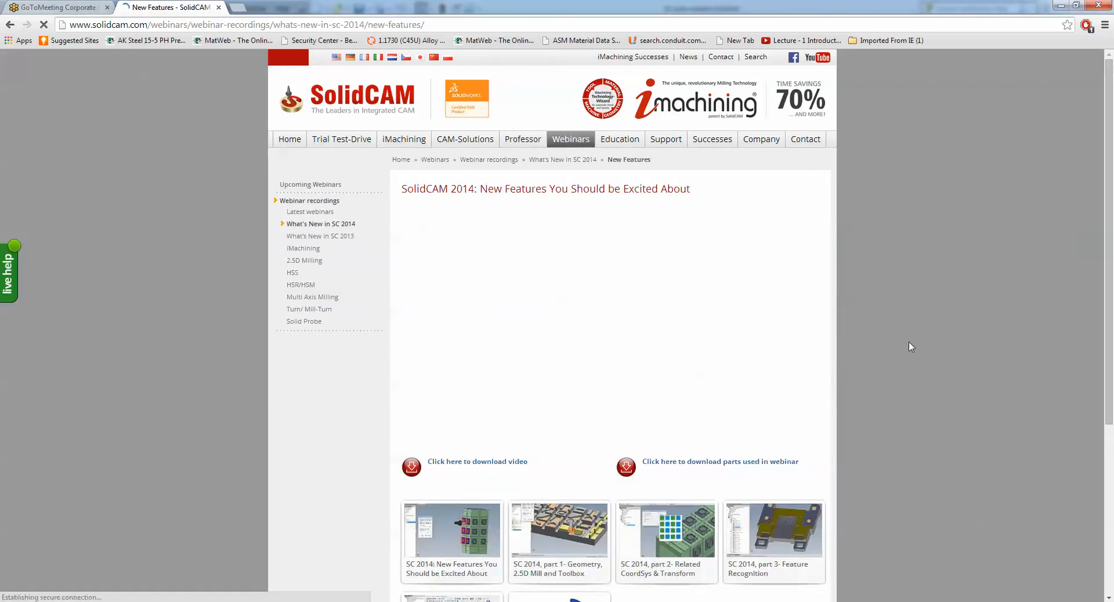
pyautogui.scroll(-6, 910, 346)
pyautogui.scroll(6, 910, 347)
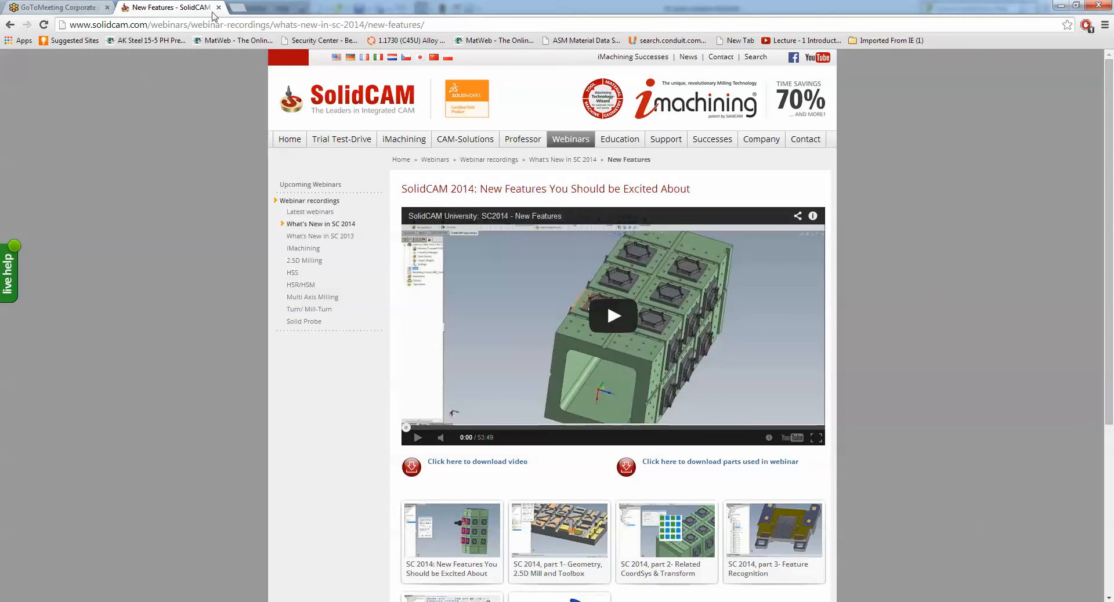
pyautogui.click(1063, 7)
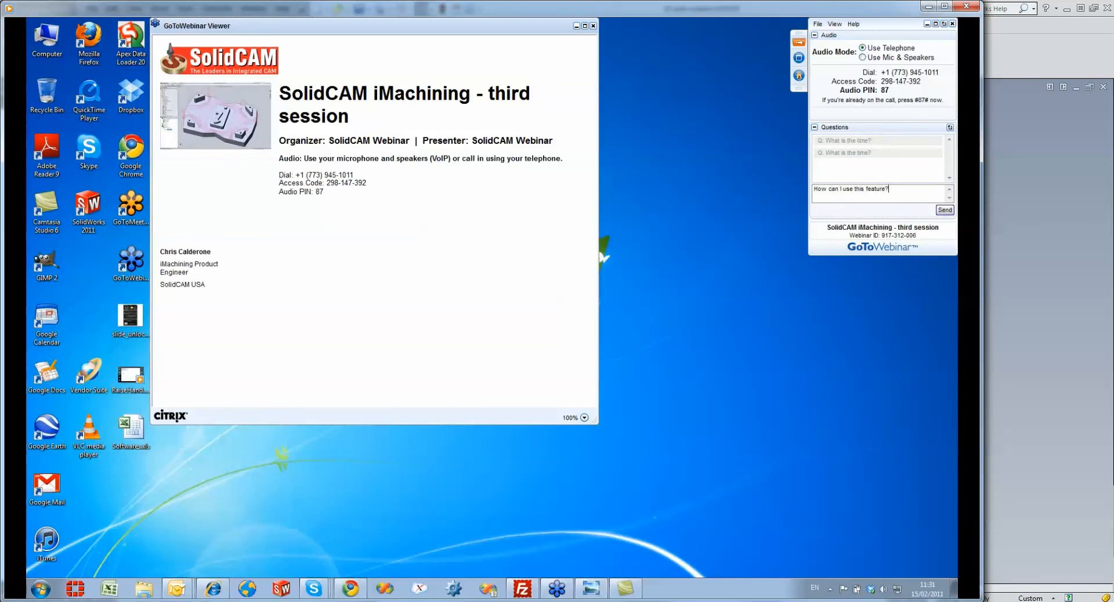
# - Watch the GoToWebinar demonstration of sending a question and using the raised-hand control, and close the media player
pyautogui.click(945, 210)
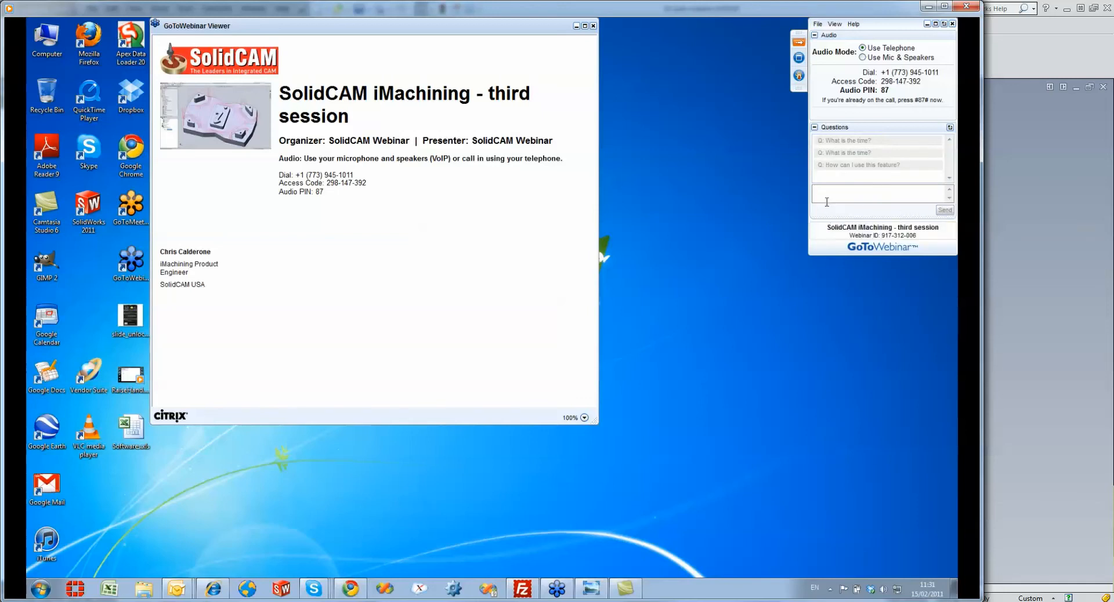
pyautogui.click(799, 76)
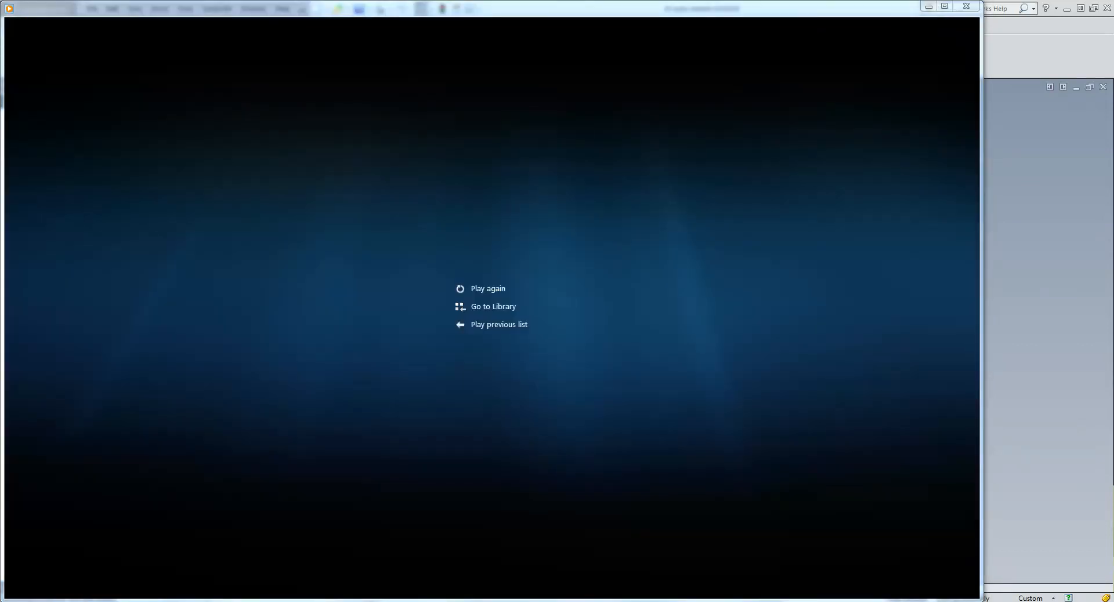
pyautogui.moveTo(870, 37)
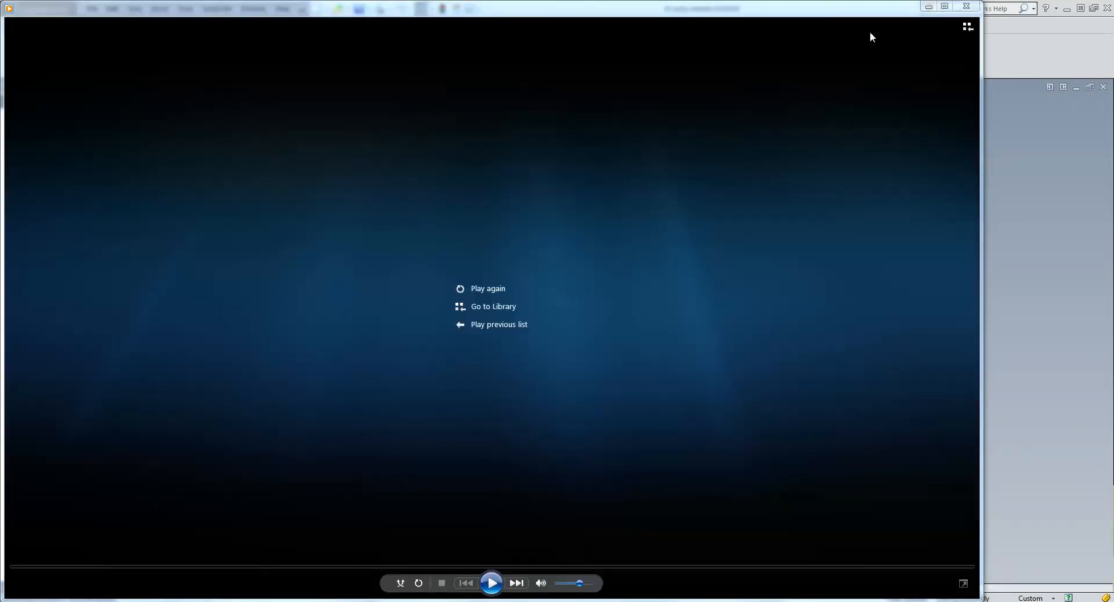
pyautogui.click(966, 6)
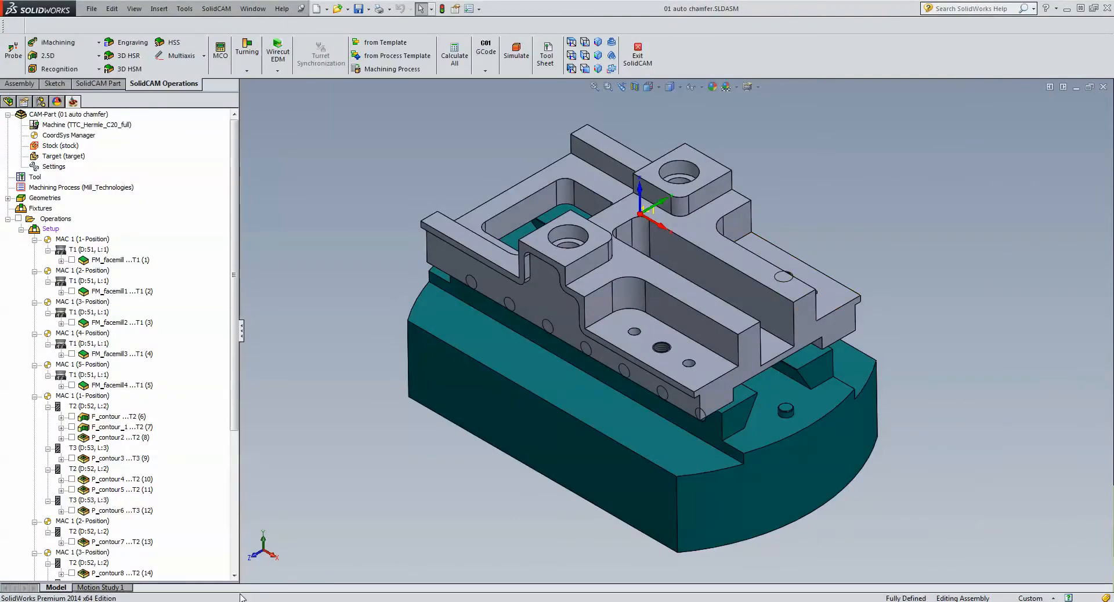
# - Switch back to the browser, open the SolidCAM home page and look over its content
pyautogui.moveTo(155, 600)
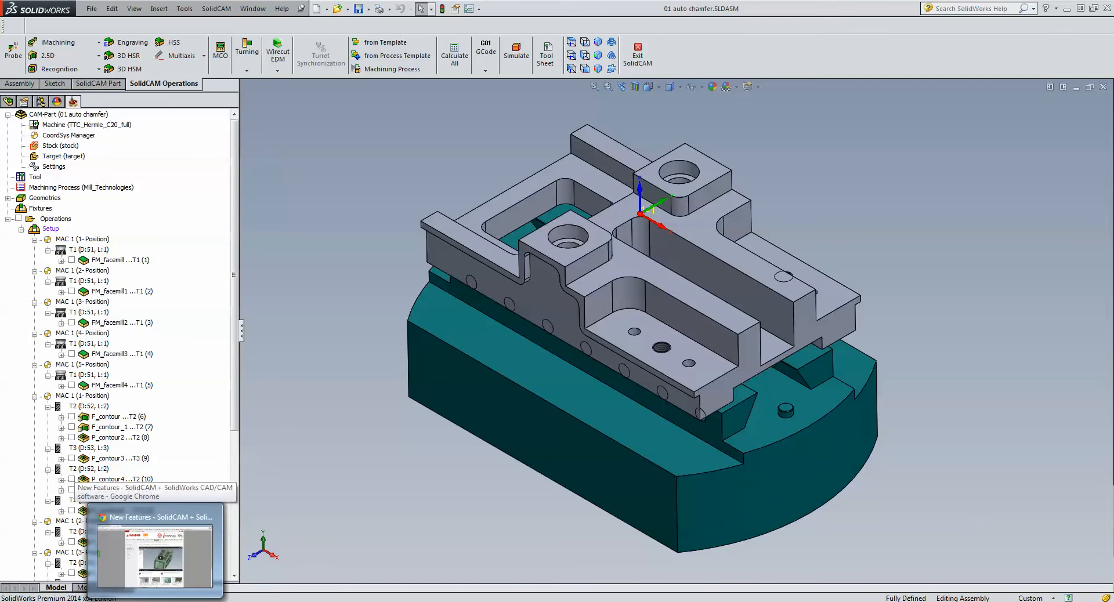
pyautogui.click(155, 600)
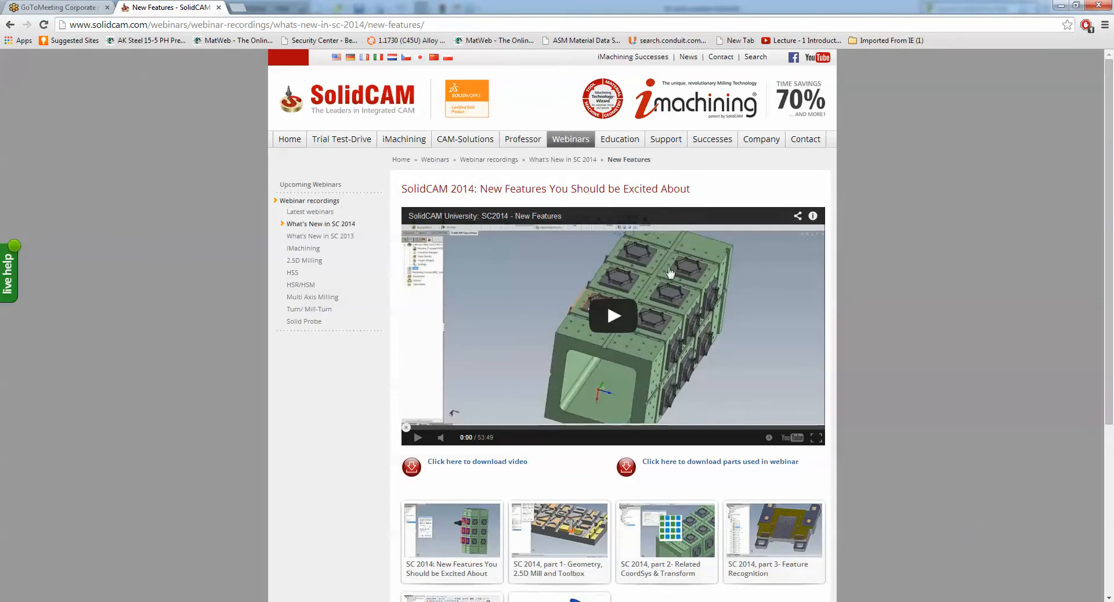
pyautogui.click(290, 143)
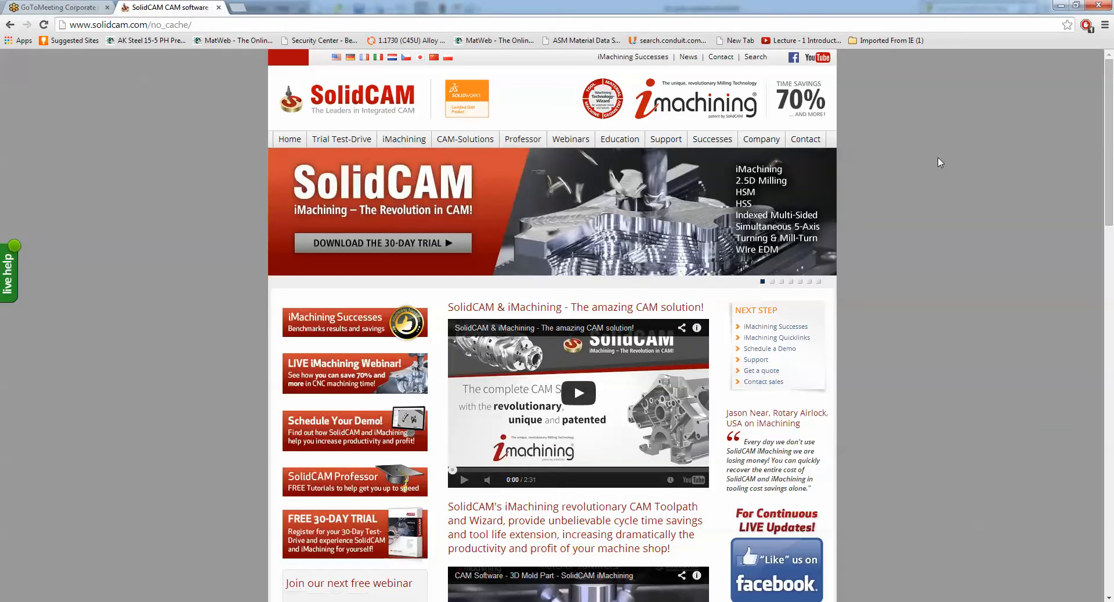
pyautogui.scroll(-11, 940, 162)
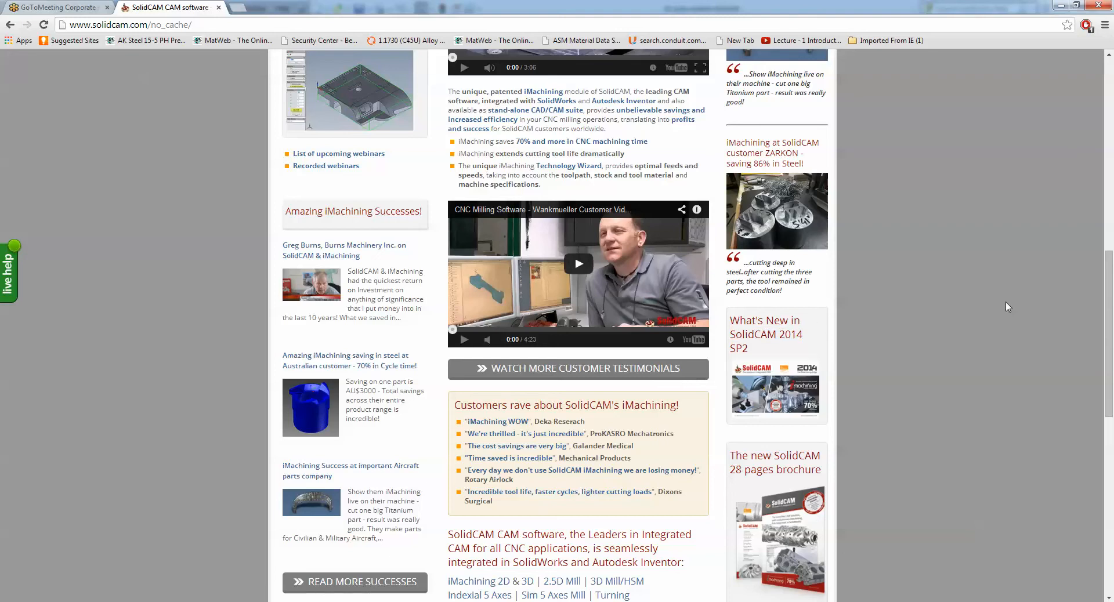
pyautogui.scroll(1, 1008, 307)
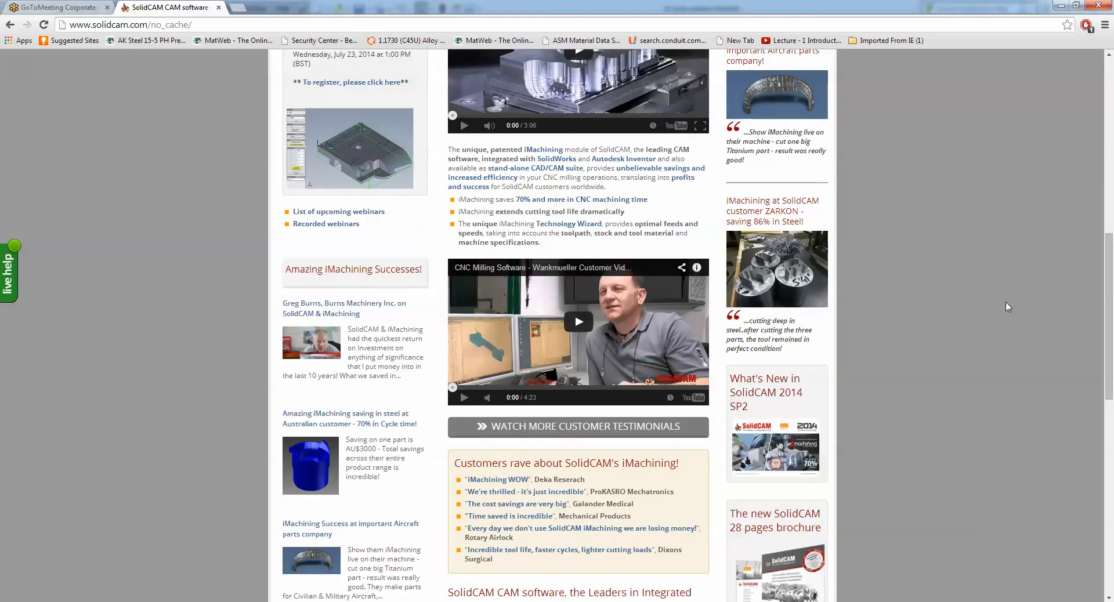
pyautogui.scroll(11, 1008, 307)
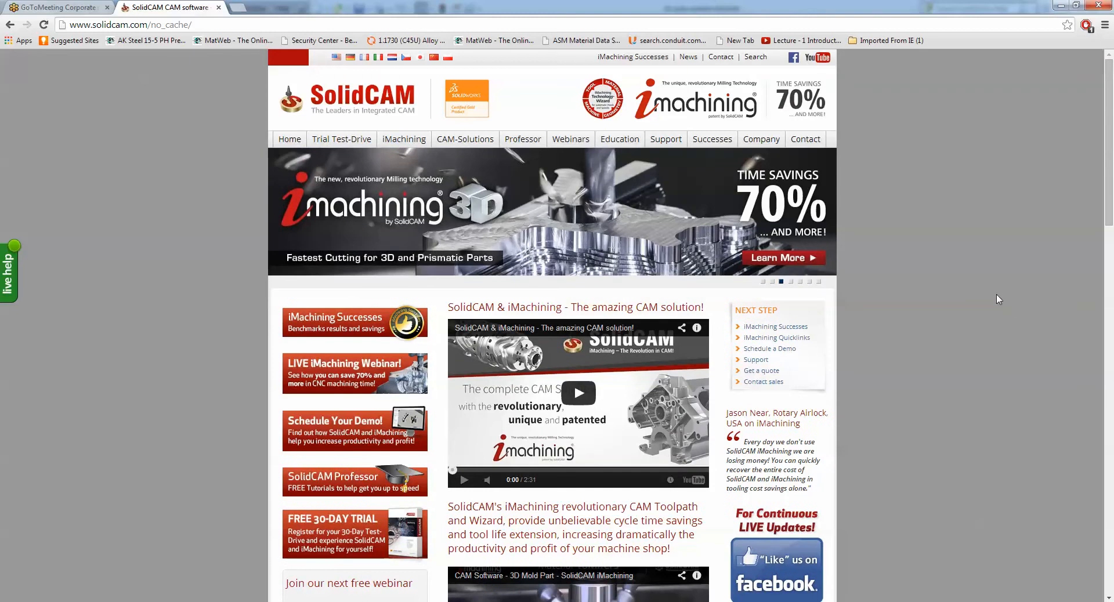
# - Open the What's New in SolidCAM 2014 page under Professor, look it over and close the browser
pyautogui.moveTo(524, 143)
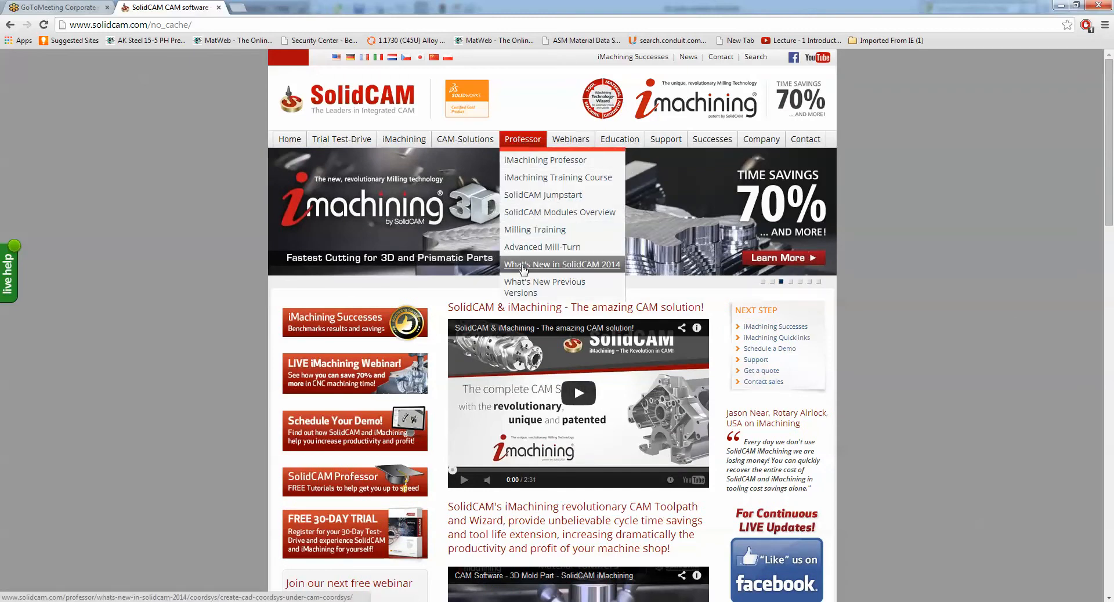
pyautogui.click(524, 265)
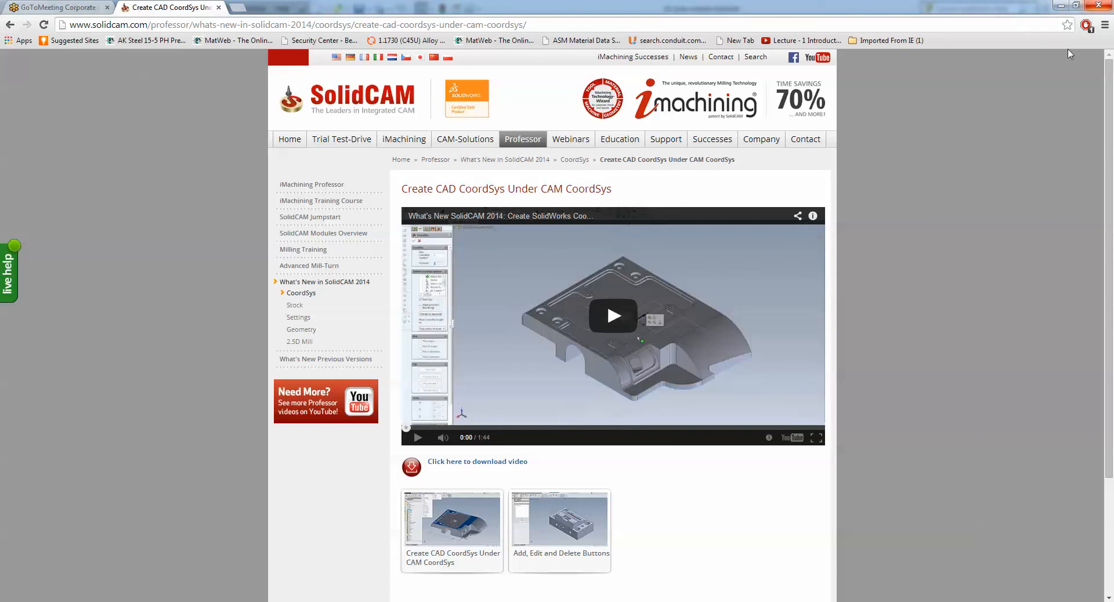
pyautogui.click(1102, 6)
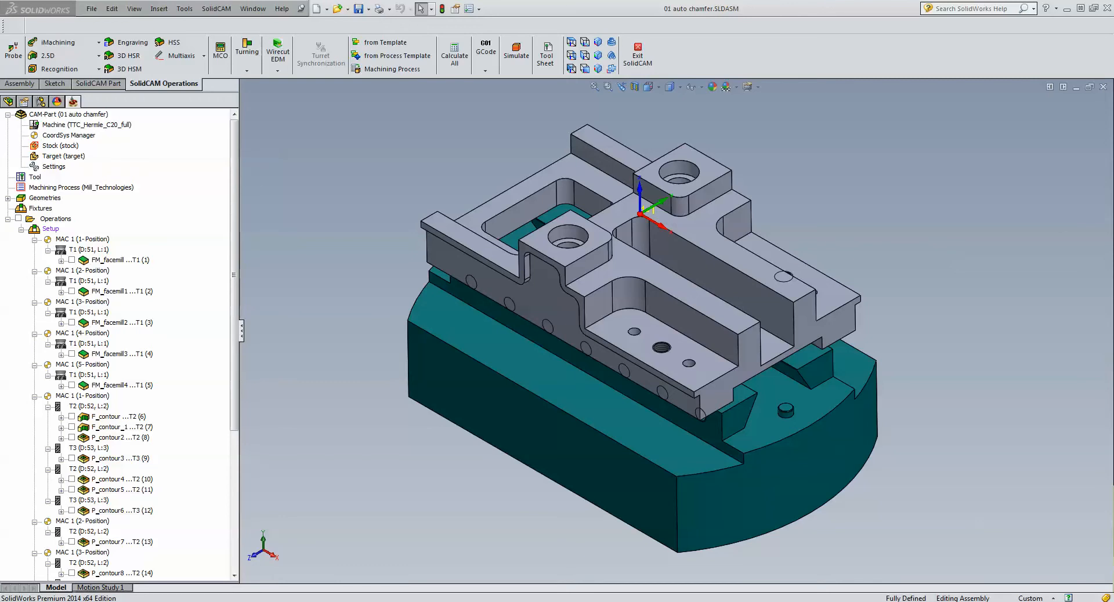
# - Simulate all operations of the part in SolidVerify, inspect the machined result and exit the simulation
pyautogui.moveTo(235, 205)
pyautogui.mouseDown()
pyautogui.moveTo(236, 257)
pyautogui.moveTo(236, 203)
pyautogui.mouseUp()
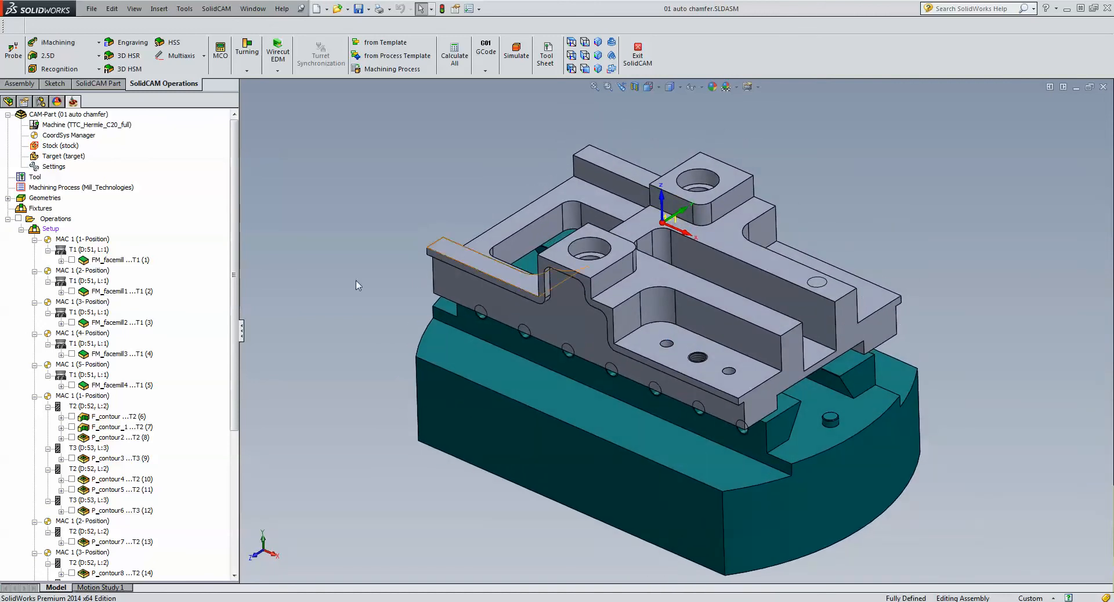
pyautogui.click(56, 220)
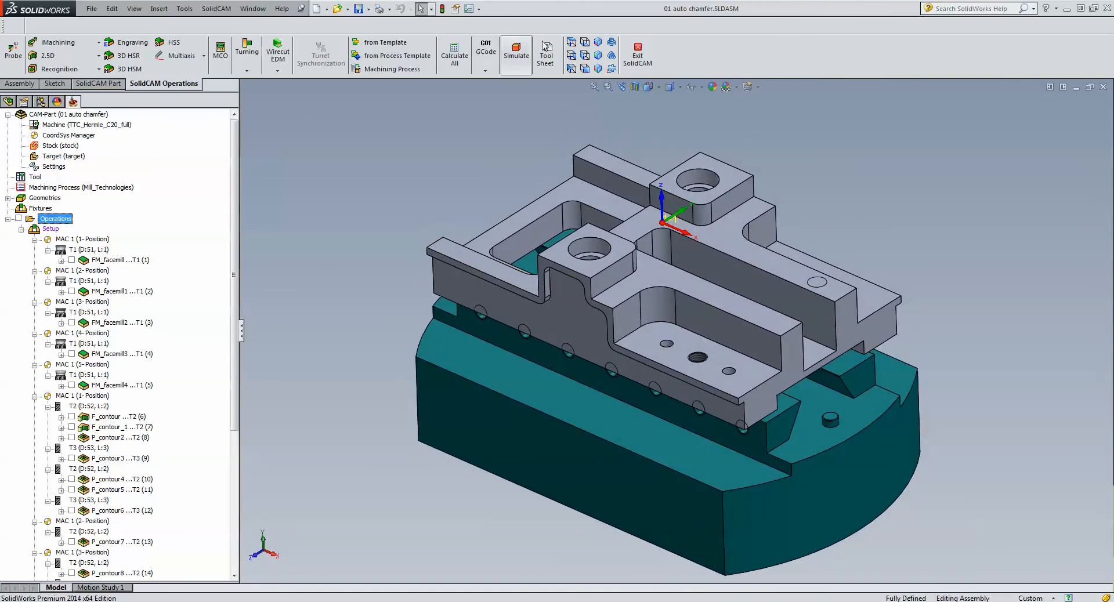
pyautogui.click(520, 60)
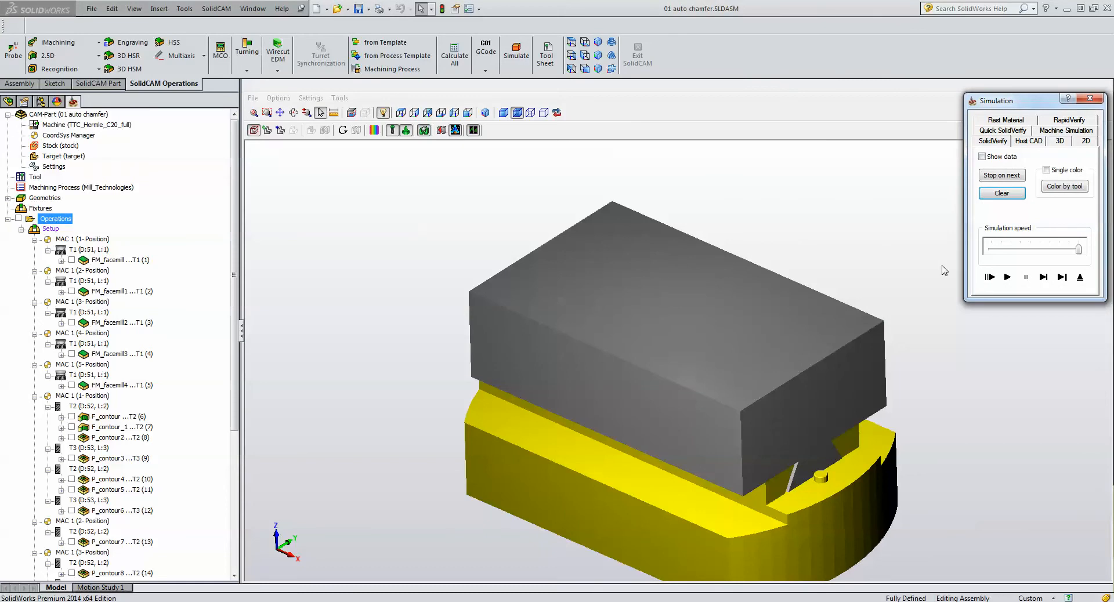
pyautogui.click(1006, 277)
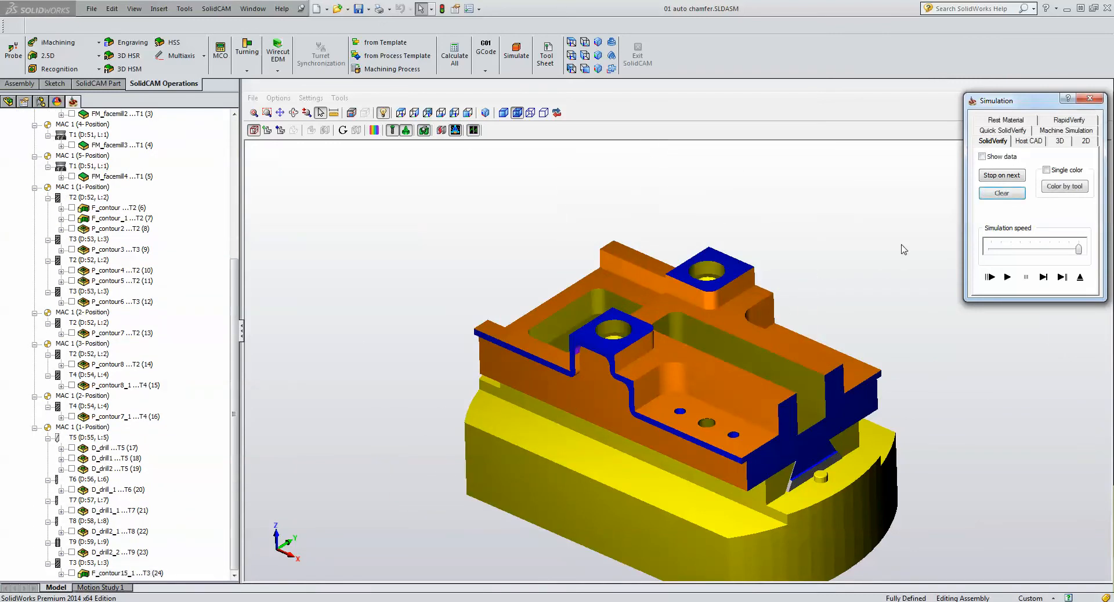
pyautogui.click(911, 240)
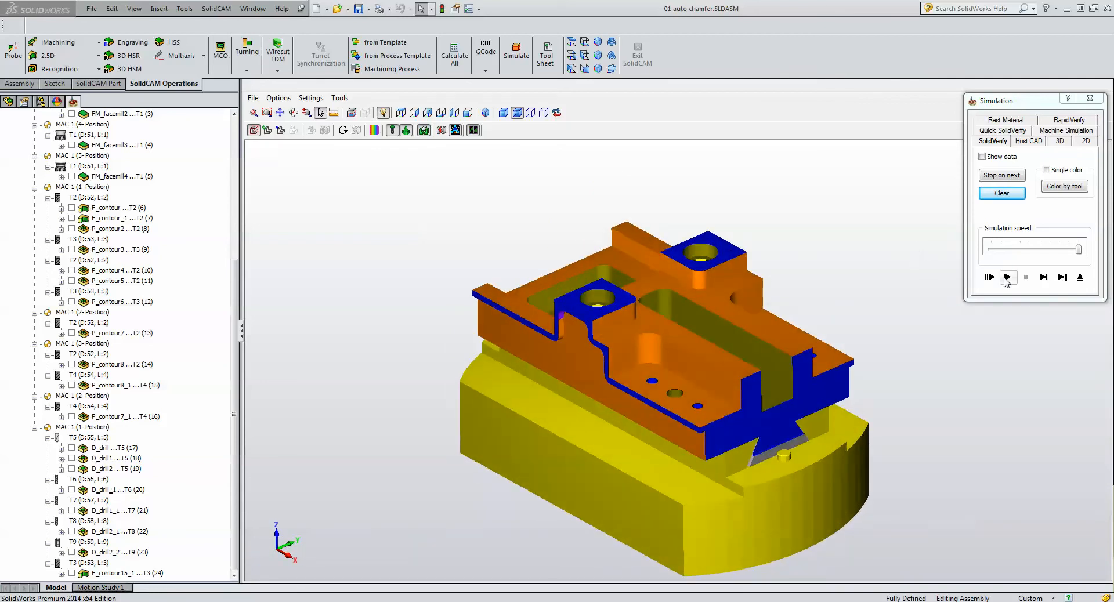
pyautogui.click(1079, 277)
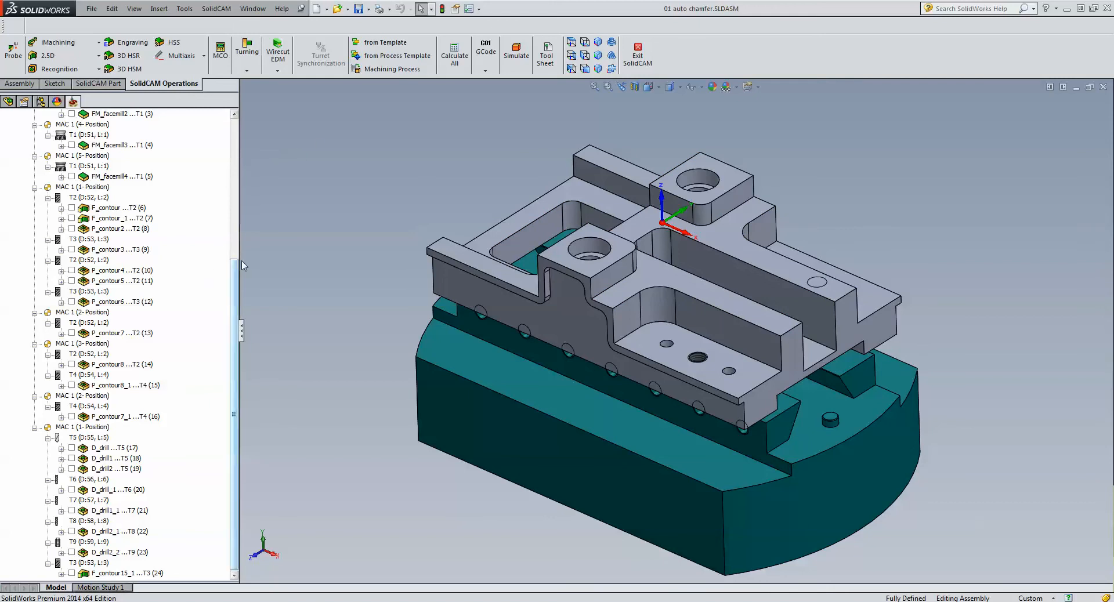
# - Start a Chamfer Recognition operation and define its geometry by selecting the grey part in Solid Body mode
pyautogui.moveTo(237, 310); pyautogui.dragTo(274, 97)
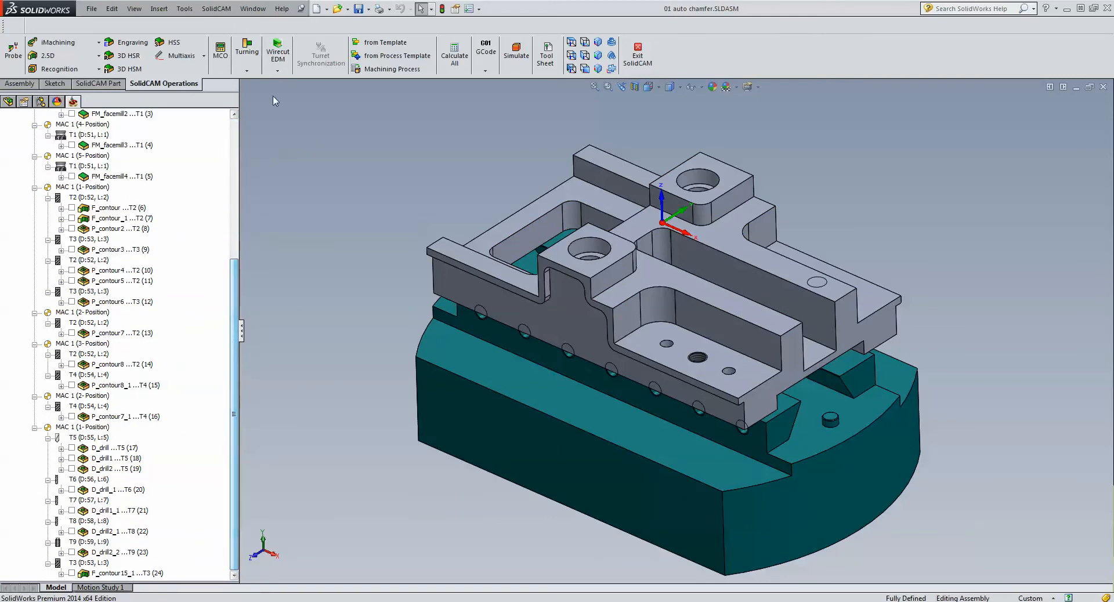
pyautogui.click(74, 70)
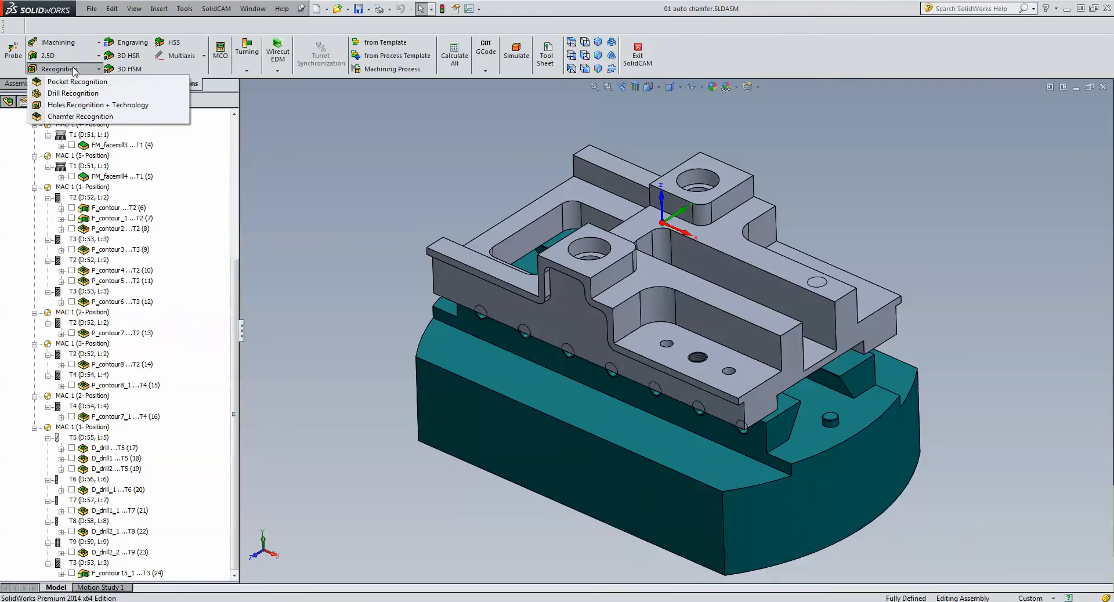
pyautogui.click(75, 116)
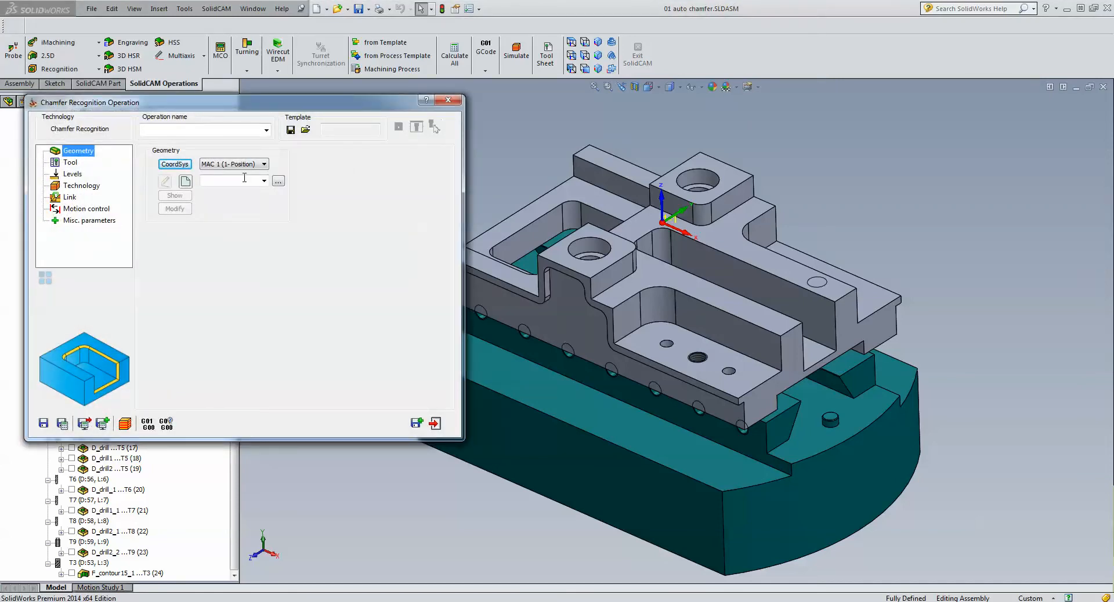
pyautogui.click(186, 182)
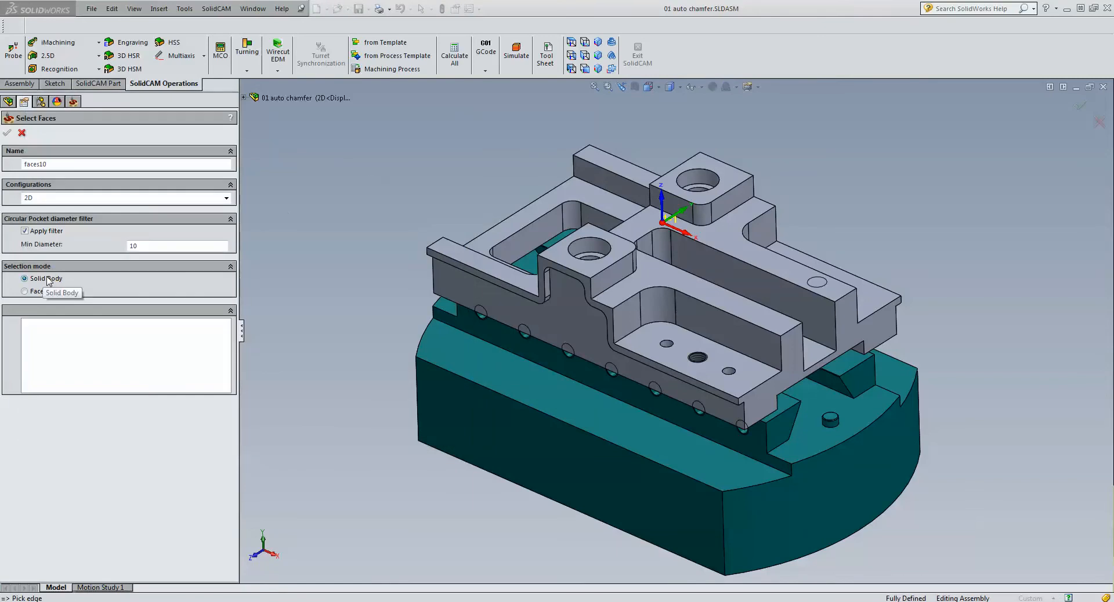
pyautogui.click(25, 291)
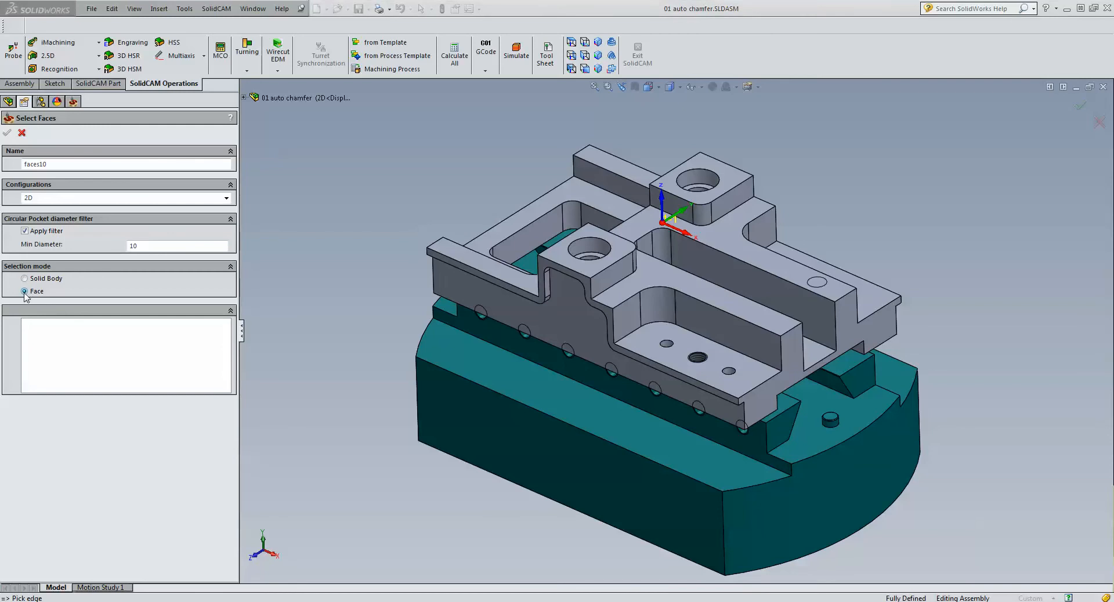
pyautogui.click(25, 279)
pyautogui.click(146, 246)
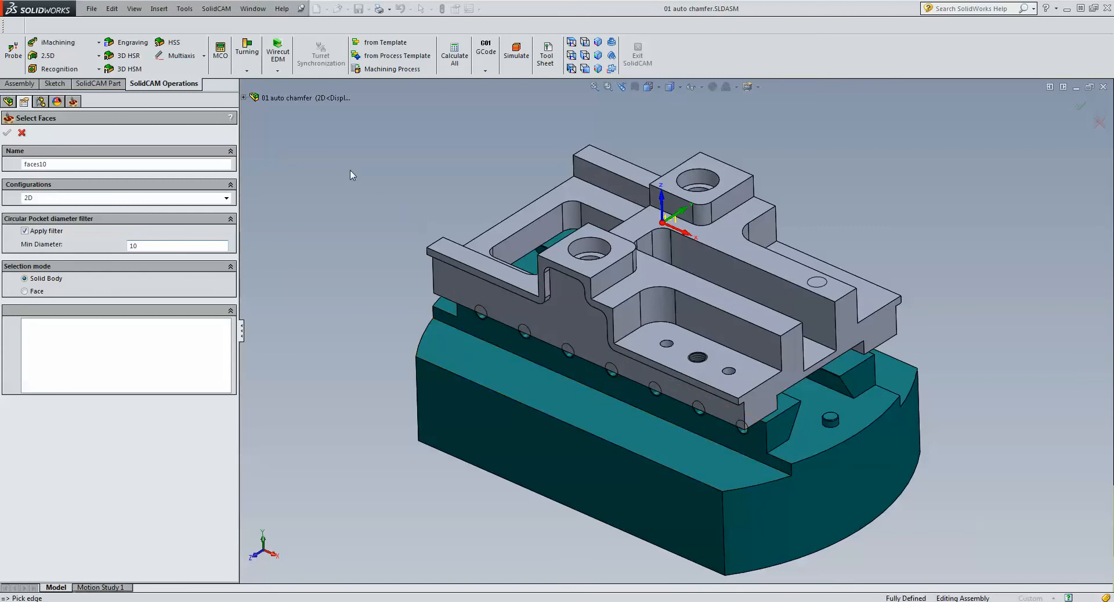
pyautogui.click(724, 242)
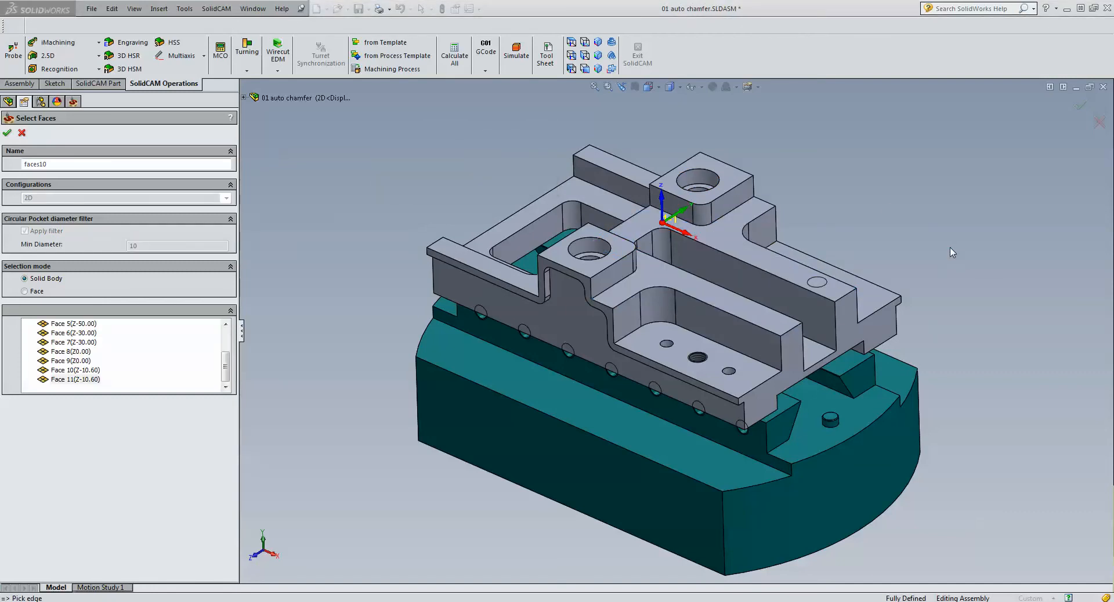
# - Highlight Face 1 to Face 4 of Solid 1 to check their chamfer edges, and accept the face geometry
pyautogui.moveTo(225, 370); pyautogui.dragTo(226, 343)
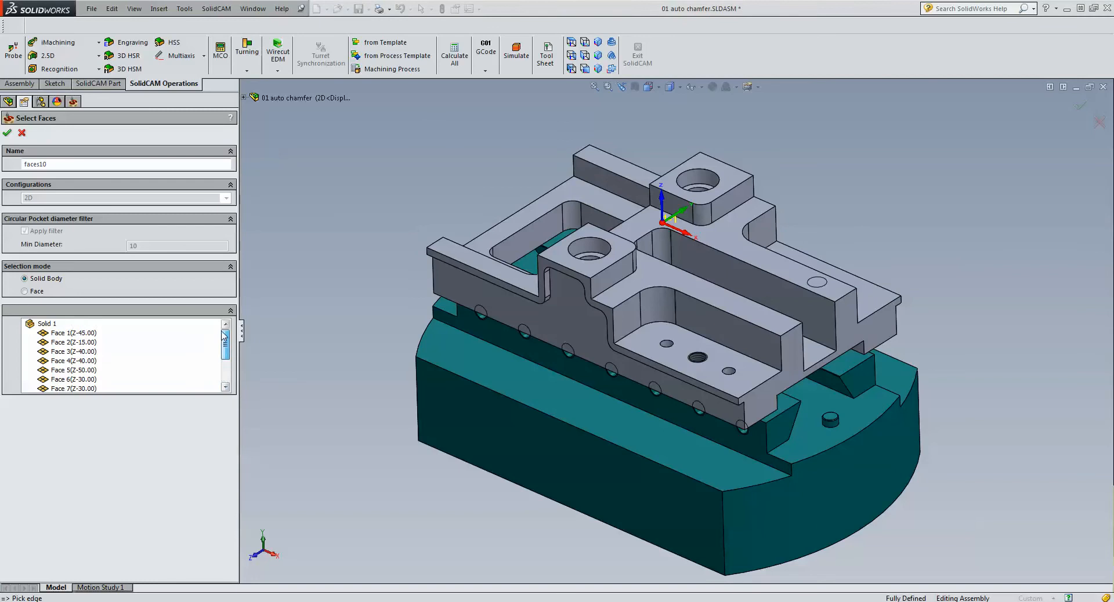
pyautogui.click(66, 335)
pyautogui.click(65, 344)
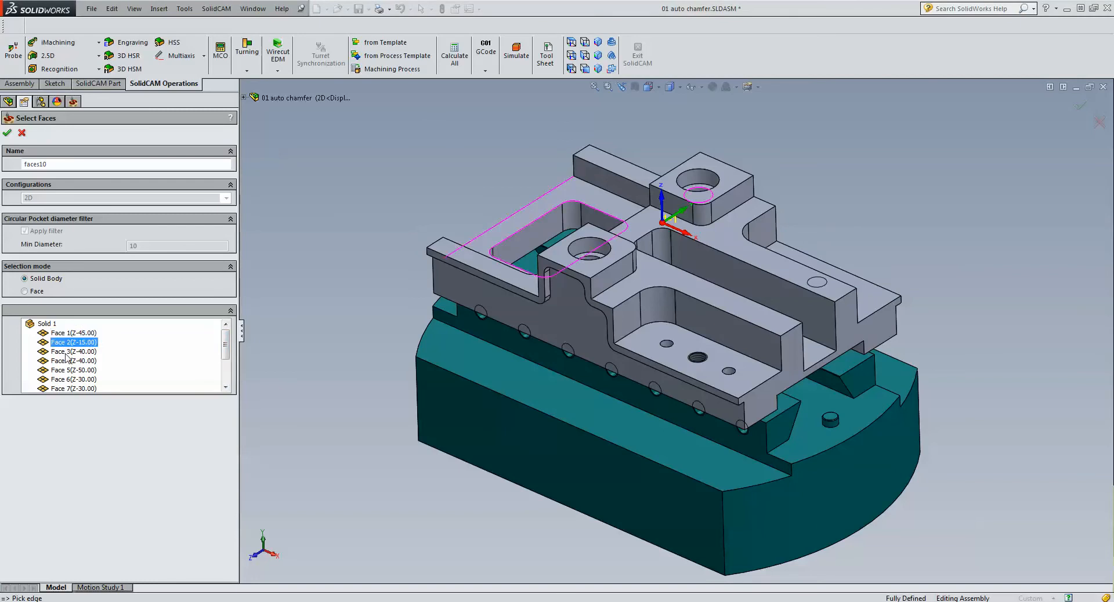
pyautogui.click(66, 352)
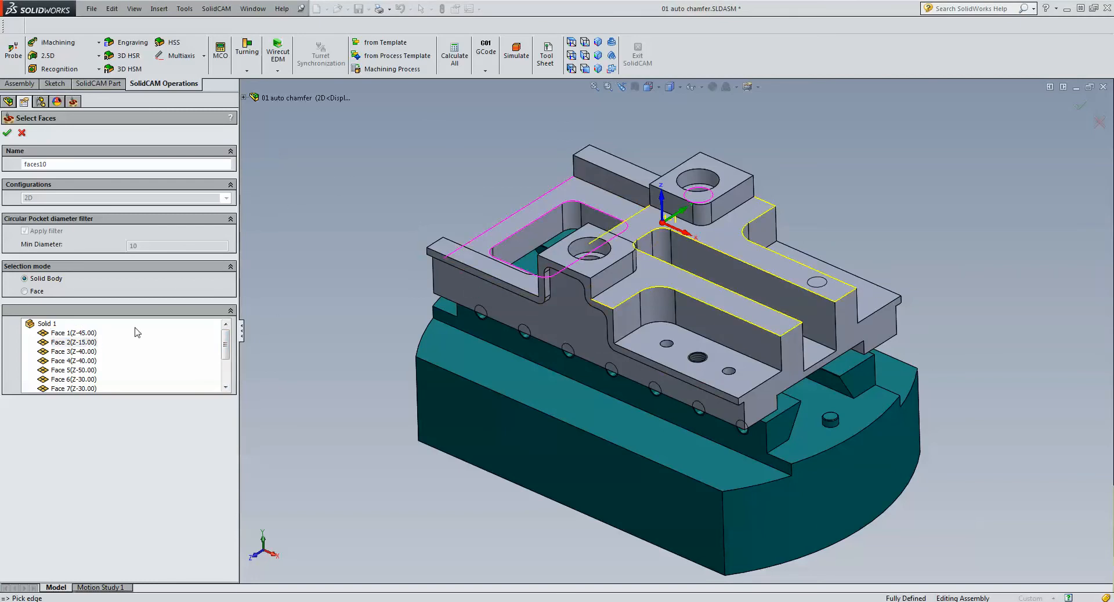
pyautogui.click(67, 361)
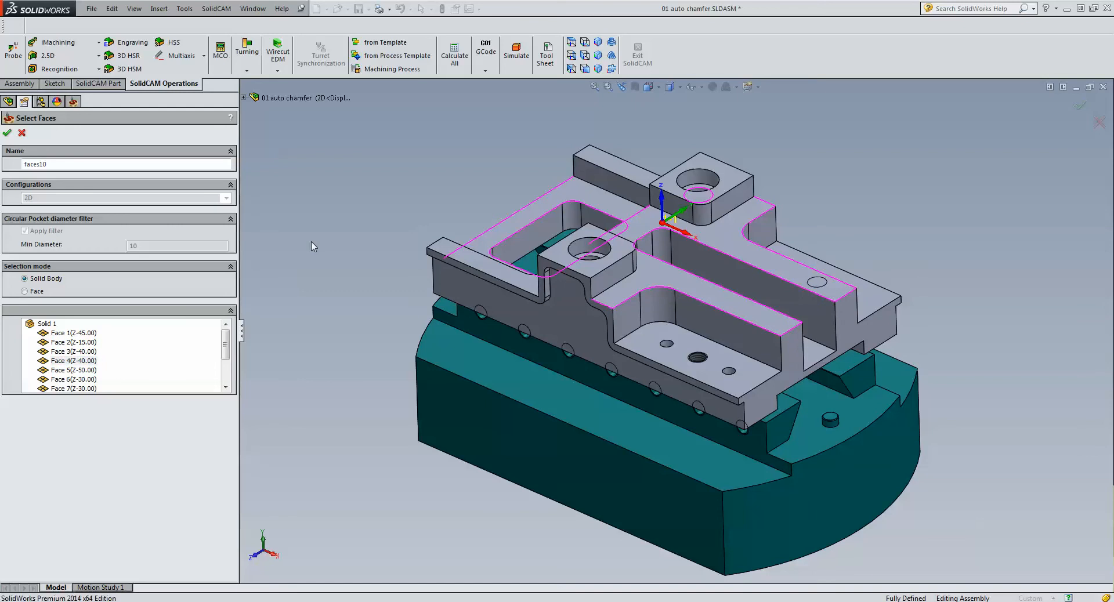
pyautogui.click(7, 132)
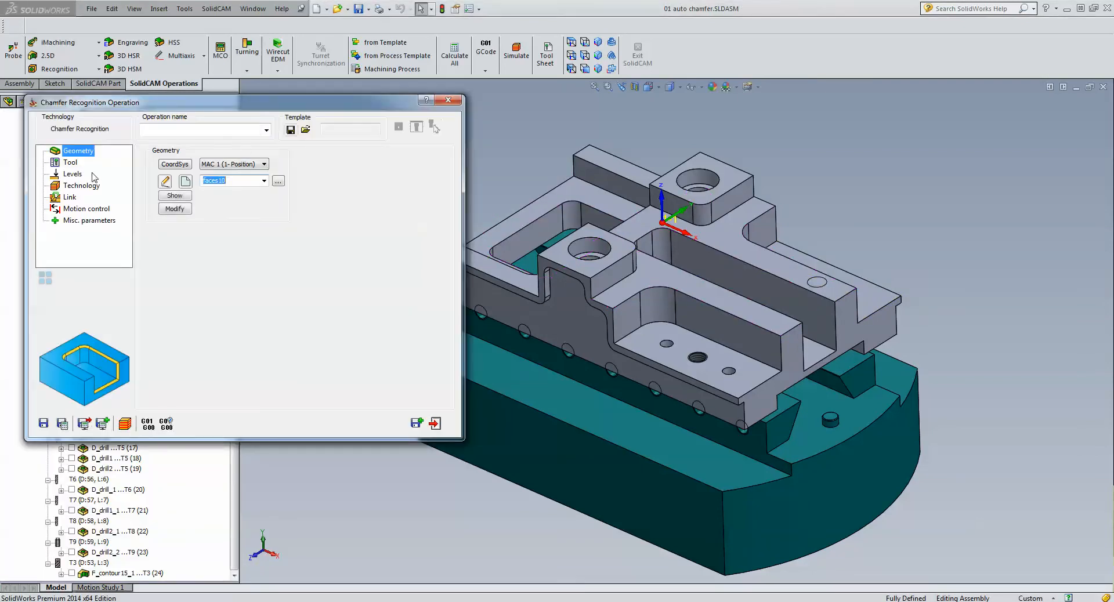
# - Assign tool number 10, the 6 mm chamfer drill with a 90° angle, to the chamfer operation
pyautogui.click(74, 173)
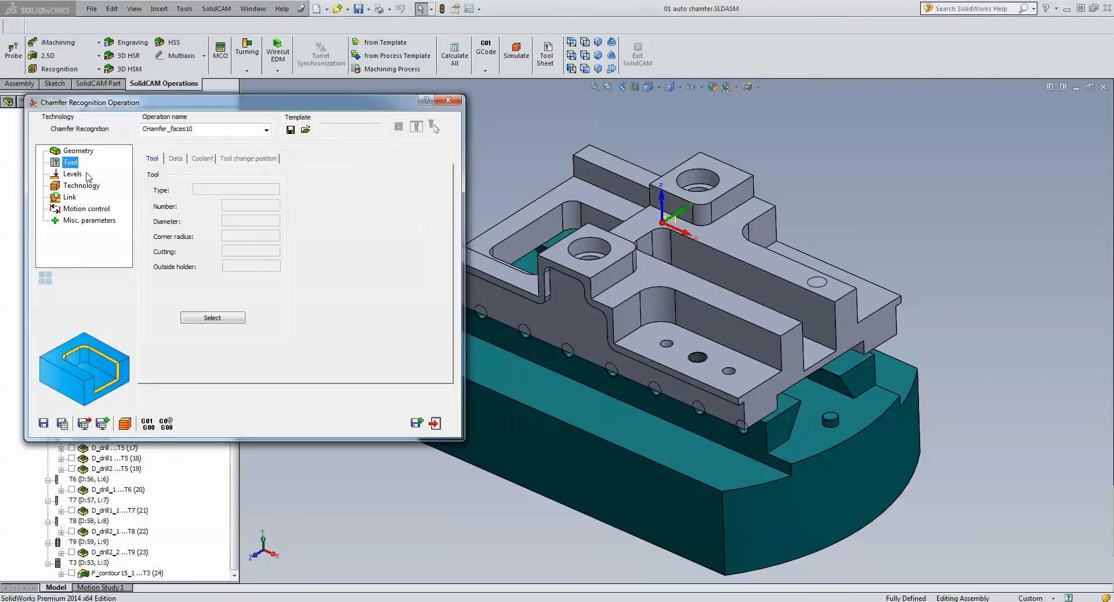
pyautogui.click(212, 318)
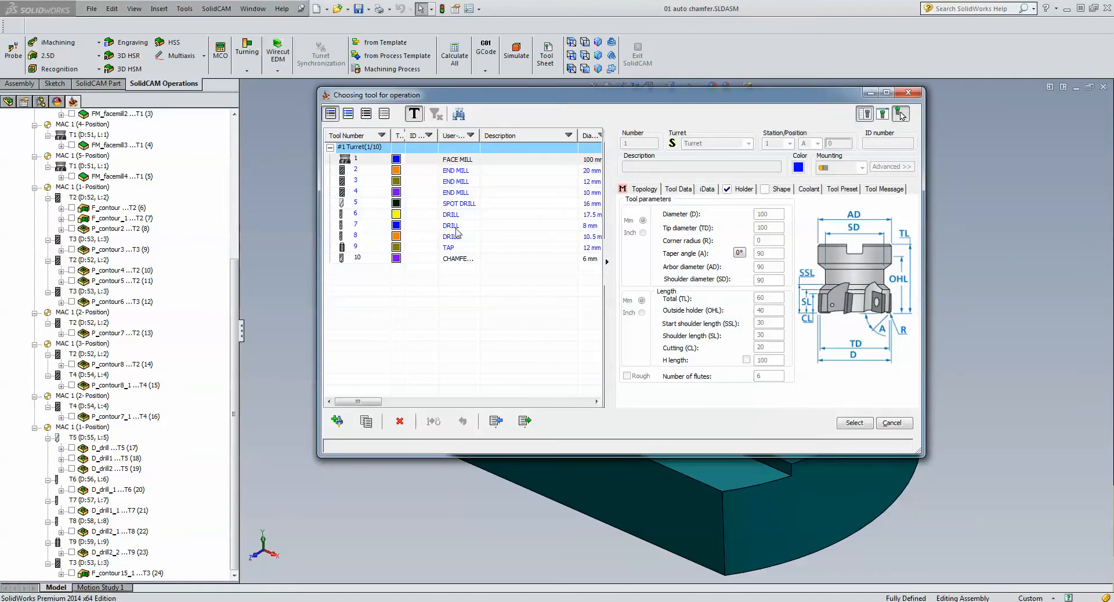
pyautogui.click(459, 262)
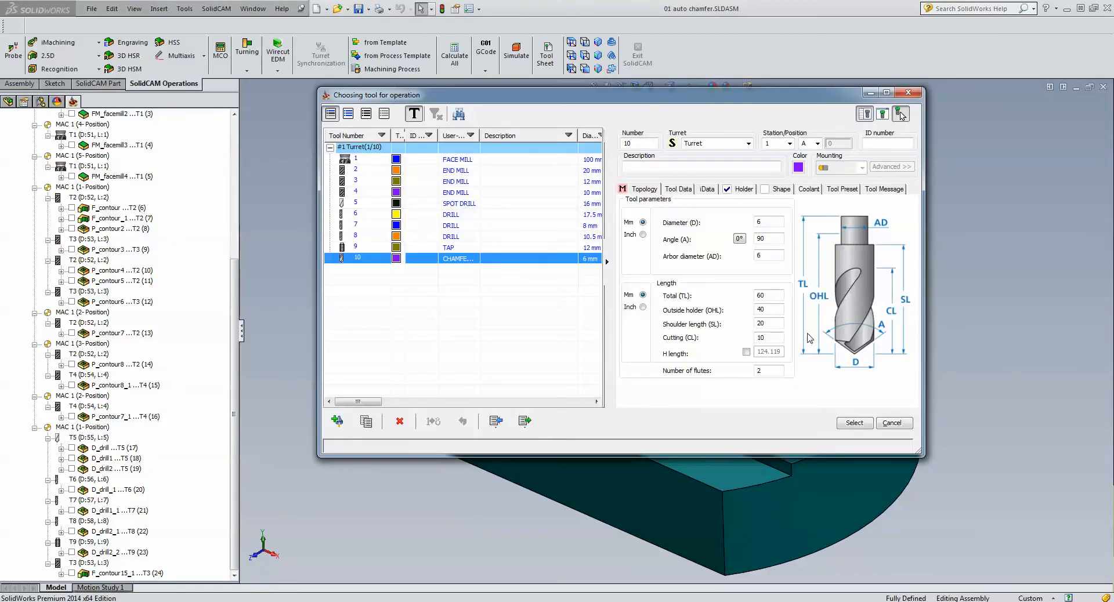
pyautogui.click(853, 423)
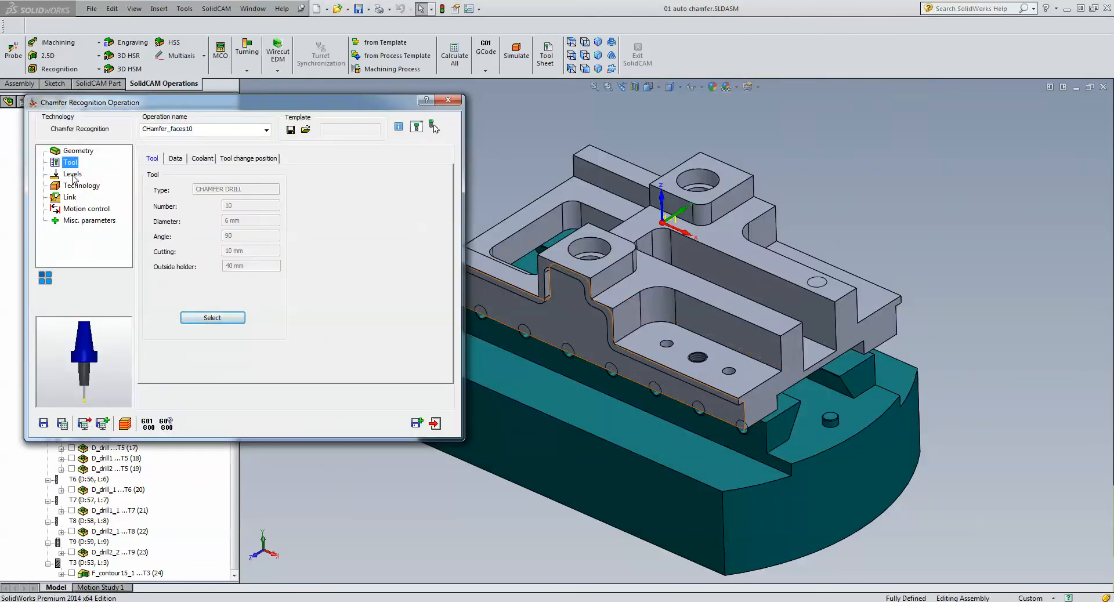
# - Set the chamfer depth to 0.5 and the cutting diameter to 2 for the chamfer operation
pyautogui.click(72, 174)
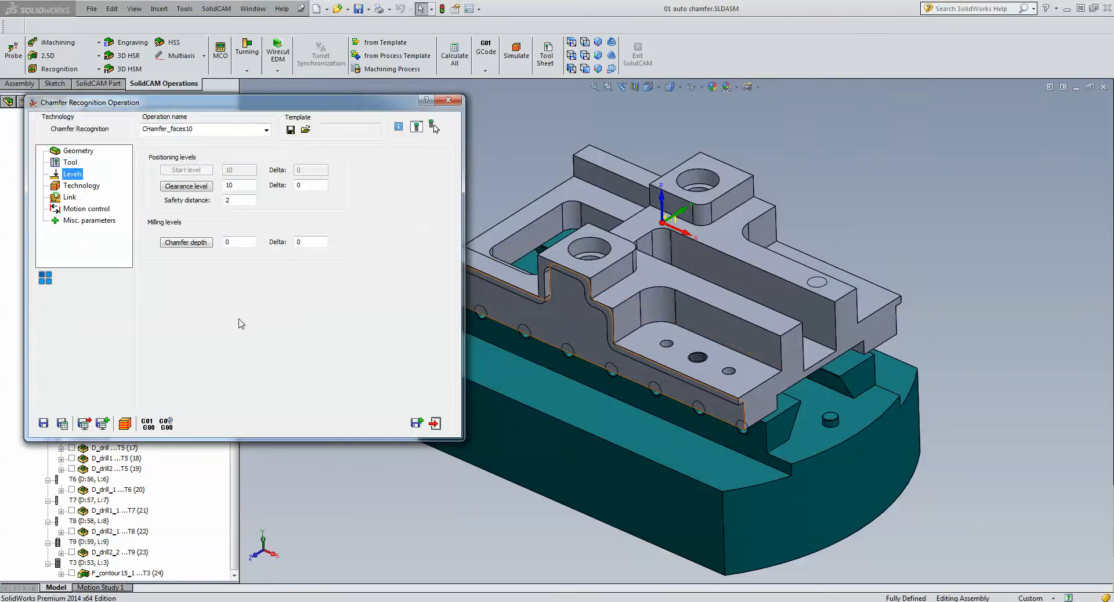
pyautogui.click(231, 242)
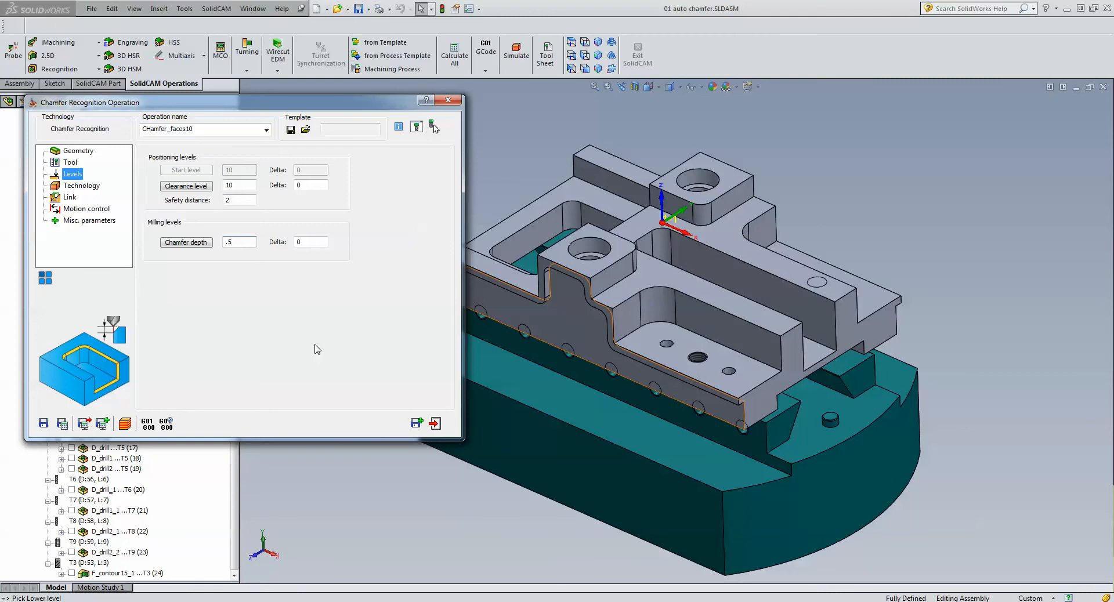
pyautogui.click(71, 189)
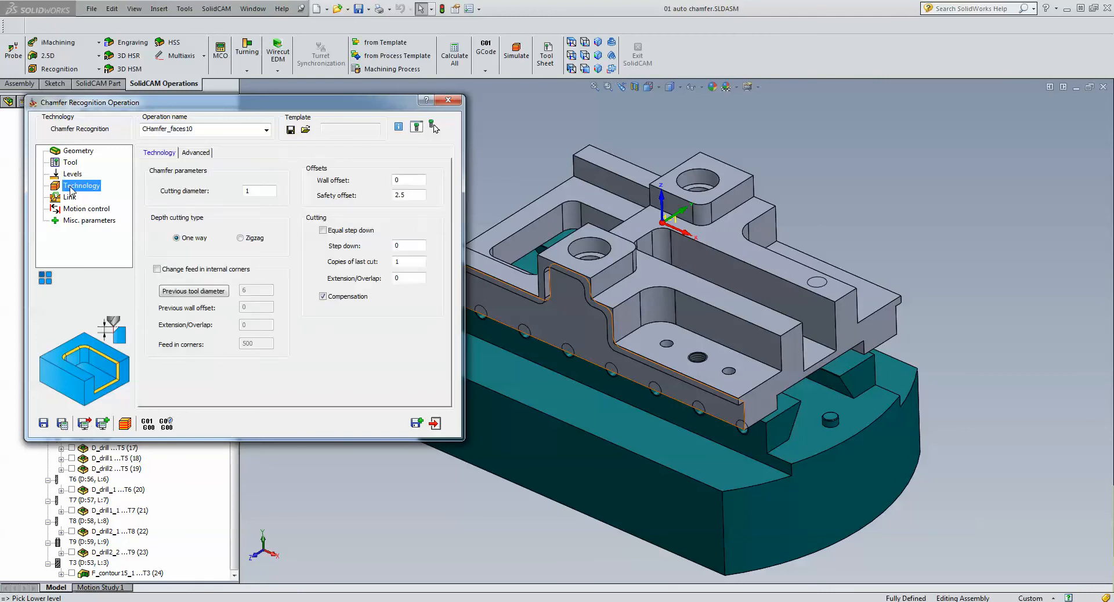
pyautogui.click(267, 191)
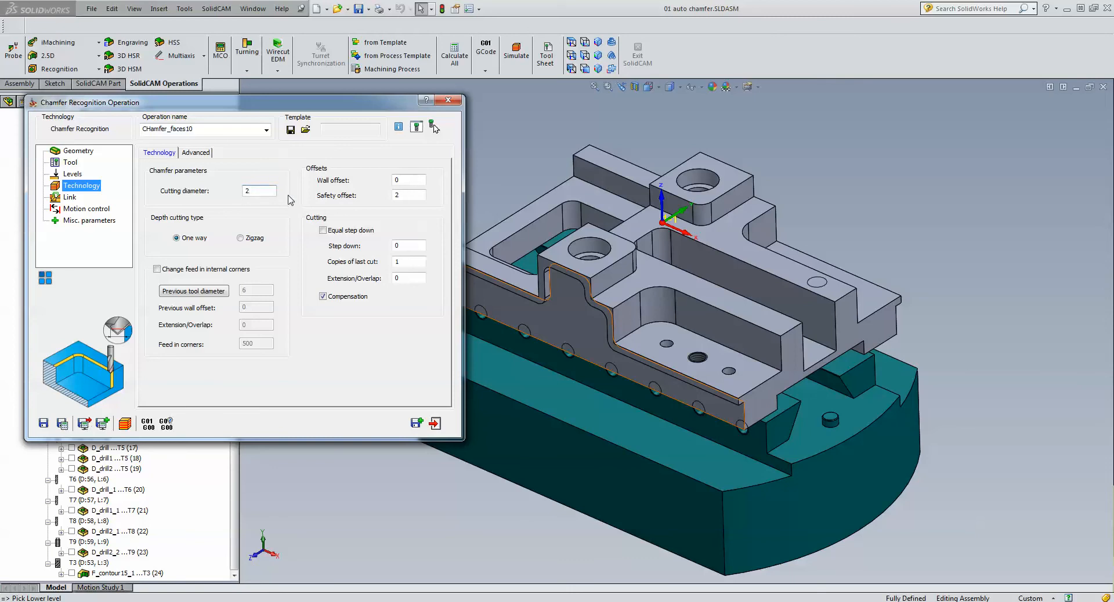
# - Save and calculate the chamfer operation, and open its simulation
pyautogui.click(415, 195)
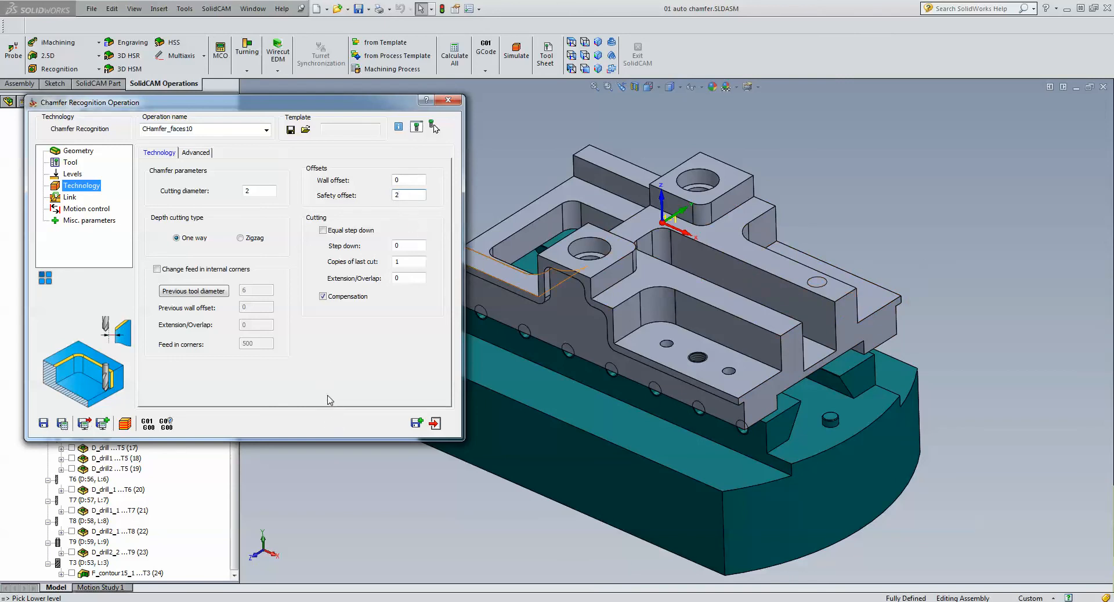
pyautogui.click(62, 424)
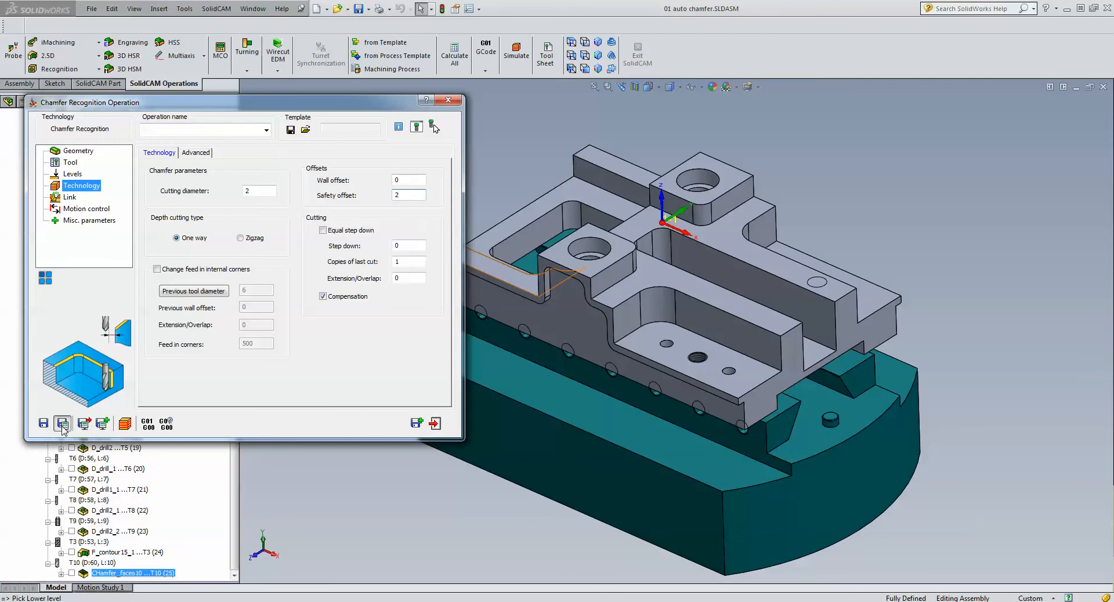
pyautogui.click(121, 426)
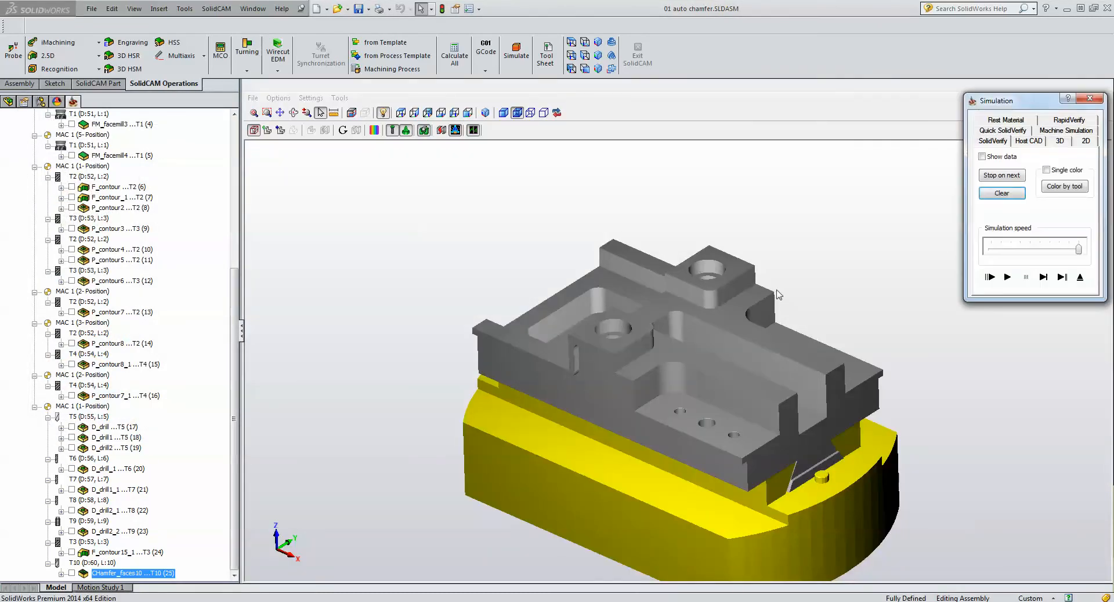
# - Simulate the chamfer operation in SolidVerify move by move, around the two bosses and their holes and along the lower part edges
pyautogui.click(1043, 278)
pyautogui.click(1045, 279)
pyautogui.click(1047, 281)
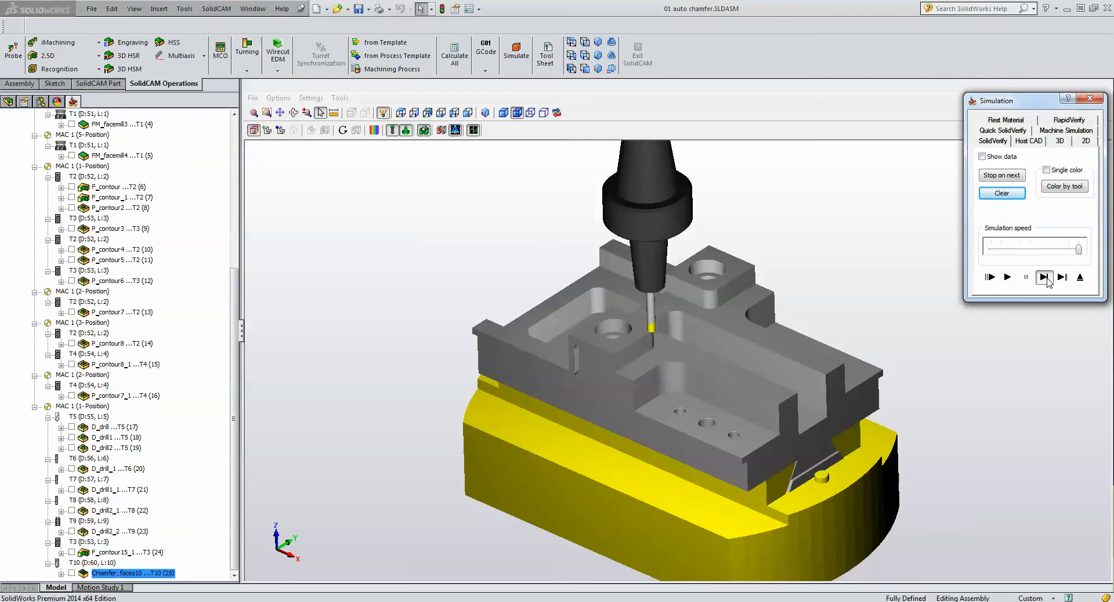
pyautogui.click(1048, 280)
pyautogui.click(1048, 281)
pyautogui.click(1048, 282)
pyautogui.click(1048, 282)
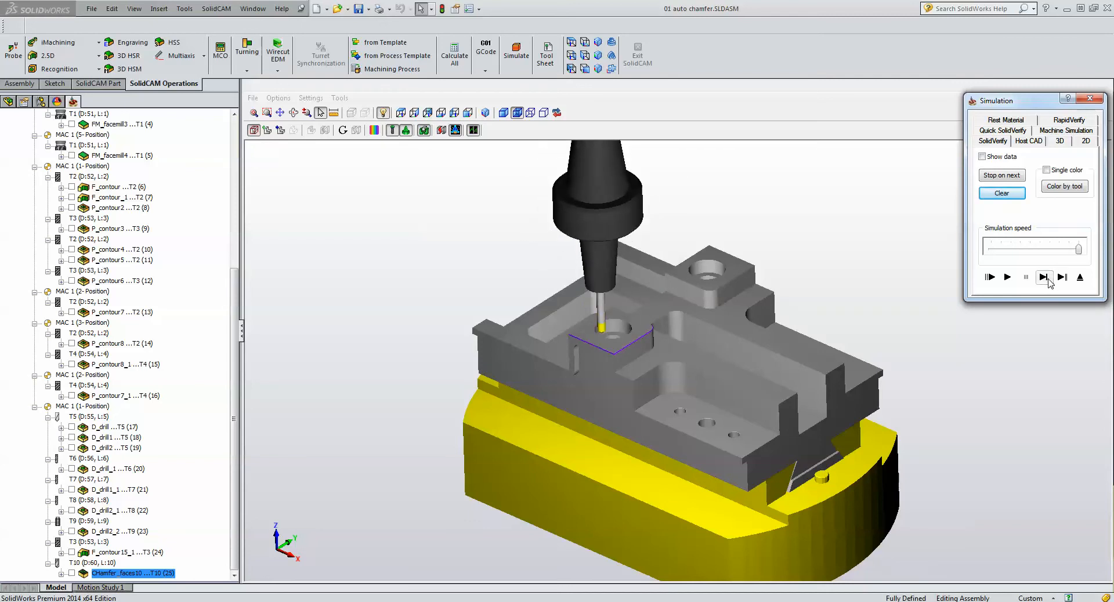
pyautogui.click(1048, 282)
pyautogui.click(1048, 283)
pyautogui.click(1048, 283)
pyautogui.click(1049, 283)
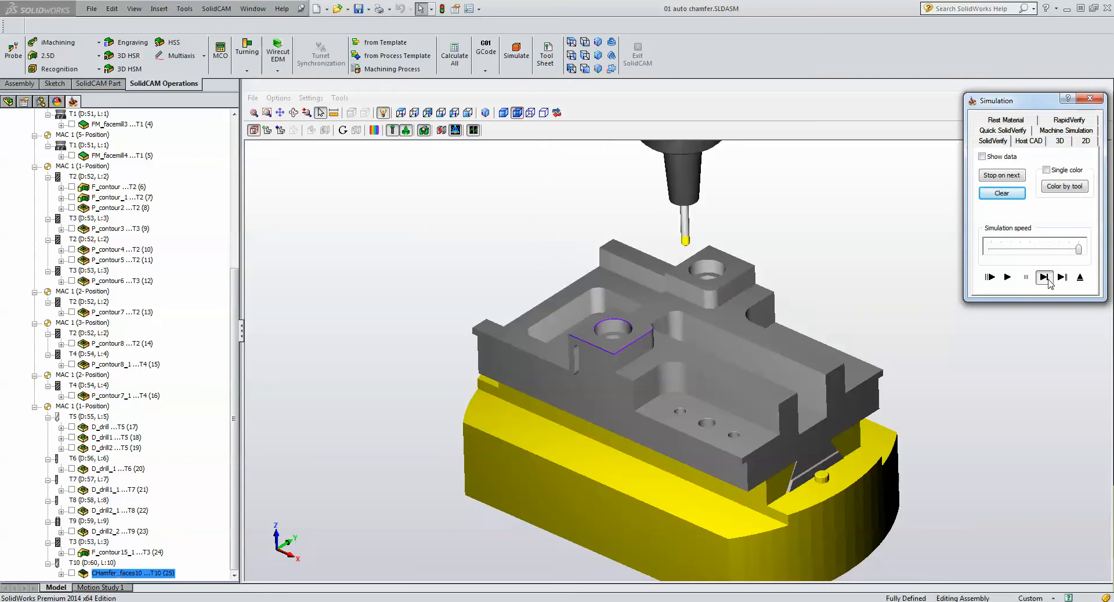
pyautogui.click(1048, 283)
pyautogui.click(1048, 283)
pyautogui.click(1048, 283)
pyautogui.click(1049, 283)
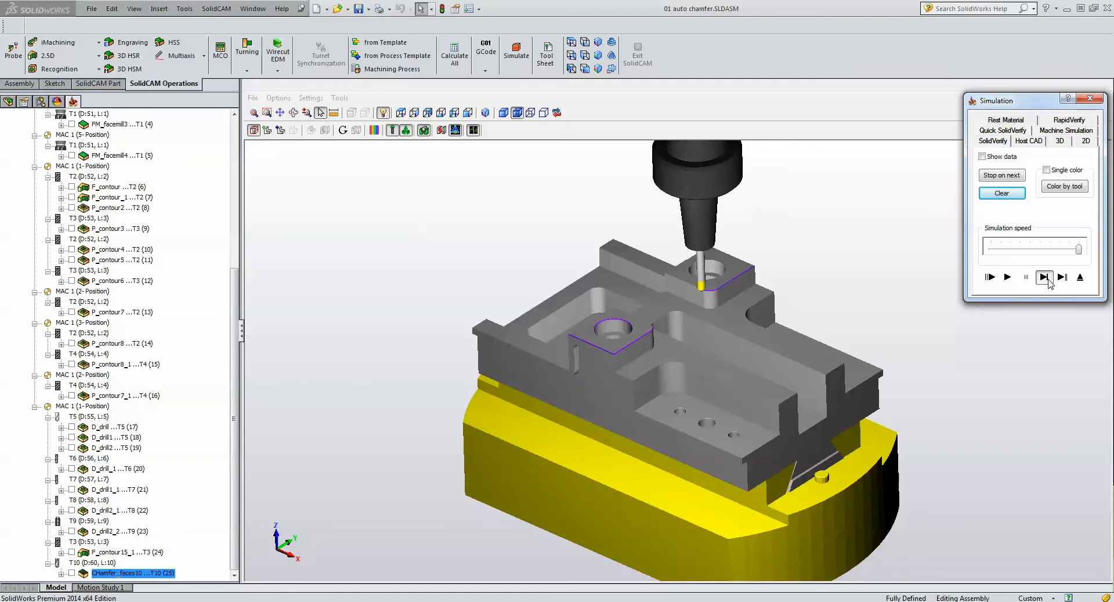
pyautogui.click(1048, 283)
pyautogui.click(1049, 283)
pyautogui.click(1049, 283)
pyautogui.click(1048, 283)
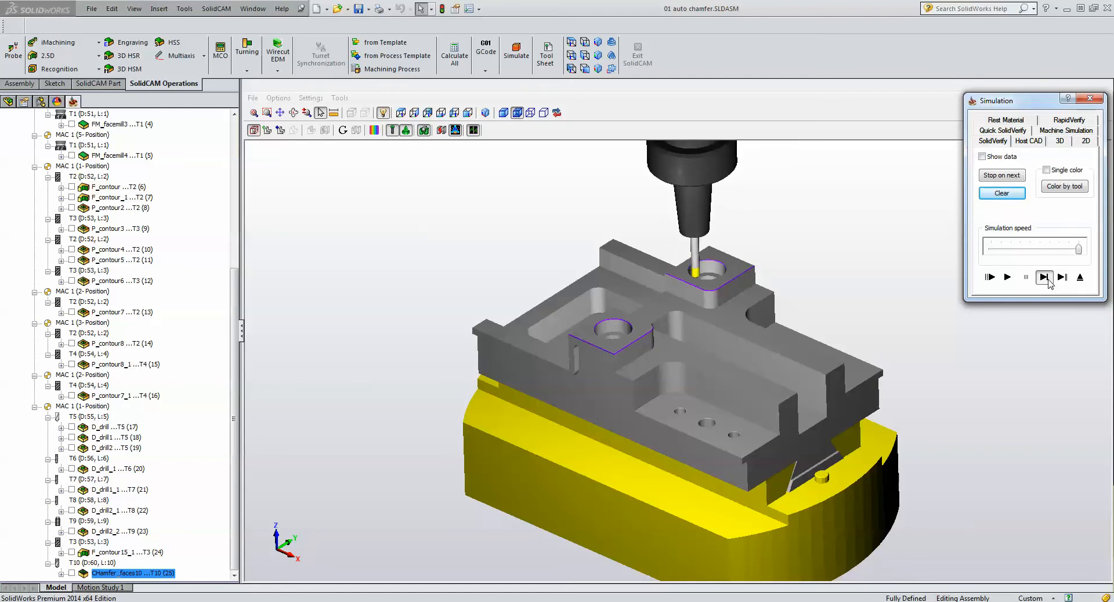
pyautogui.click(1048, 284)
pyautogui.click(1048, 283)
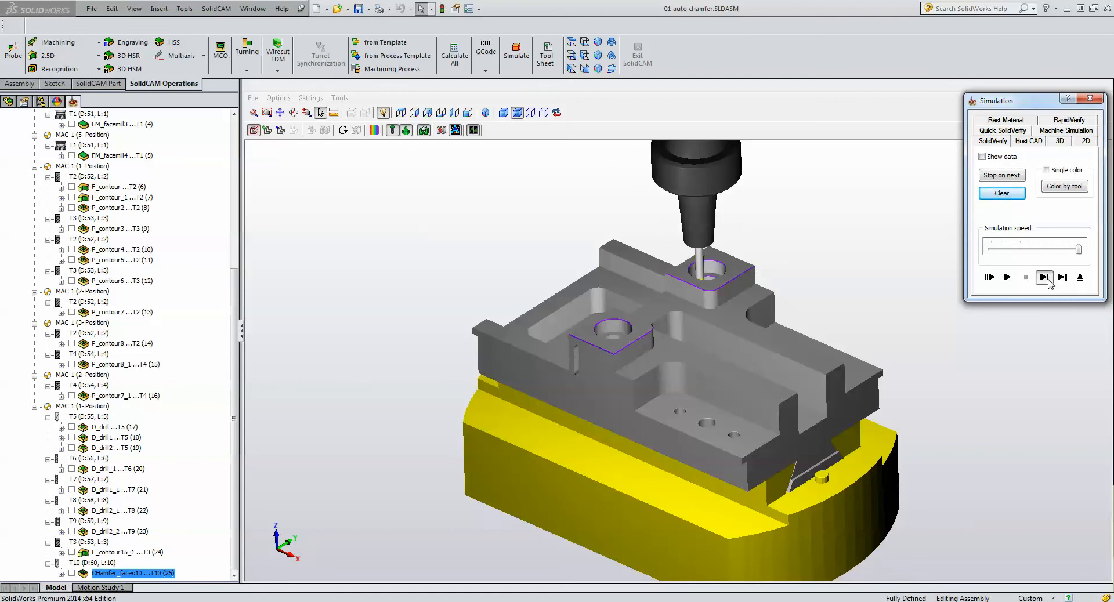
pyautogui.click(1049, 283)
pyautogui.click(1048, 283)
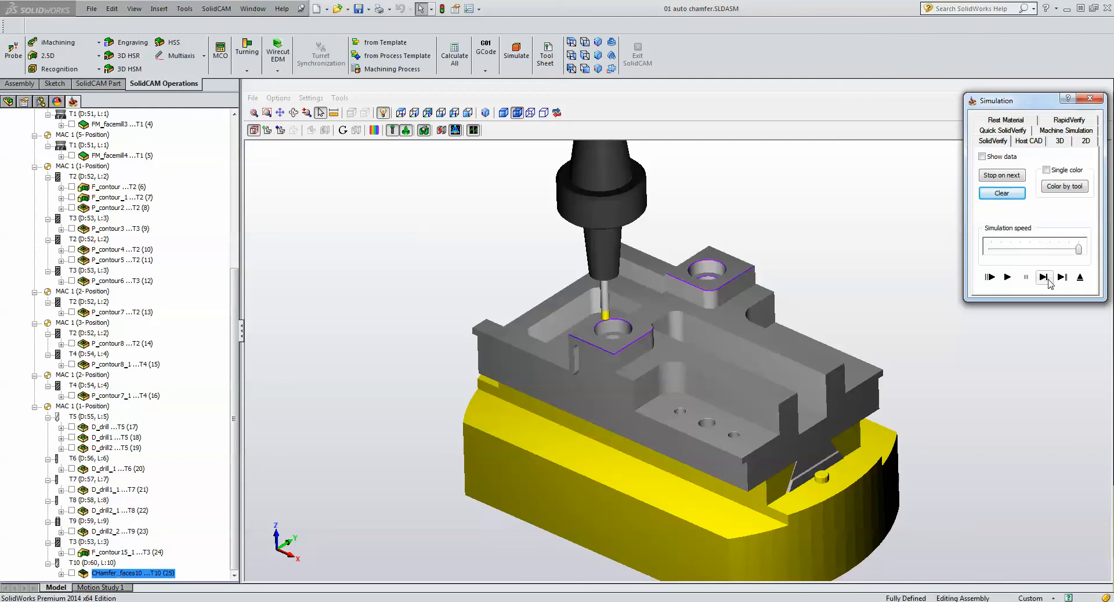
pyautogui.click(1048, 283)
pyautogui.click(1048, 284)
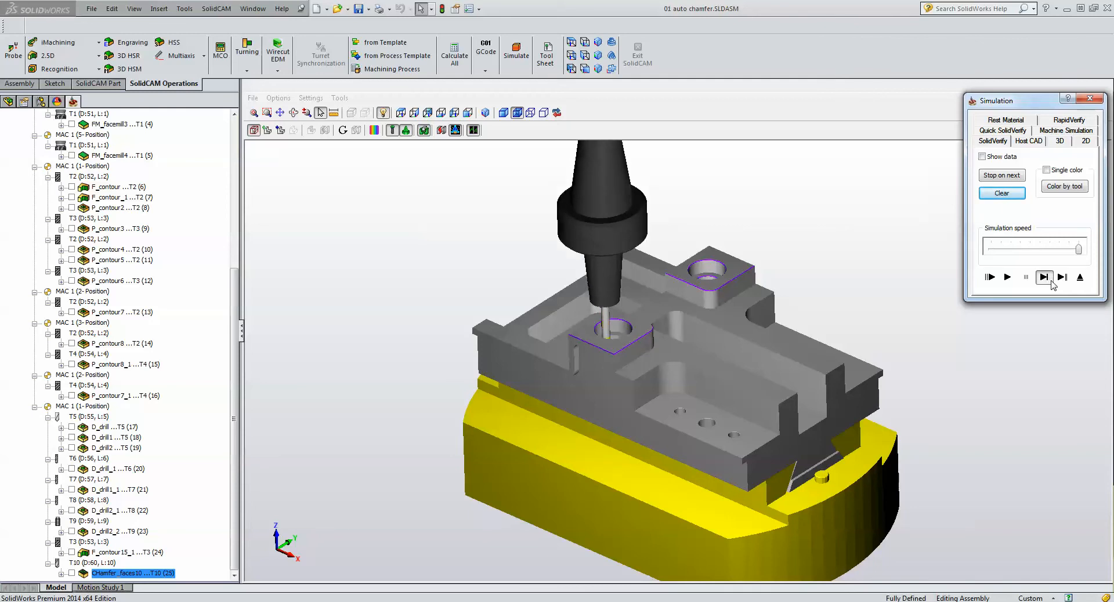
pyautogui.click(1049, 284)
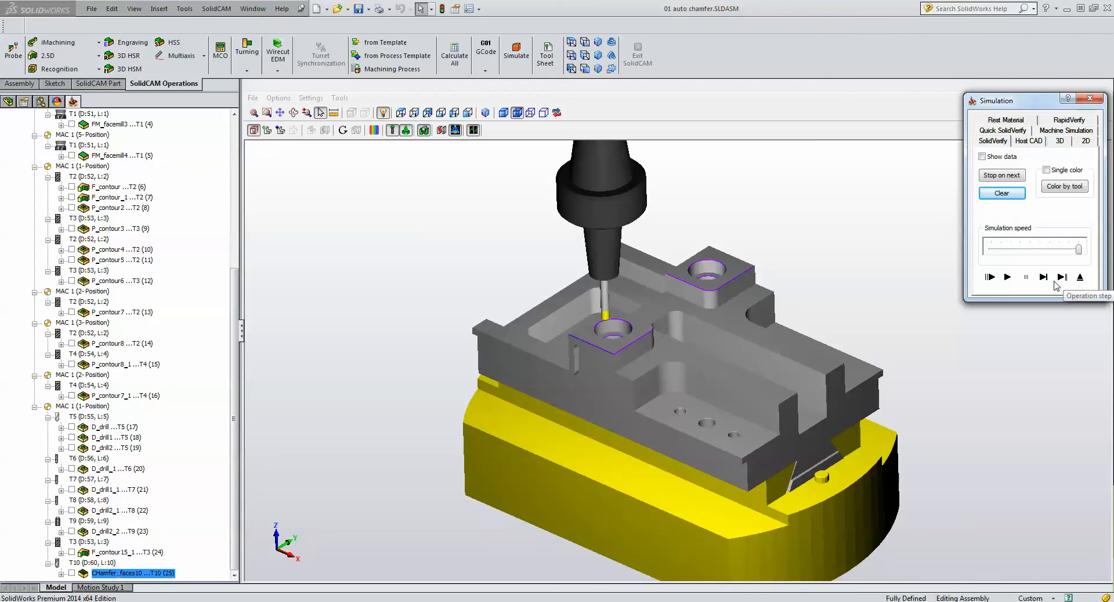
pyautogui.click(1046, 280)
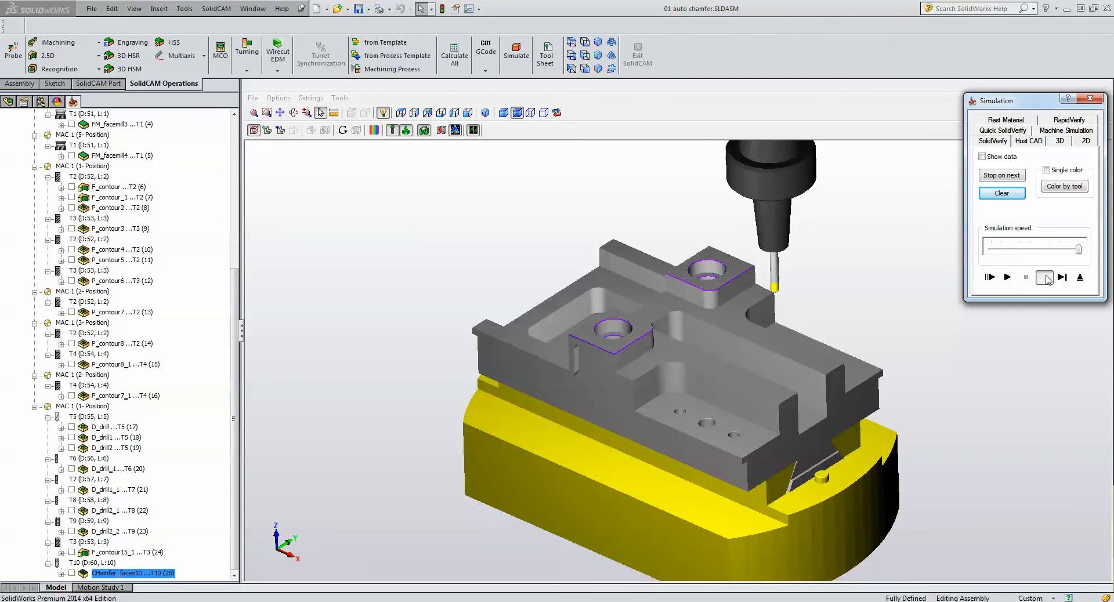
pyautogui.click(1047, 280)
pyautogui.click(1047, 280)
pyautogui.click(1047, 280)
pyautogui.click(1047, 281)
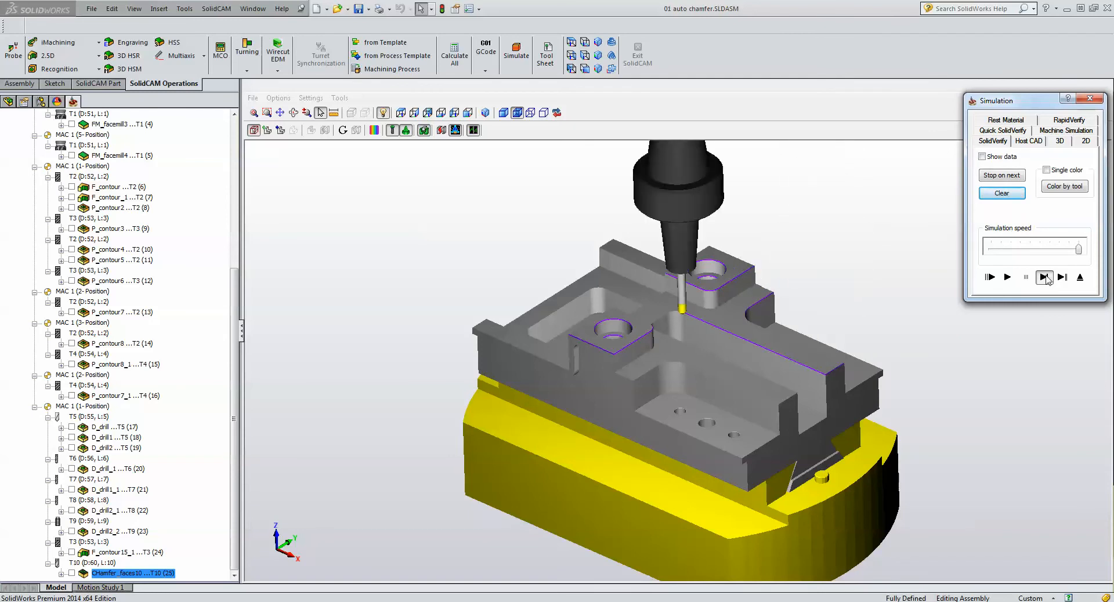
pyautogui.click(1047, 280)
pyautogui.click(1047, 281)
pyautogui.click(1047, 280)
pyautogui.click(1047, 280)
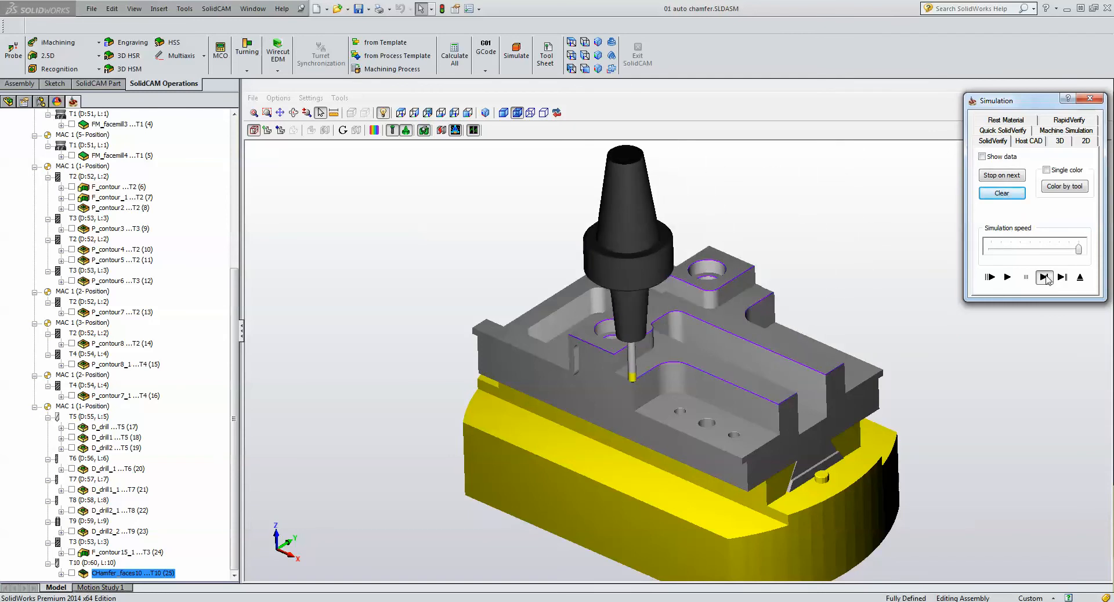
pyautogui.click(1047, 280)
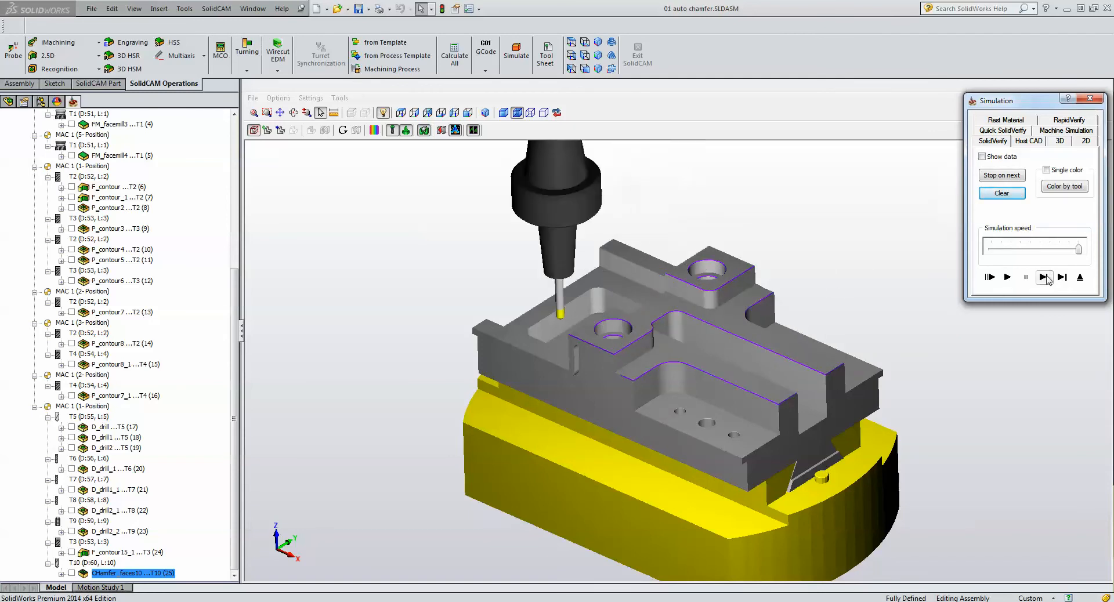
pyautogui.click(1047, 281)
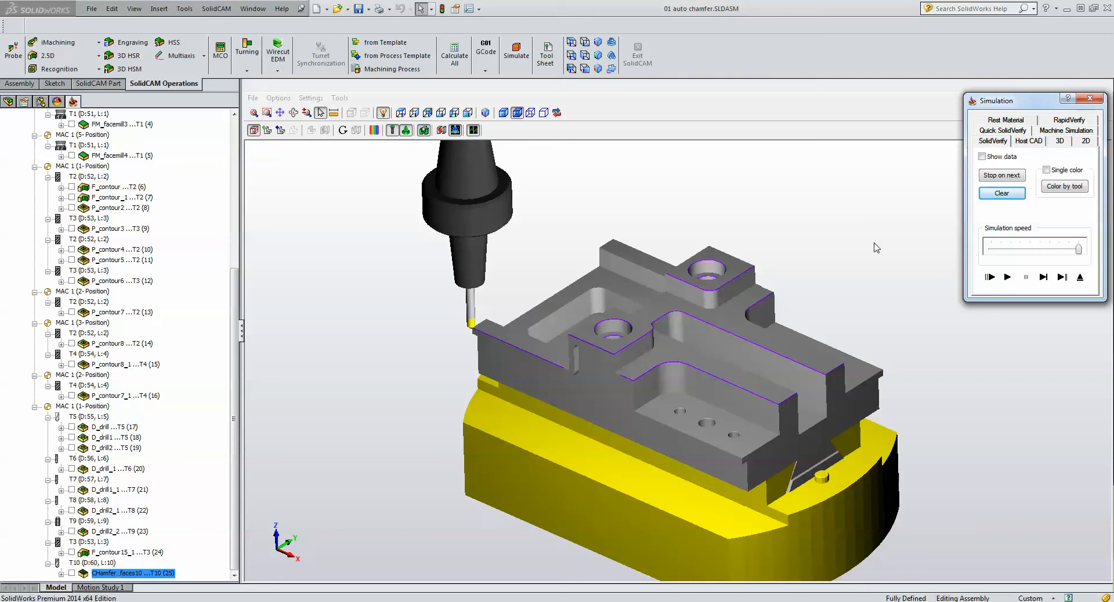
# - Play the rest of the chamfer simulation, inspect the machined edges up close, and exit the simulation
pyautogui.click(1007, 277)
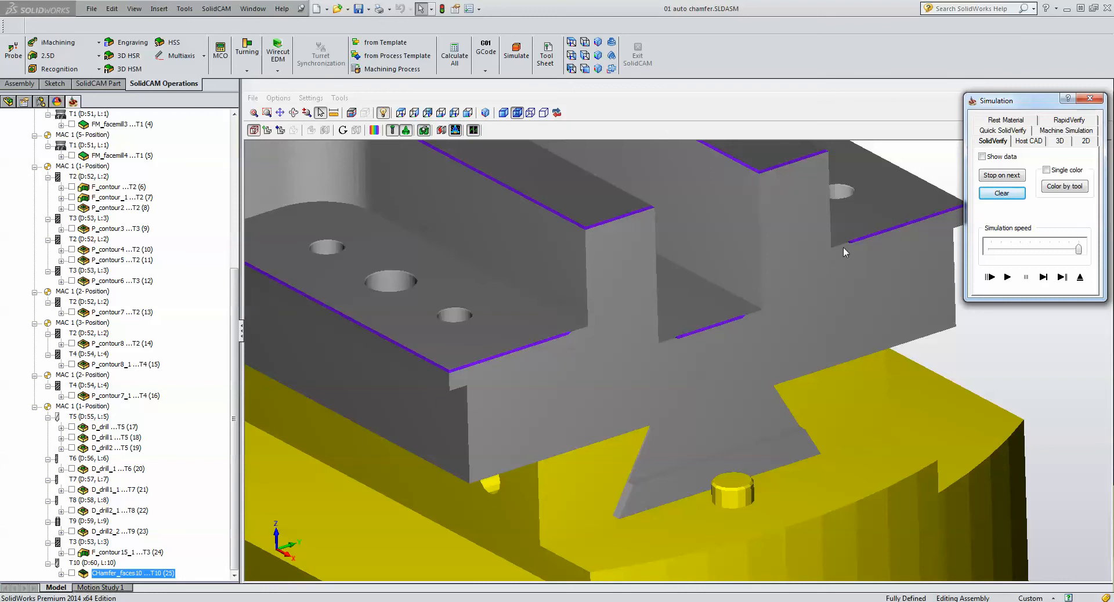
pyautogui.click(917, 168)
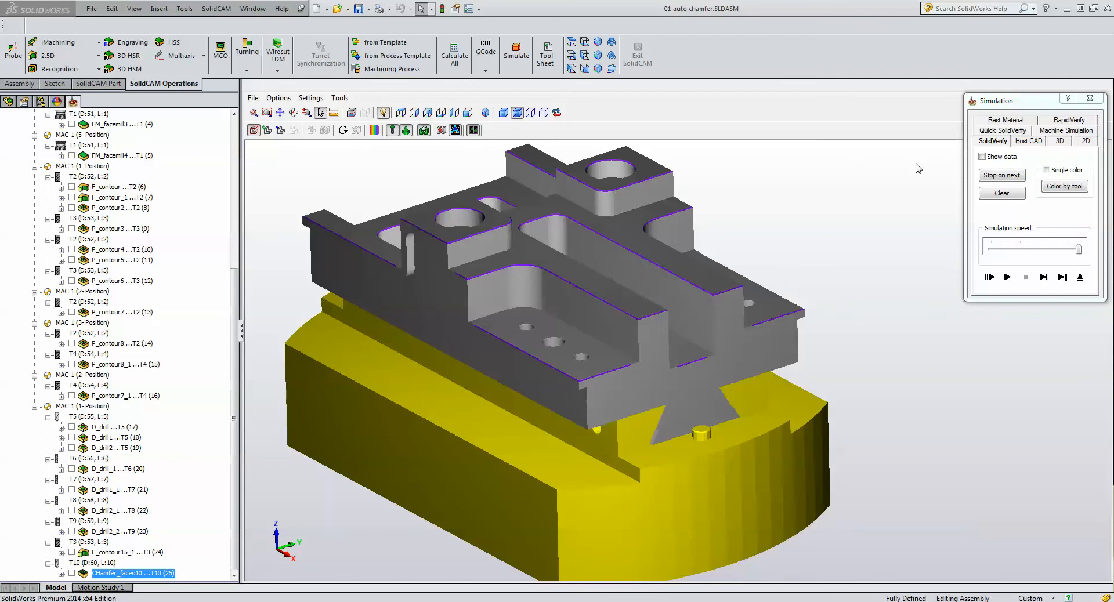
pyautogui.click(1080, 277)
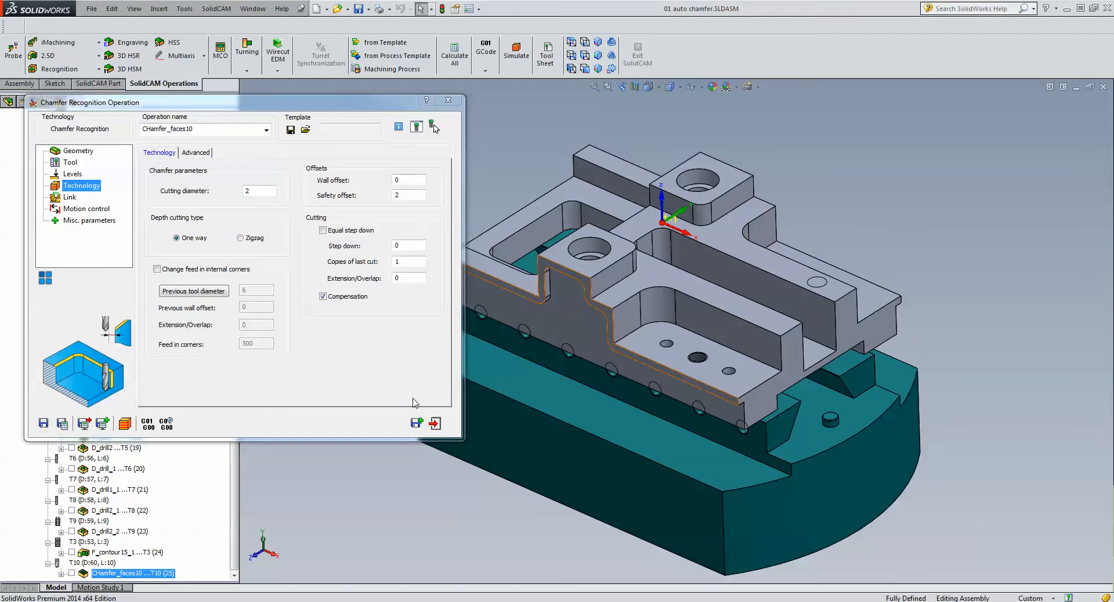
# - Save a copy of the chamfer operation and assign it to the MAC 1 (2-Position) coordinate system
pyautogui.moveTo(871, 222); pyautogui.dragTo(783, 225, button='middle')
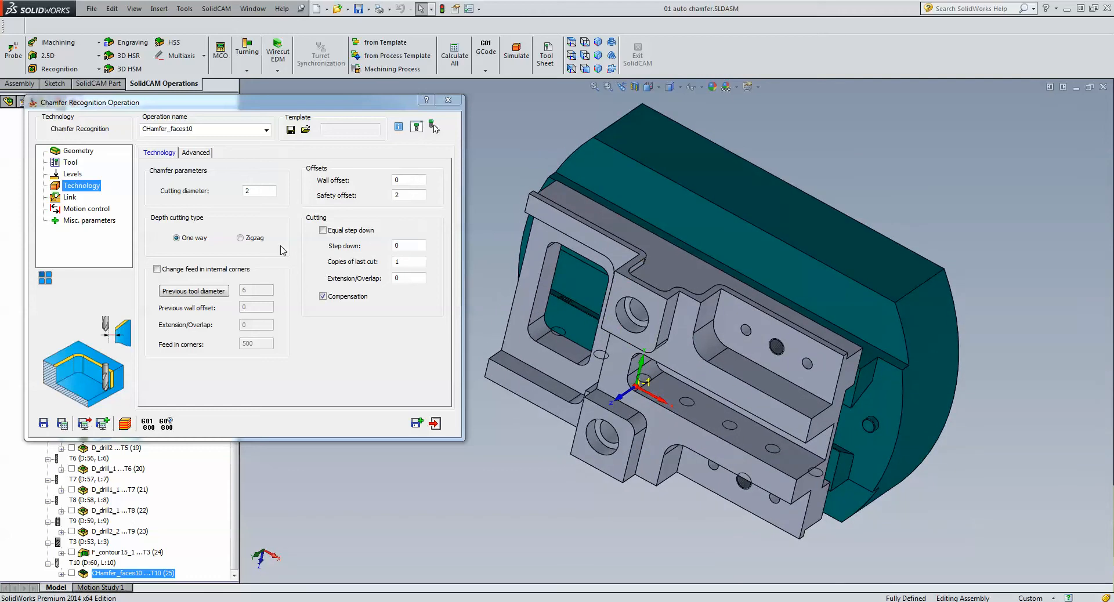
pyautogui.click(416, 424)
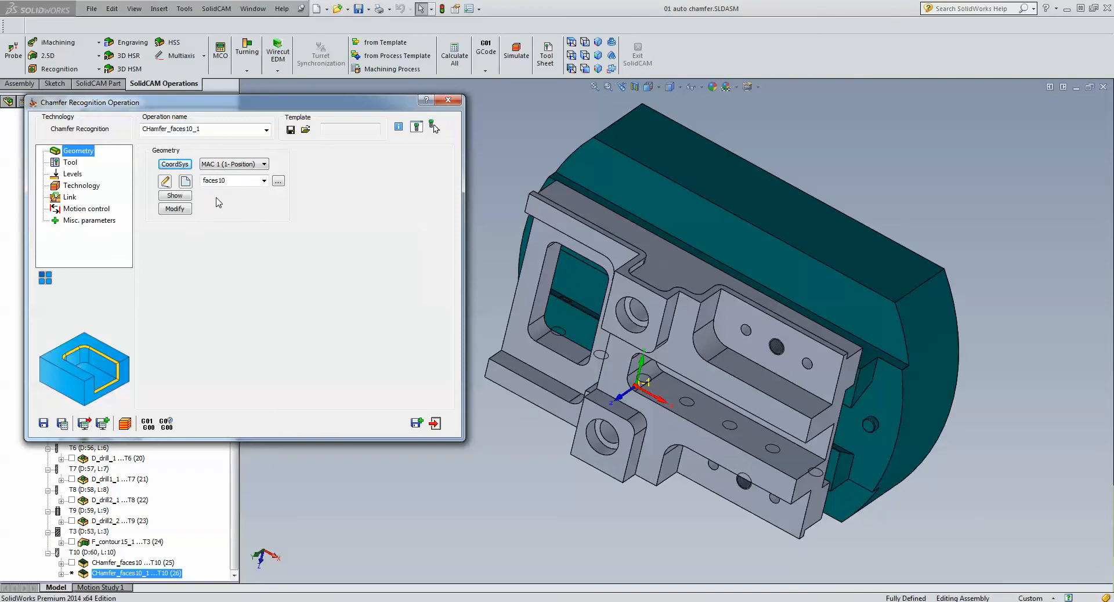
pyautogui.click(229, 166)
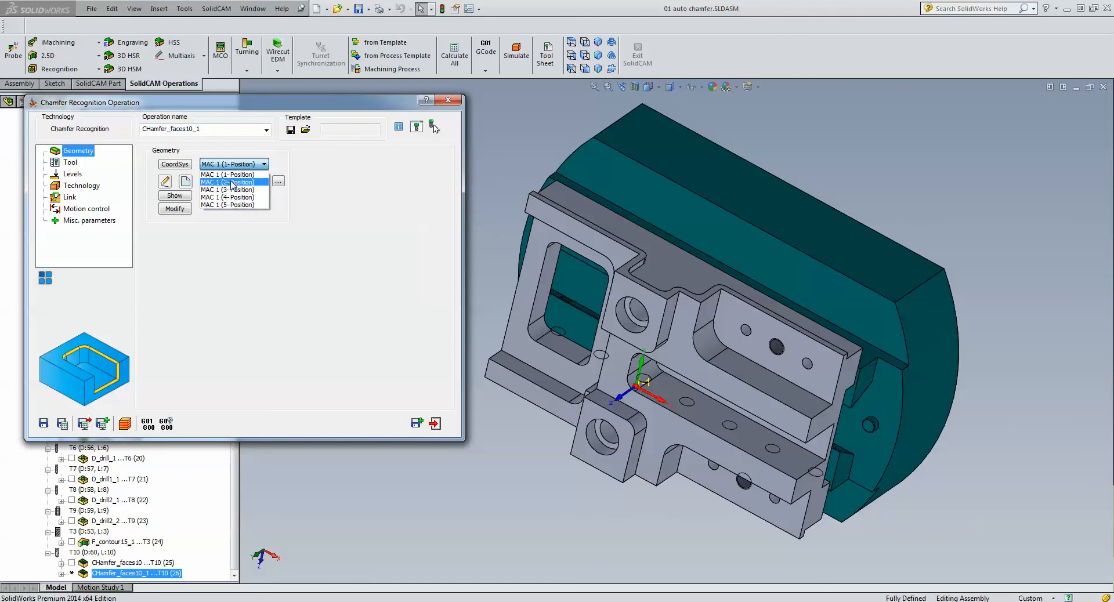
pyautogui.click(232, 183)
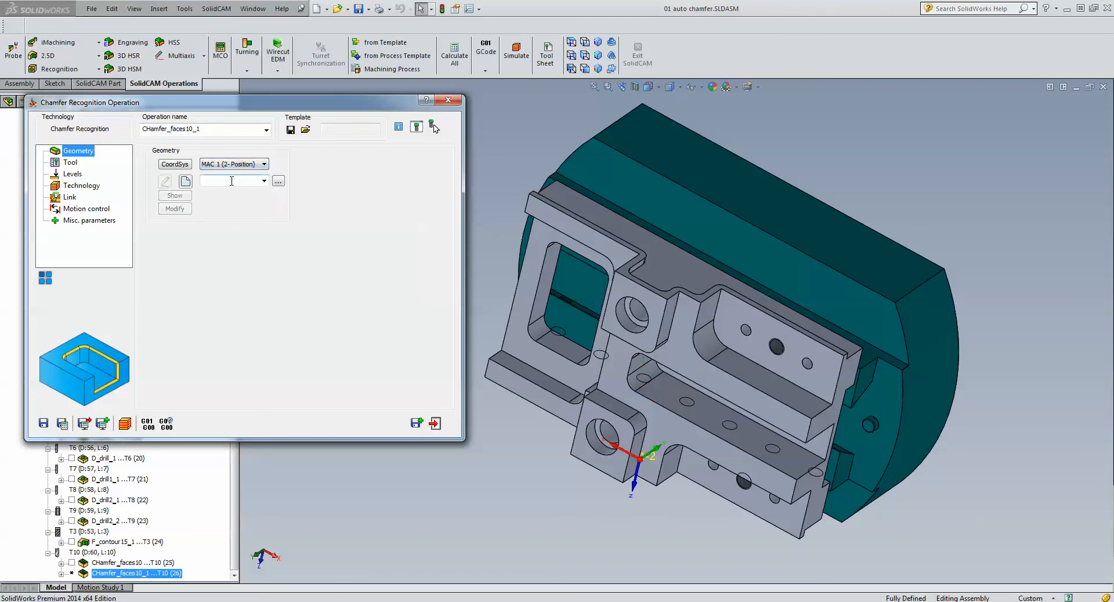
# - Define new geometry for the copied chamfer operation in Face mode by selecting the narrow stepped rim face on the part's side
pyautogui.click(597, 43)
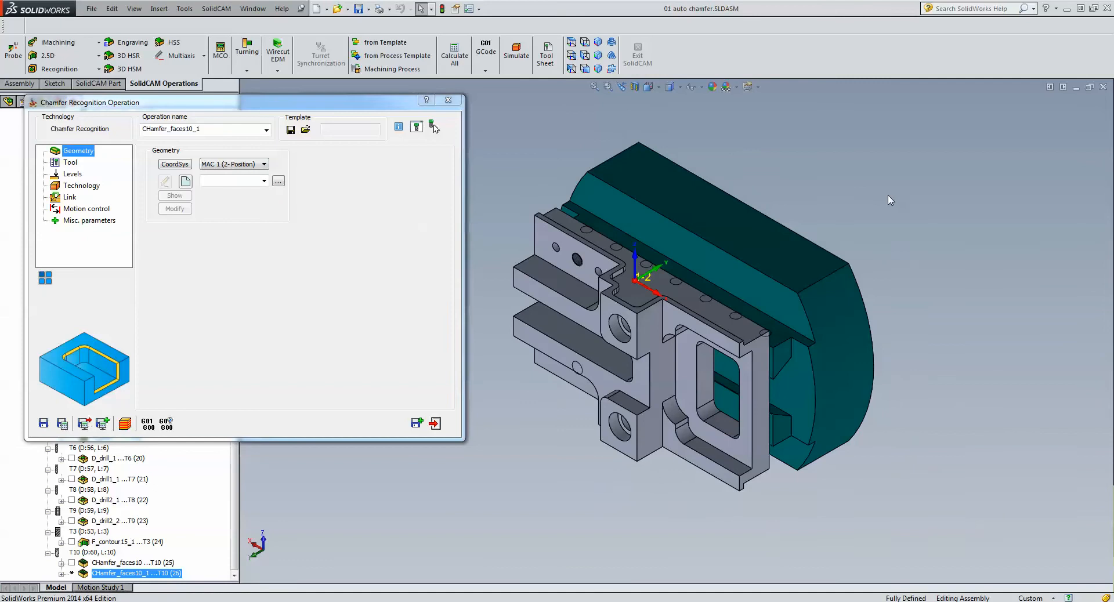
pyautogui.scroll(-3, 513, 257)
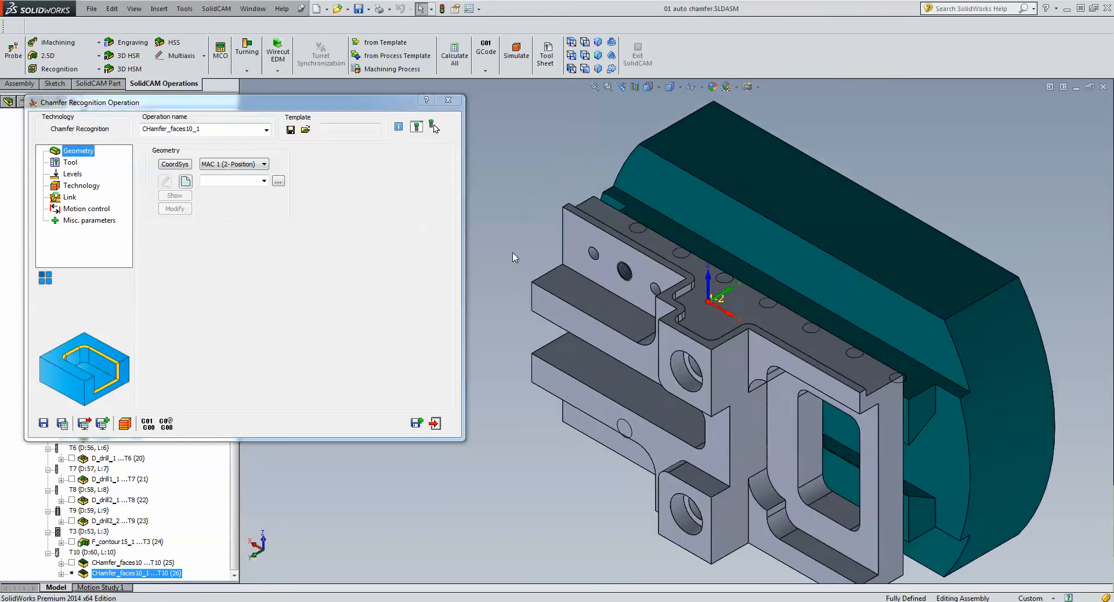
pyautogui.scroll(-1, 513, 258)
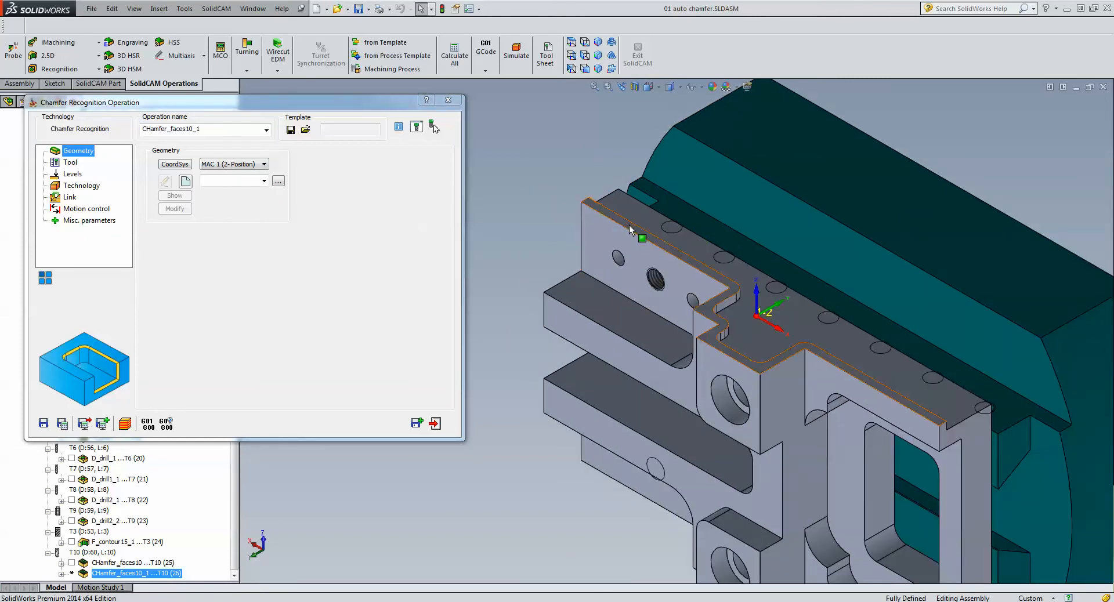
pyautogui.click(186, 182)
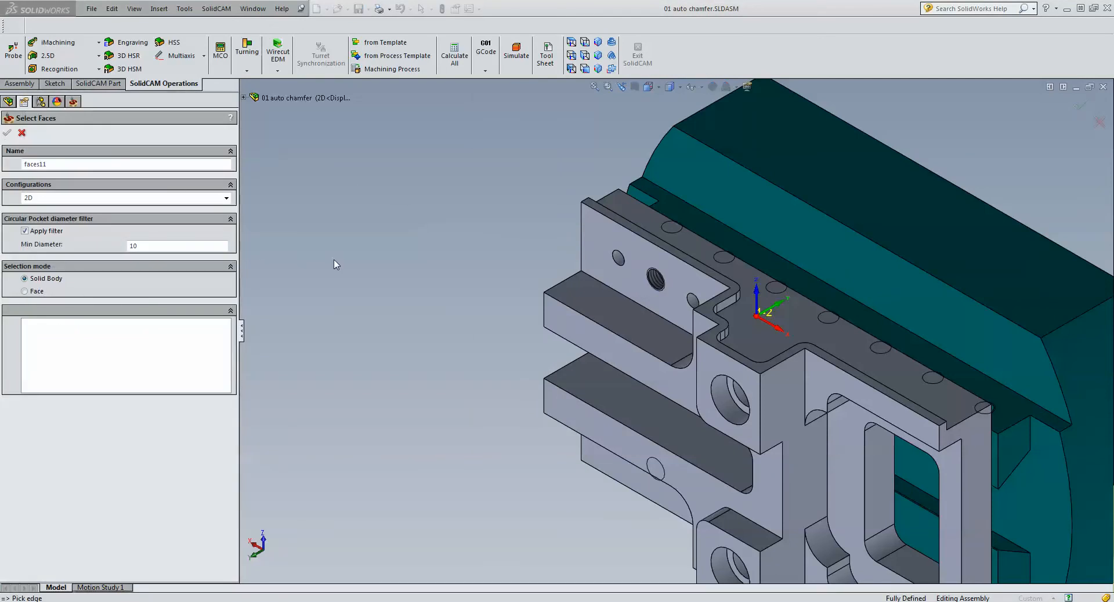
pyautogui.click(24, 291)
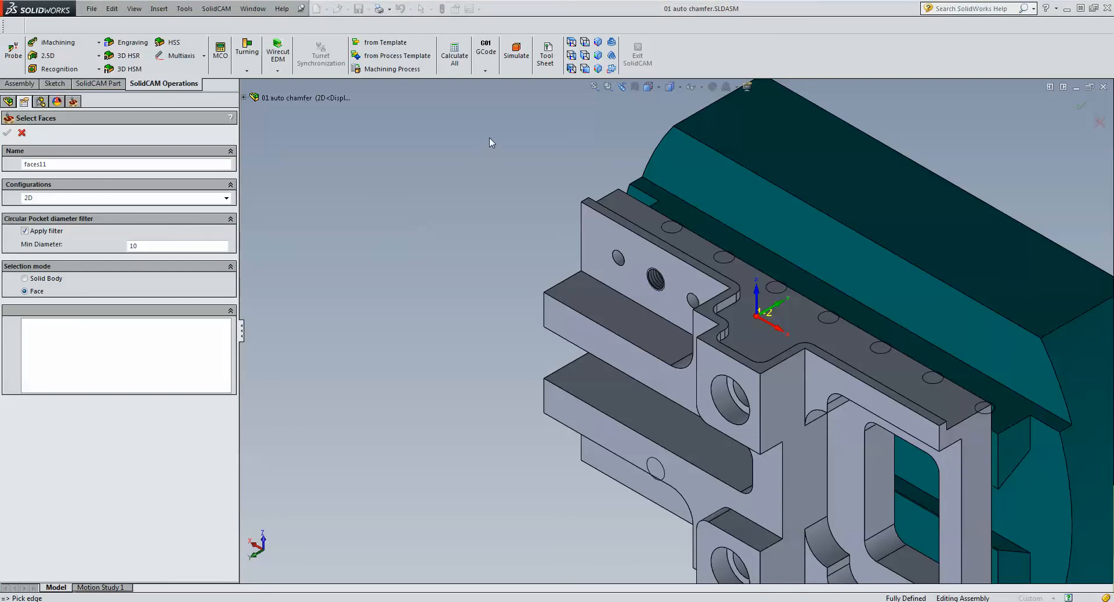
pyautogui.click(710, 343)
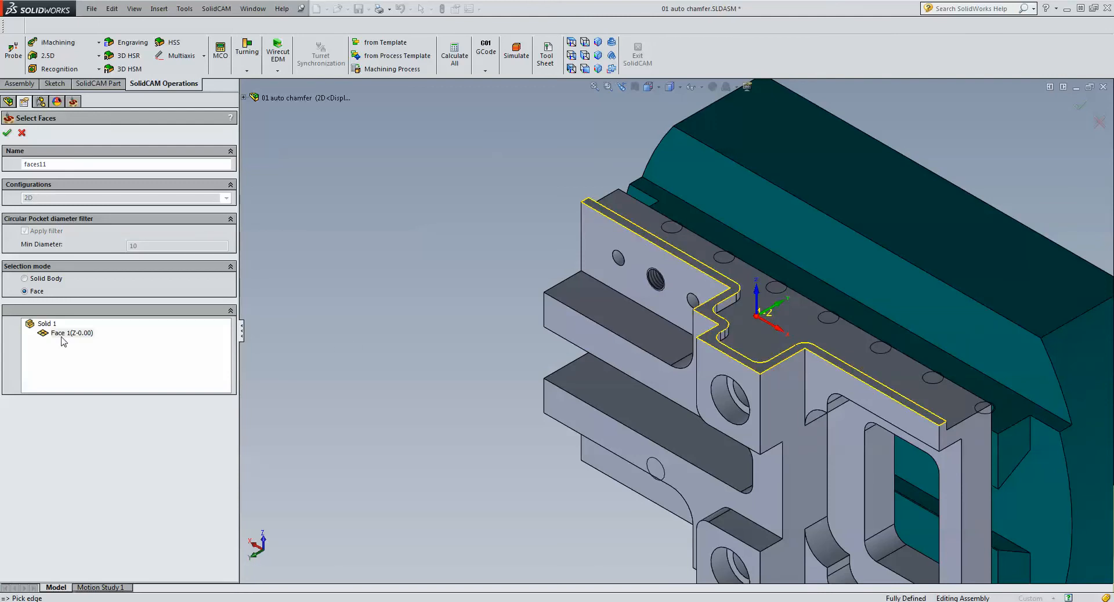
pyautogui.click(7, 132)
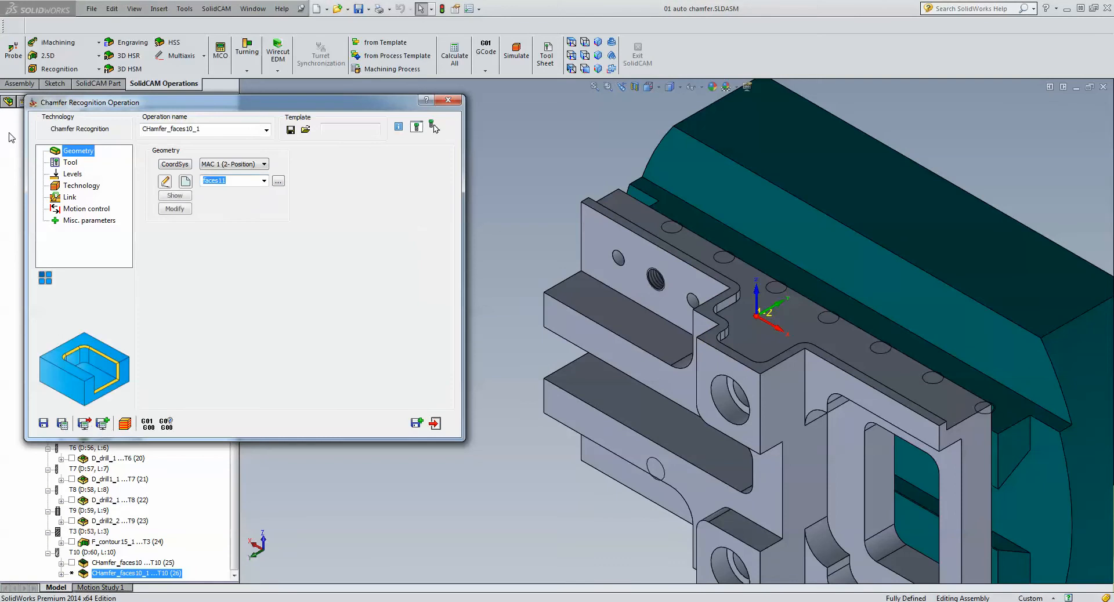
# - Review the copied operation's tool, levels and technology settings, then save and calculate it and open its simulation
pyautogui.click(69, 163)
pyautogui.click(72, 175)
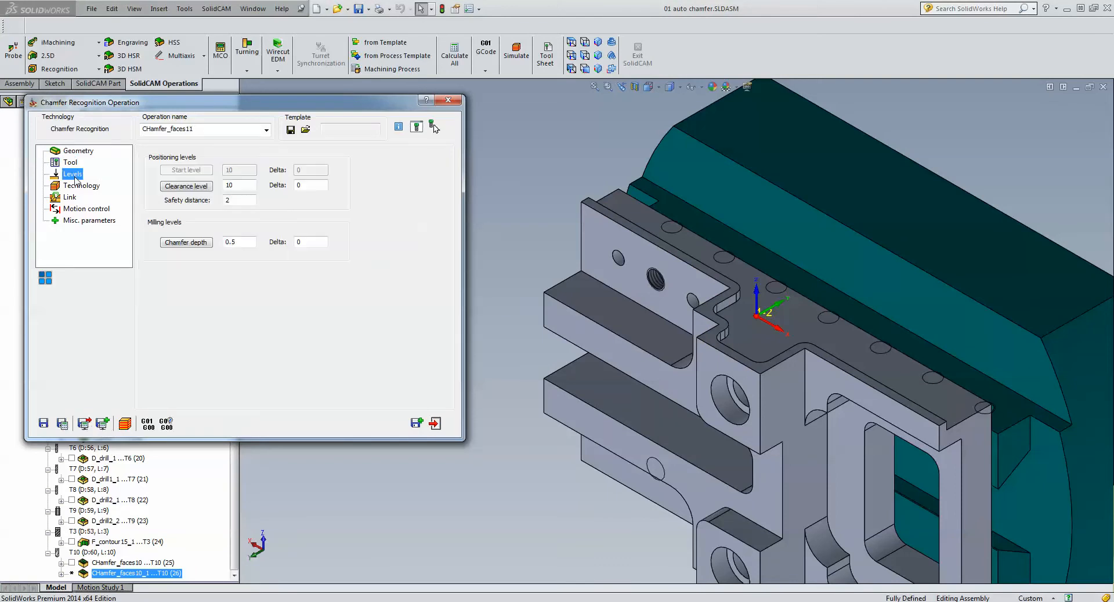
pyautogui.click(76, 187)
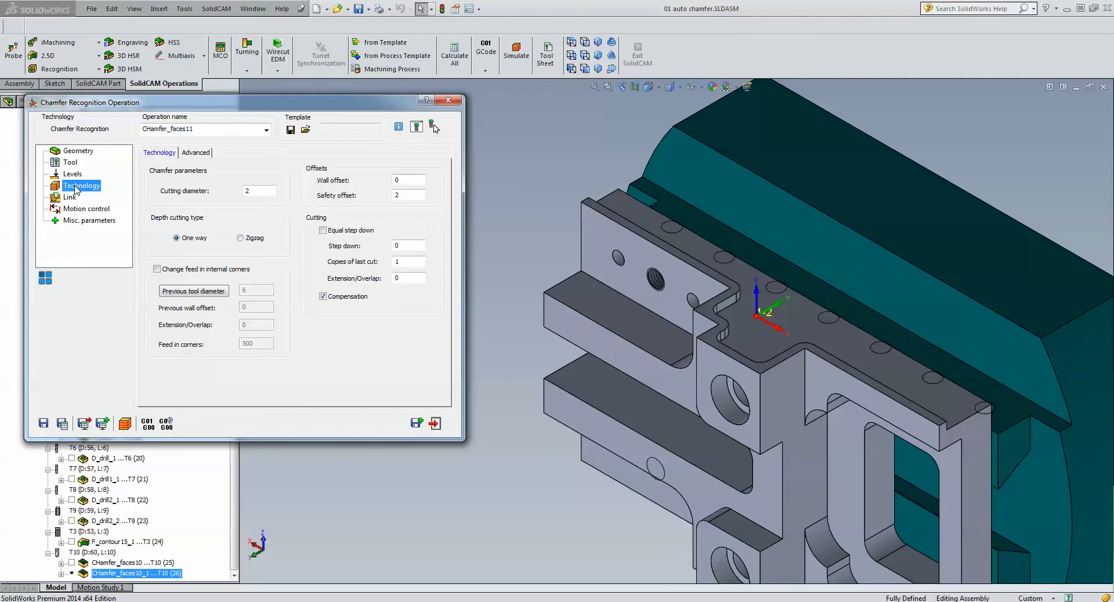
pyautogui.click(64, 428)
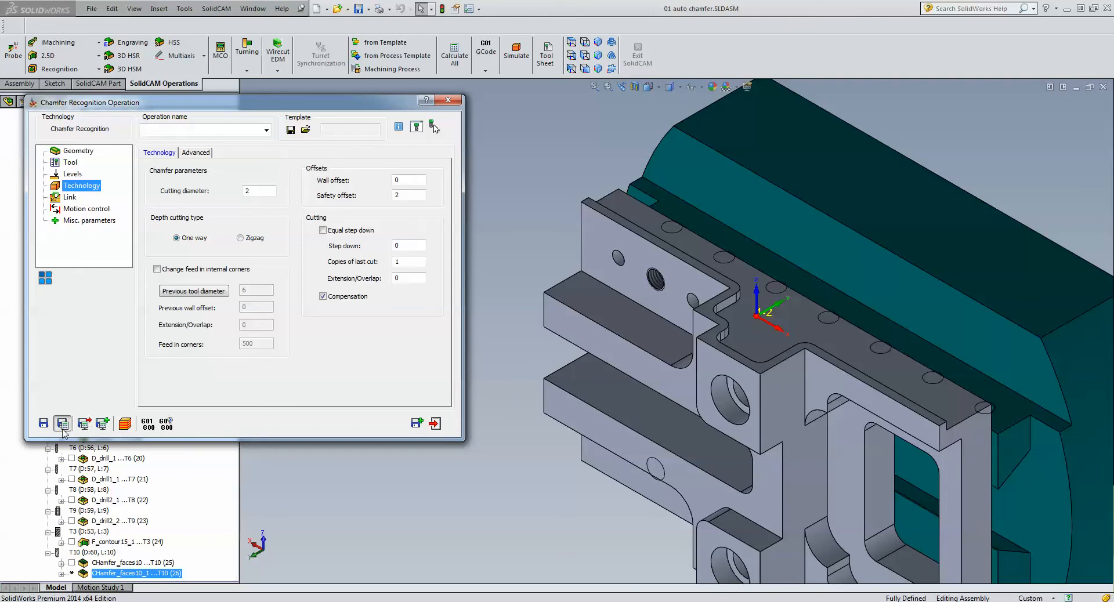
pyautogui.click(124, 423)
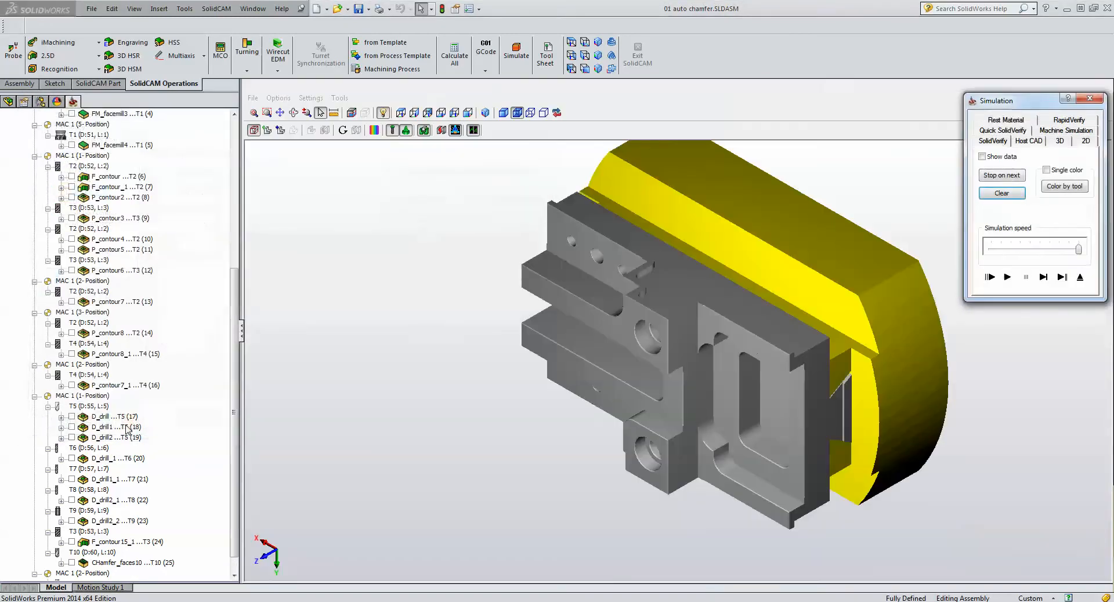
# - Play the simulation of the copied chamfer operation on the stepped rim and exit the simulation
pyautogui.click(1007, 277)
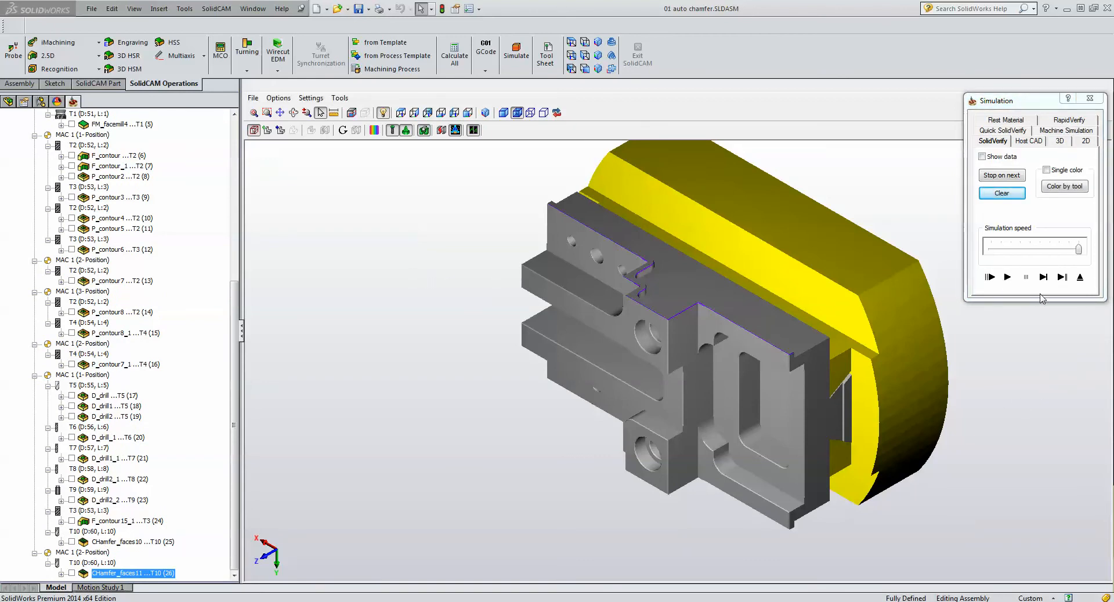
pyautogui.click(1081, 277)
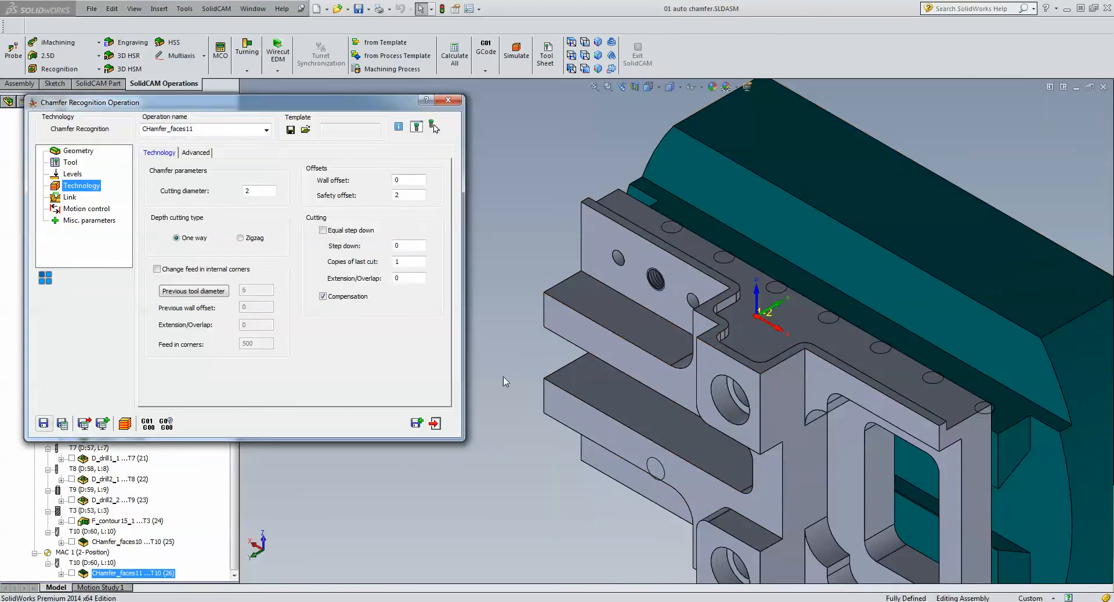
# - Save another copy of the chamfer operation, assign it to MAC 1 (3-Position), and show the part from that position's isometric view
pyautogui.click(416, 424)
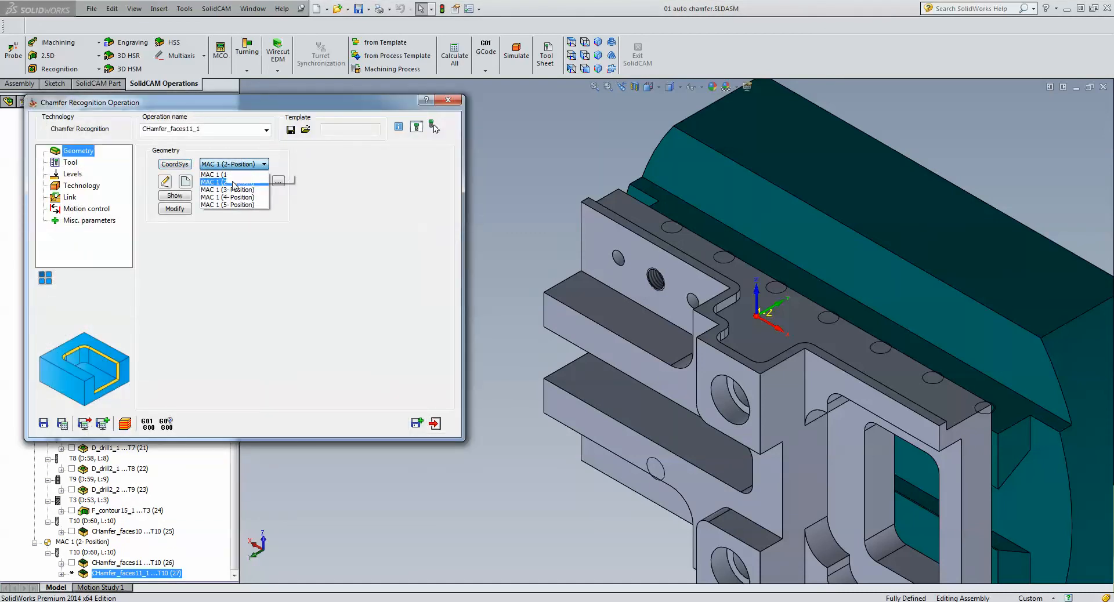
pyautogui.click(227, 190)
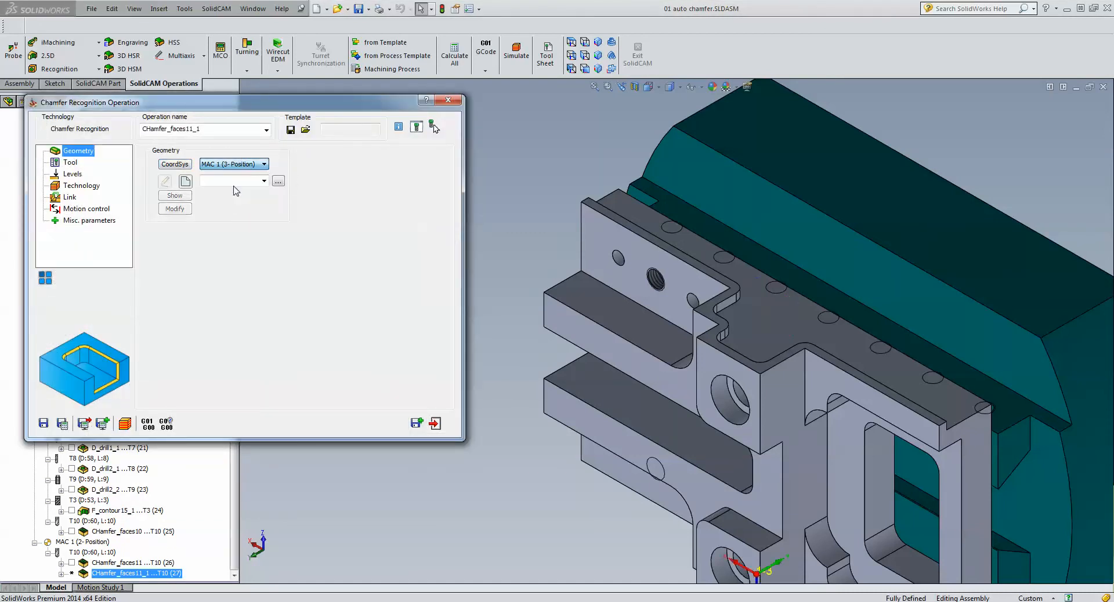
pyautogui.click(598, 43)
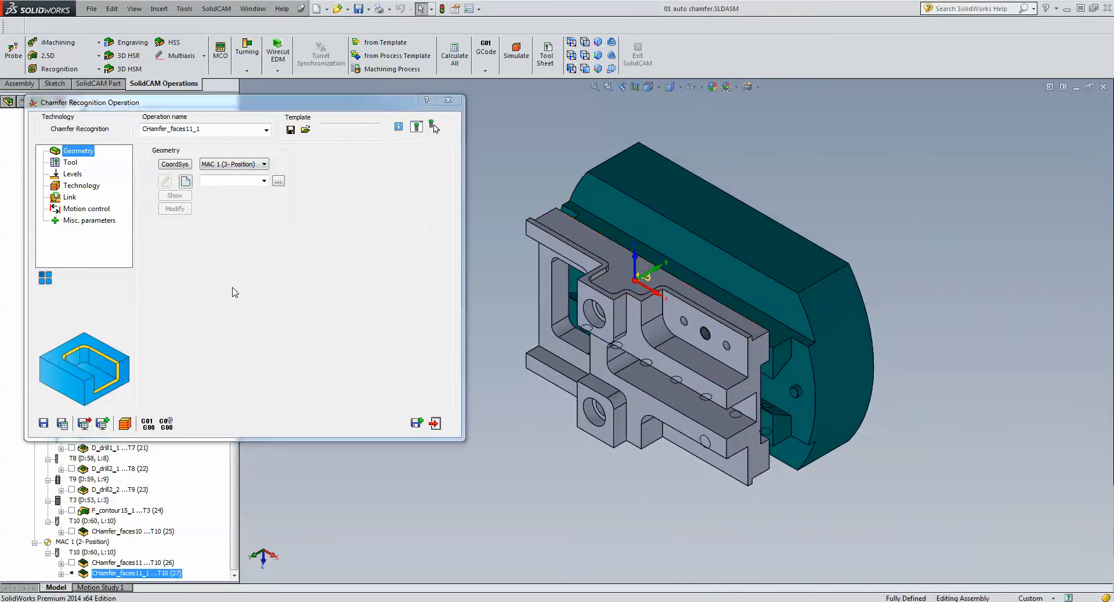
# - Define new chamfer geometry in Face mode by selecting the narrow stepped rim face along the part's 3-Position side
pyautogui.click(185, 181)
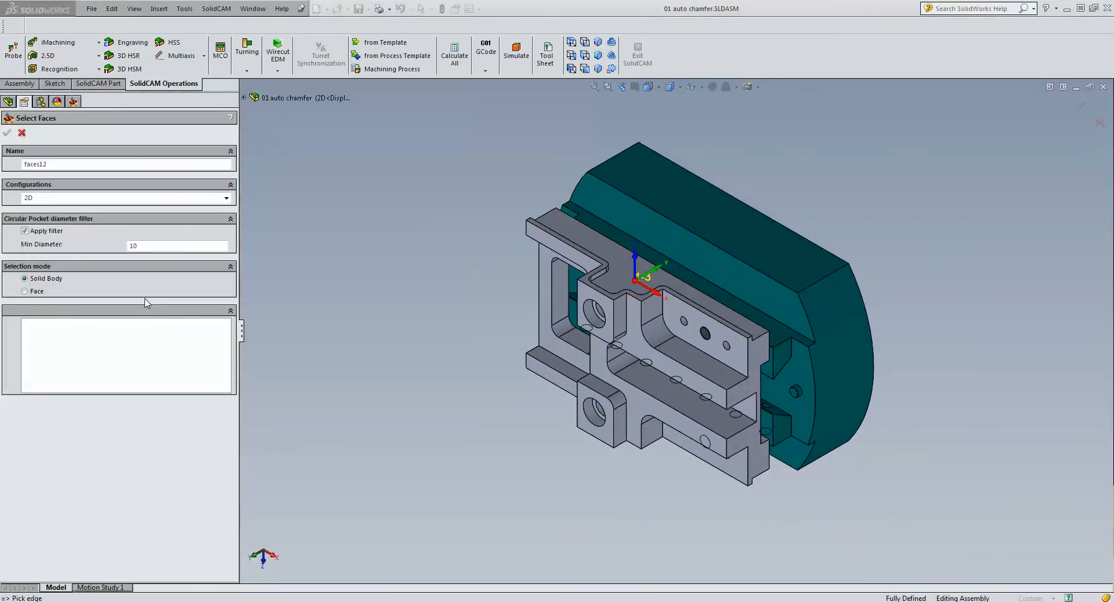
pyautogui.click(29, 292)
pyautogui.scroll(-3, 562, 287)
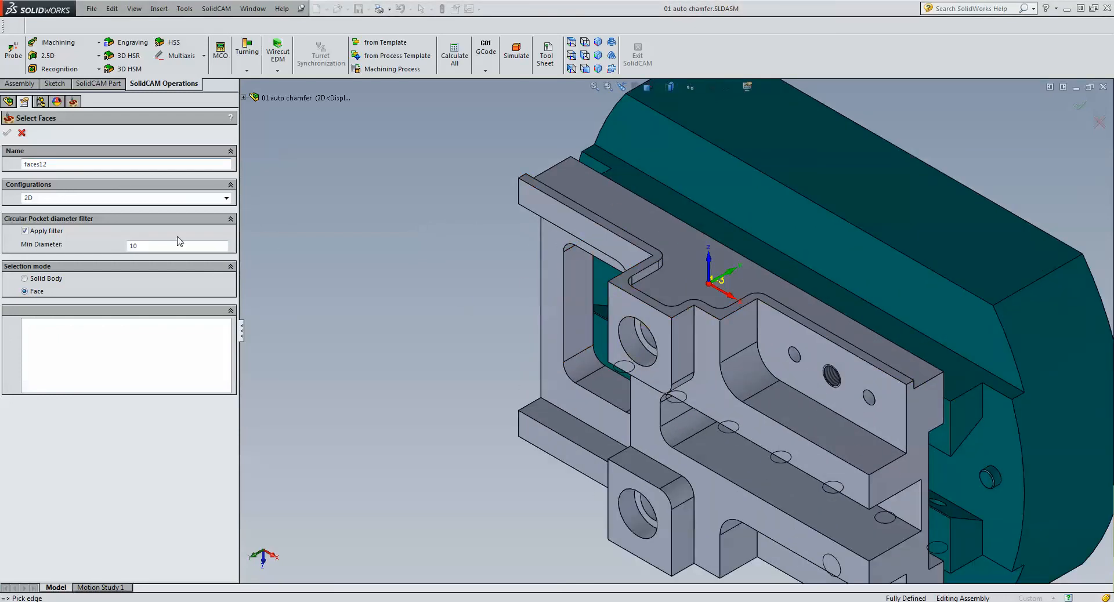
pyautogui.click(620, 282)
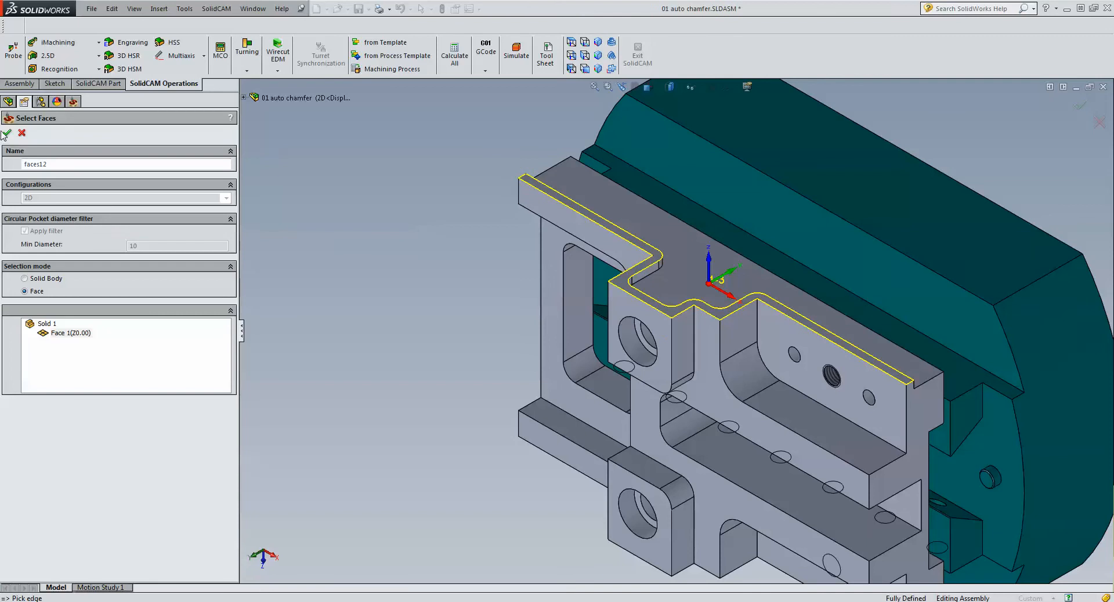
pyautogui.click(7, 134)
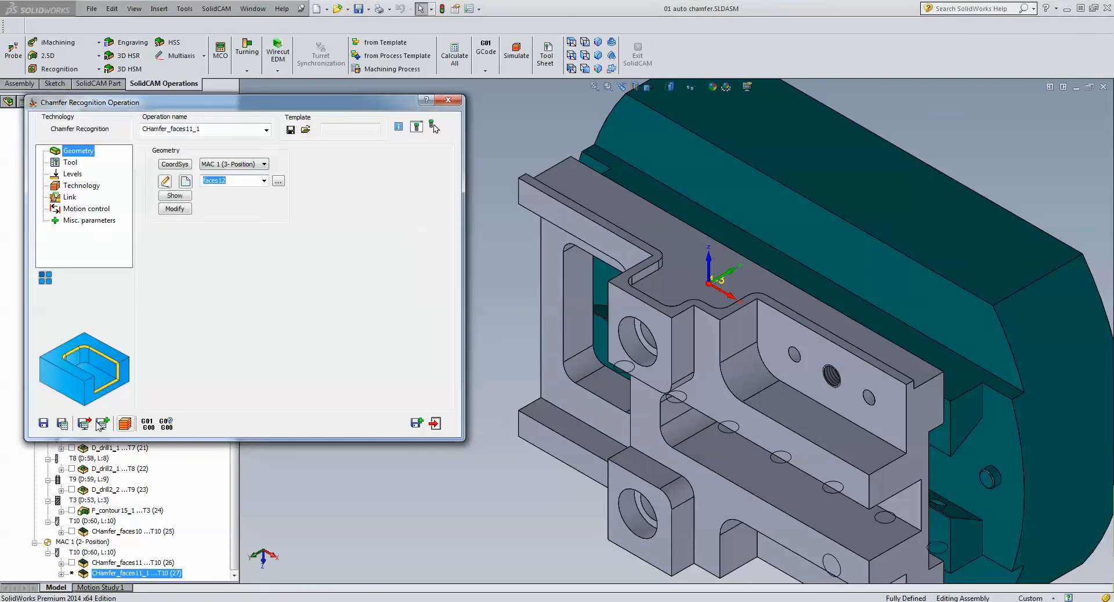
# - Save and calculate the 3-Position chamfer operation, play its simulation, and close the simulation and the operation
pyautogui.click(60, 424)
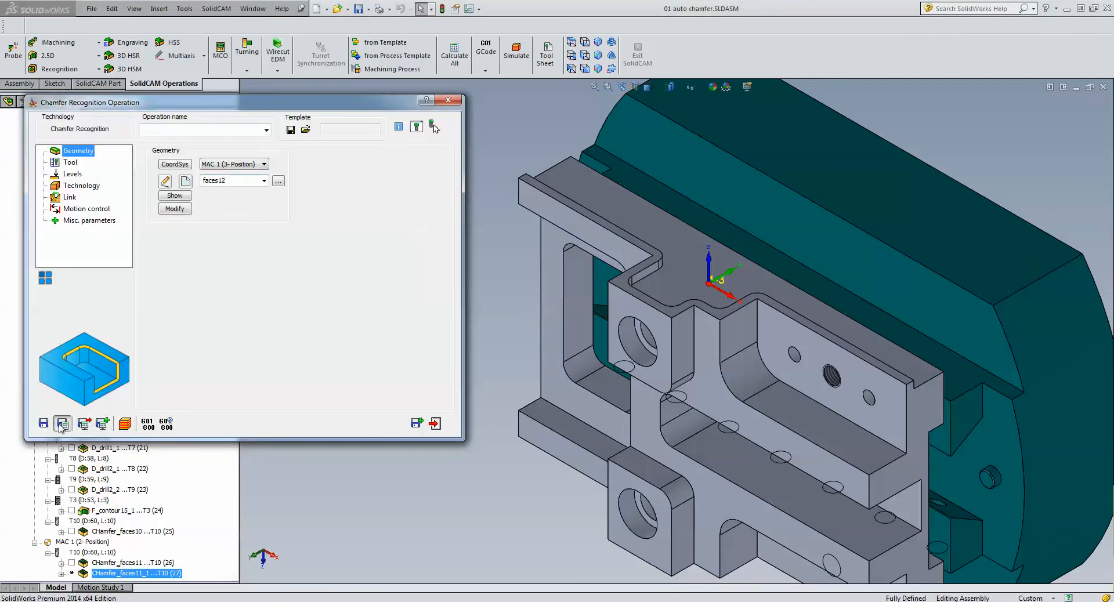
pyautogui.click(125, 424)
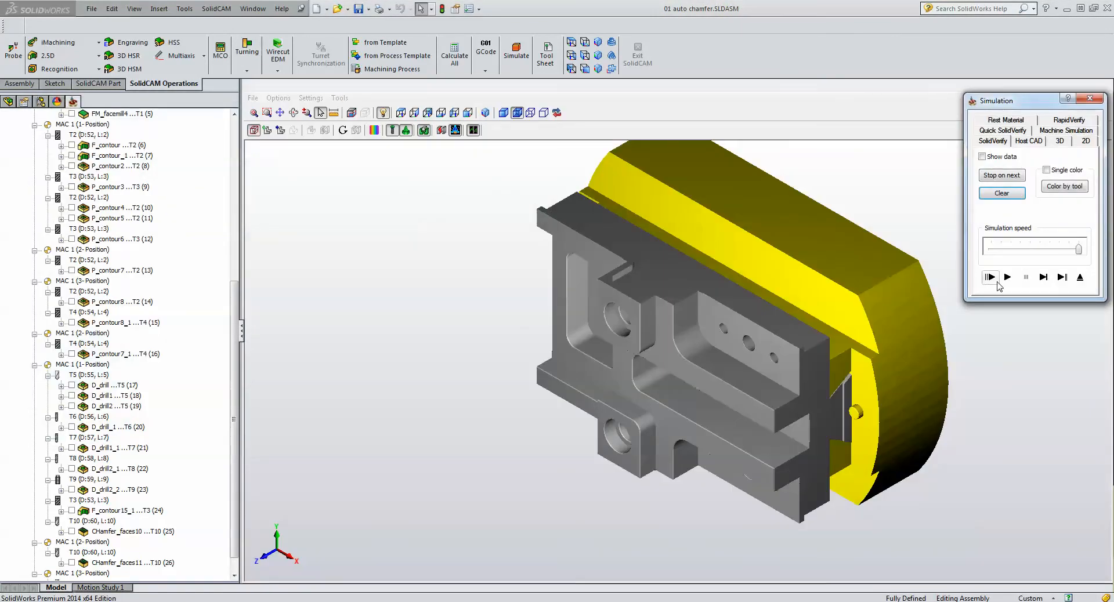
pyautogui.click(1010, 278)
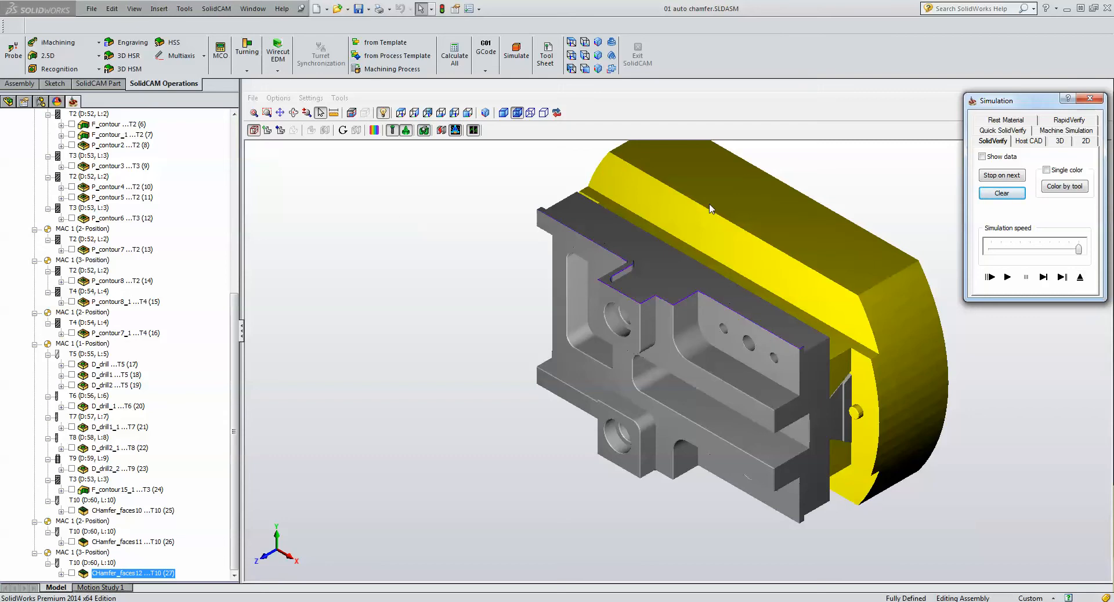
pyautogui.click(1079, 278)
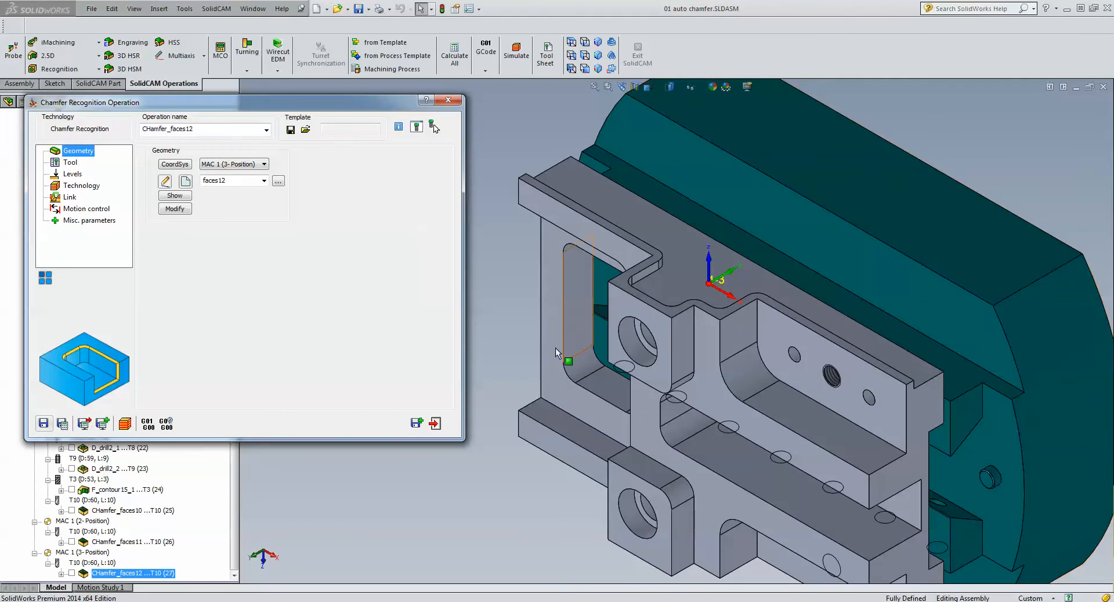
pyautogui.click(435, 423)
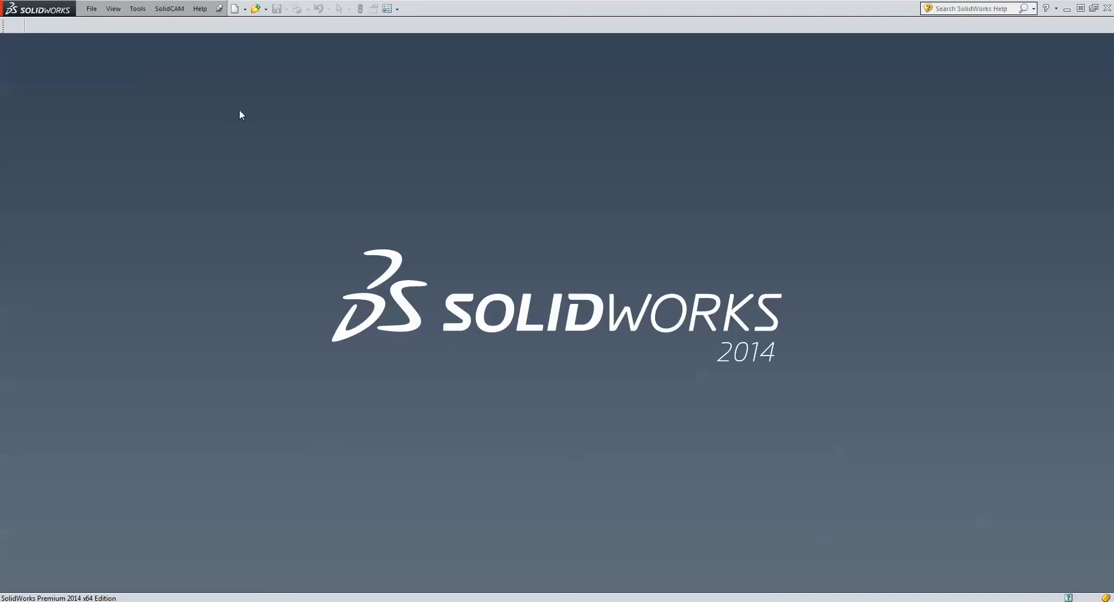
# - Open the CAM-Part file 02 MULTI DEPTH POCKET and offset.prz
pyautogui.click(169, 9)
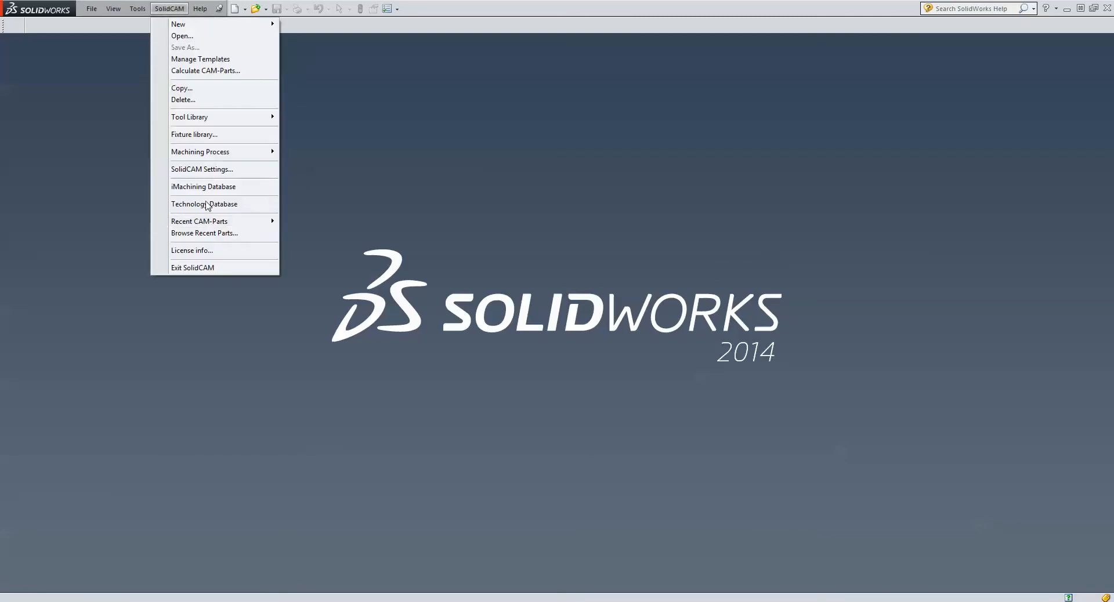
pyautogui.click(199, 36)
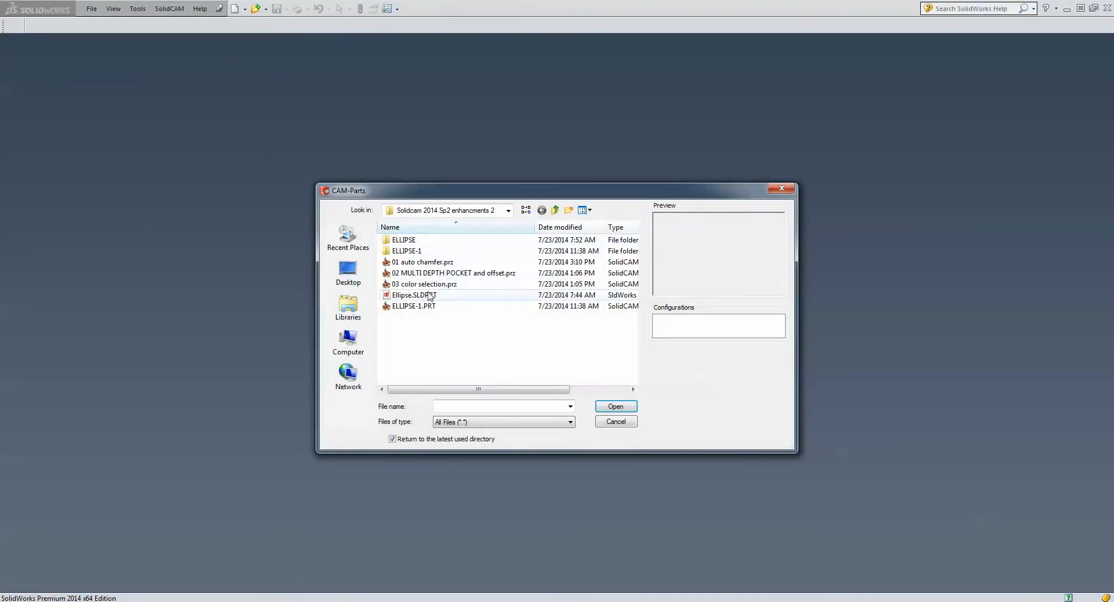
pyautogui.click(458, 272)
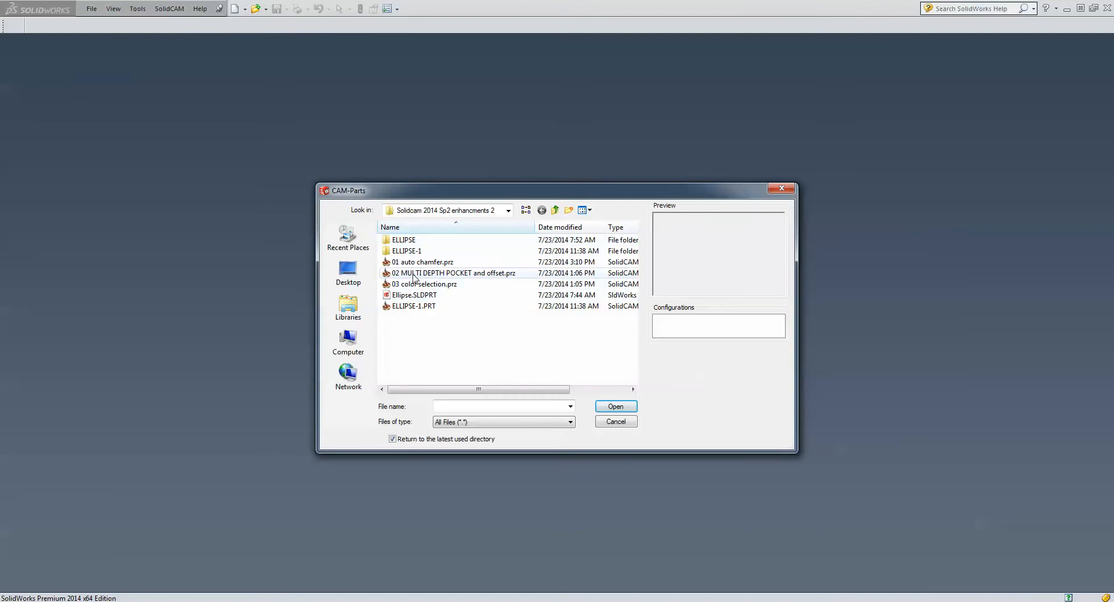
pyautogui.click(618, 407)
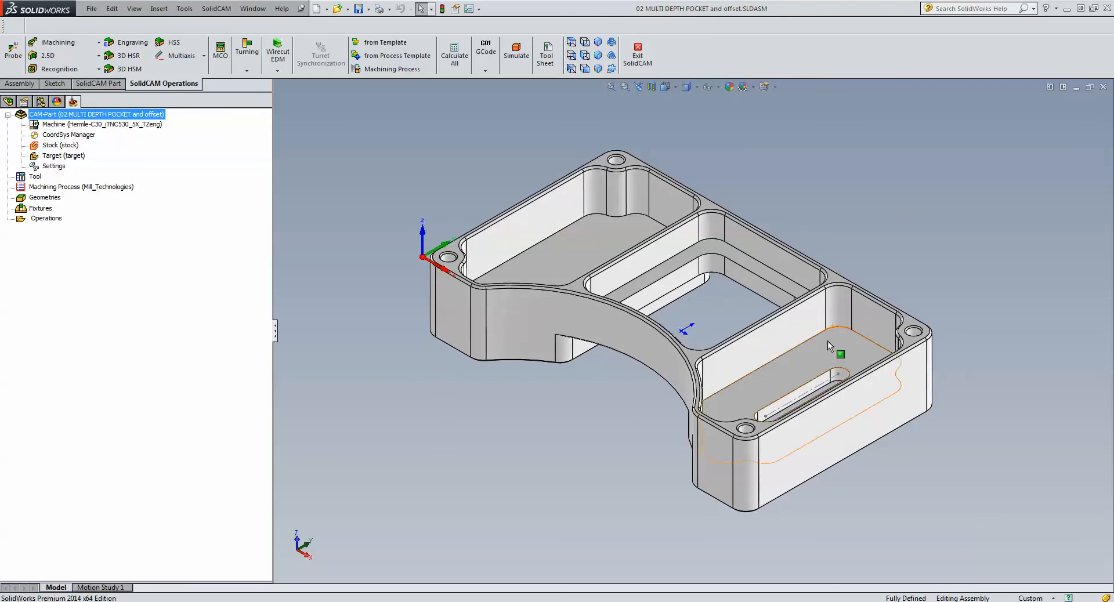
# - Examine the different pocket depths by highlighting the slotted pocket's floor, the middle pocket's ledge and the remaining pocket's floor
pyautogui.click(827, 360)
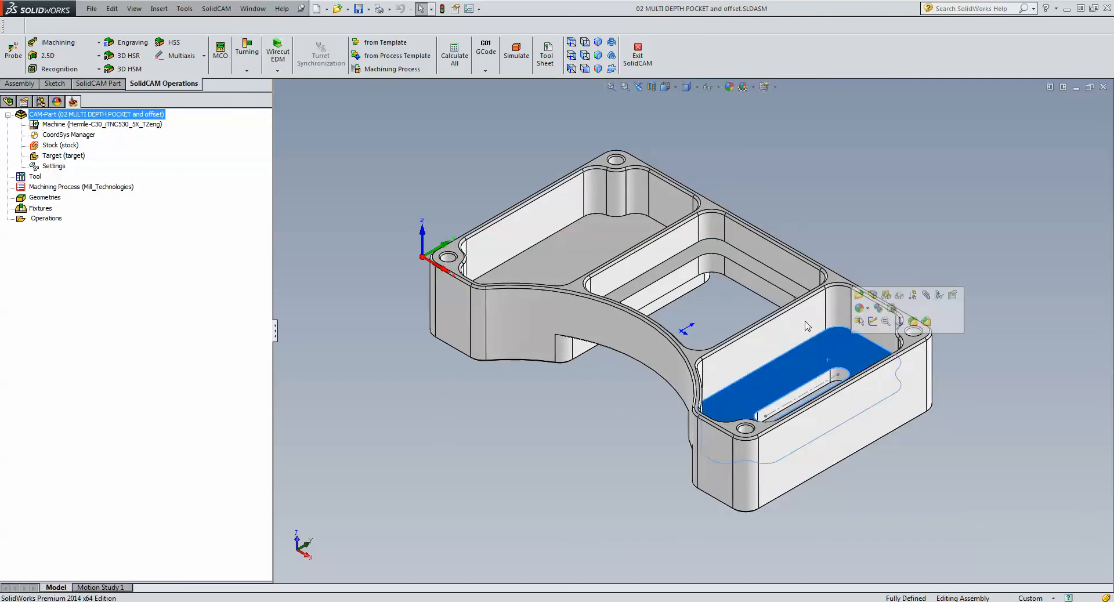
pyautogui.click(775, 277)
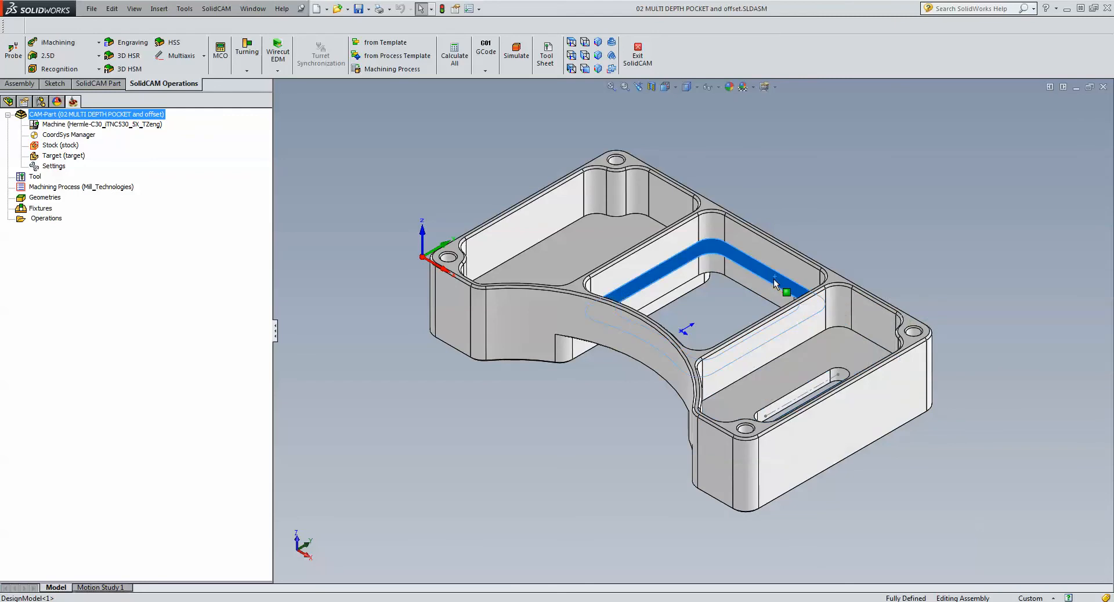
pyautogui.click(548, 253)
pyautogui.click(438, 173)
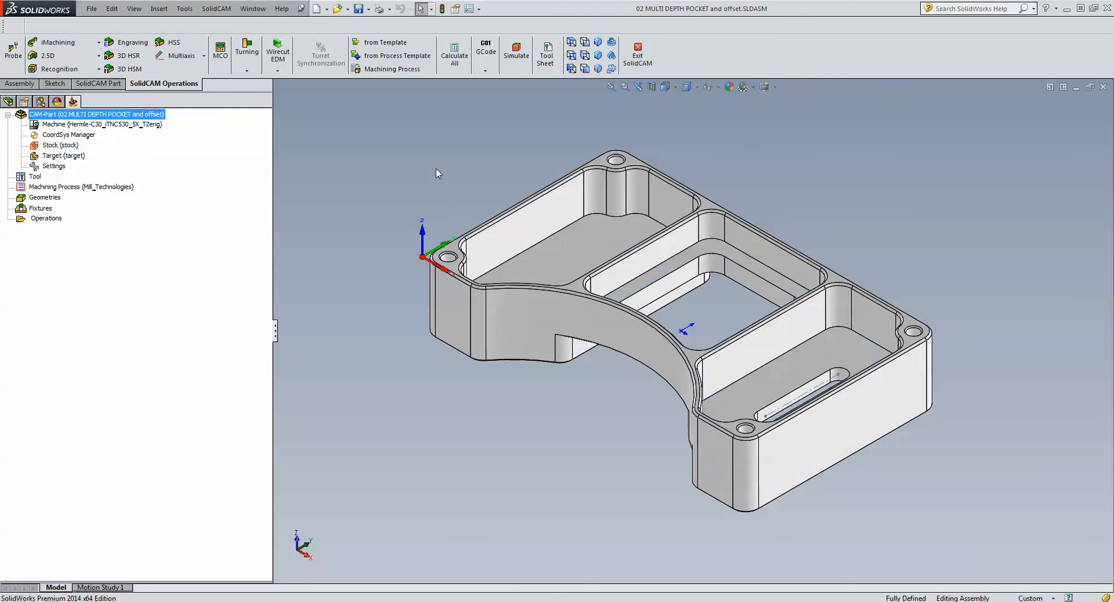
pyautogui.click(565, 256)
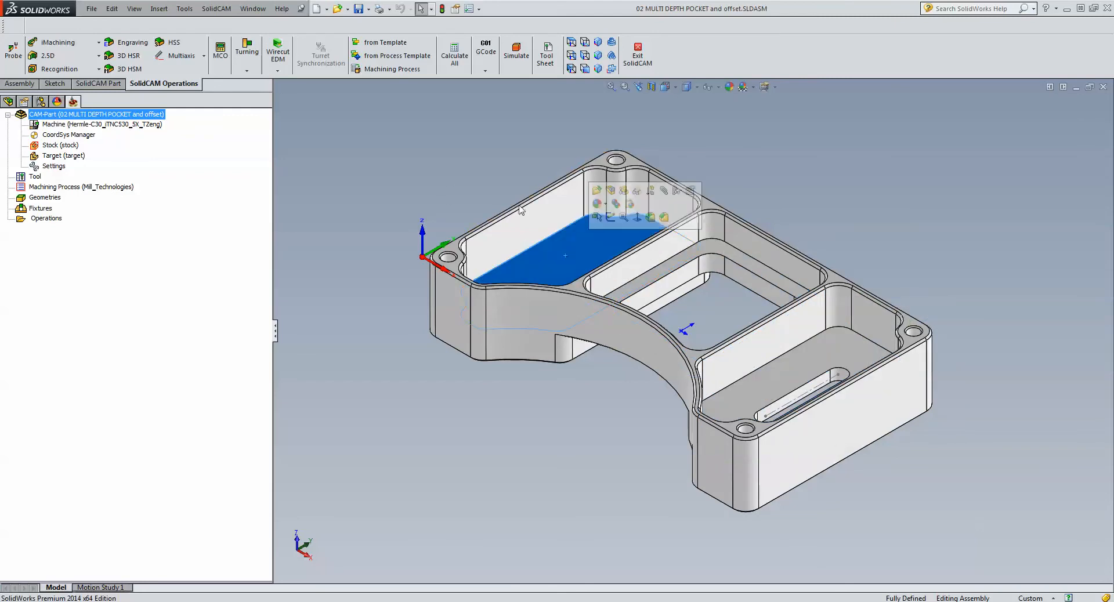
pyautogui.click(824, 177)
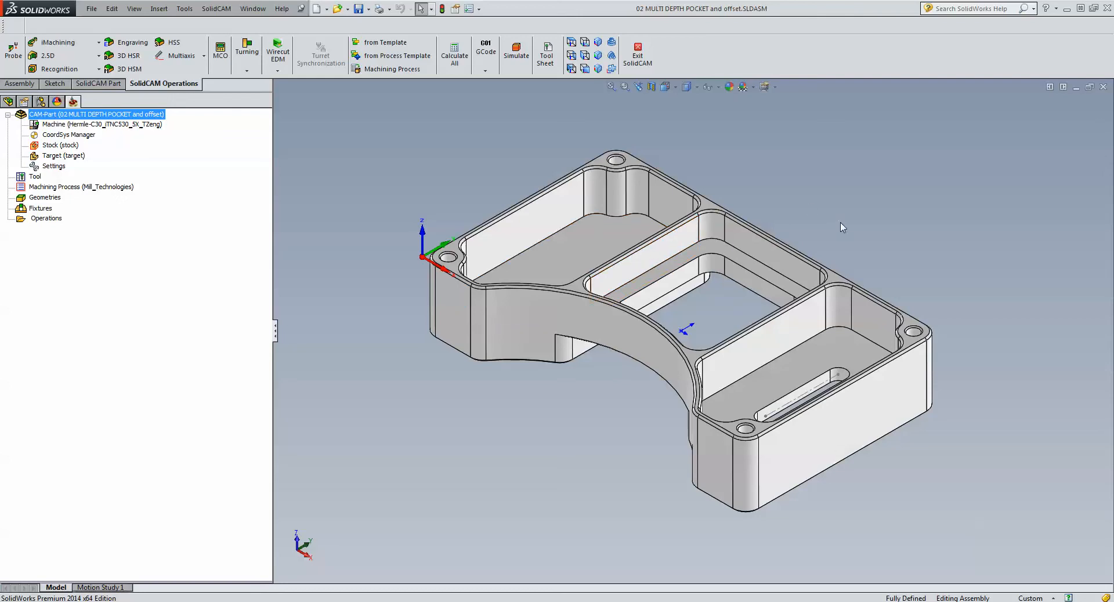
# - Add a 2.5D Pocket operation and chain the floor contour of the pocket nearest the coordinate origin using Auto-constant Z
pyautogui.click(42, 61)
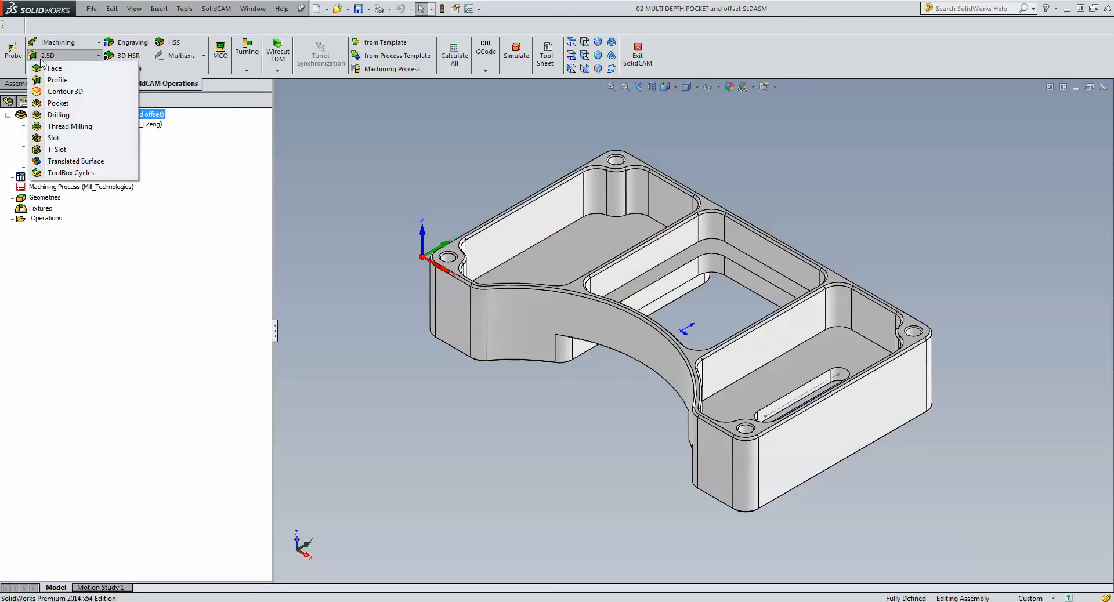
pyautogui.click(58, 103)
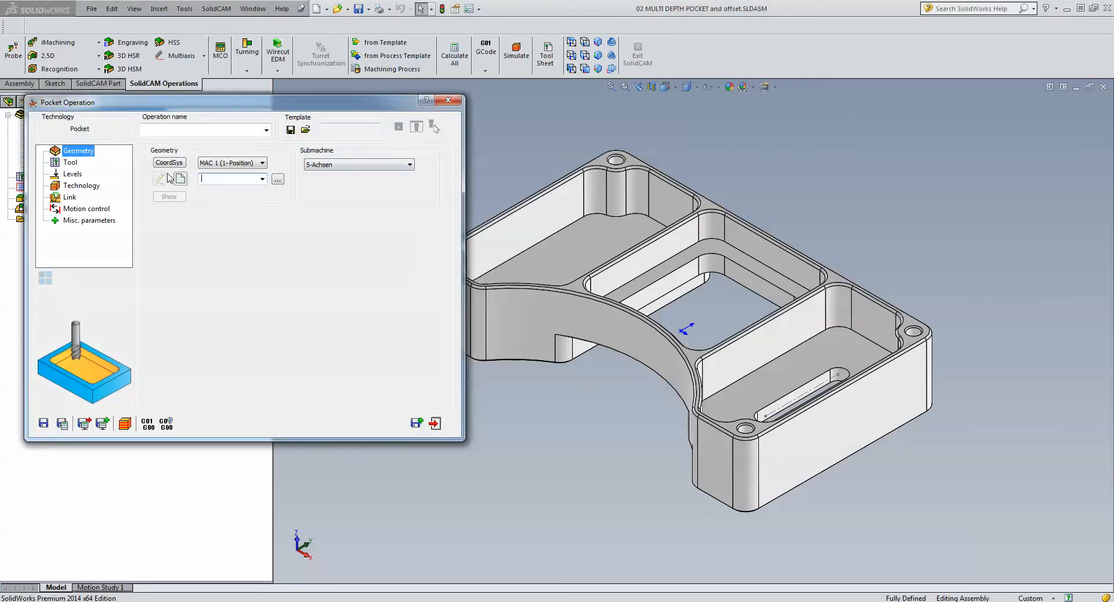
pyautogui.click(180, 179)
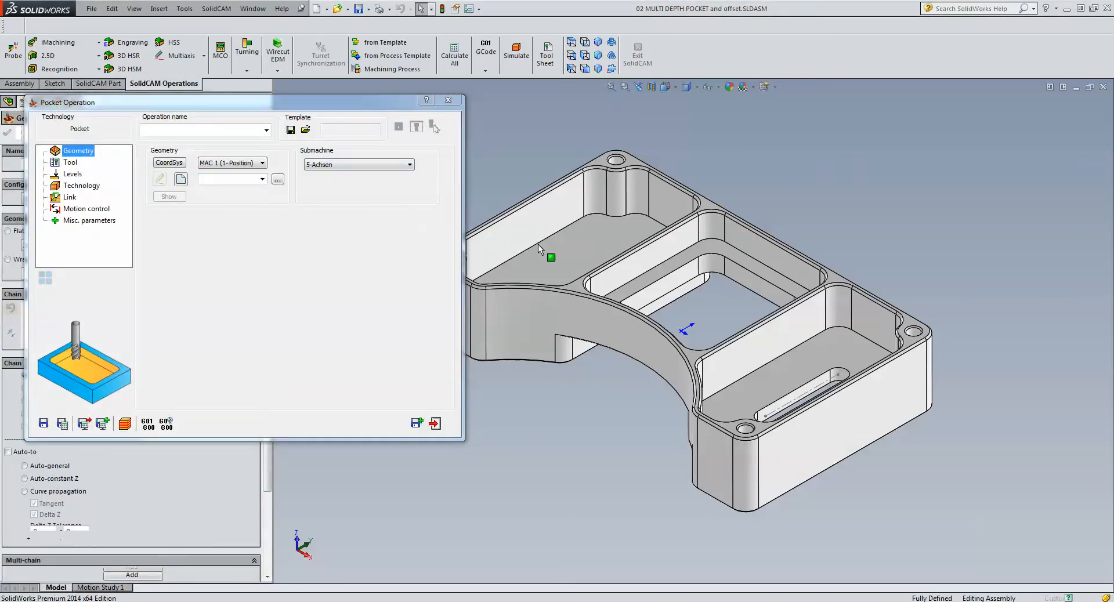
pyautogui.click(580, 222)
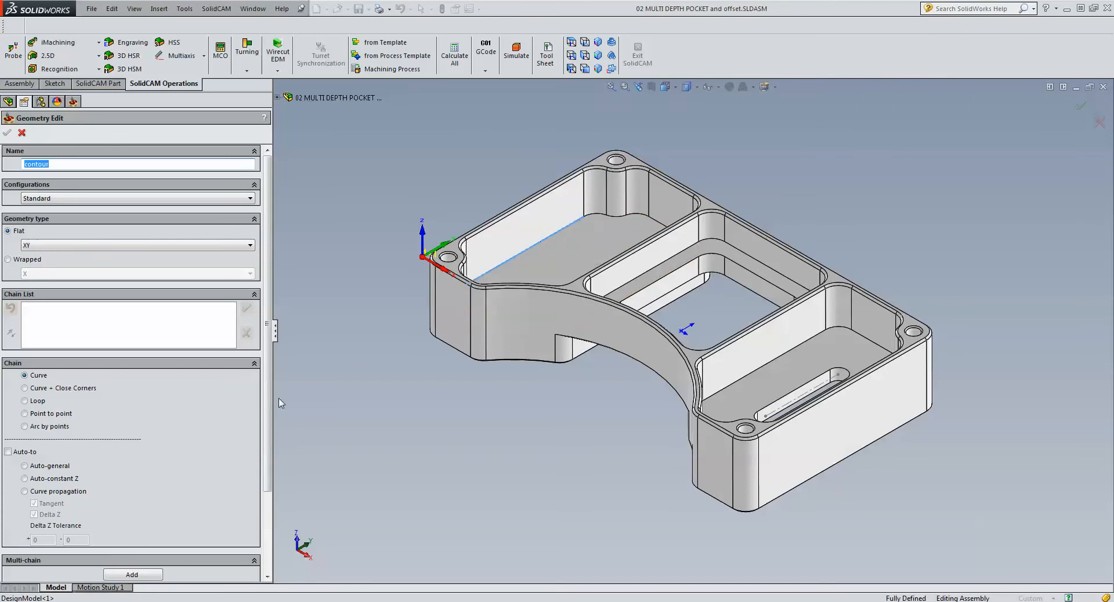
pyautogui.click(24, 478)
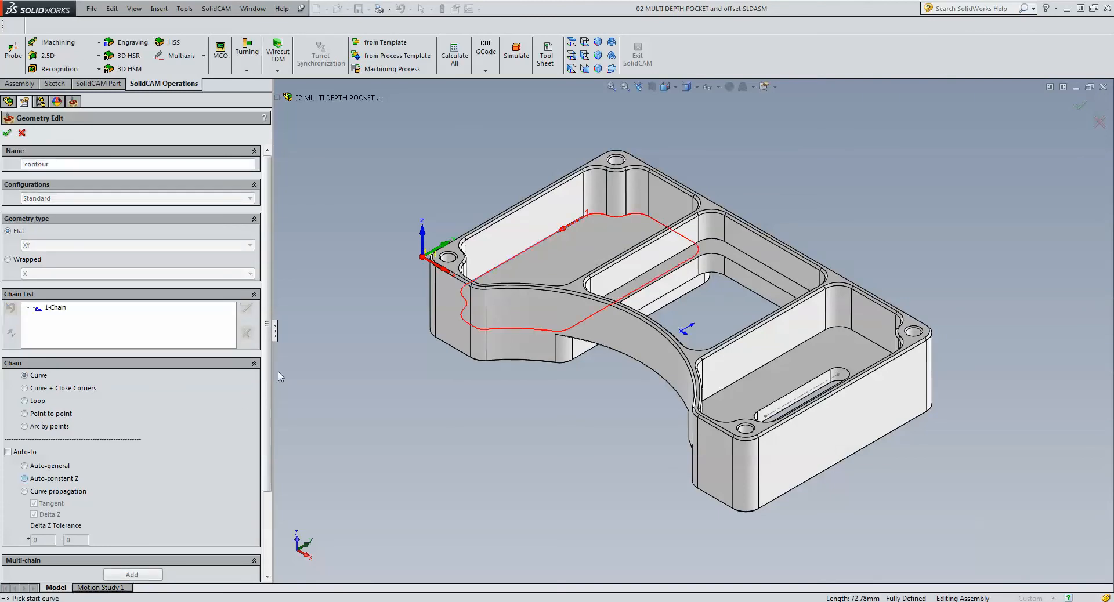
# - Add Auto-constant Z chains around the middle pocket's ledge and the slotted pocket's floor, check them in plan view, and accept the geometry
pyautogui.click(686, 253)
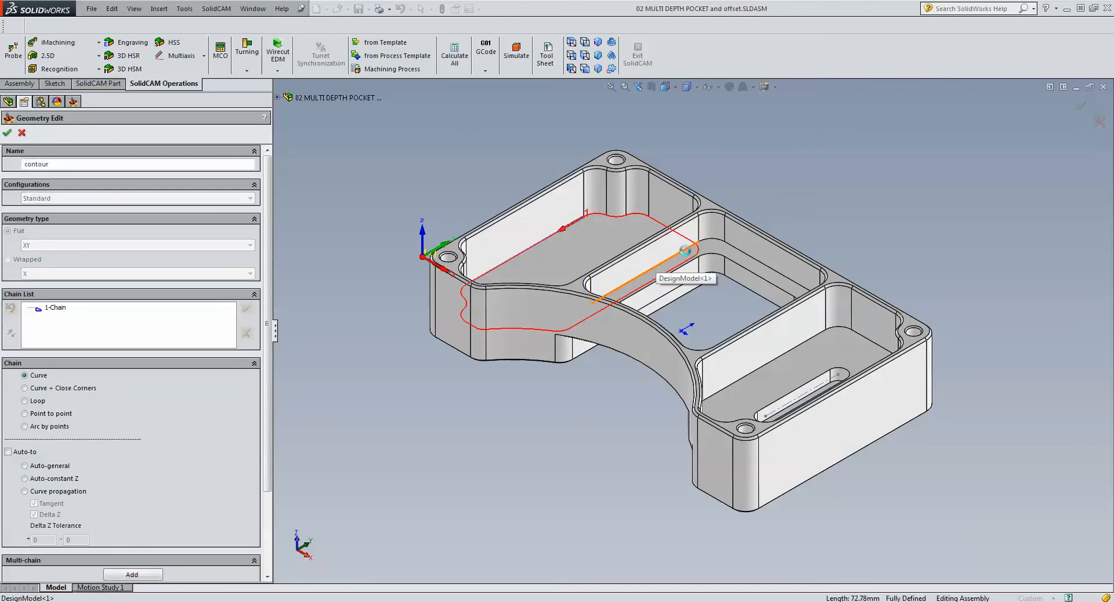
pyautogui.click(24, 481)
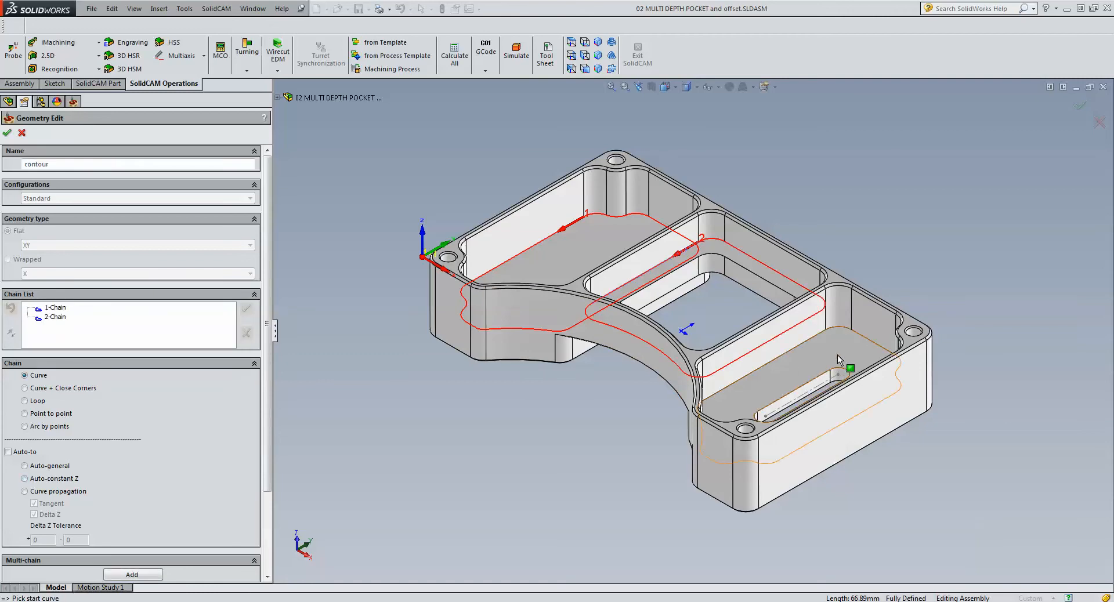
pyautogui.click(822, 336)
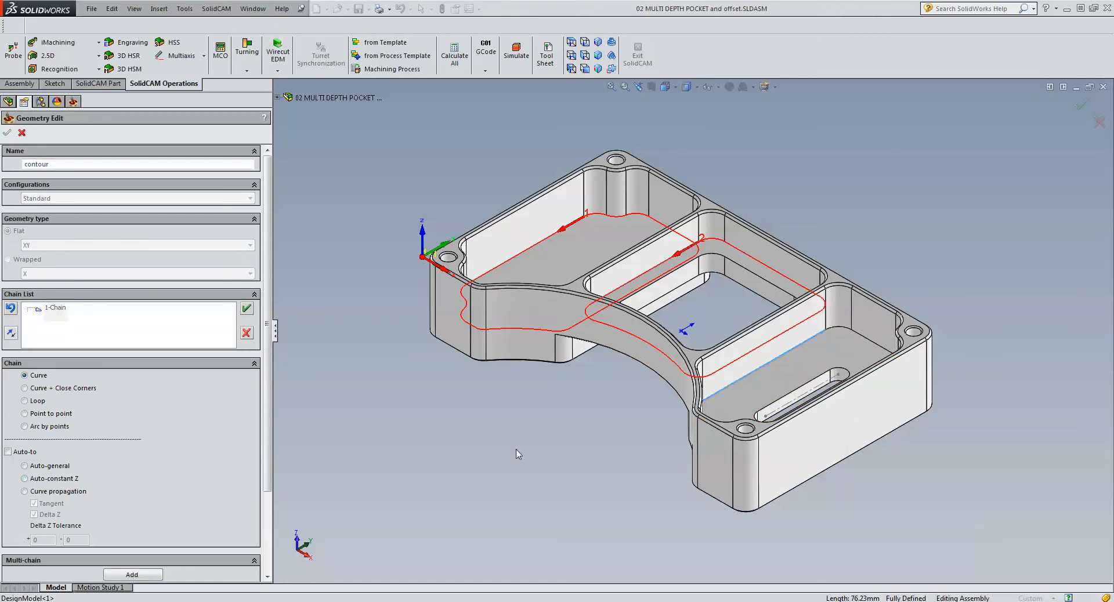
pyautogui.click(25, 479)
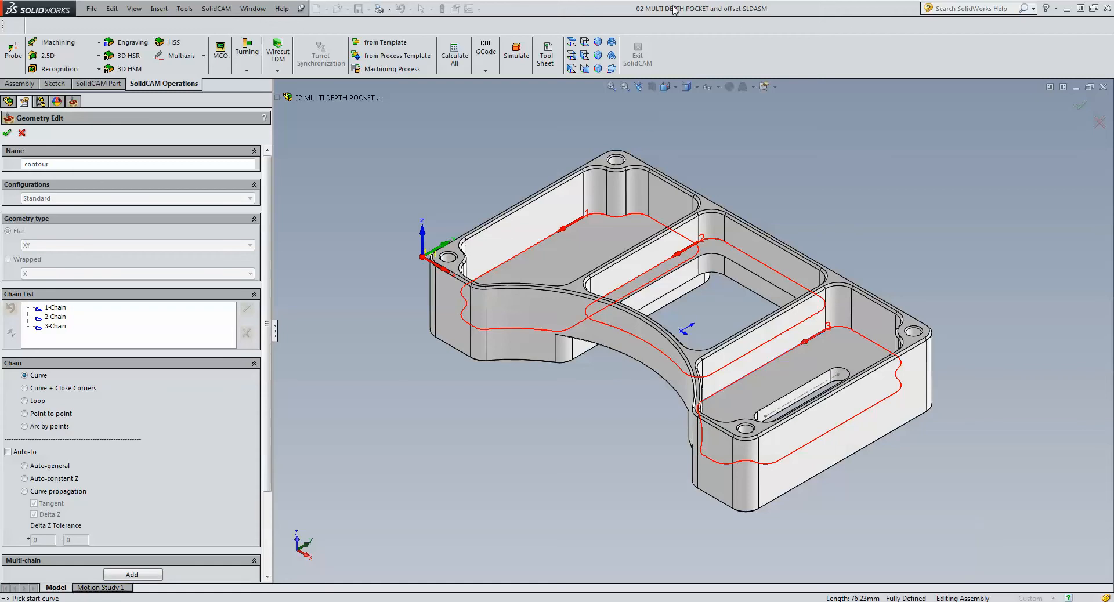
pyautogui.click(572, 42)
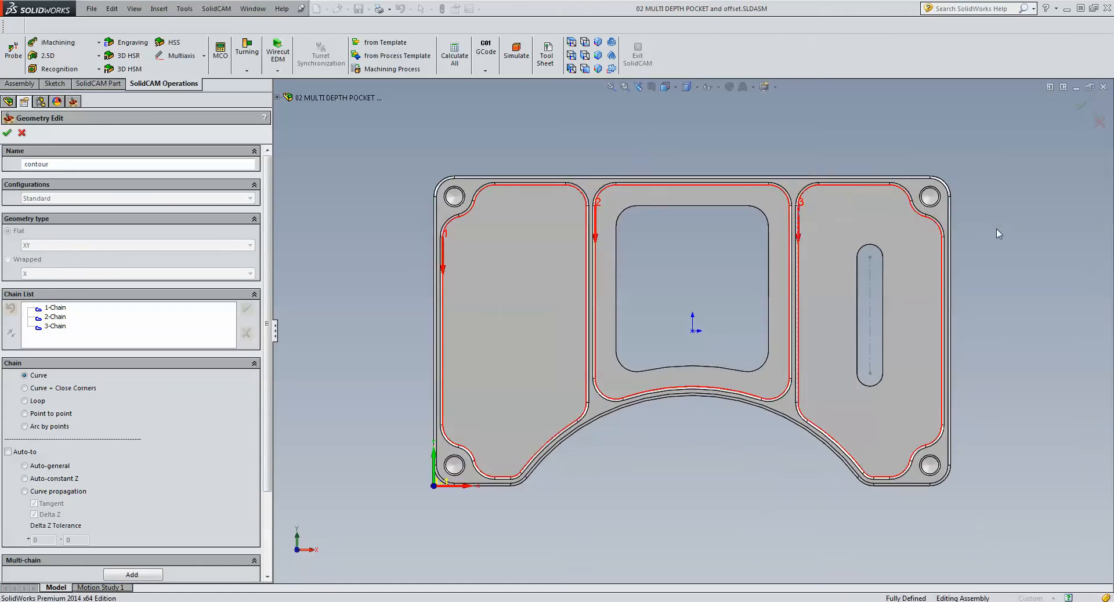
pyautogui.click(7, 133)
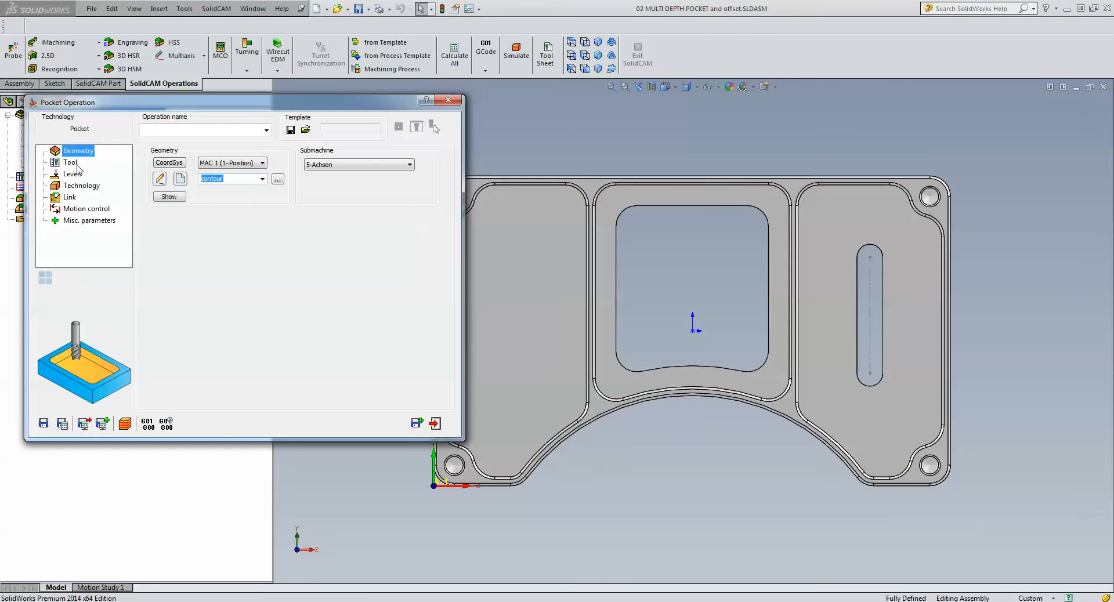
# - Assign the 10 mm end mill, tool number 2, to the pocket operation
pyautogui.click(74, 163)
pyautogui.click(196, 319)
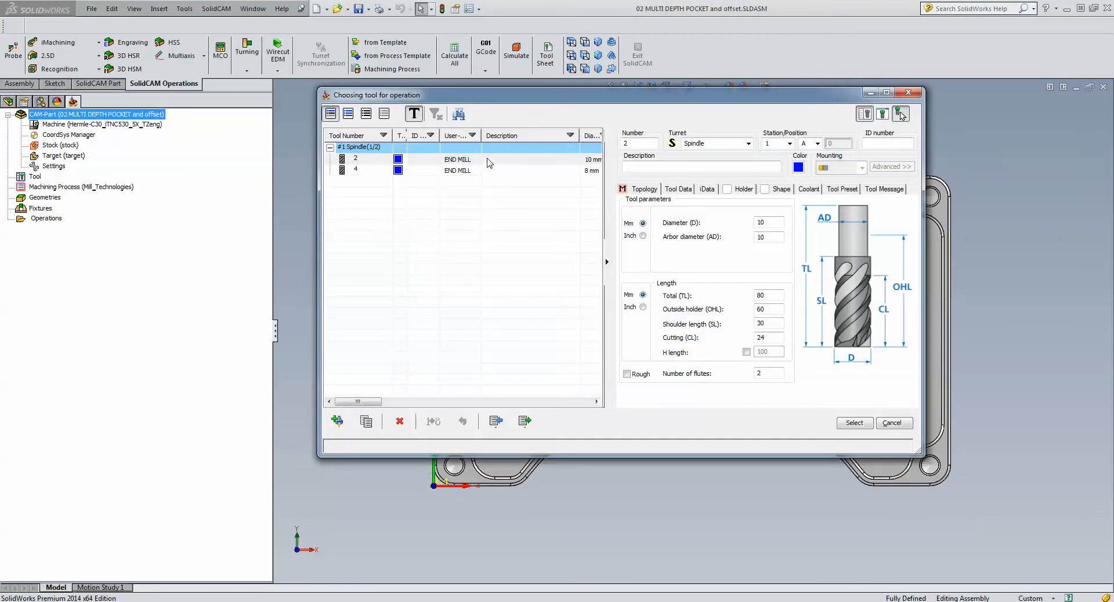
pyautogui.click(488, 160)
pyautogui.click(852, 427)
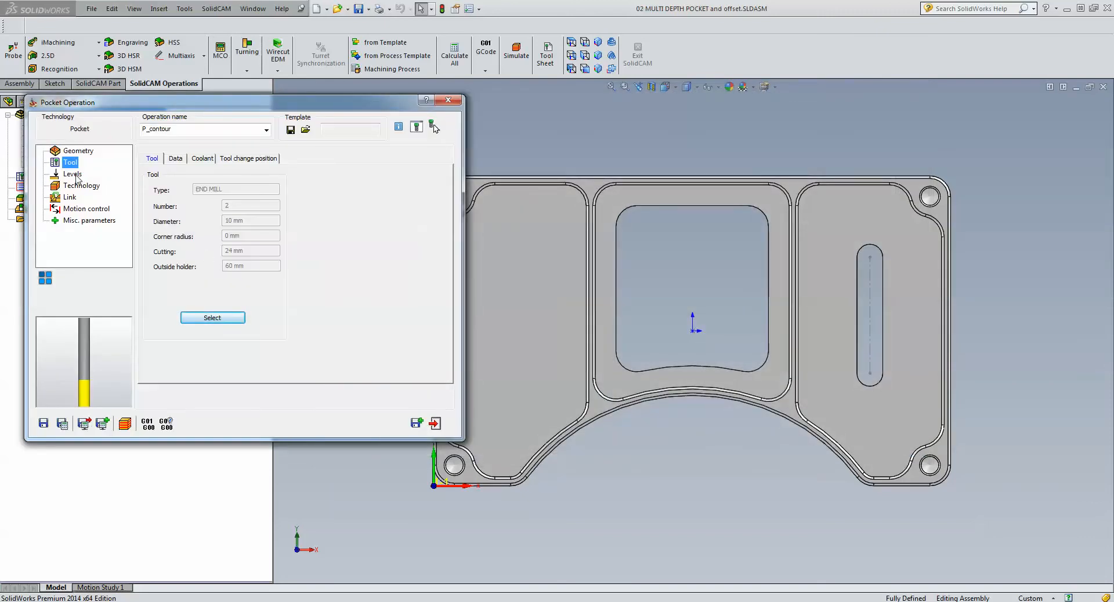
# - Switch the pocket operation's depth type to Variable and open the depth definition for the individual chains
pyautogui.click(73, 175)
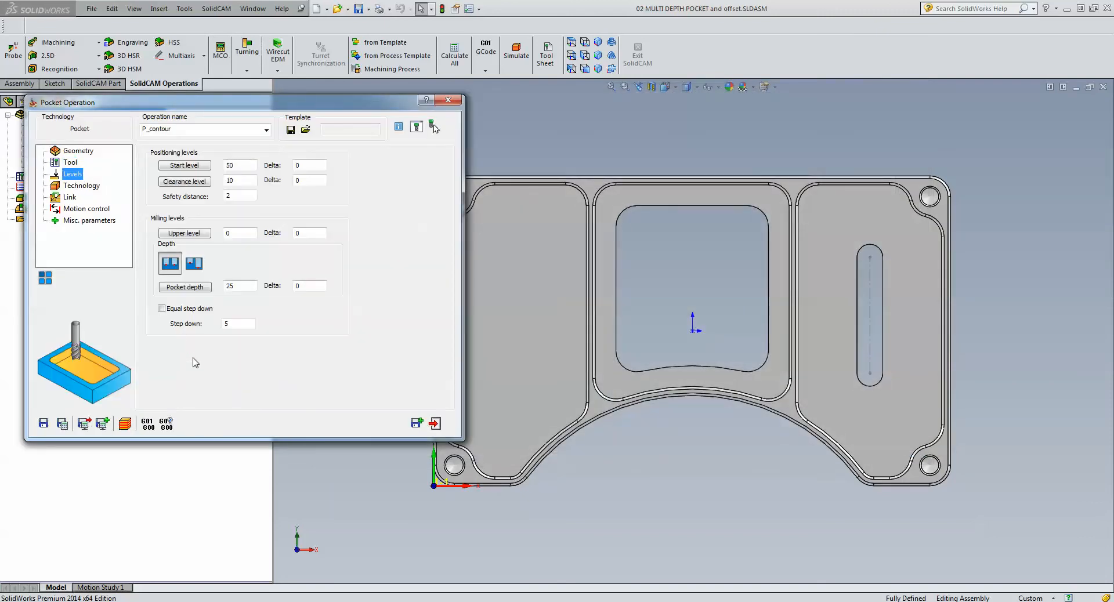
pyautogui.click(1030, 226)
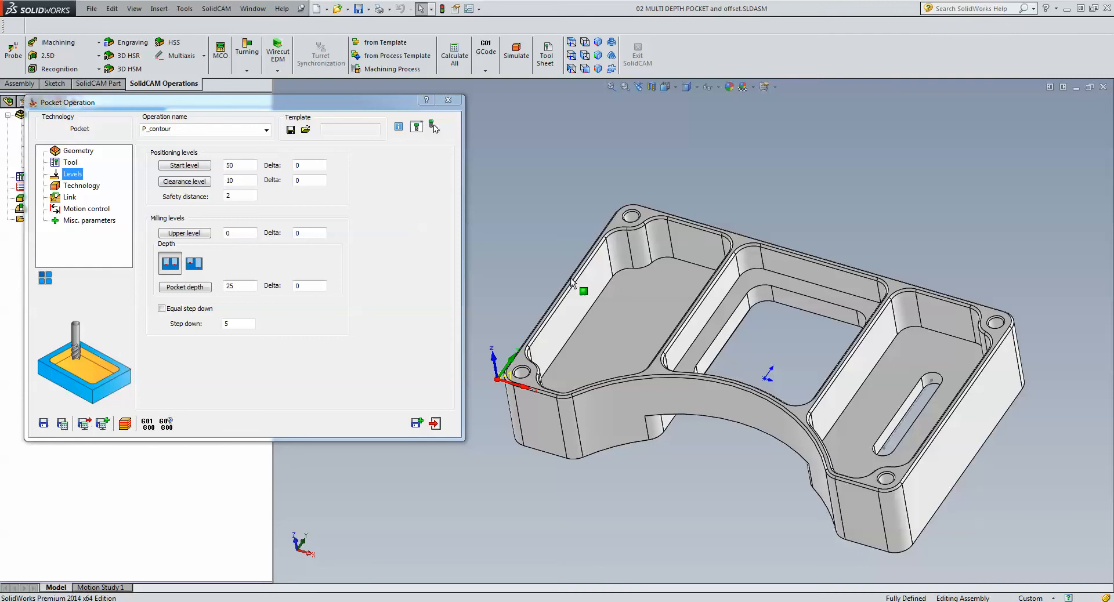
pyautogui.click(195, 264)
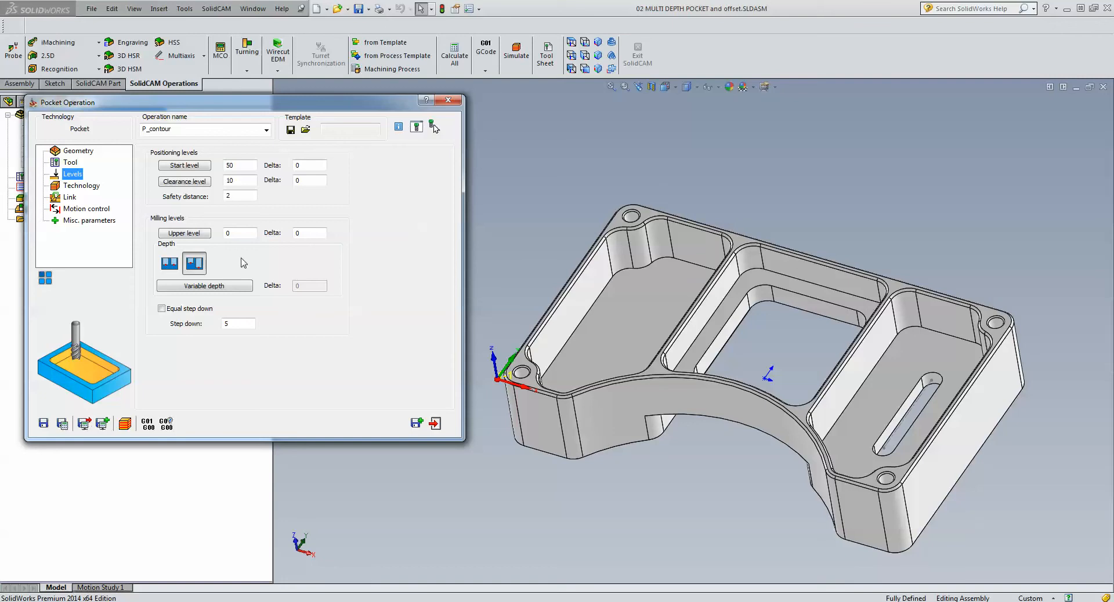
pyautogui.click(216, 286)
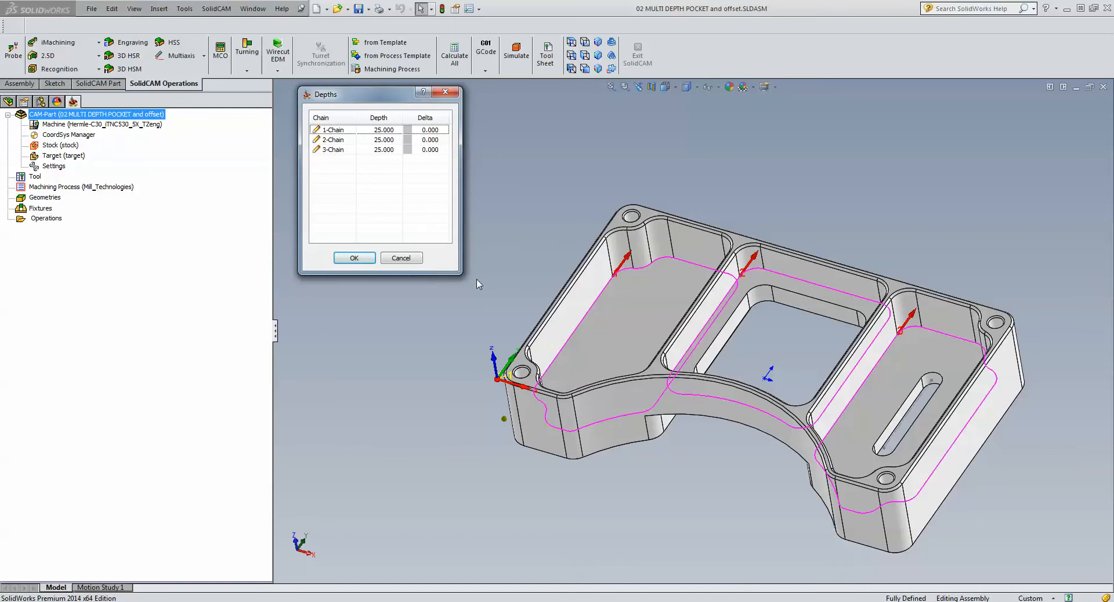
# - Define the three chain depths by picking the origin-side pocket's floor, the middle pocket's ledge and the slotted pocket's floor, and accept them
pyautogui.click(398, 130)
pyautogui.click(632, 323)
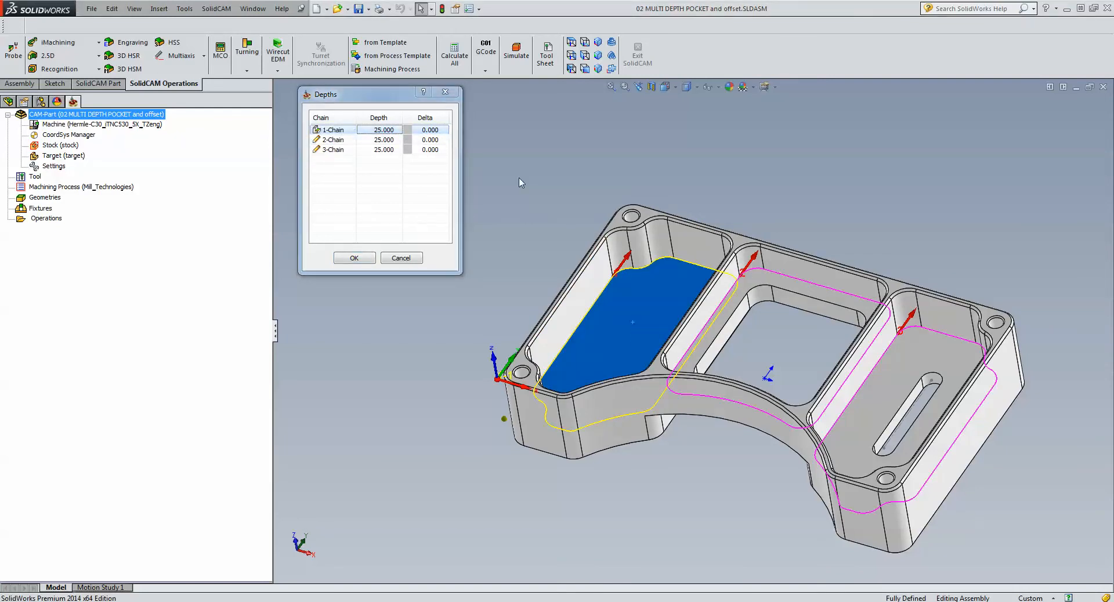
pyautogui.click(385, 140)
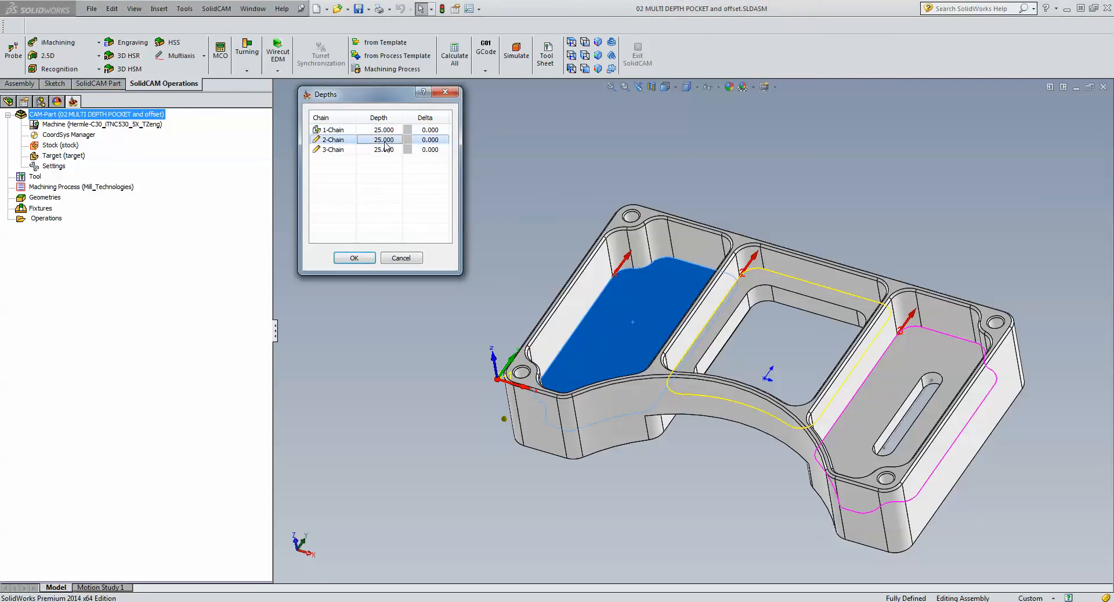
pyautogui.click(756, 280)
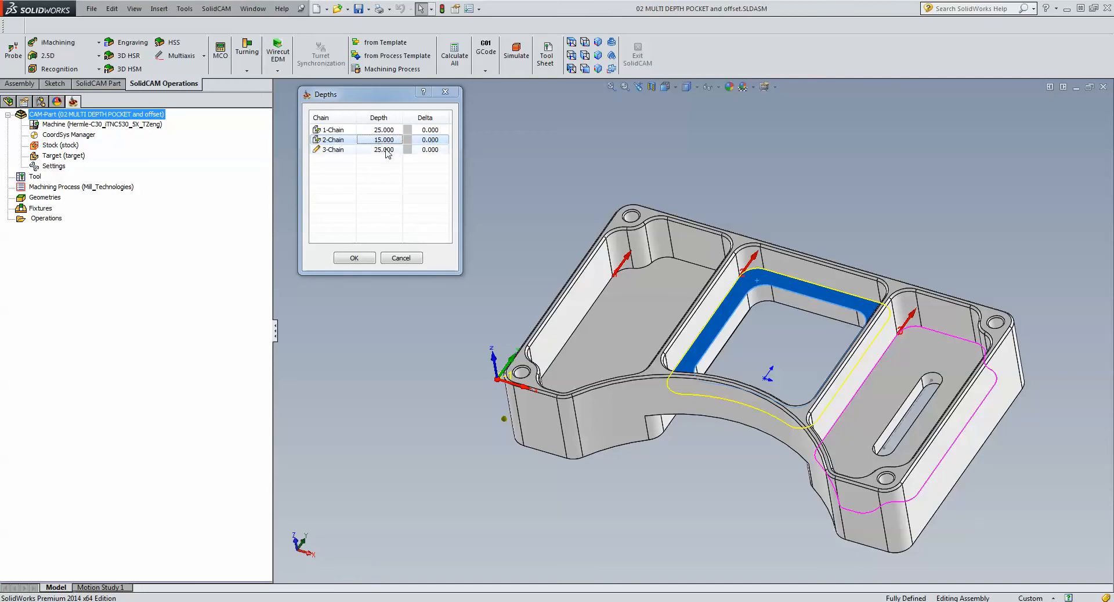
pyautogui.click(385, 150)
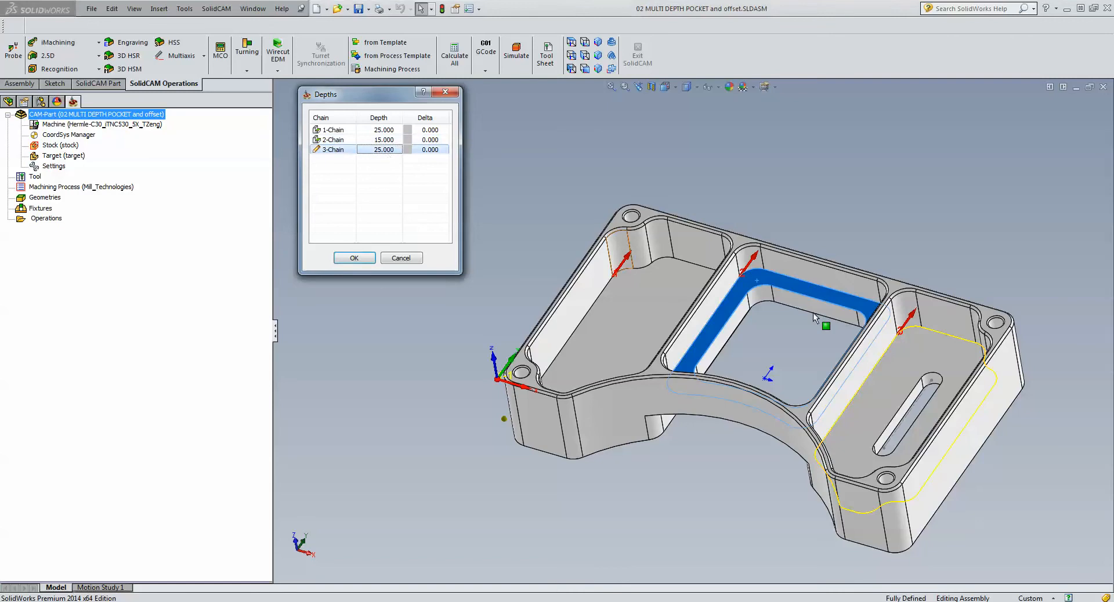
pyautogui.click(934, 355)
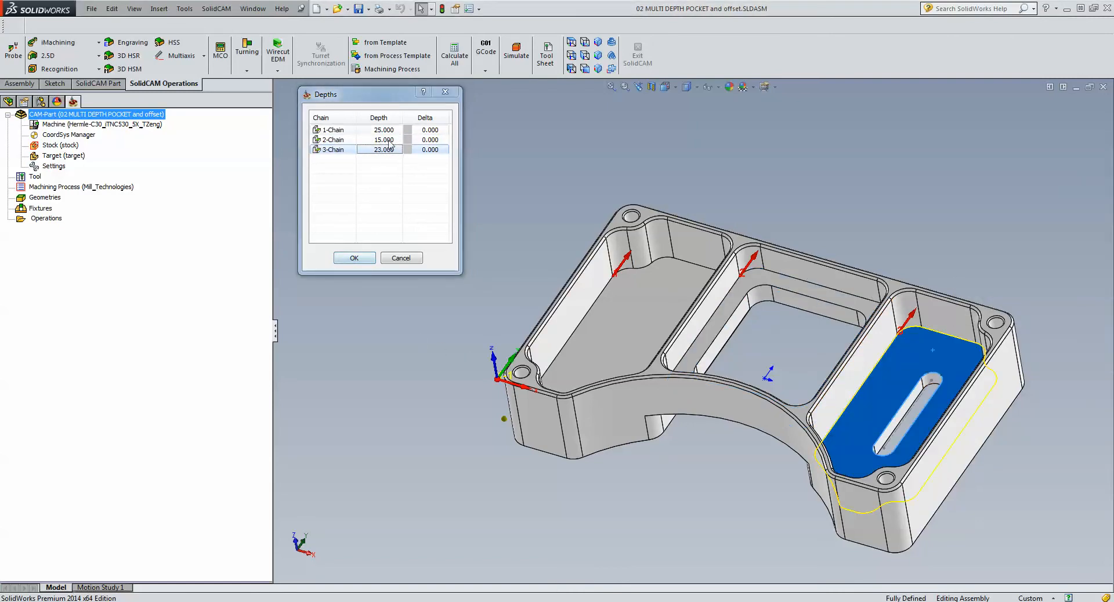
pyautogui.click(354, 258)
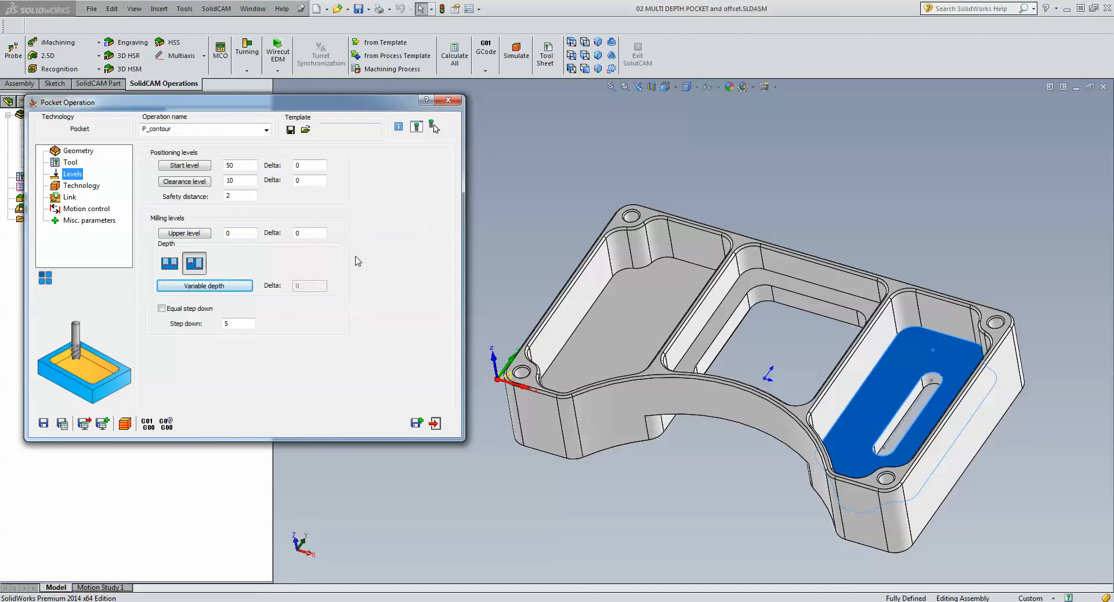
# - Review the pocket operation's technology settings and the geometry offsets of its chains in plan view, leaving the offsets without changes
pyautogui.click(82, 185)
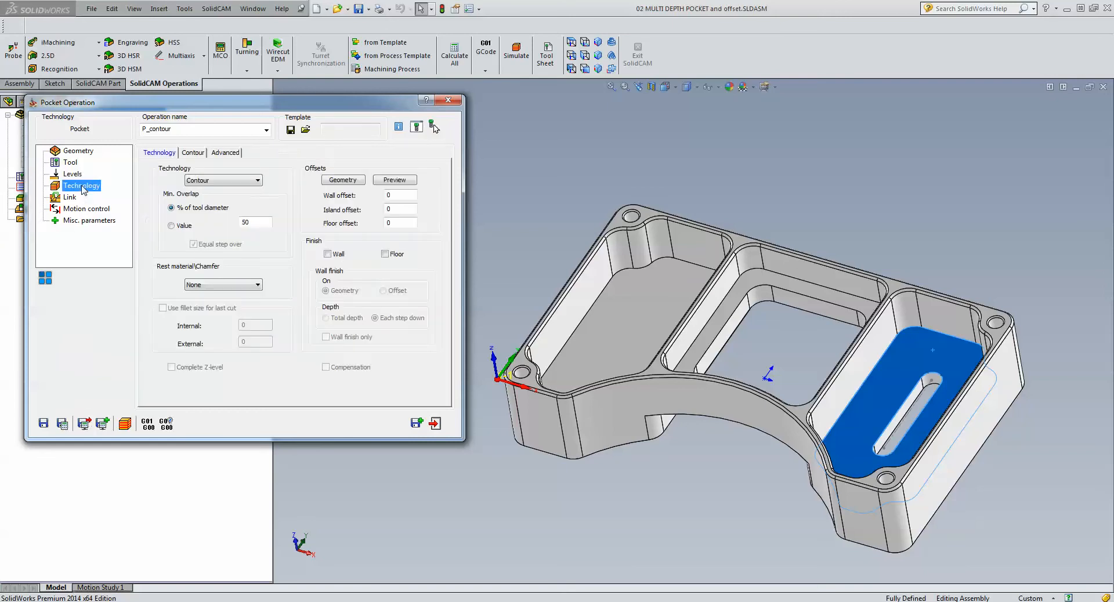
pyautogui.click(877, 200)
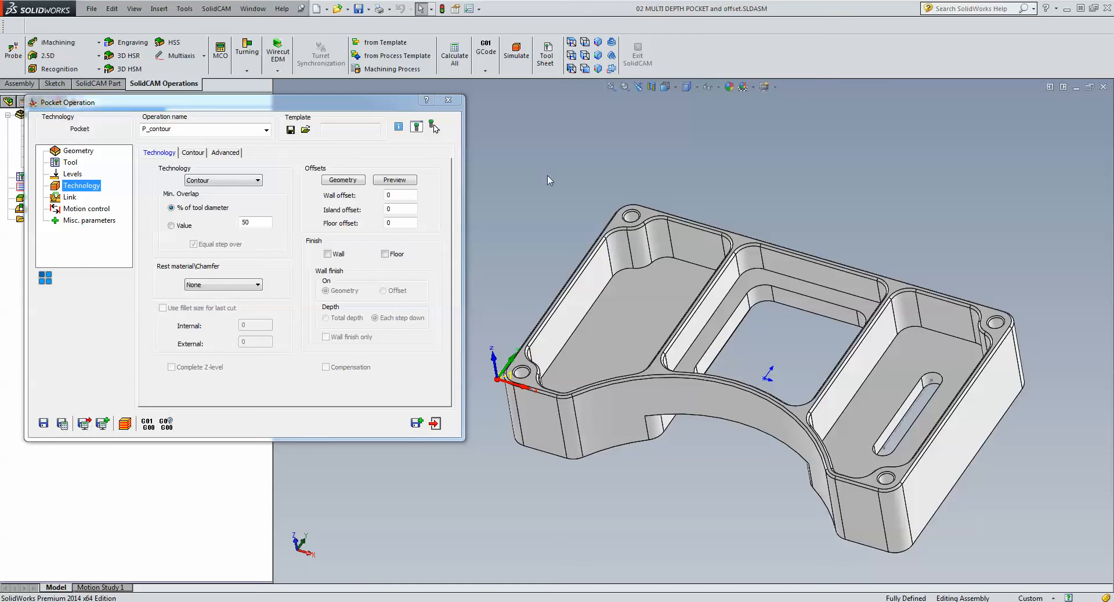
pyautogui.click(572, 43)
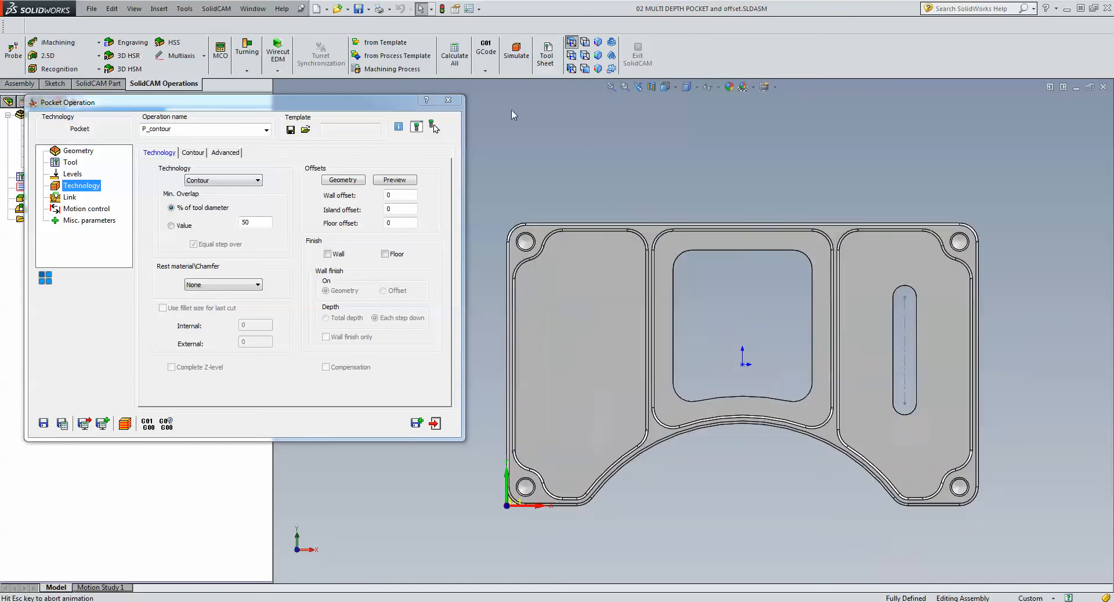
pyautogui.click(343, 183)
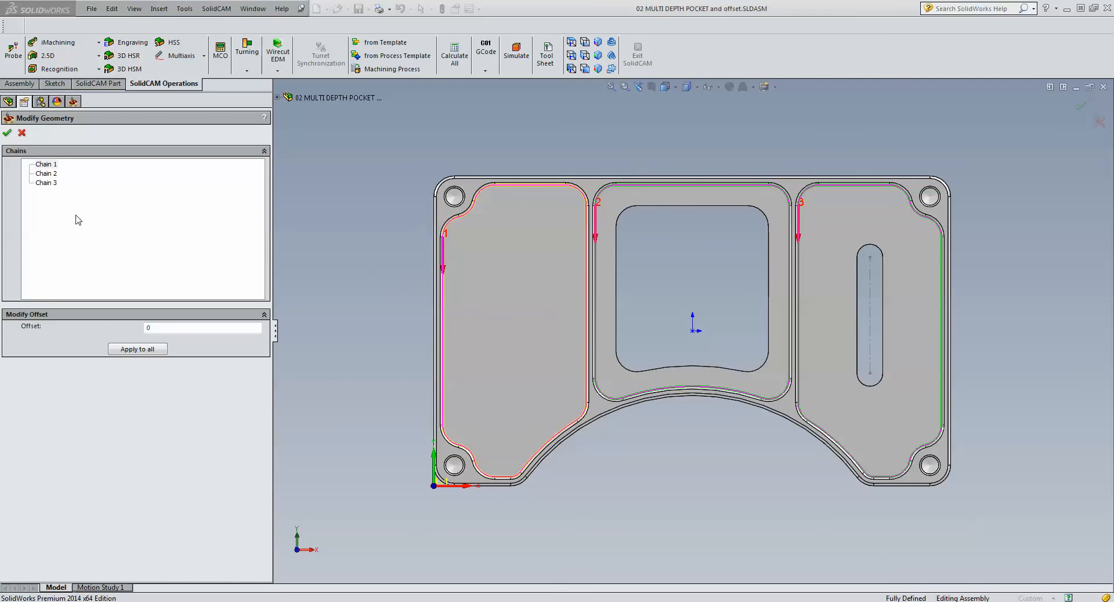
pyautogui.click(23, 132)
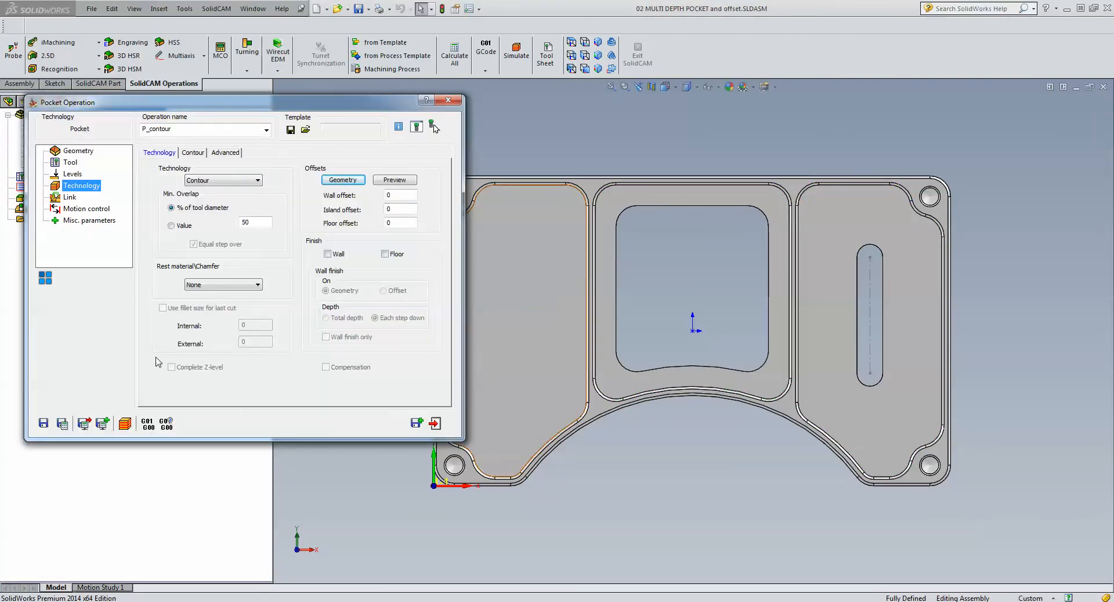
# - Set the geometry offset of Chain 1 to 1 and apply it to all three pocket chains
pyautogui.click(342, 181)
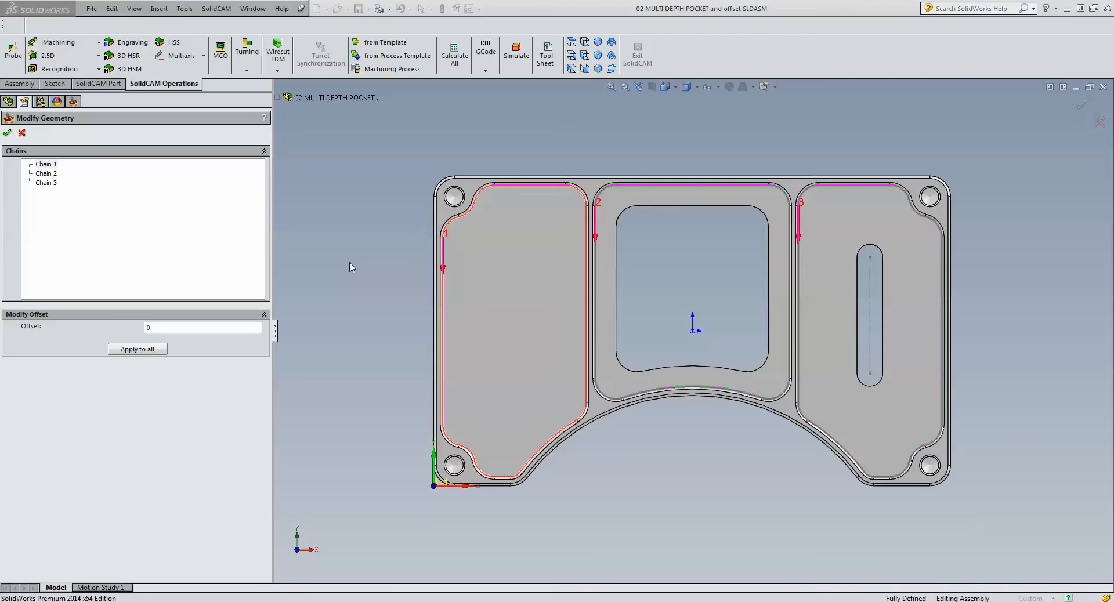
pyautogui.scroll(-2, 545, 307)
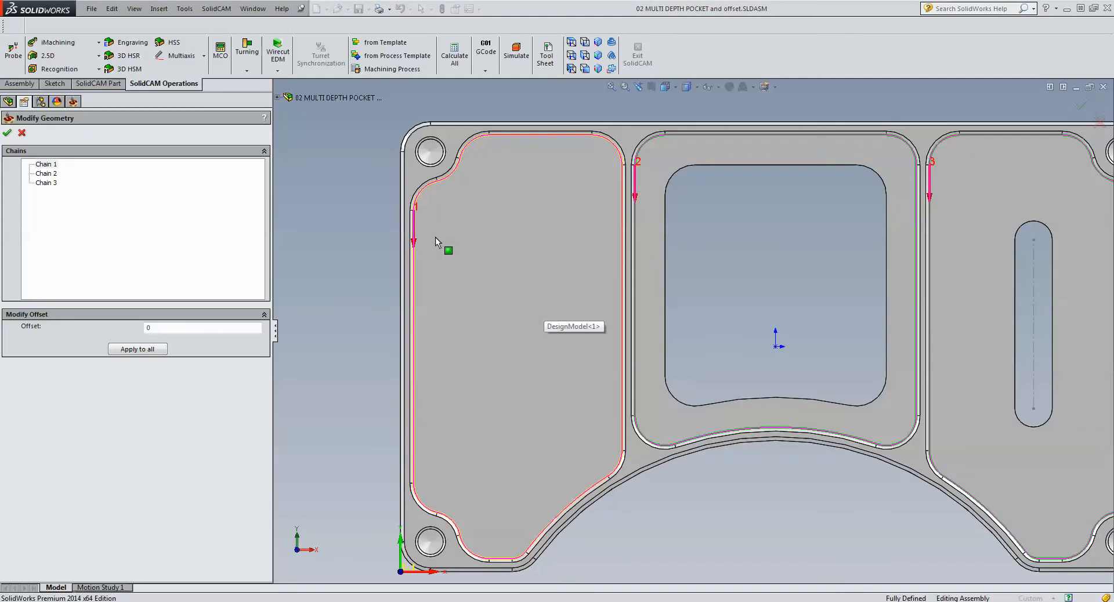
pyautogui.click(43, 165)
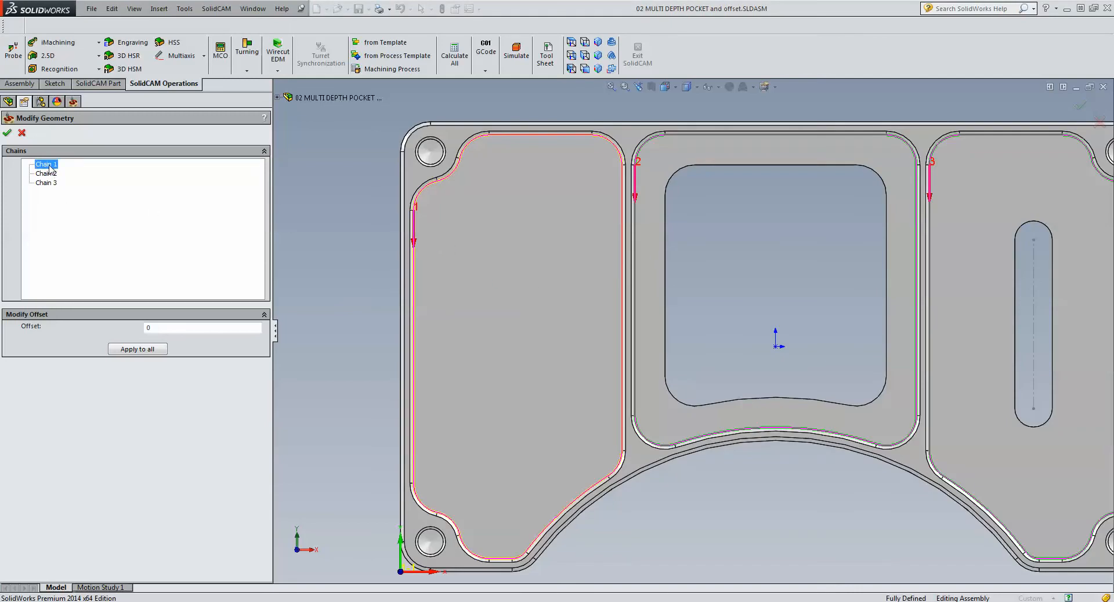
pyautogui.doubleClick(156, 326)
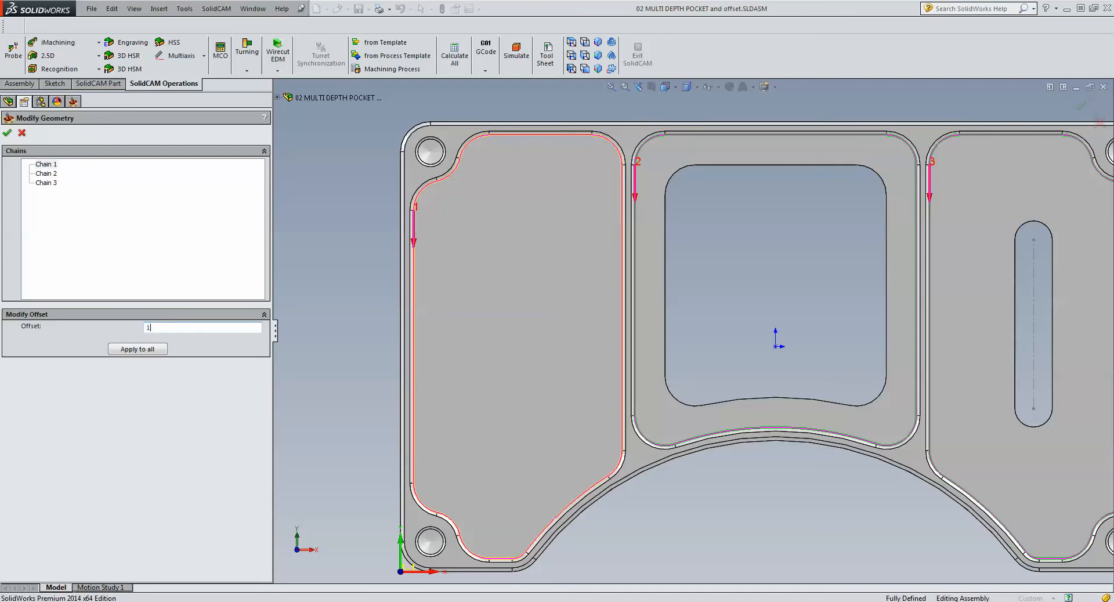
pyautogui.write('1')
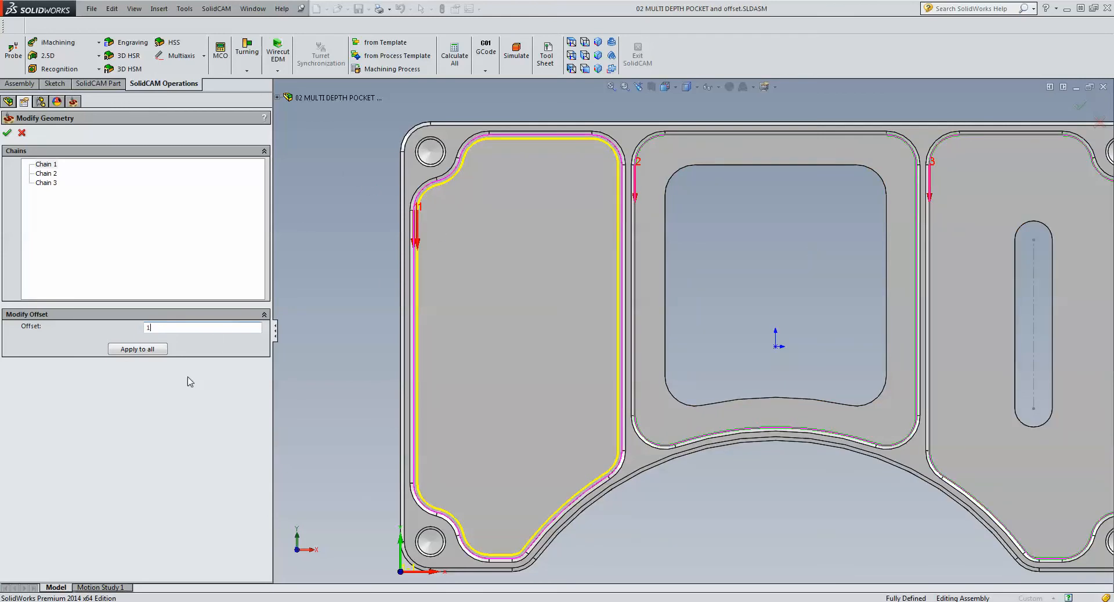
pyautogui.click(138, 349)
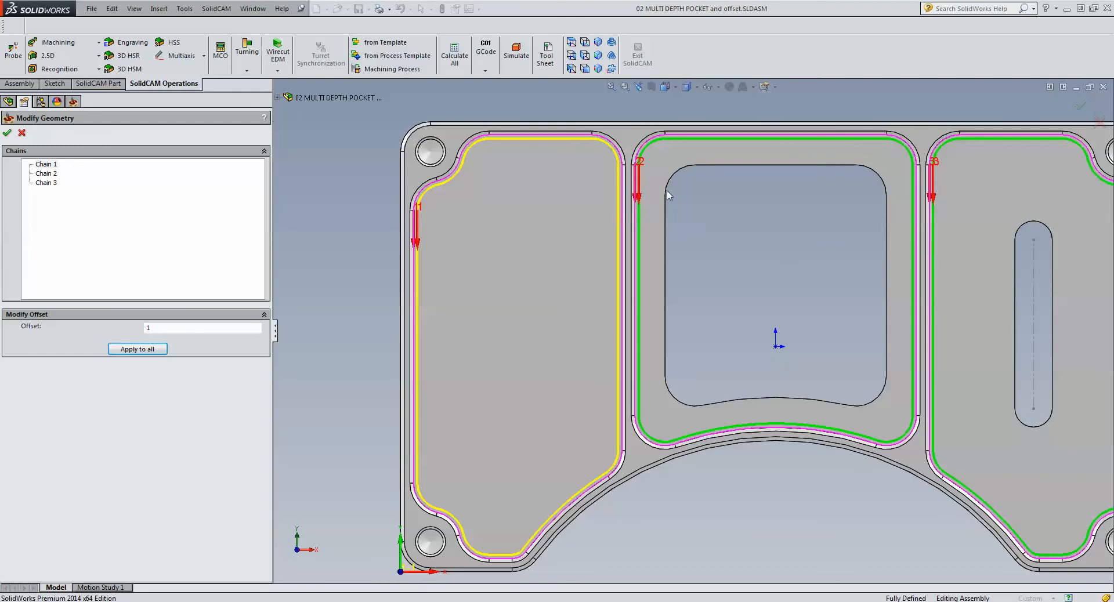
# - Set the geometry offset of Chain 2 to -1 and of Chain 3 to 0, and accept the modified geometry
pyautogui.click(47, 174)
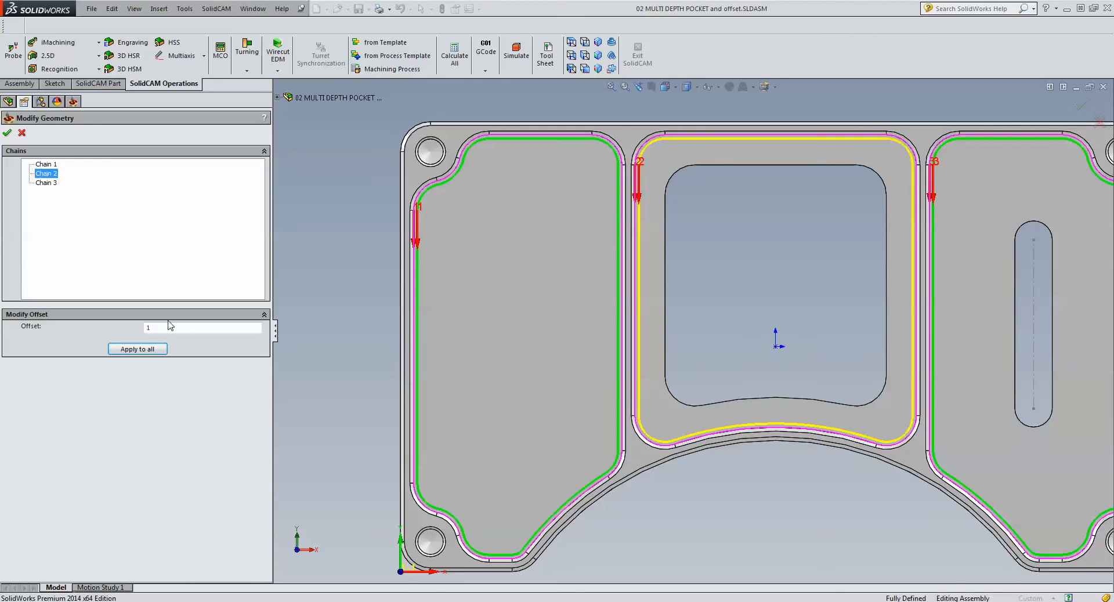
pyautogui.doubleClick(170, 328)
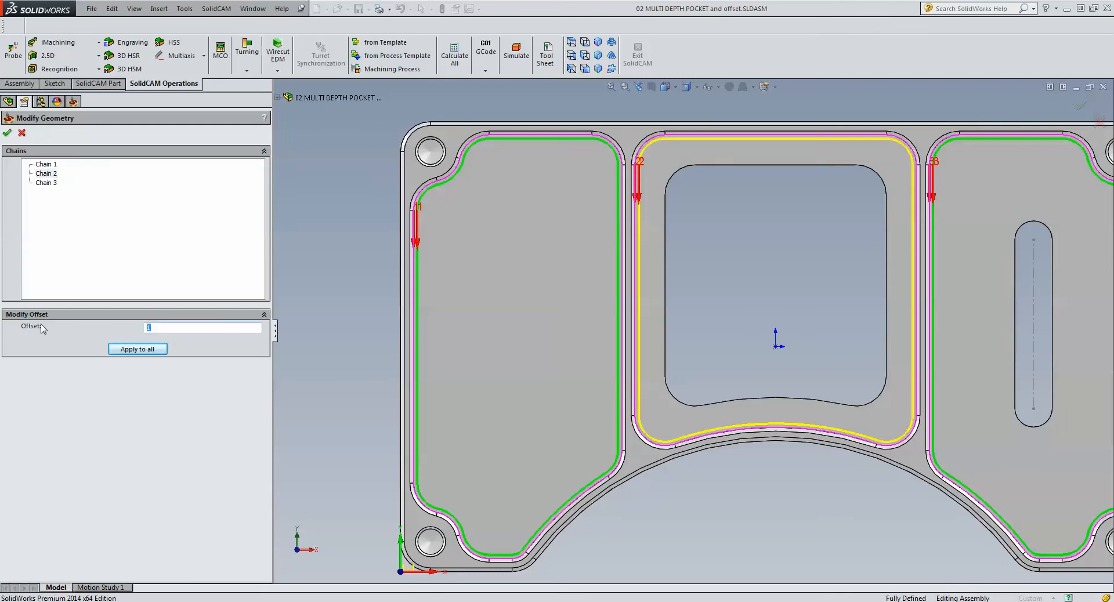
pyautogui.write('-1')
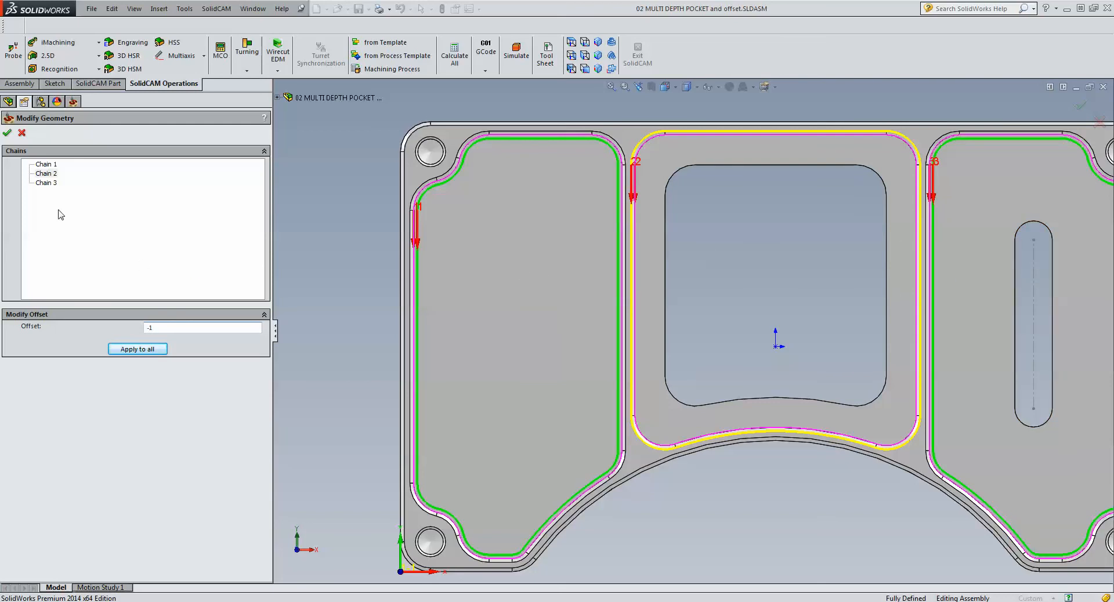
pyautogui.click(46, 183)
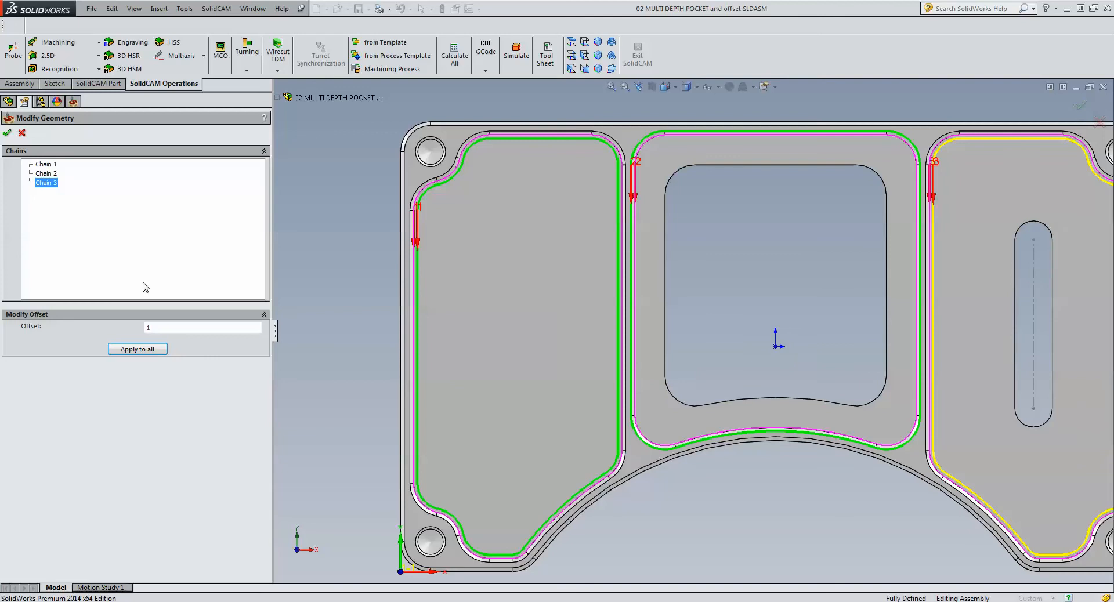
pyautogui.click(158, 327)
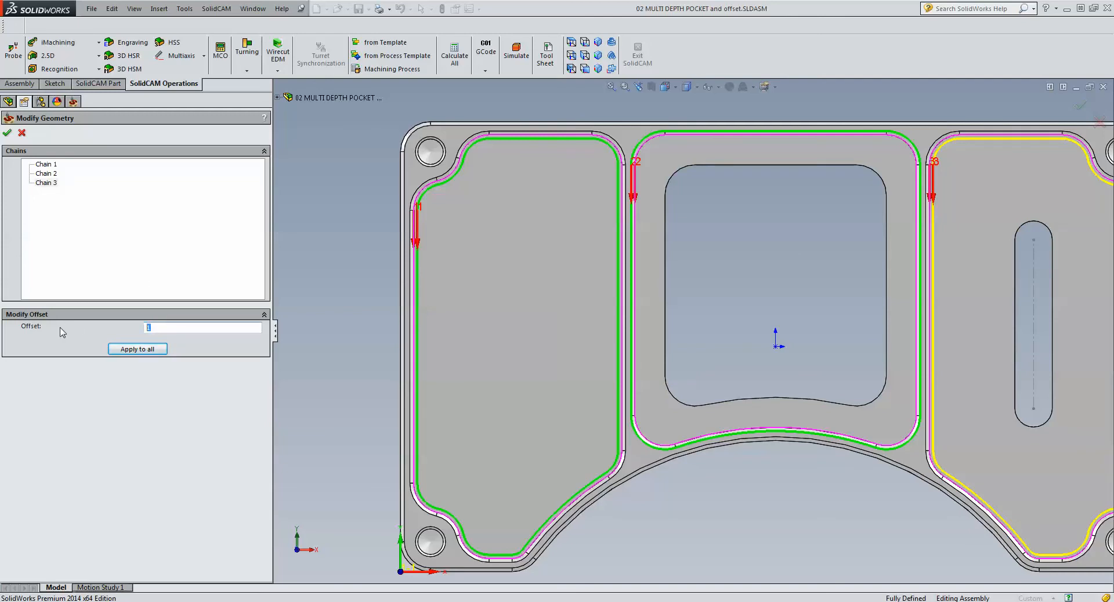
pyautogui.write('0')
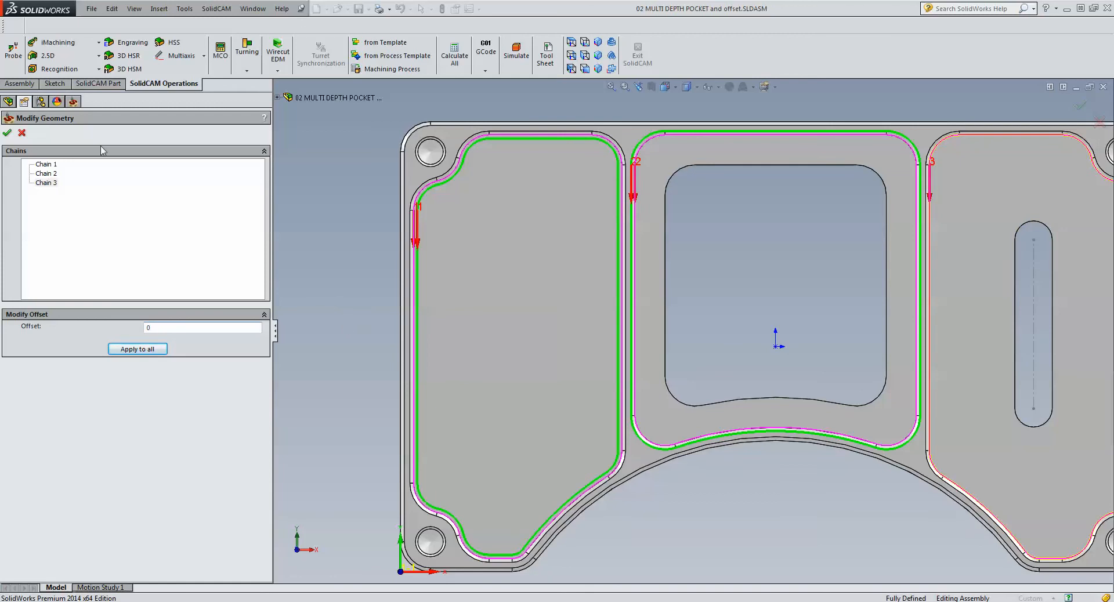
pyautogui.click(8, 134)
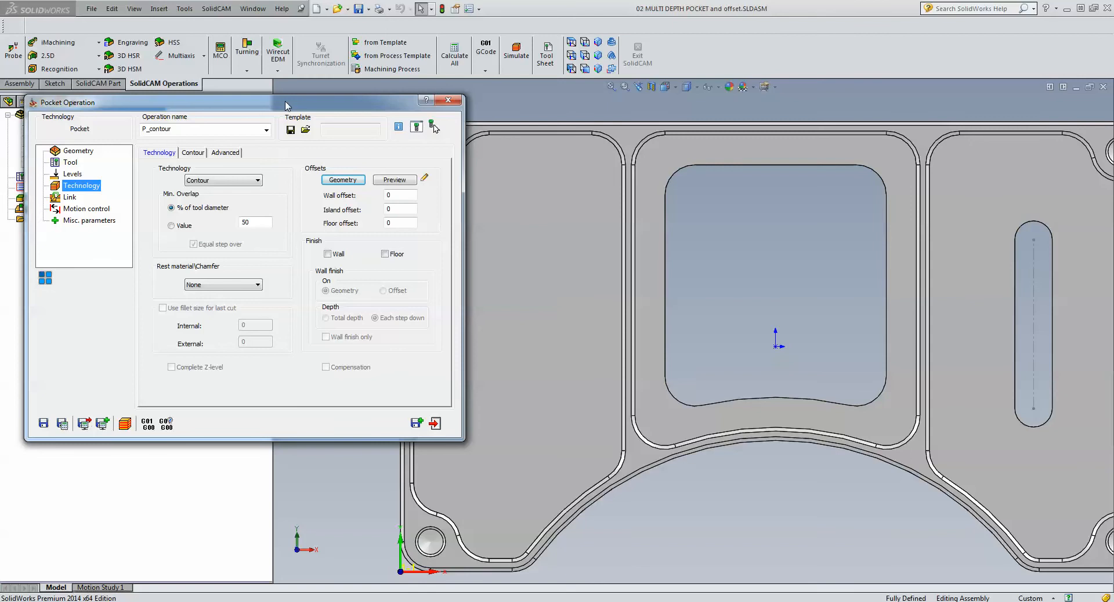
# - Reset the geometry offset to 0 for all pocket chains and accept the modified geometry
pyautogui.moveTo(285, 105); pyautogui.dragTo(467, 121)
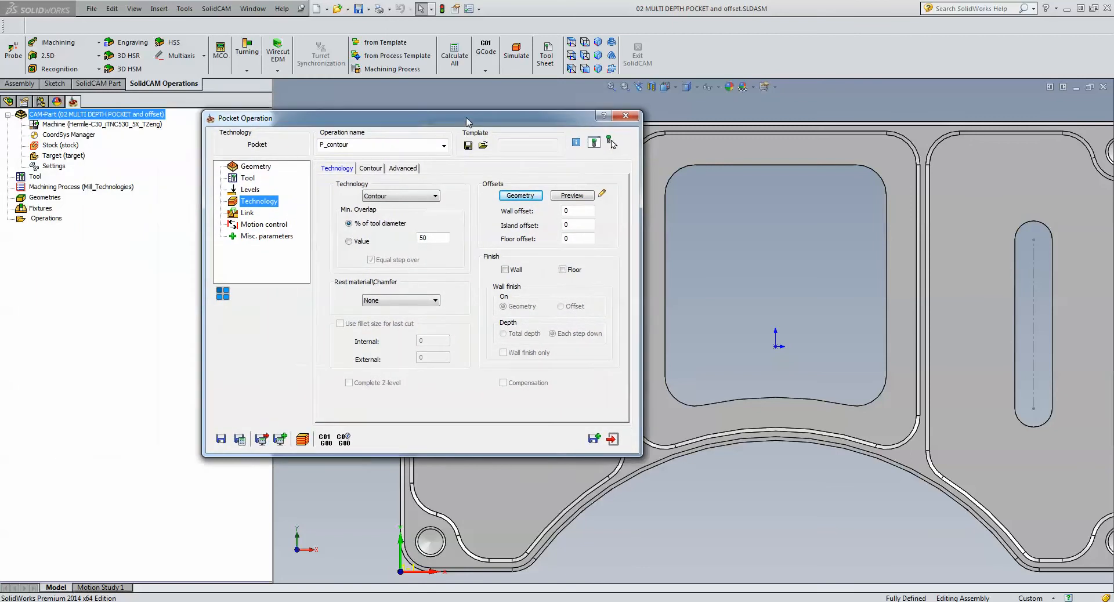
pyautogui.click(523, 197)
pyautogui.click(182, 327)
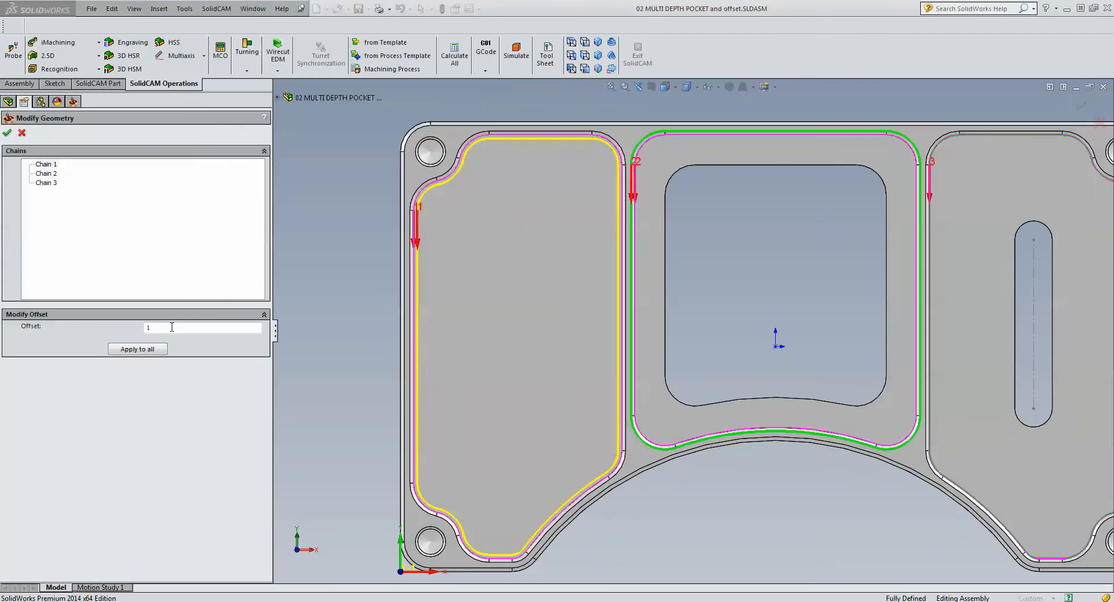
pyautogui.write('0')
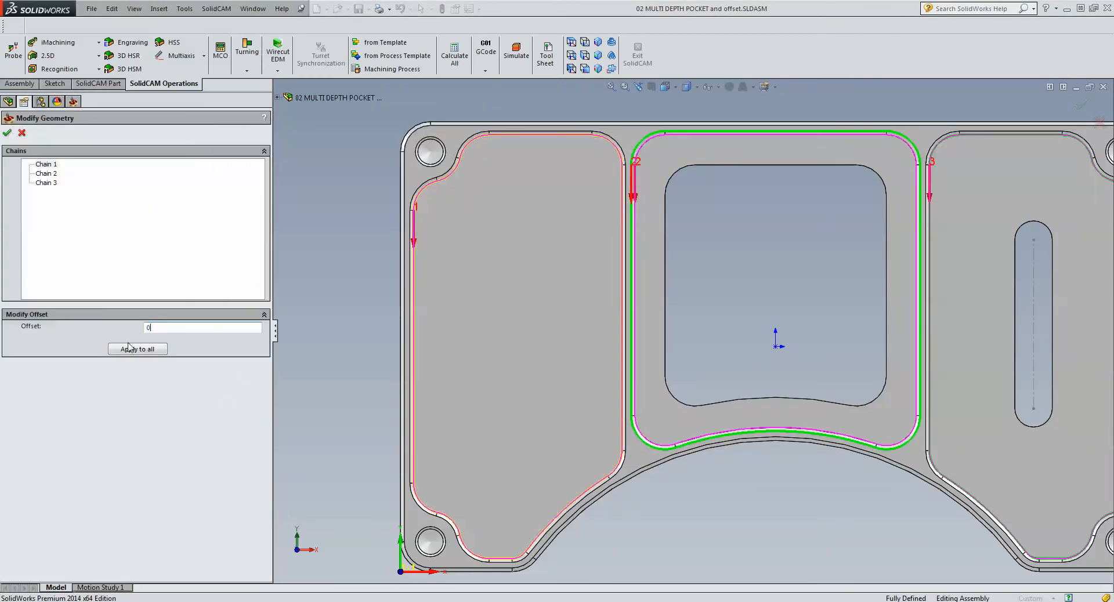
pyautogui.click(136, 349)
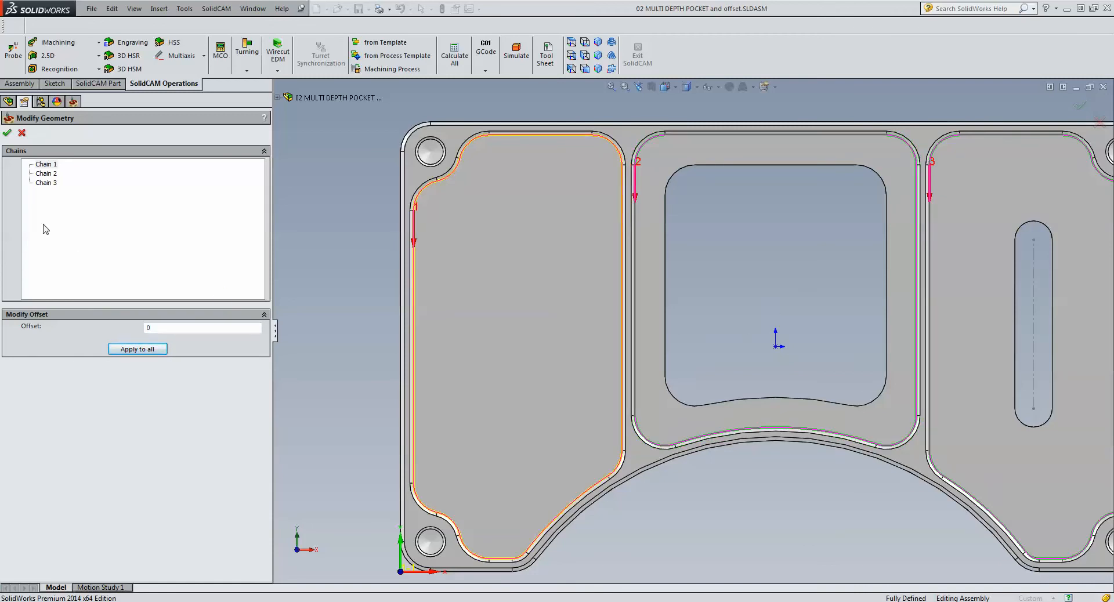
pyautogui.click(7, 132)
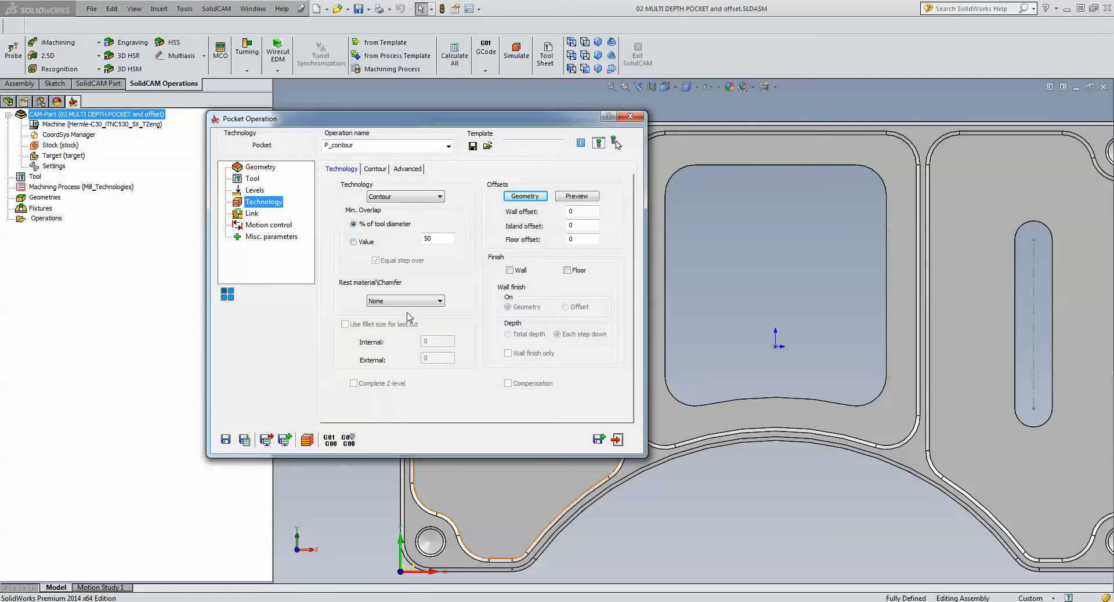
# - Save and calculate the pocket operation, and simulate its toolpath with the 3D tool over the wireframe part in front view
pyautogui.click(244, 440)
pyautogui.click(306, 440)
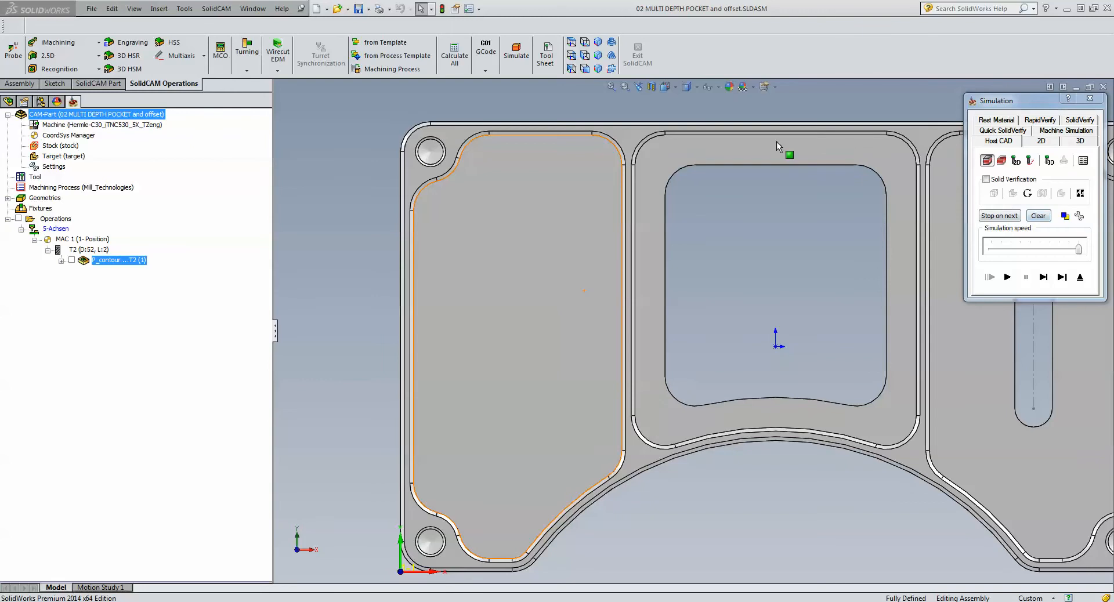
pyautogui.click(585, 69)
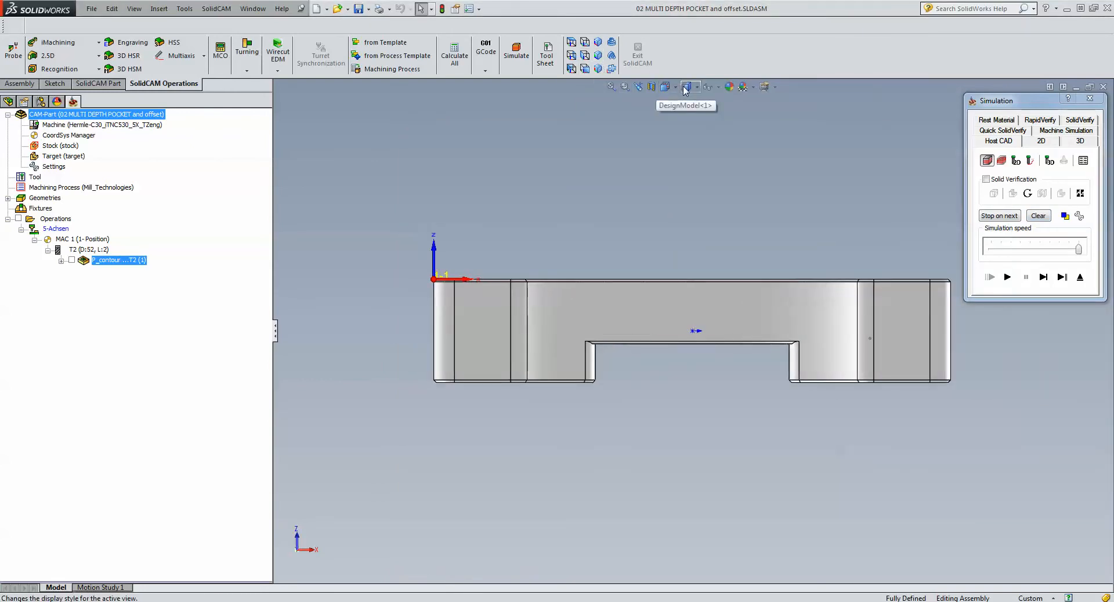
pyautogui.moveTo(686, 90)
pyautogui.click(688, 159)
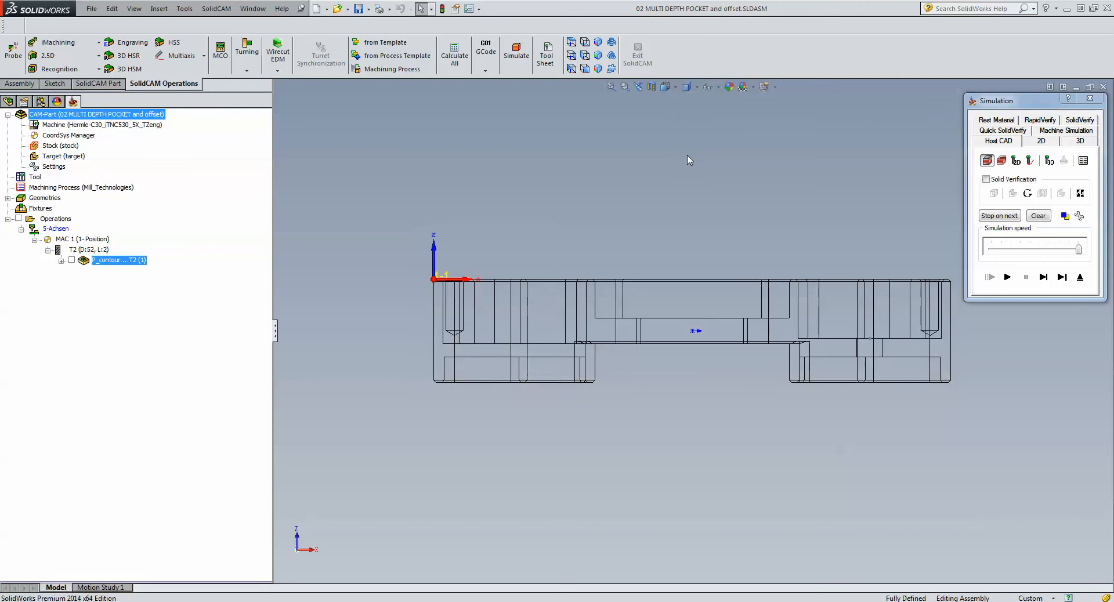
pyautogui.click(1049, 160)
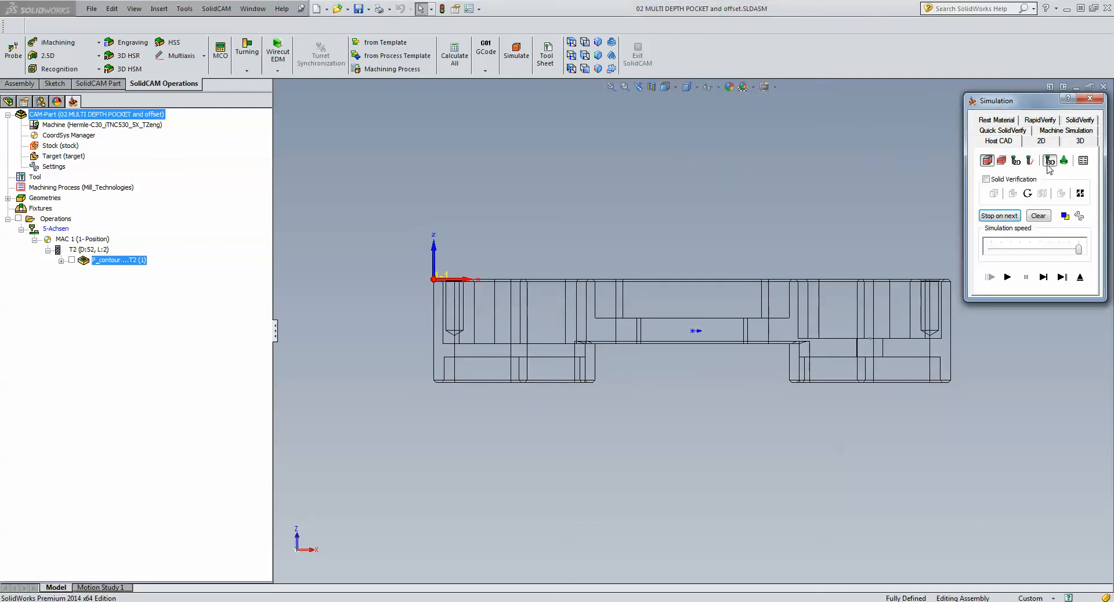
pyautogui.click(1043, 278)
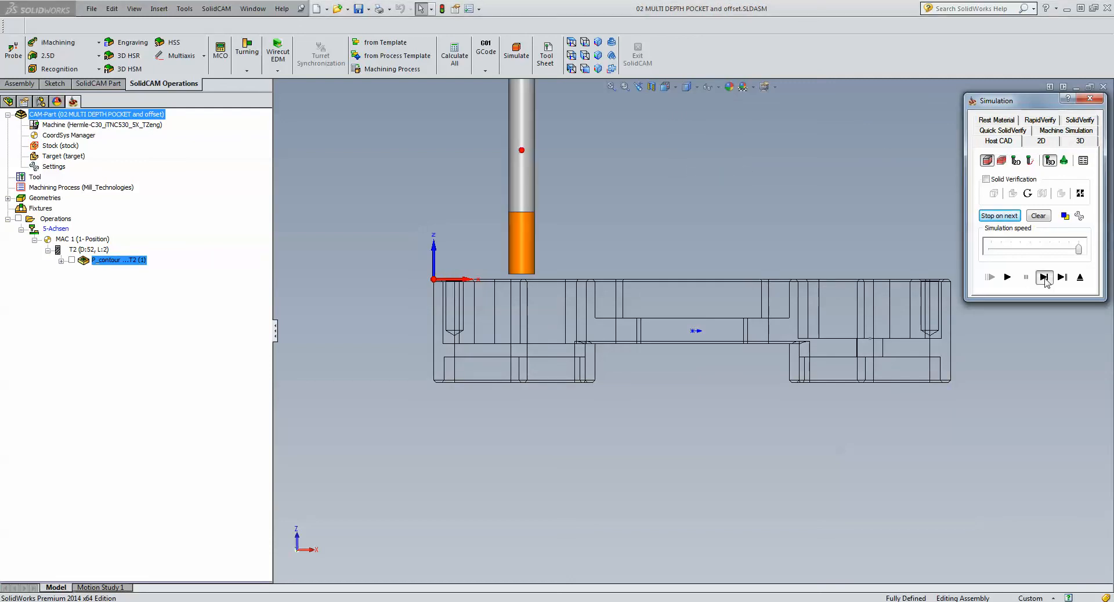
pyautogui.click(1044, 278)
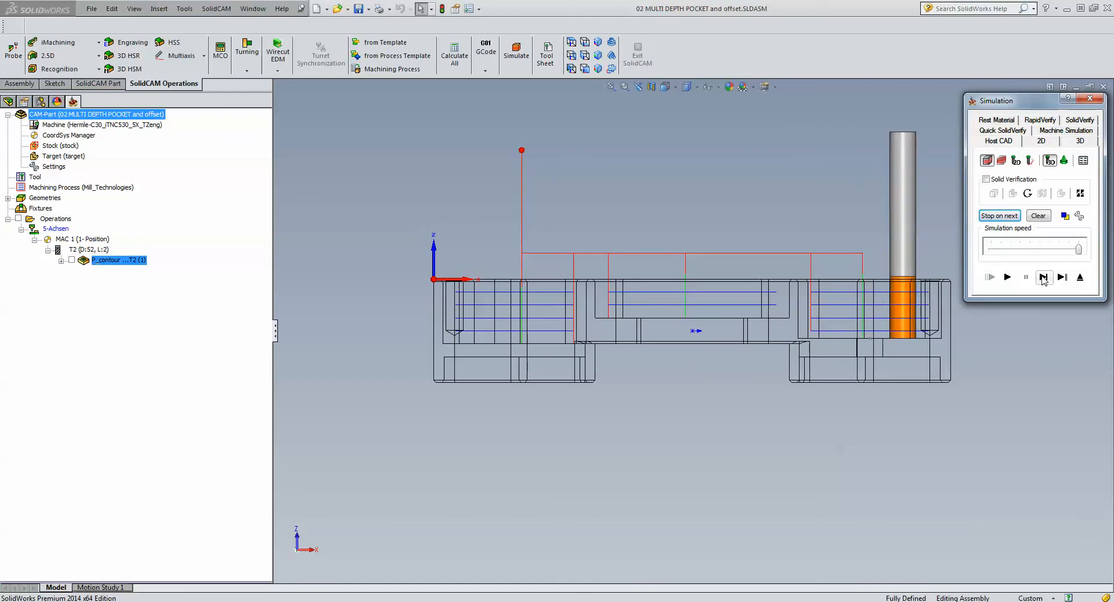
pyautogui.click(1080, 278)
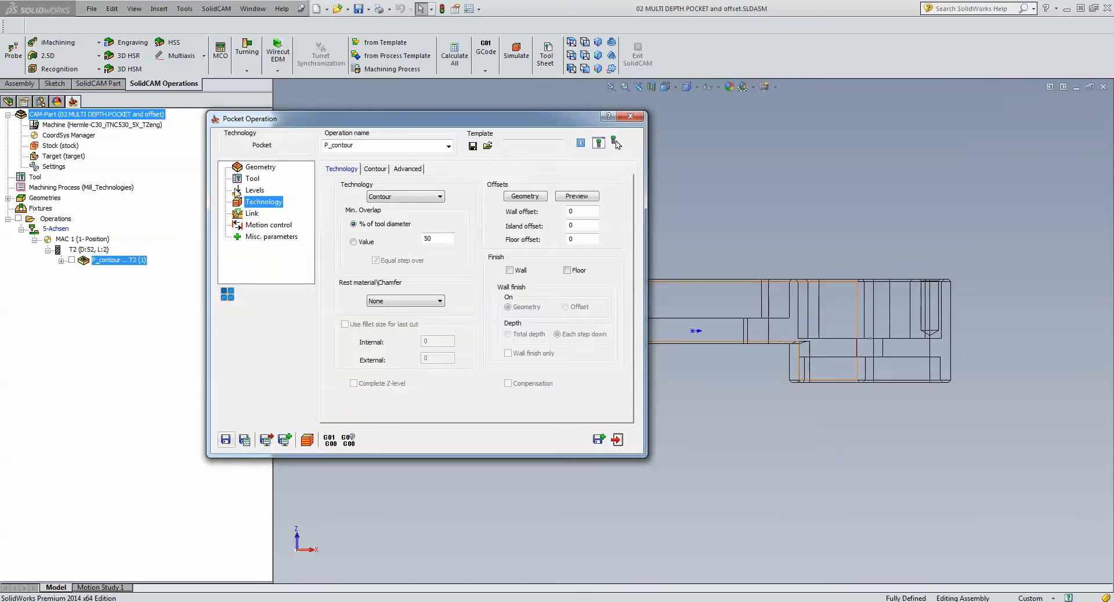
# - Restore the shaded-with-edges display of the part and close the pocket operation after viewing its levels
pyautogui.click(250, 190)
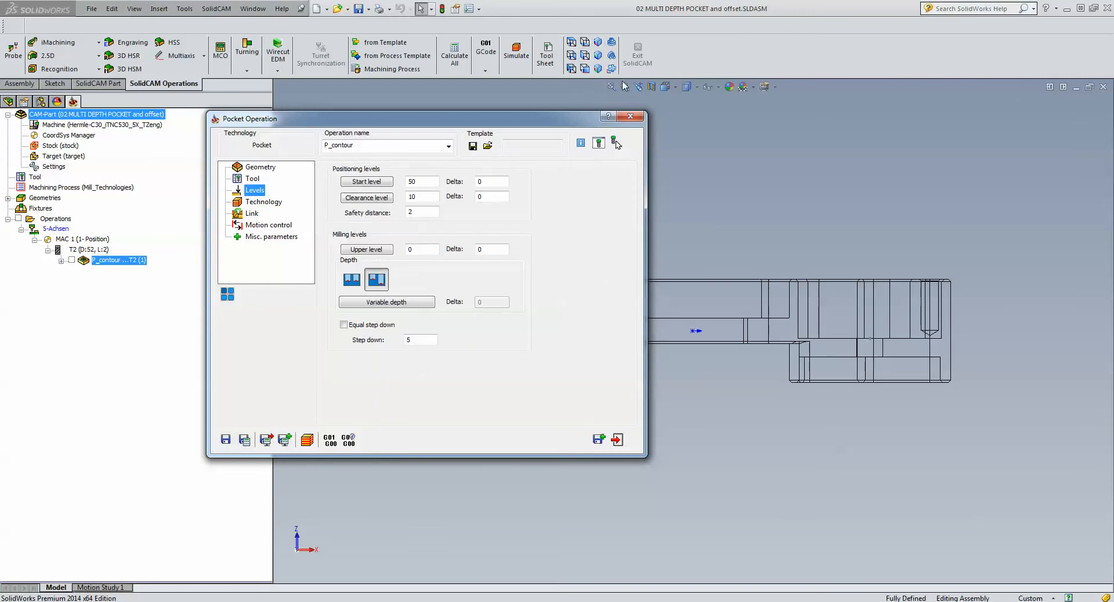
pyautogui.click(686, 87)
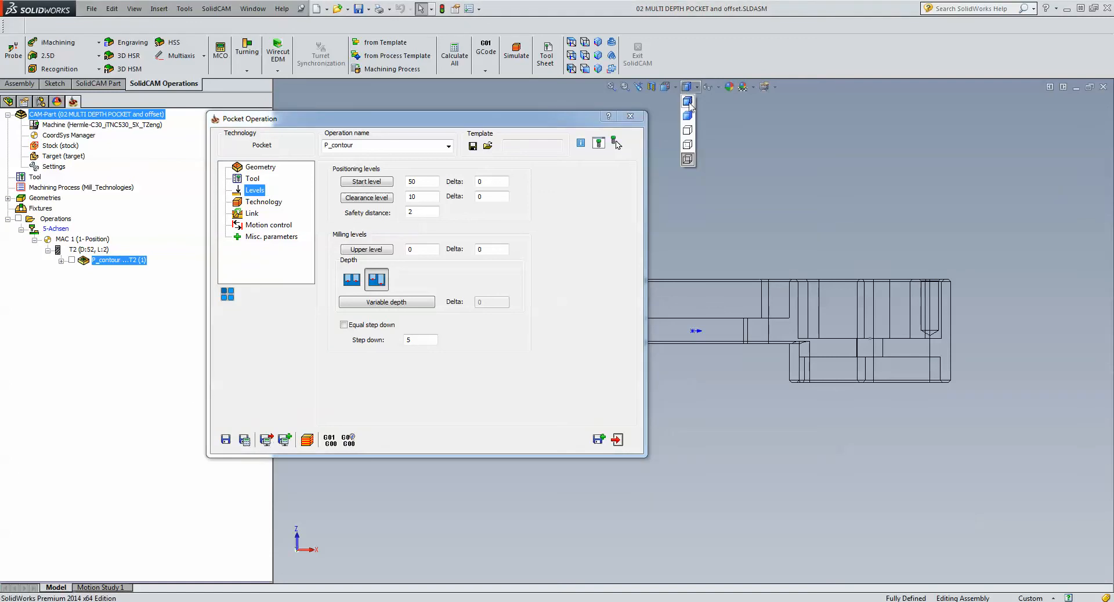
pyautogui.click(688, 102)
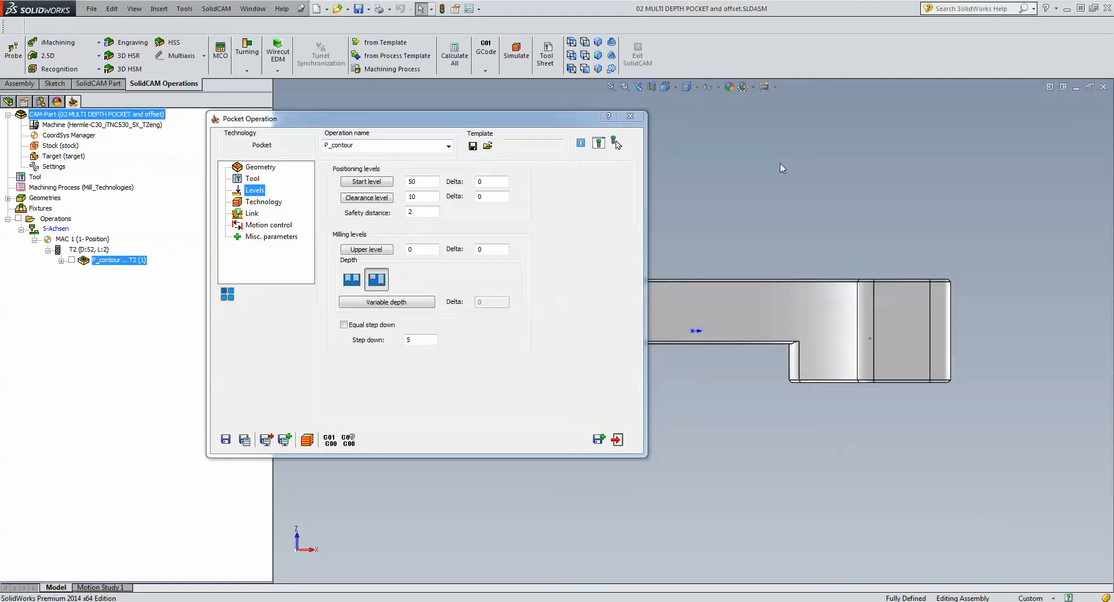
pyautogui.click(617, 440)
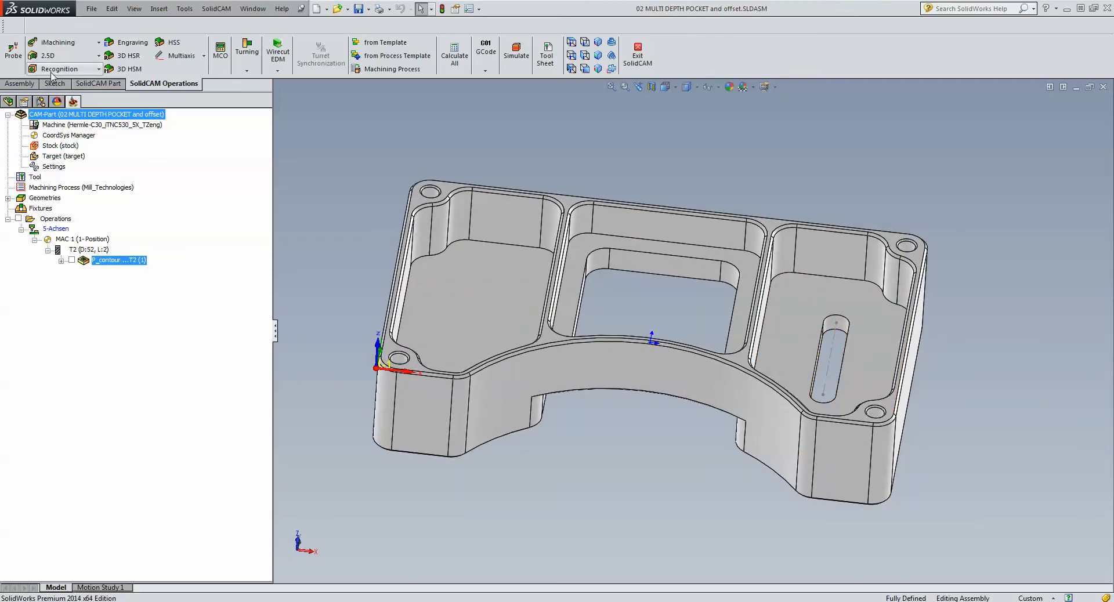
# - Add a 2.5D Slot operation and define its geometry as a curve chain along the slot's centerline
pyautogui.click(55, 57)
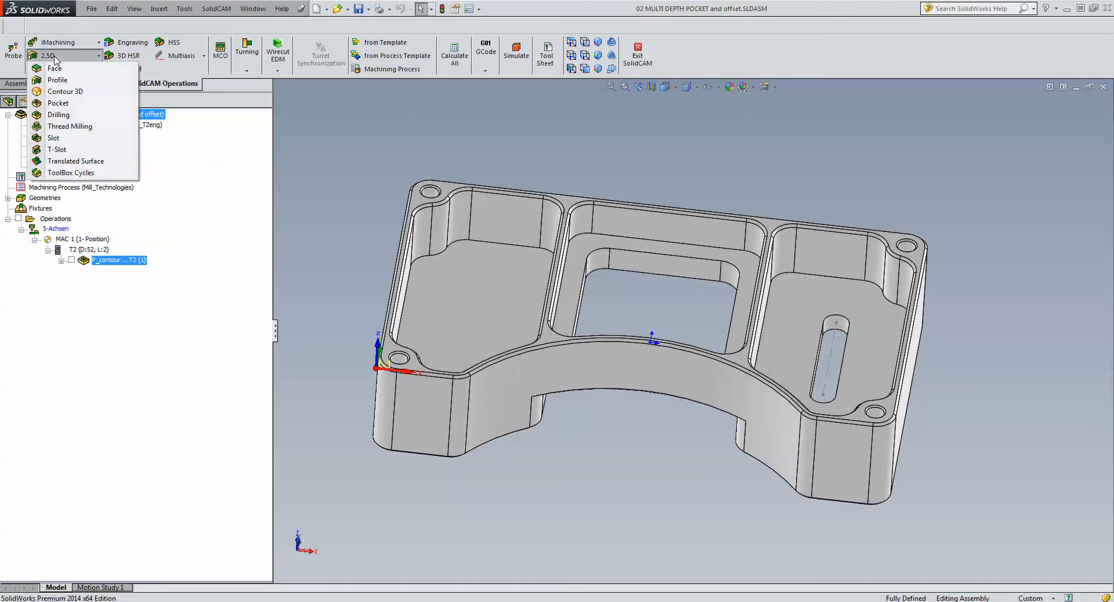
pyautogui.click(54, 137)
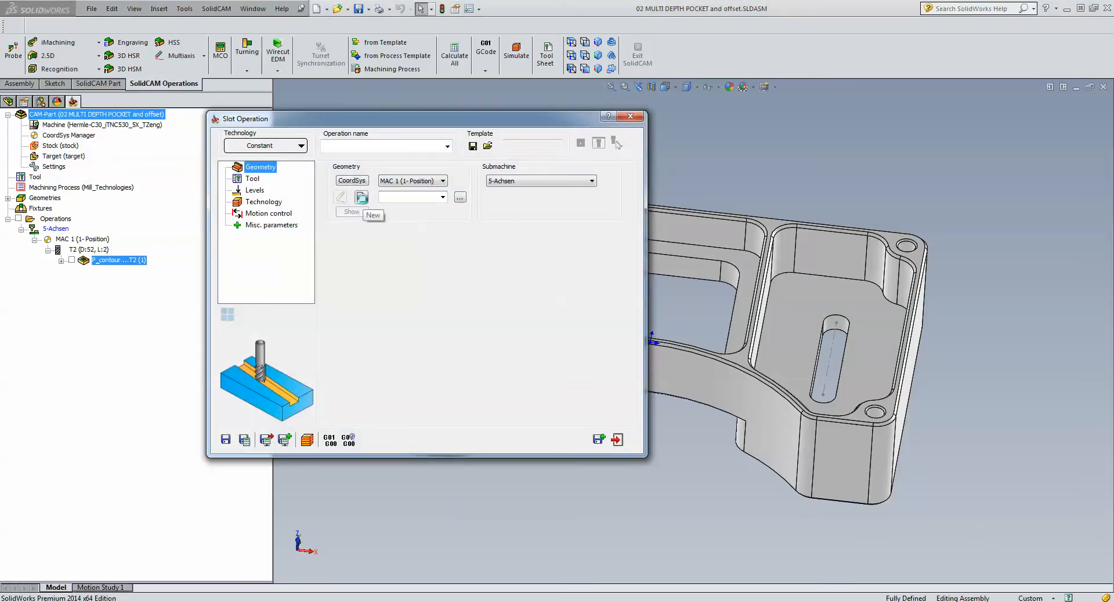
pyautogui.click(361, 197)
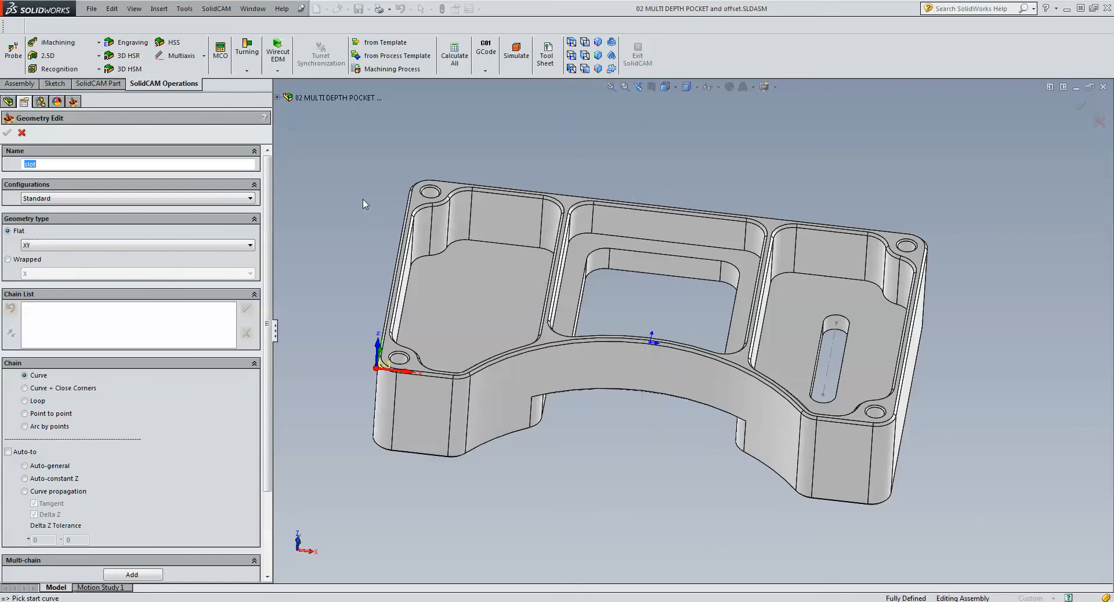
pyautogui.click(570, 42)
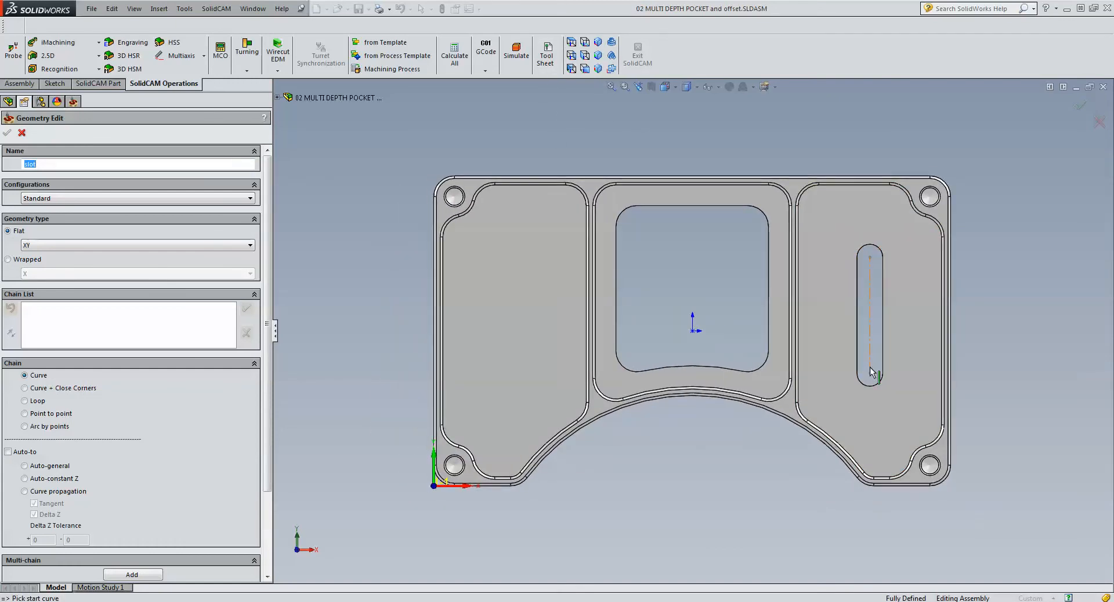
pyautogui.click(883, 342)
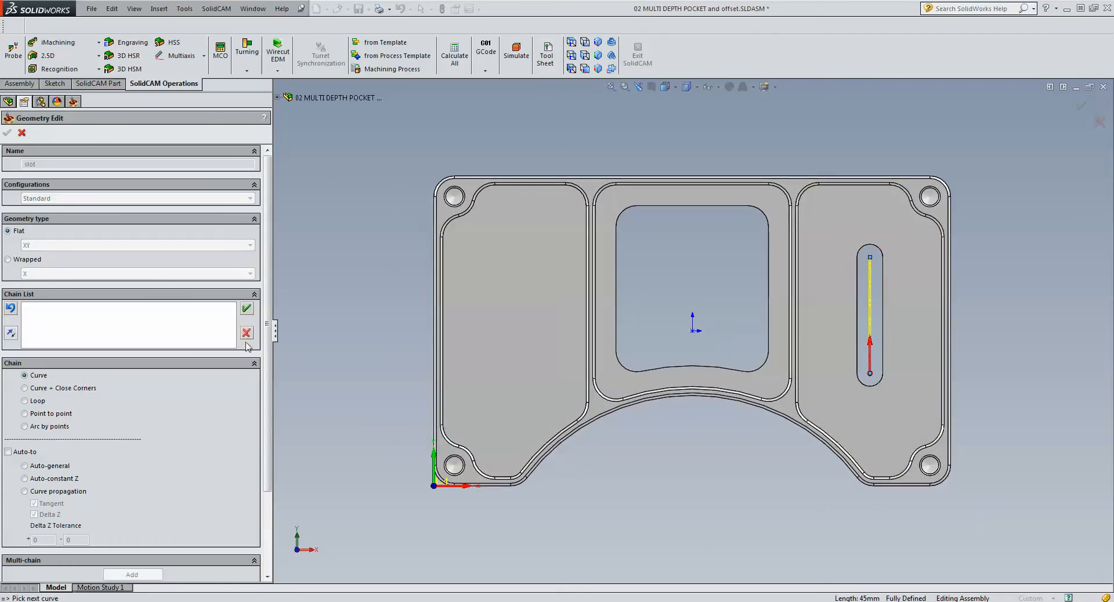
pyautogui.click(246, 309)
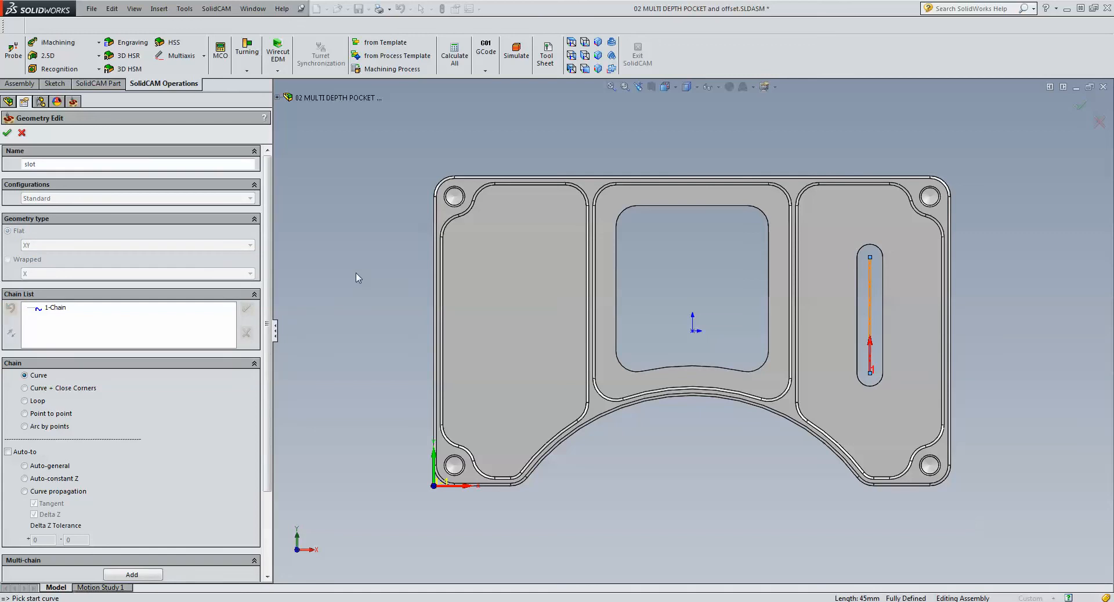
pyautogui.click(6, 135)
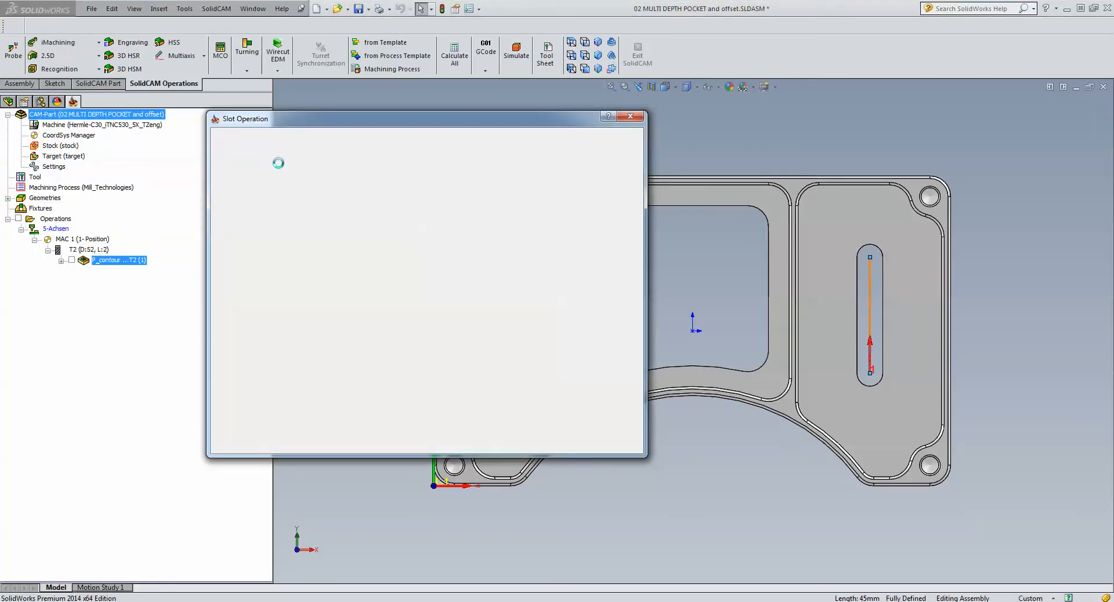
# - Assign tool number 2, the 10 mm end mill, to the slot operation
pyautogui.click(249, 180)
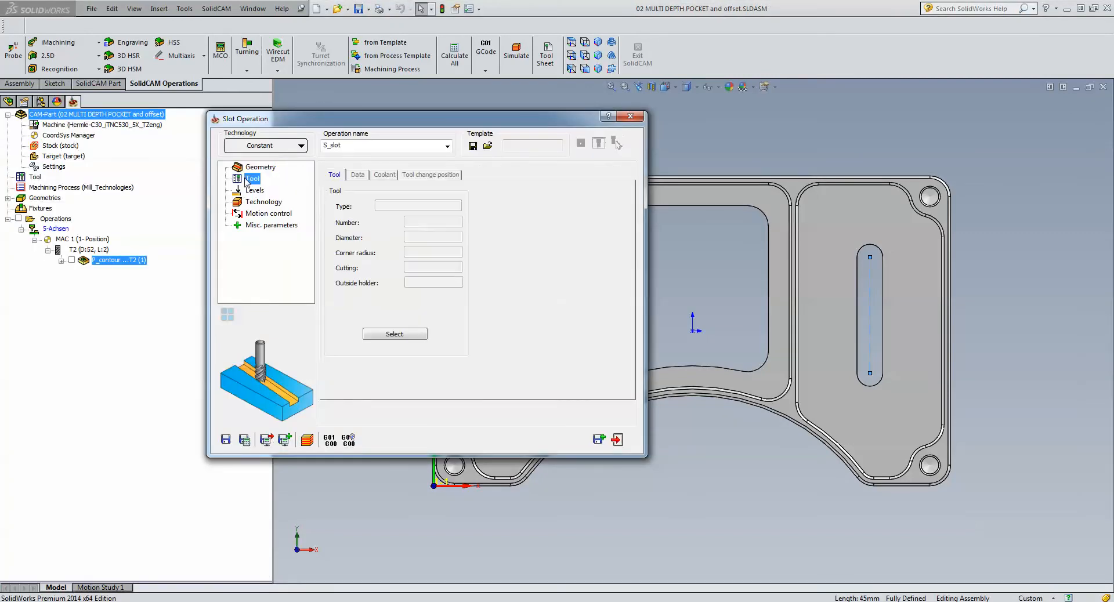
pyautogui.click(399, 331)
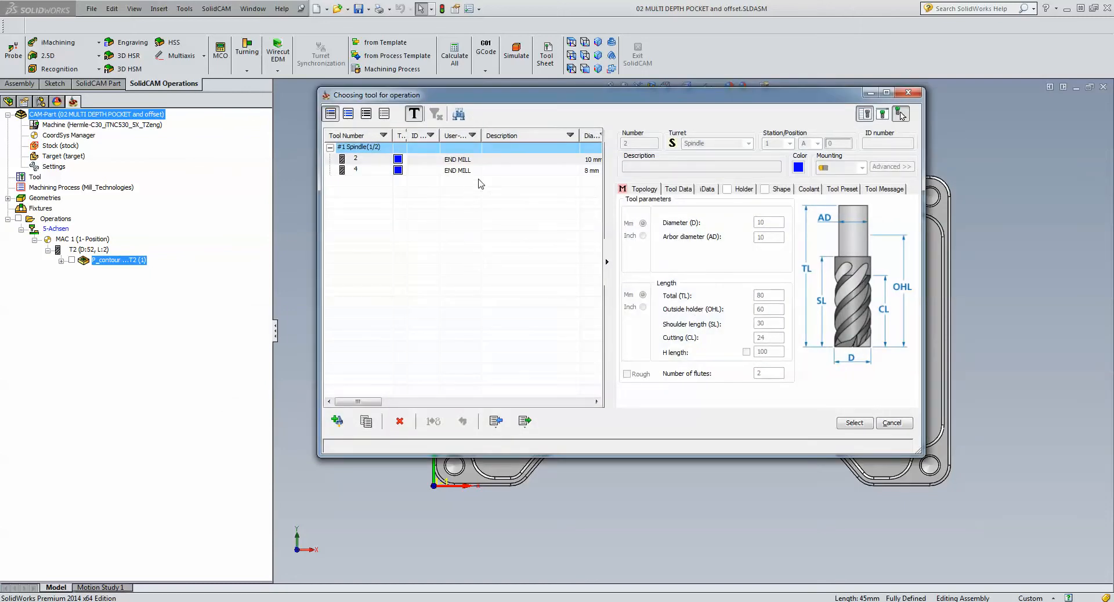
pyautogui.click(486, 160)
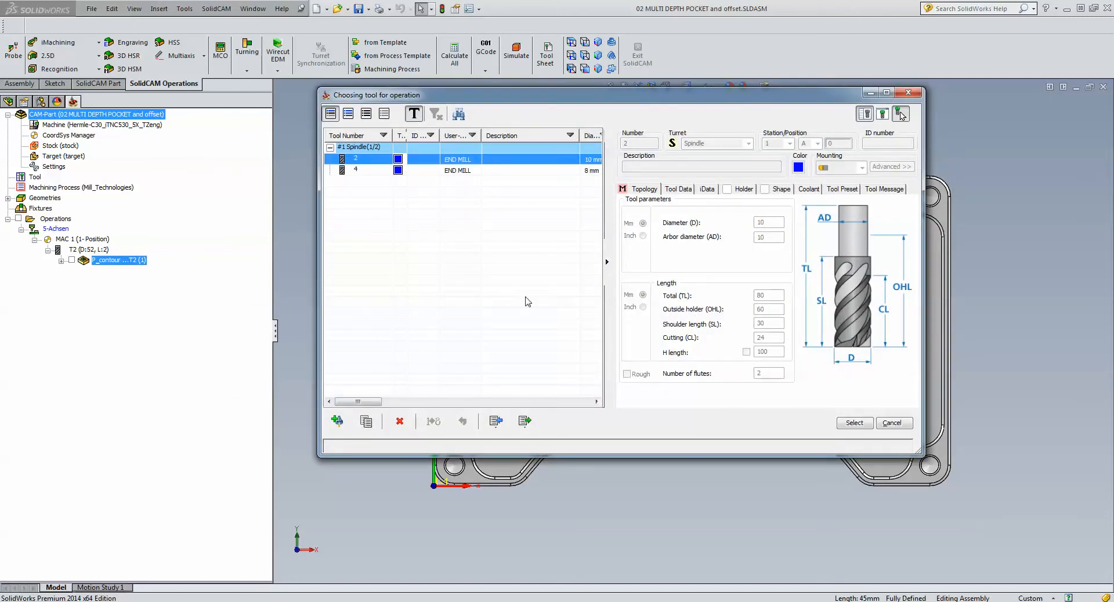
pyautogui.click(870, 423)
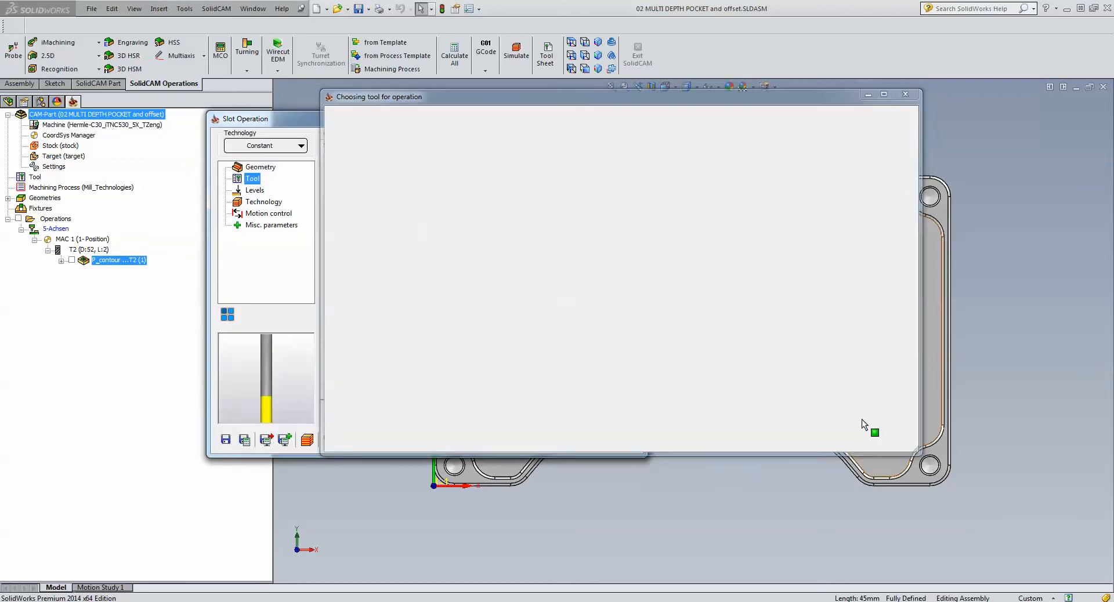
# - Define the slot operation's upper level from the floor face of the pocket that surrounds the slot
pyautogui.click(253, 190)
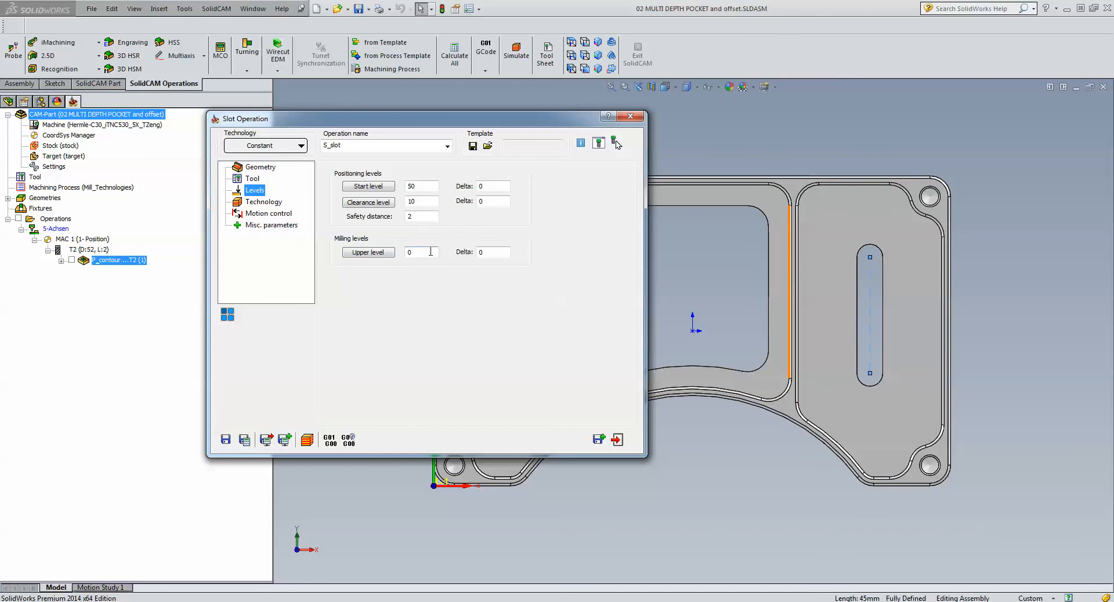
pyautogui.click(367, 254)
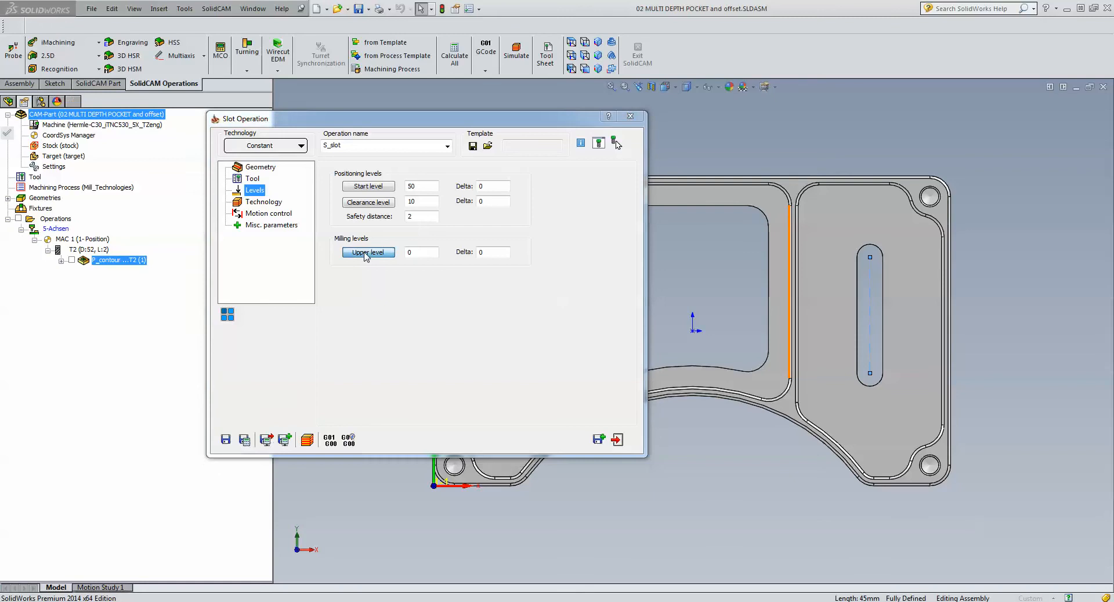
pyautogui.click(810, 363)
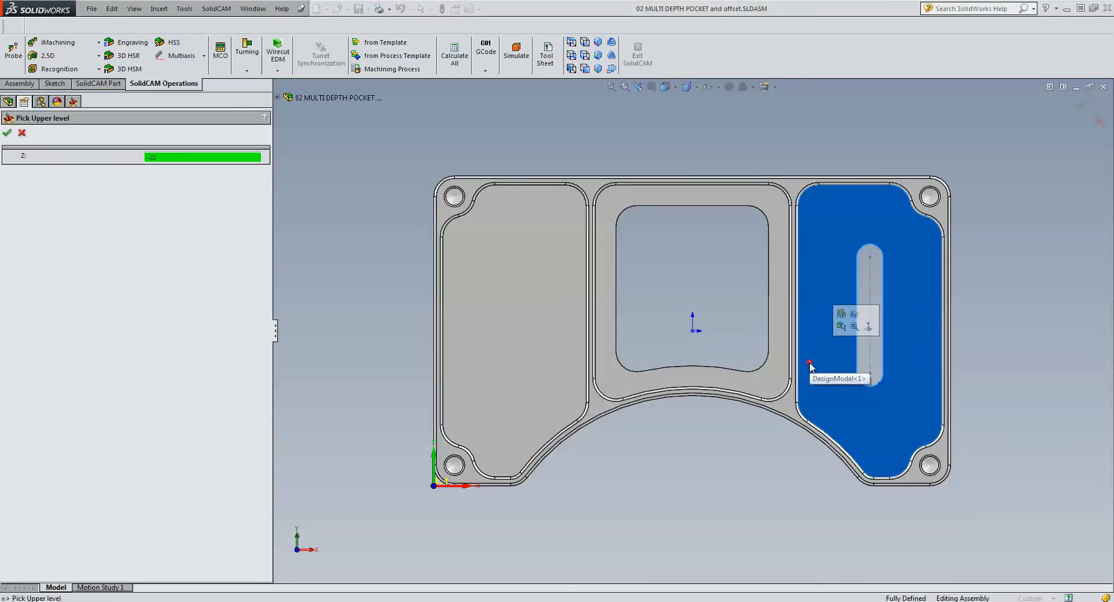
pyautogui.click(7, 132)
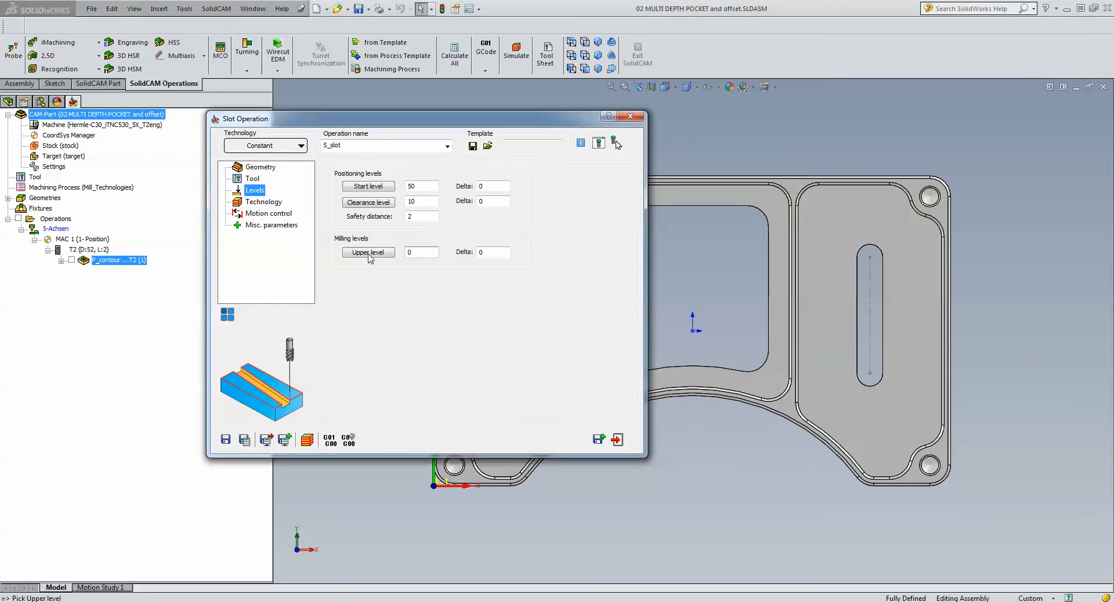
pyautogui.click(812, 335)
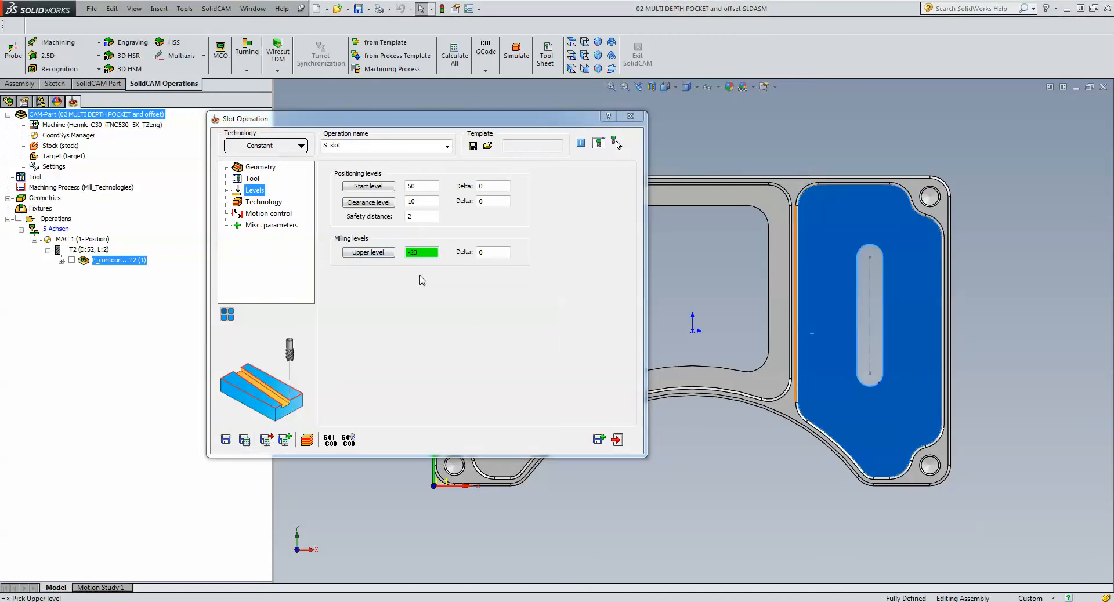
# - Try geometry offsets of 1 and -1 on the slot's Chain 1, and accept the geometry with the offset returned to 0
pyautogui.click(264, 203)
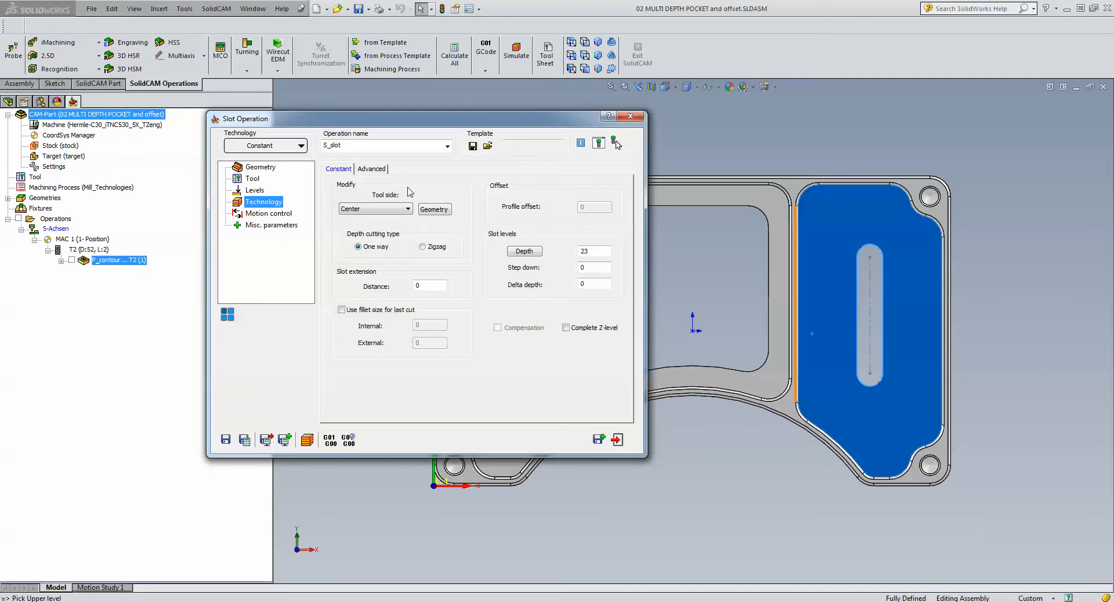
pyautogui.click(441, 212)
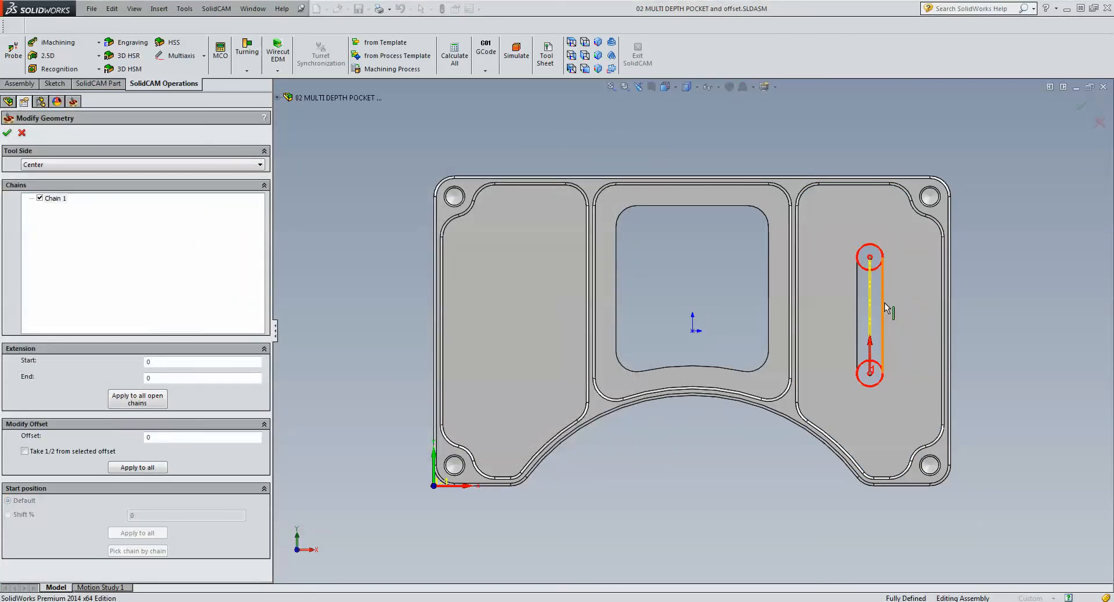
pyautogui.scroll(-3, 884, 301)
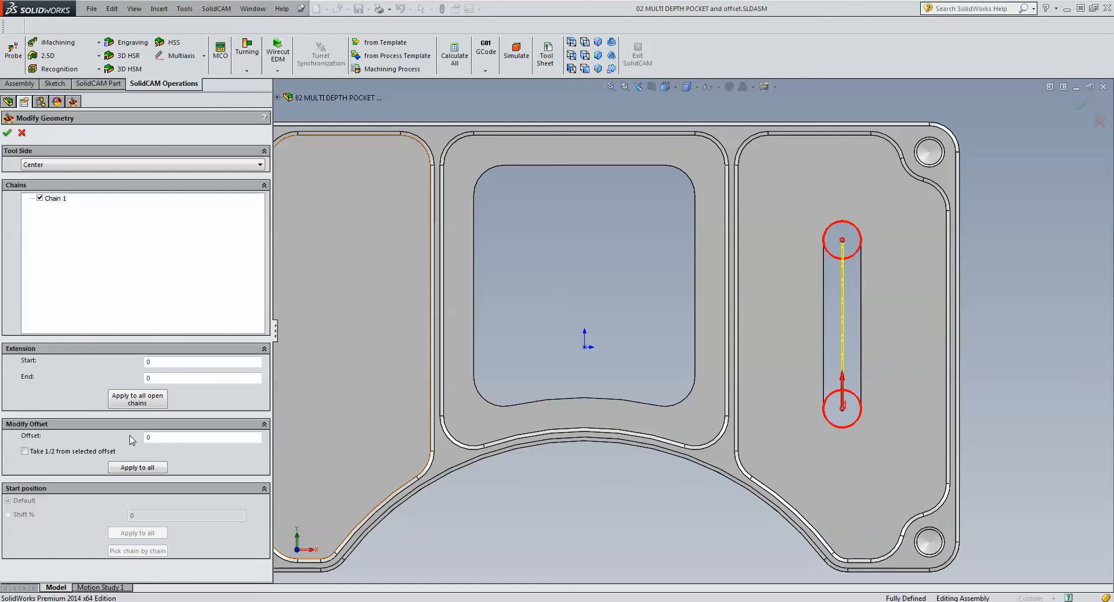
pyautogui.click(162, 436)
pyautogui.write('1')
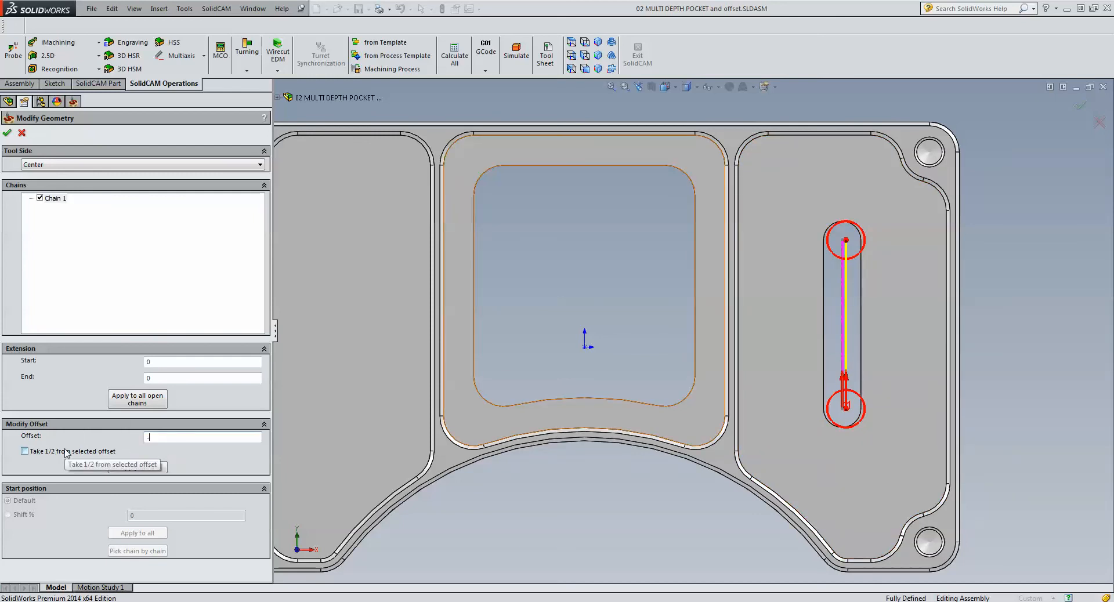
pyautogui.write('1')
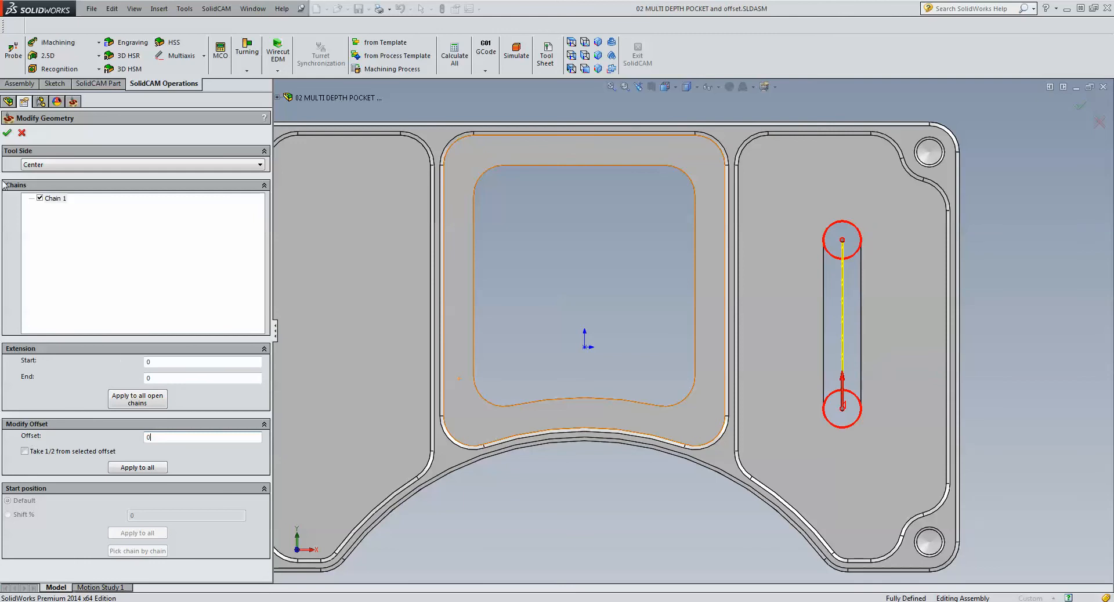
pyautogui.click(7, 133)
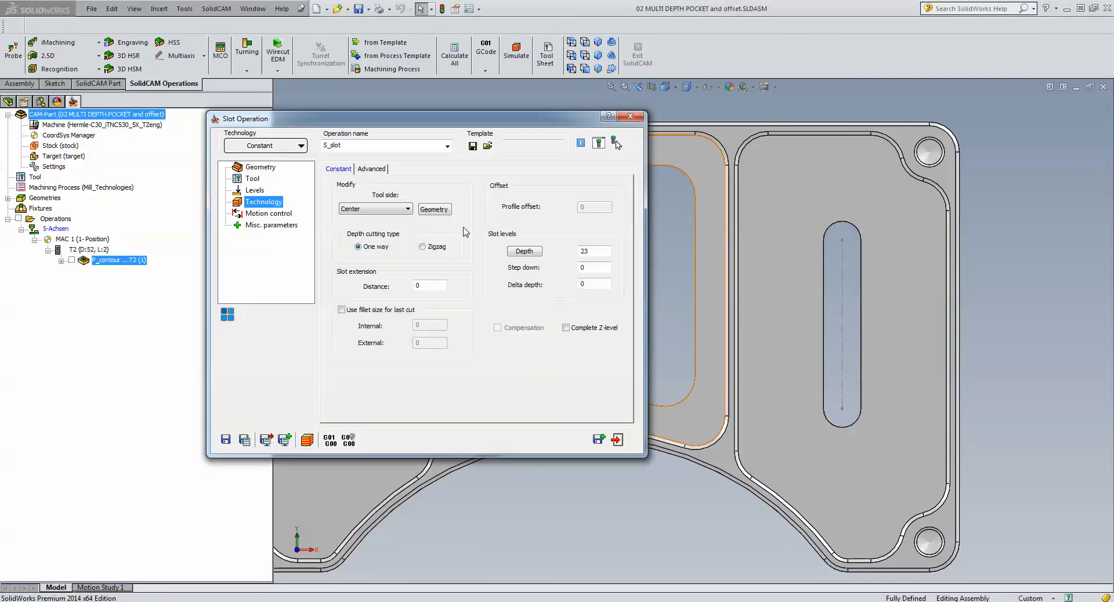
# - Define a new slot geometry as a curve chain along the slot's straight side edge farthest from the central pocket
pyautogui.click(256, 169)
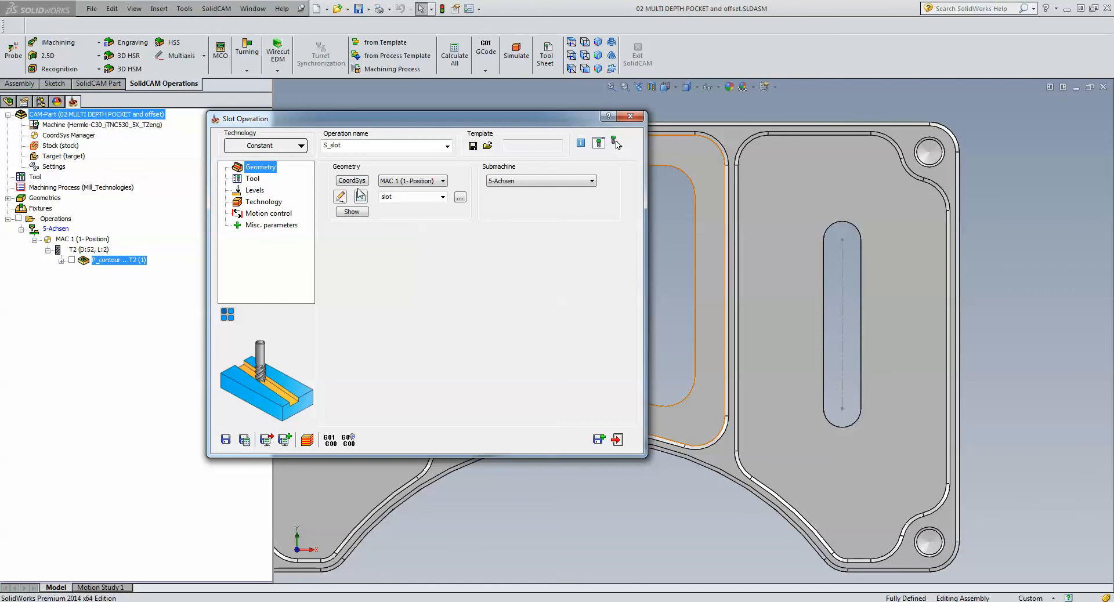
pyautogui.click(360, 198)
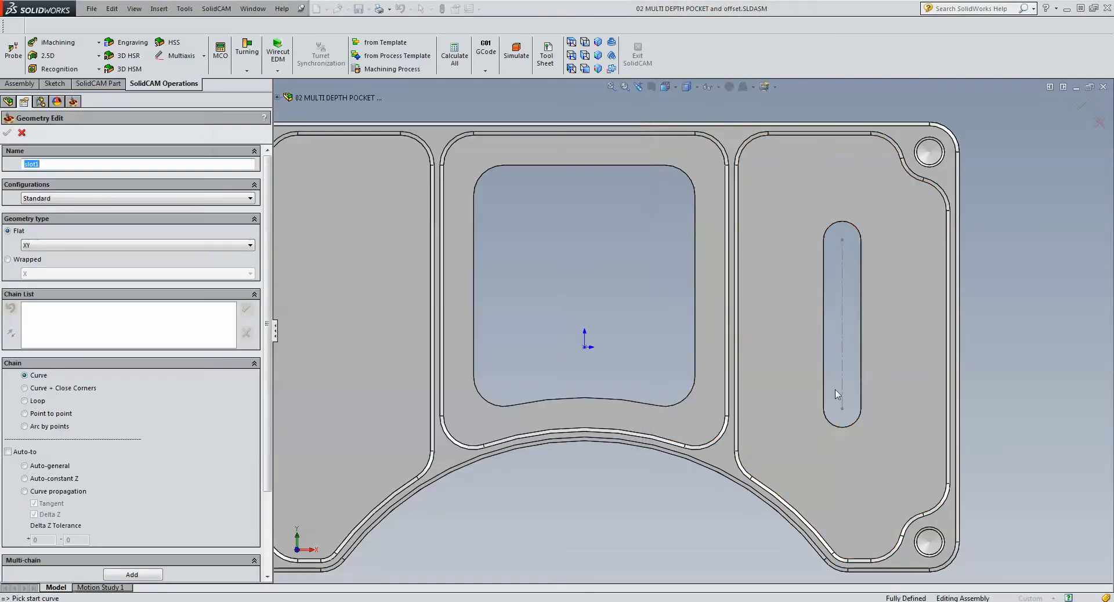
pyautogui.click(846, 401)
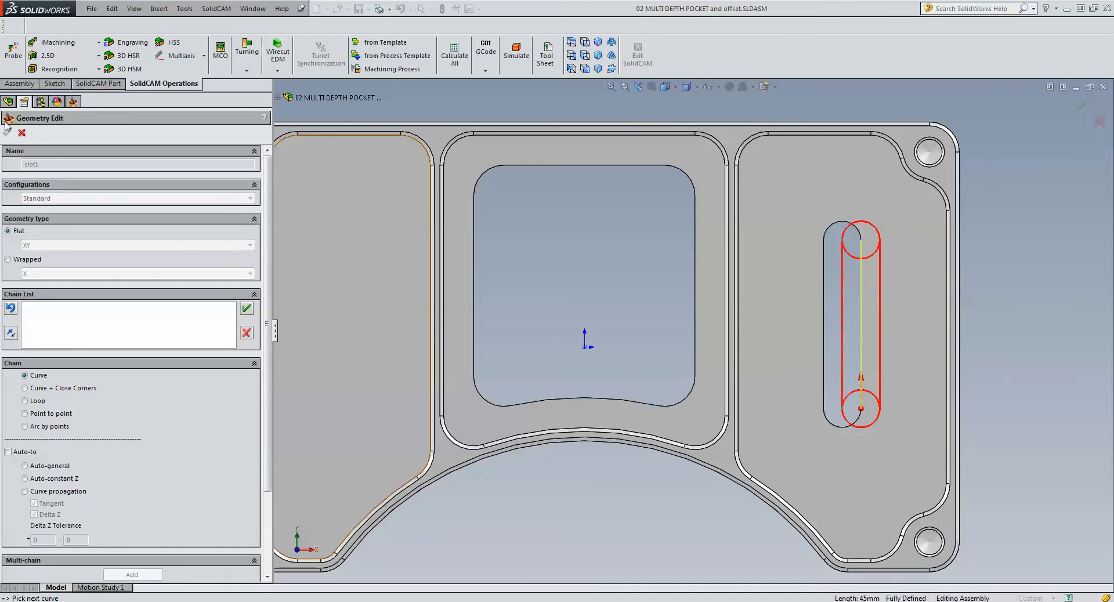
pyautogui.click(246, 308)
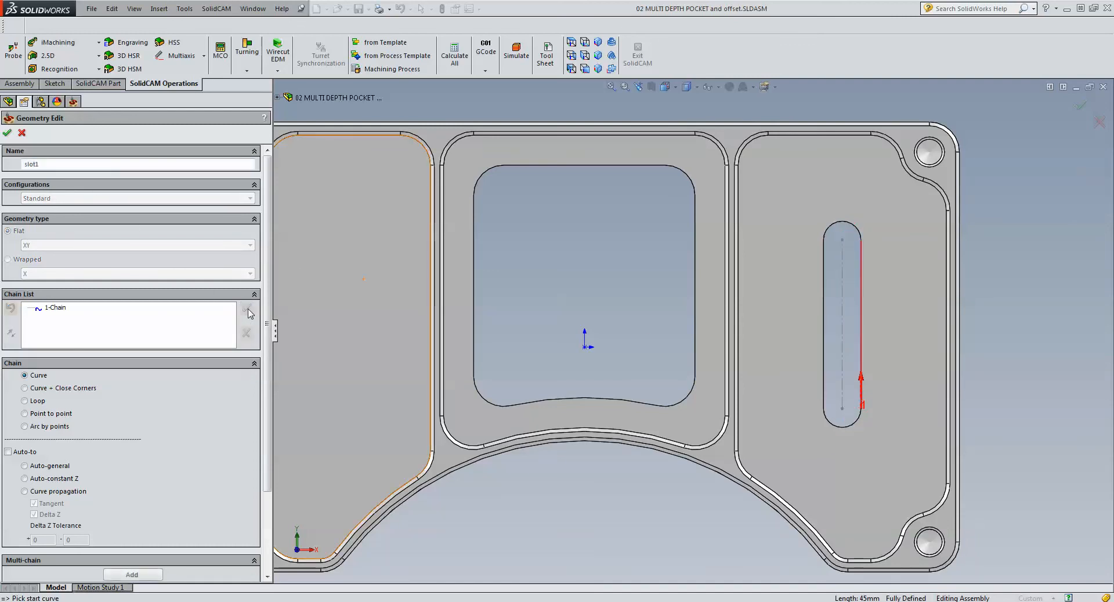
pyautogui.click(7, 133)
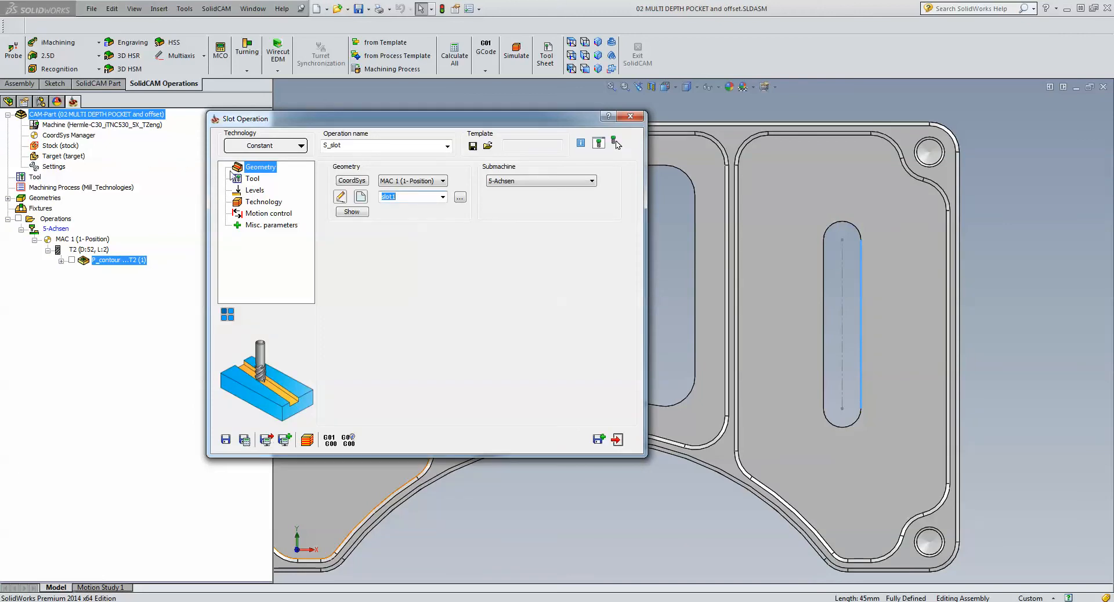
# - Assign tool number 4, the 8 mm end mill, to the slot operation
pyautogui.click(252, 178)
pyautogui.click(389, 335)
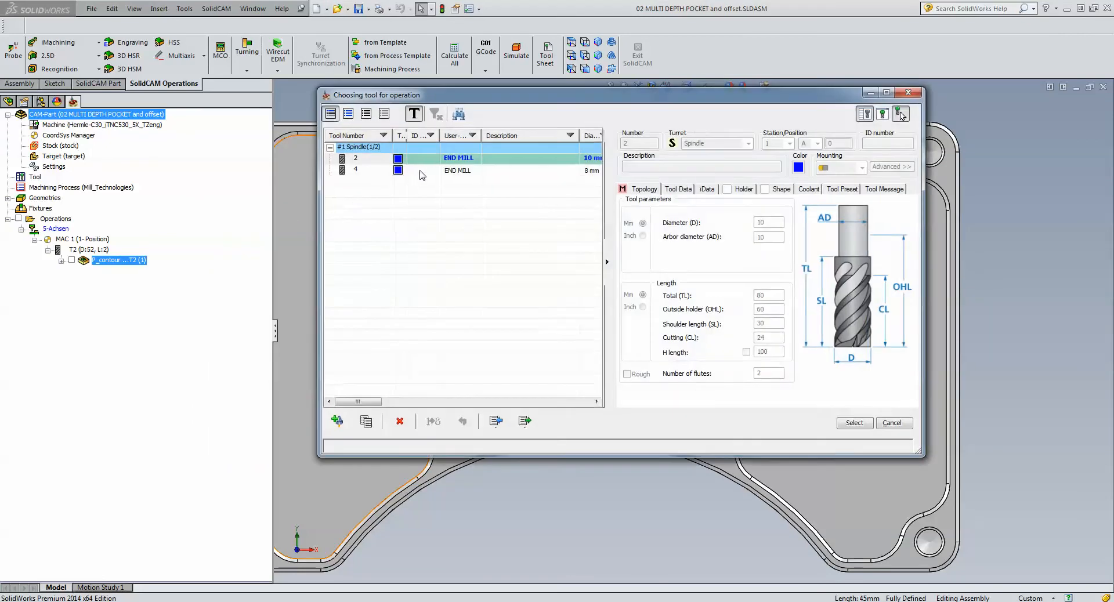
pyautogui.click(420, 171)
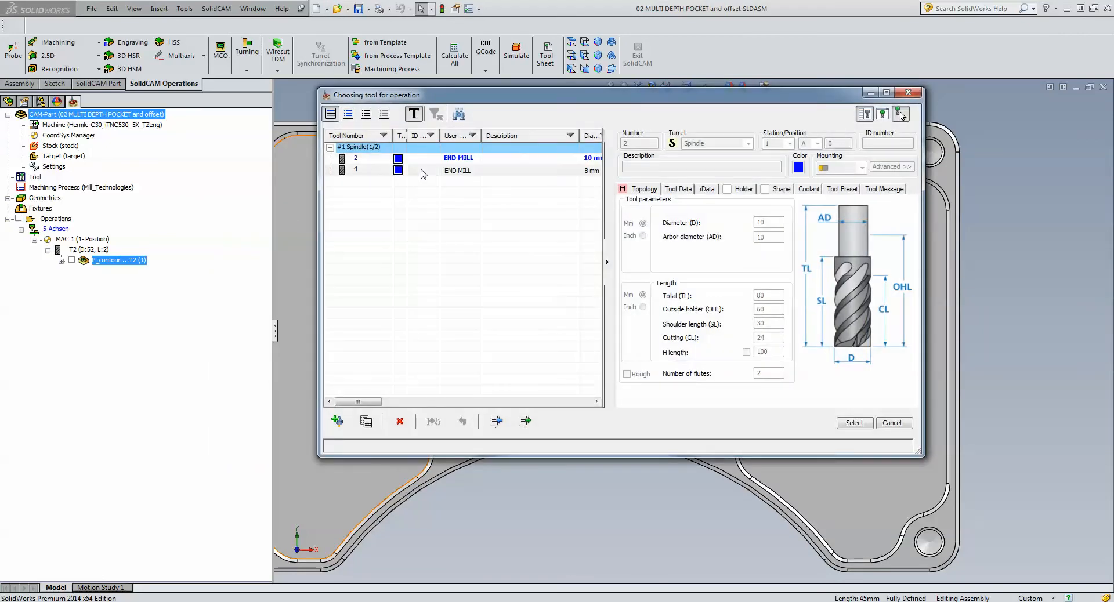
pyautogui.click(855, 422)
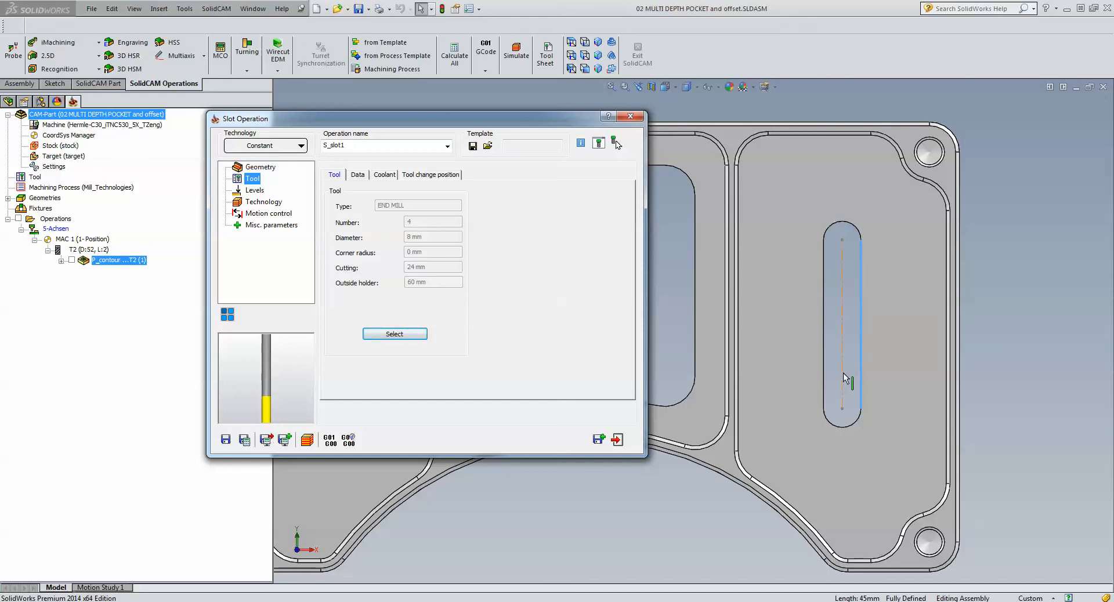
# - Offset Chain 1 by half the distance to the slot's opposite straight edge, using Take 1/2 from selected offset
pyautogui.click(255, 191)
pyautogui.click(262, 202)
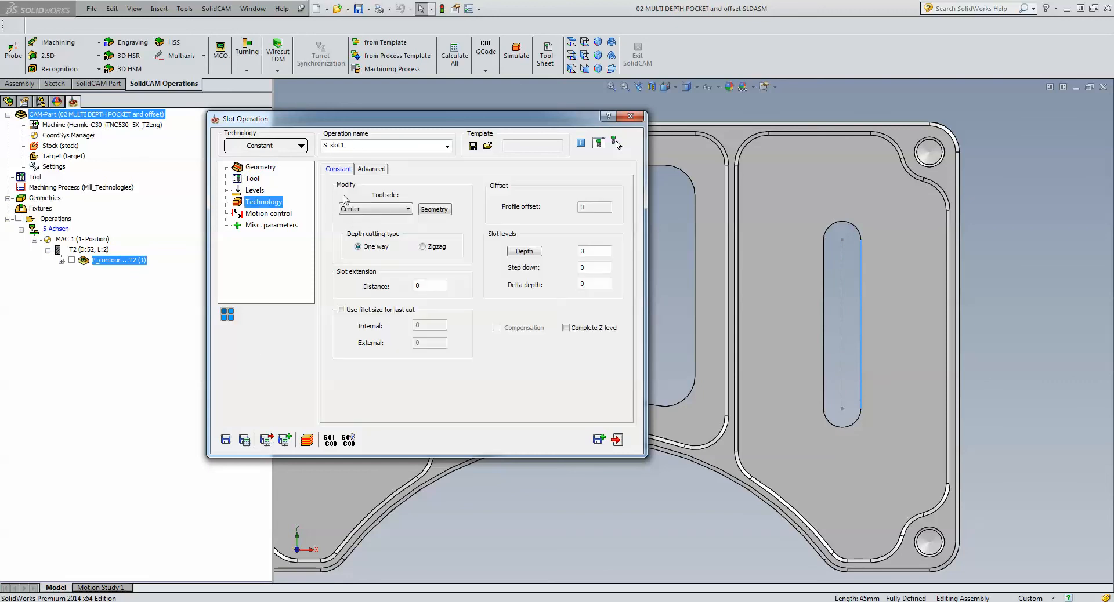
pyautogui.click(435, 209)
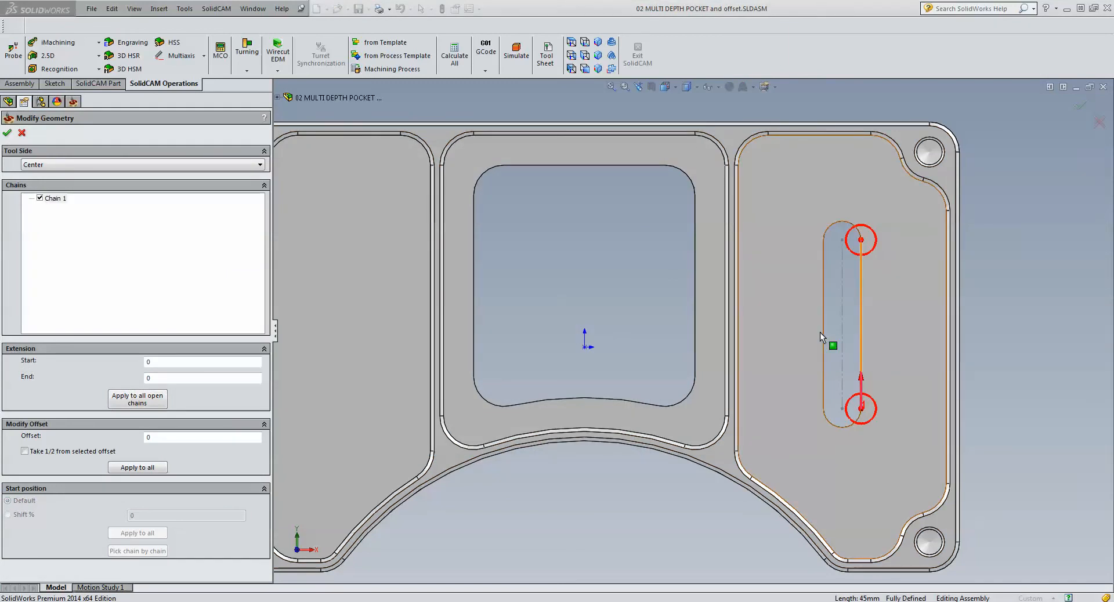
pyautogui.click(26, 453)
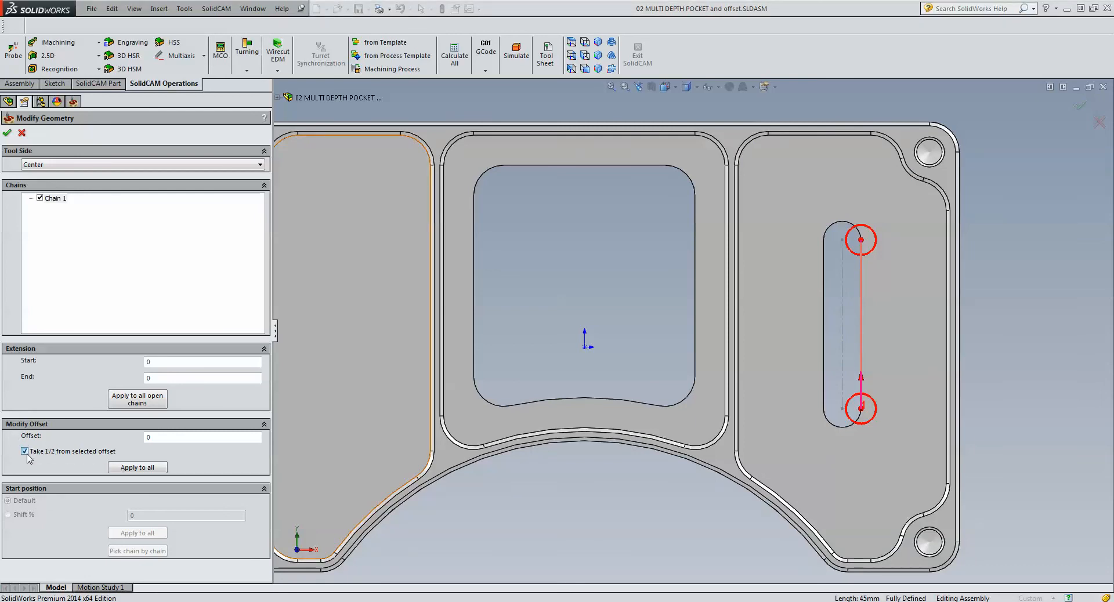
pyautogui.click(160, 438)
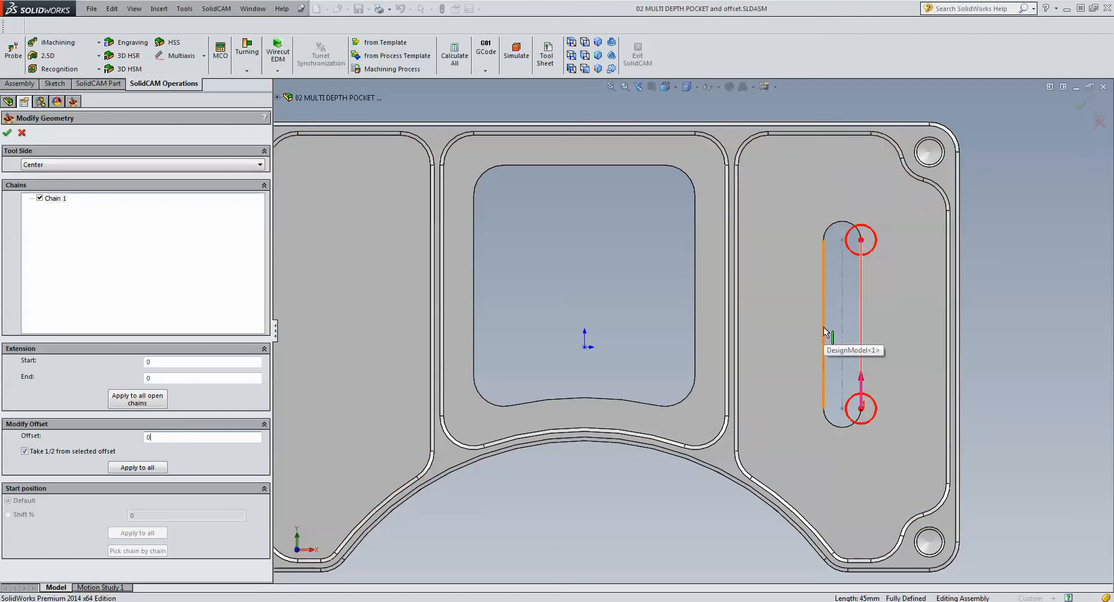
pyautogui.press('BackSpace')
pyautogui.write('-5')
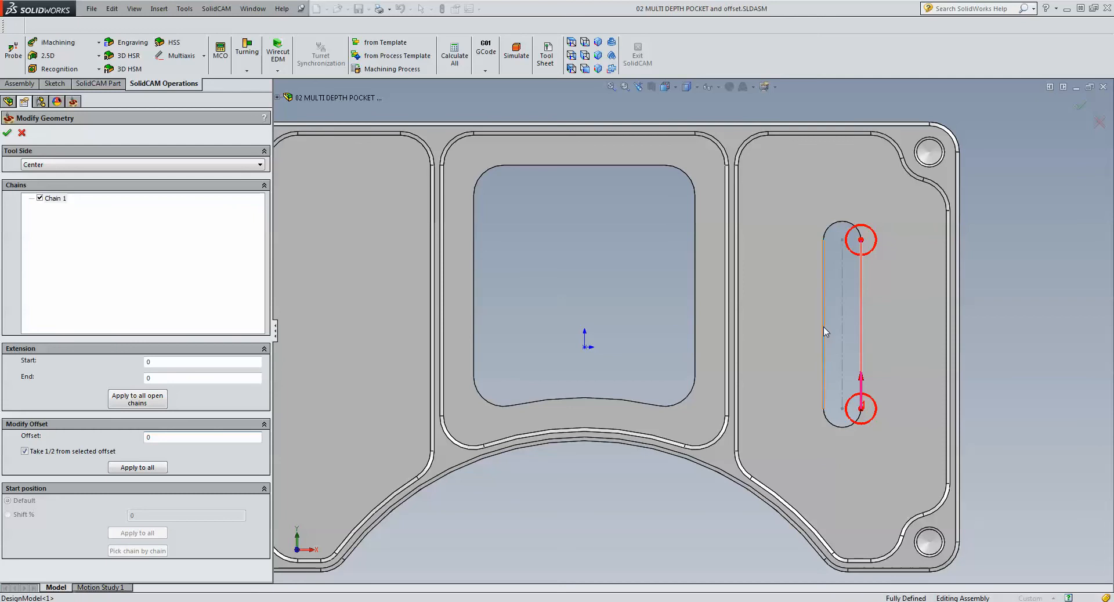
pyautogui.click(824, 331)
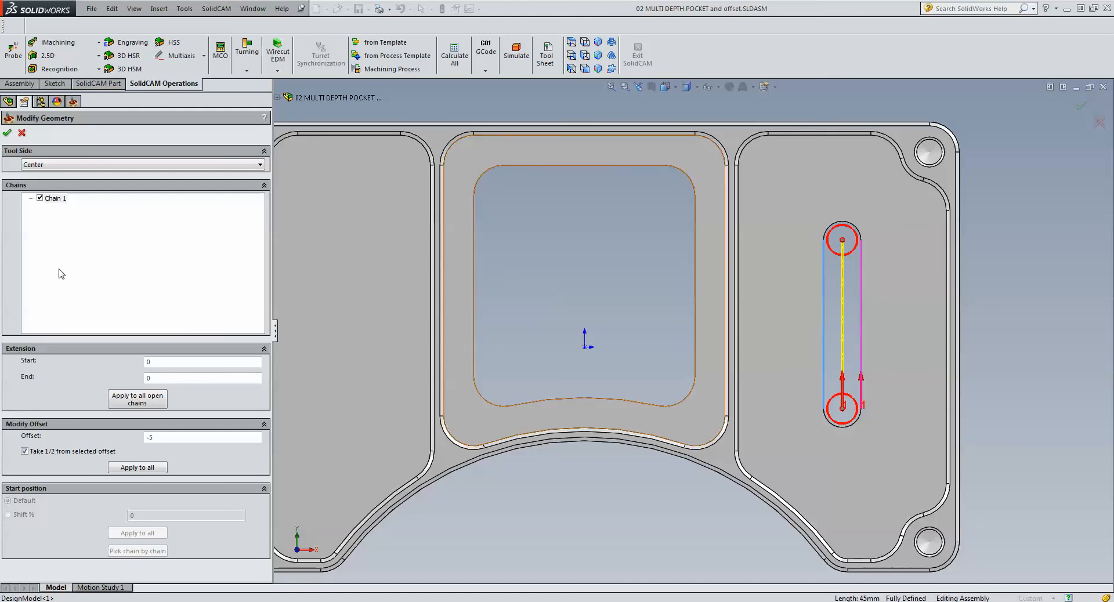
pyautogui.click(7, 132)
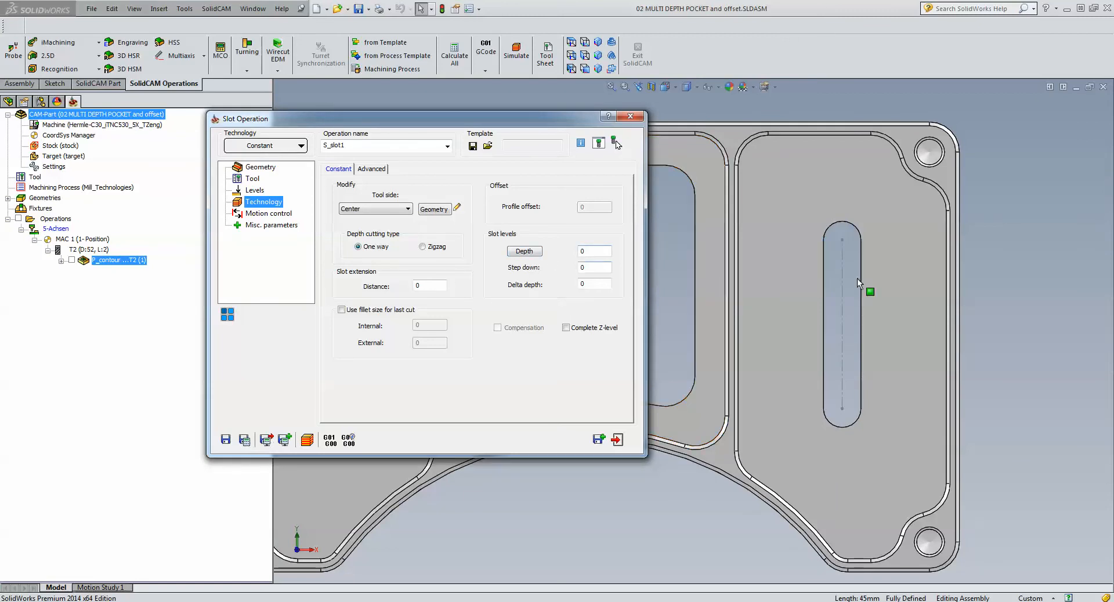
# - Define the slot depth from the surrounding pocket's floor face with a step down of 4, and save and calculate the operation
pyautogui.click(1024, 273)
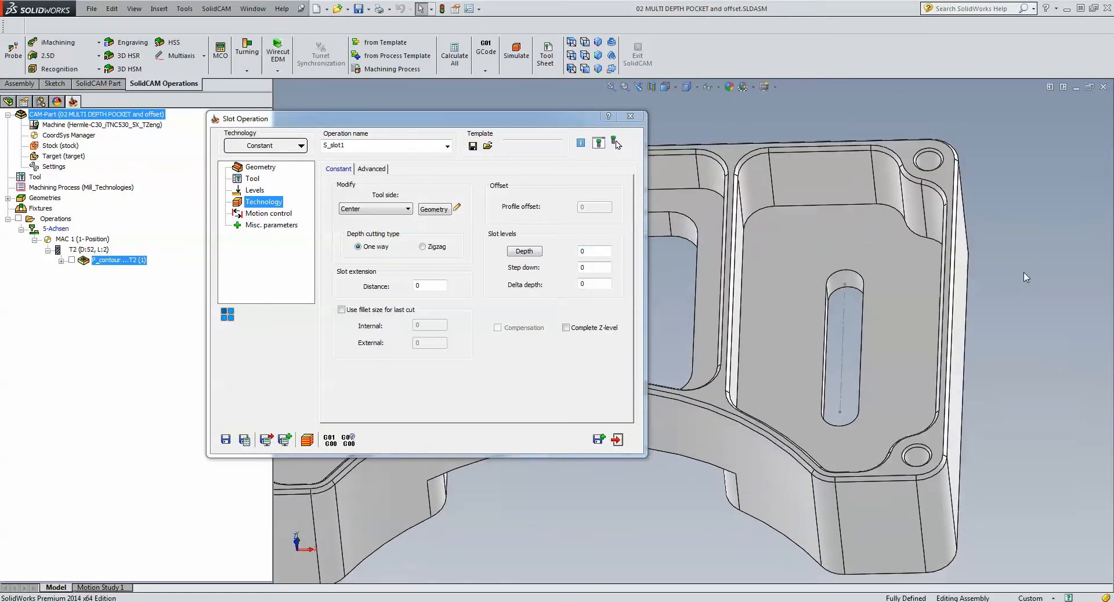
pyautogui.click(591, 252)
pyautogui.click(755, 370)
pyautogui.click(757, 371)
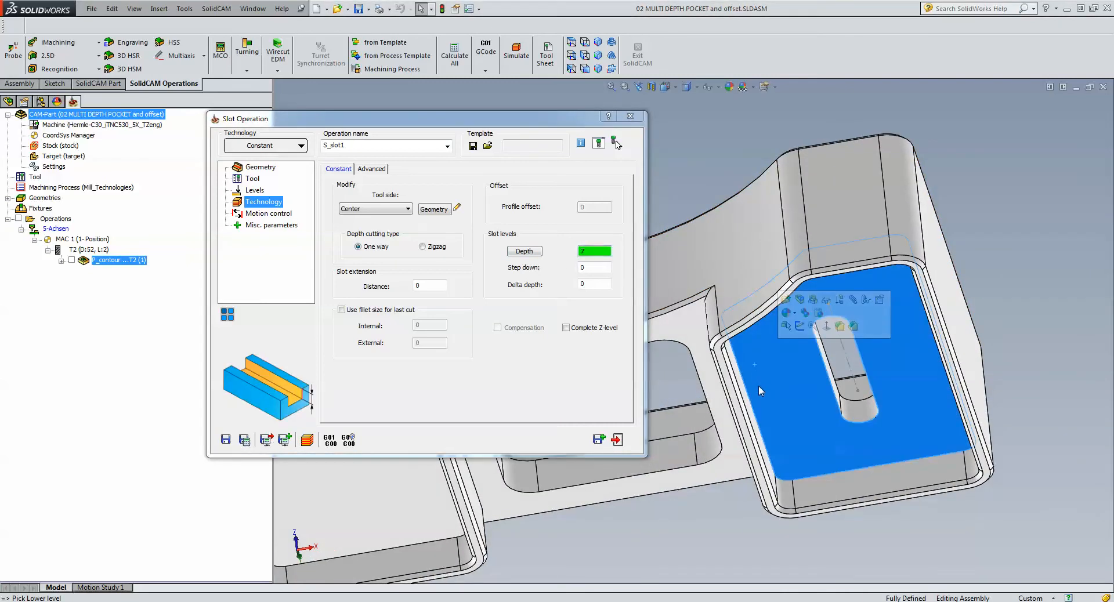
pyautogui.click(592, 268)
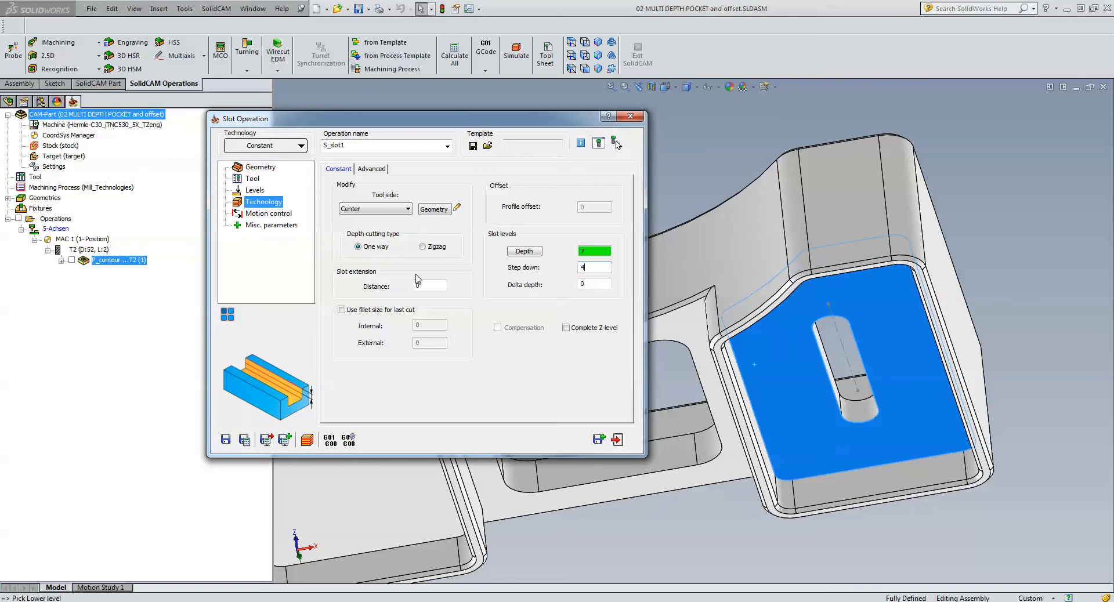
pyautogui.click(244, 440)
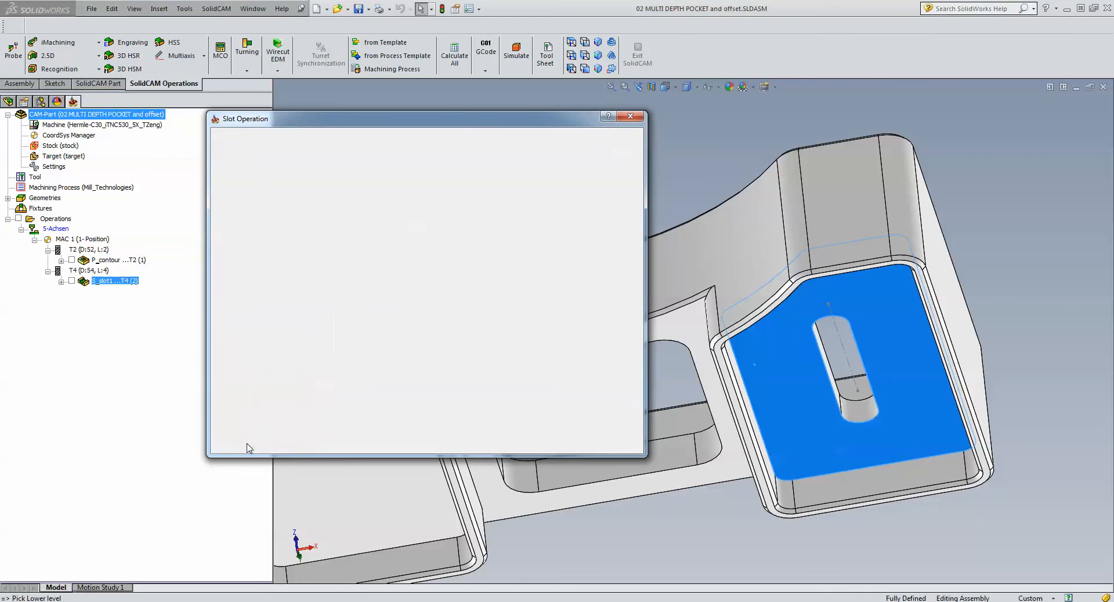
# - Simulate the slot toolpath move by move in Host CAD, checking it from an angled and a top view, and close the operation
pyautogui.click(306, 441)
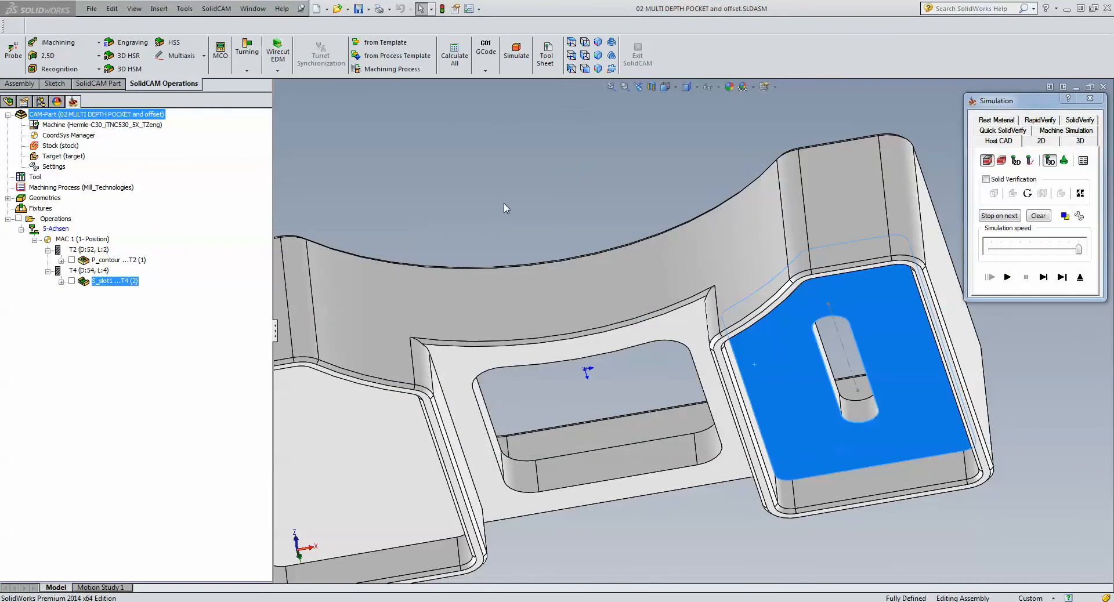
pyautogui.moveTo(506, 208); pyautogui.dragTo(939, 349, button='middle')
pyautogui.click(1007, 277)
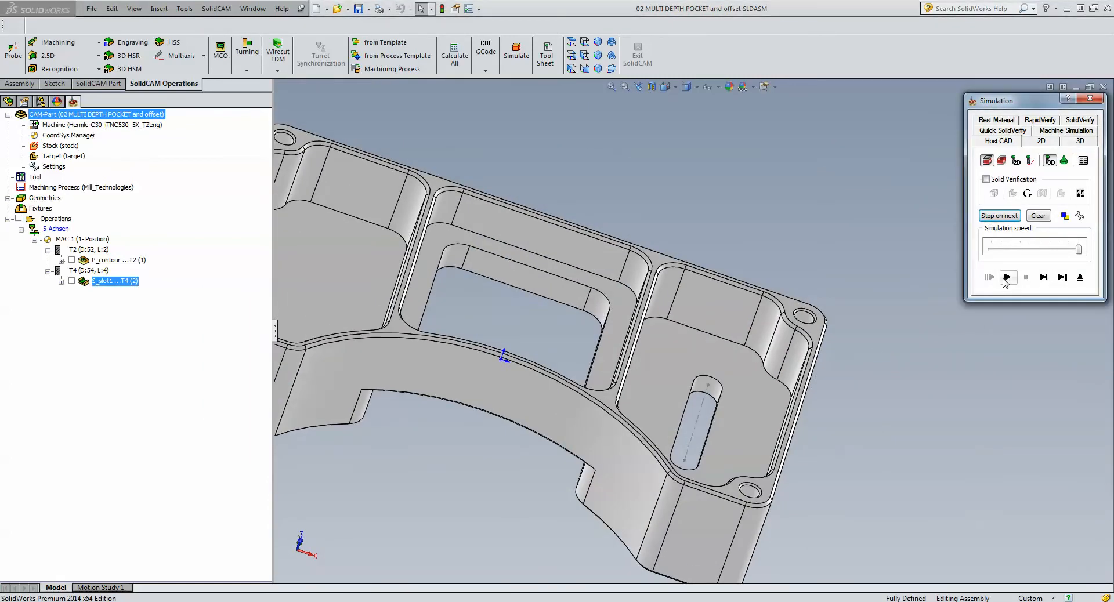
pyautogui.click(1043, 277)
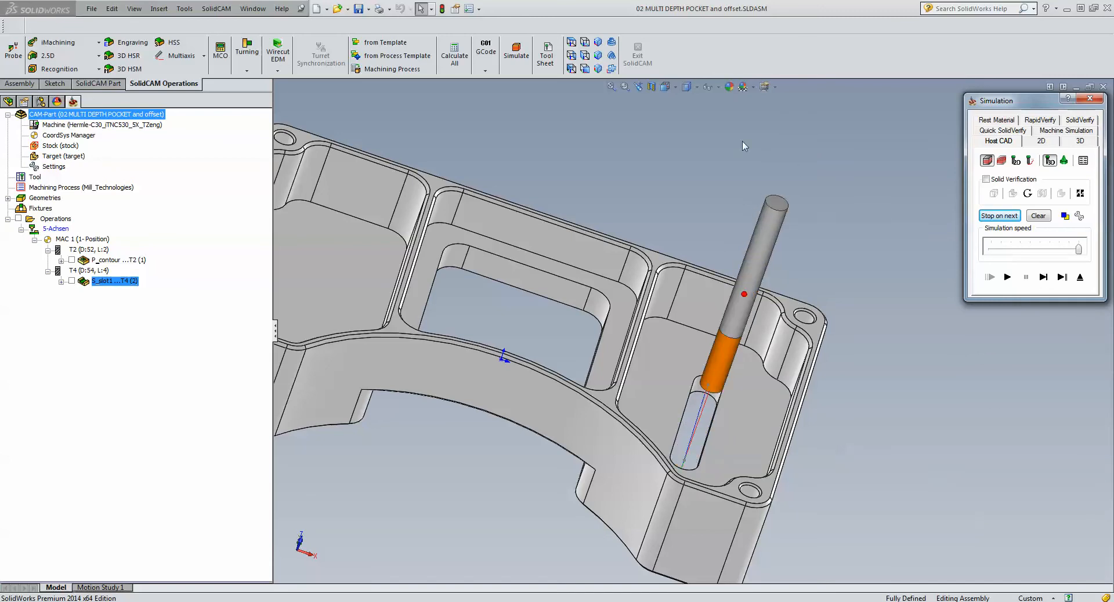
pyautogui.click(571, 42)
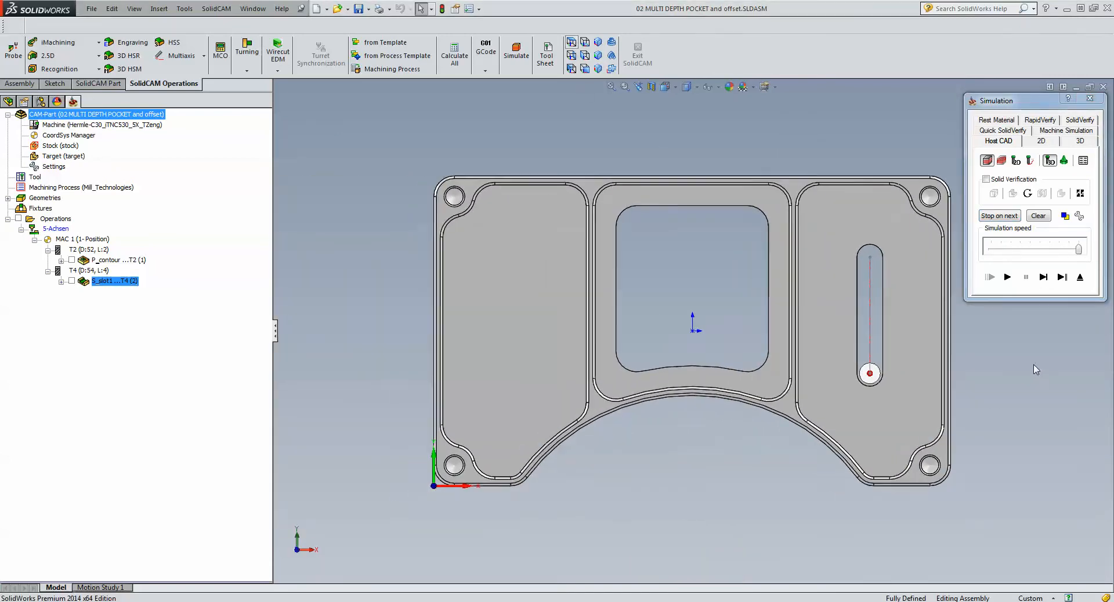
pyautogui.click(1043, 278)
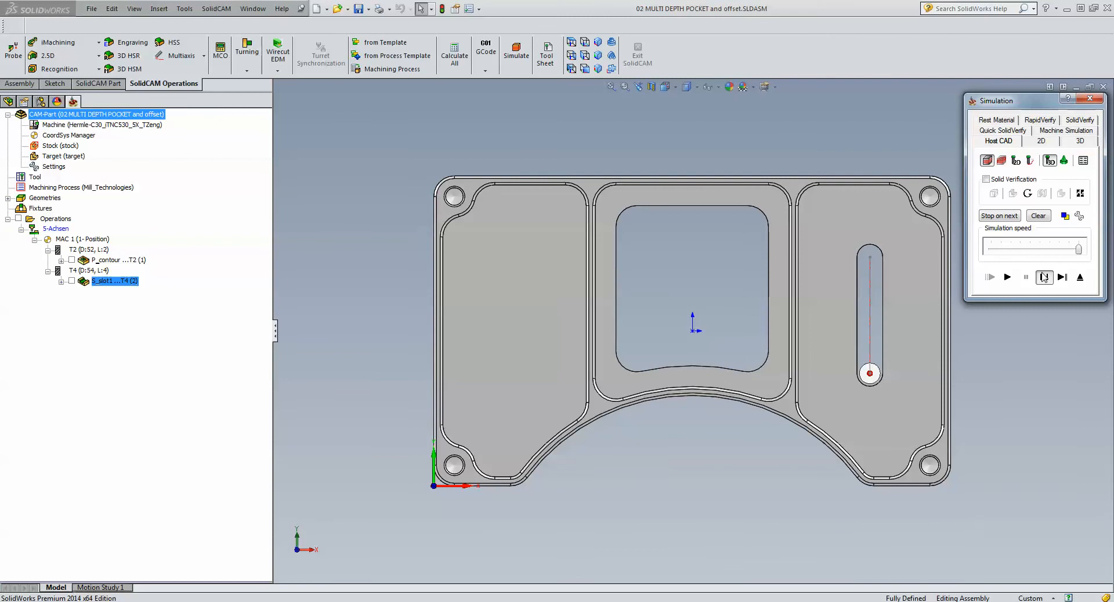
pyautogui.click(1042, 274)
pyautogui.click(1042, 276)
pyautogui.click(1042, 278)
pyautogui.click(1043, 277)
pyautogui.click(1043, 277)
pyautogui.click(1043, 277)
pyautogui.click(1080, 278)
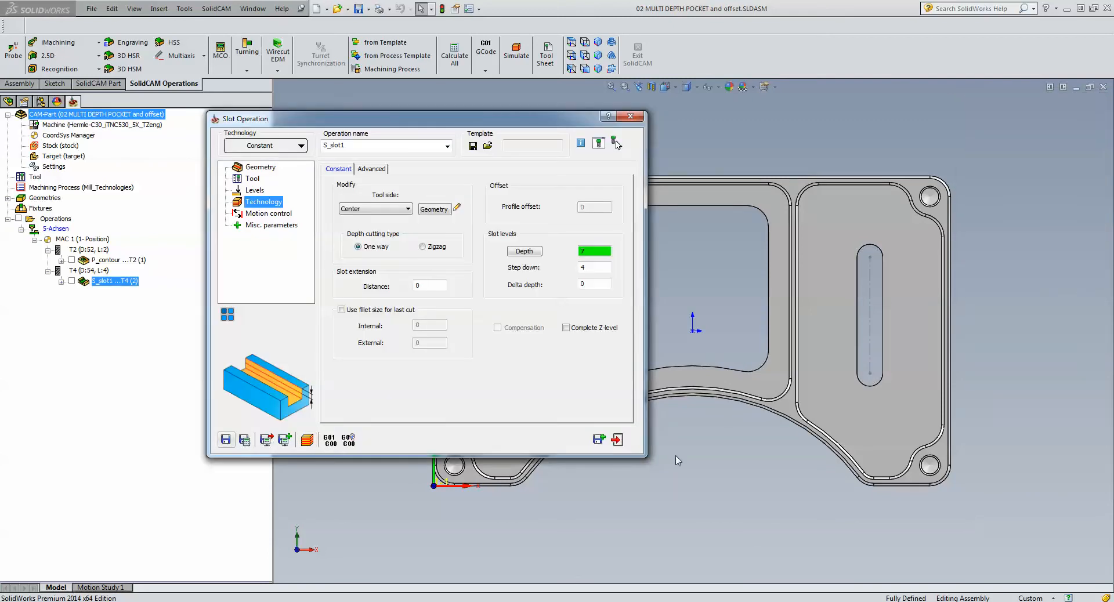
pyautogui.click(617, 439)
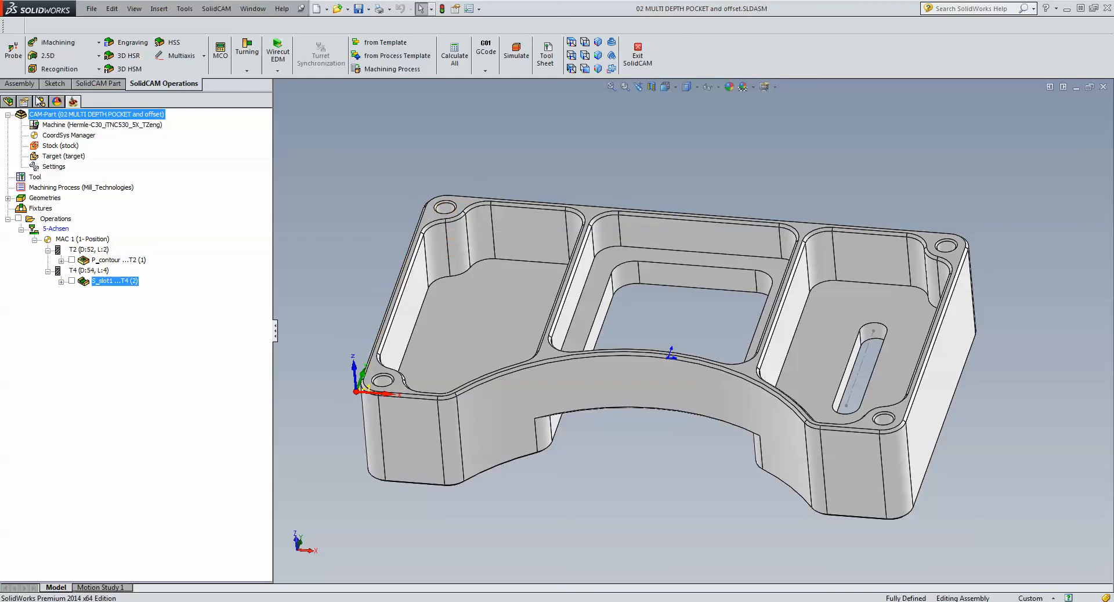
# - Add a 2.5D Drilling operation and define its geometry from the part's top face, using the four corner hole centers
pyautogui.click(58, 56)
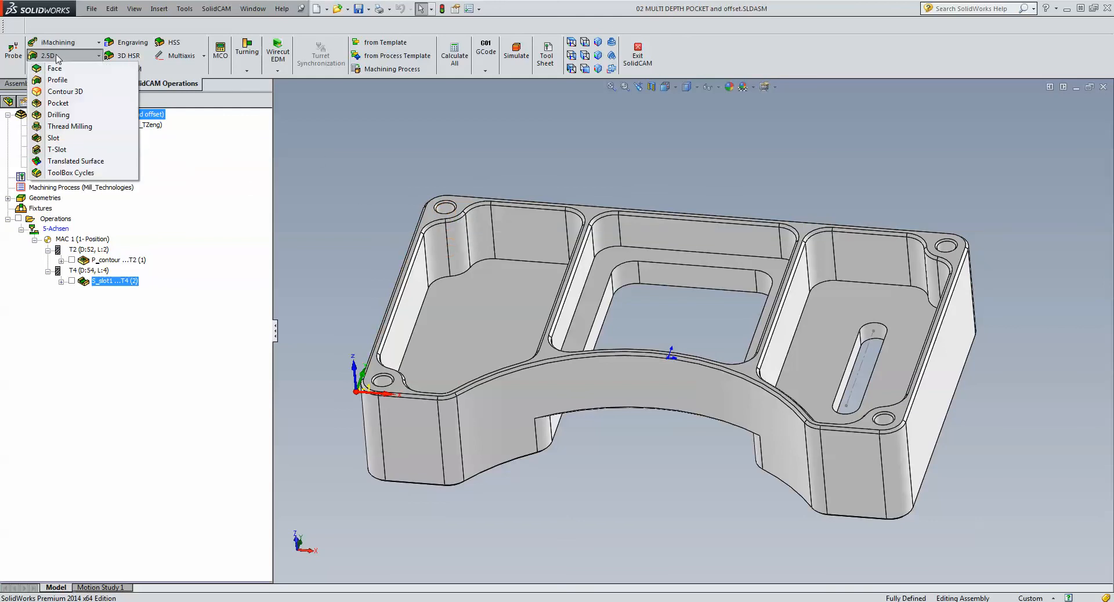
pyautogui.click(58, 114)
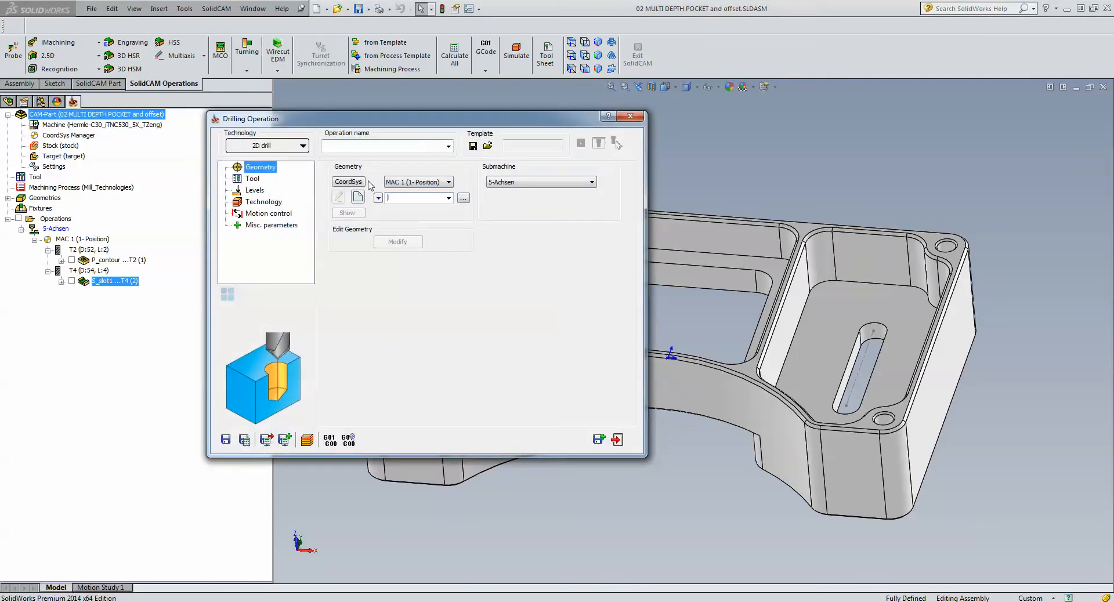
pyautogui.click(359, 198)
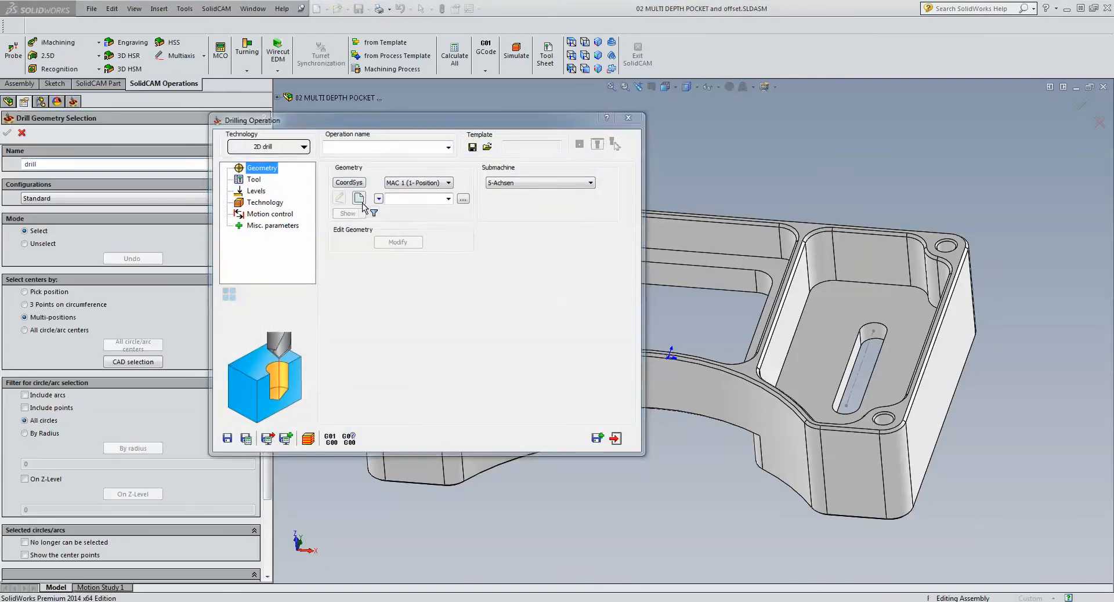
pyautogui.click(428, 219)
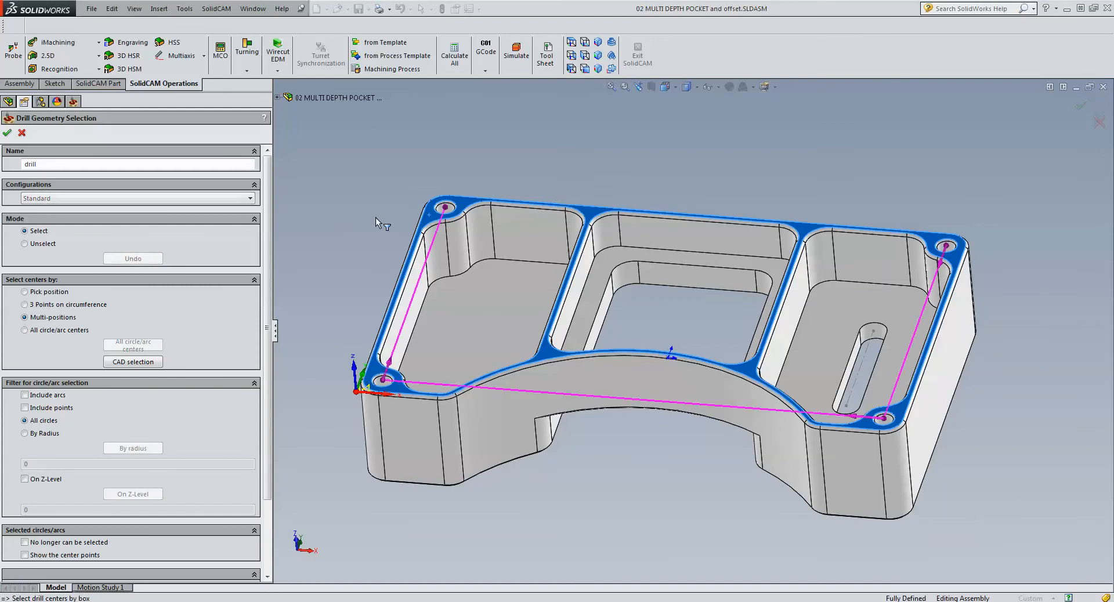
pyautogui.click(571, 42)
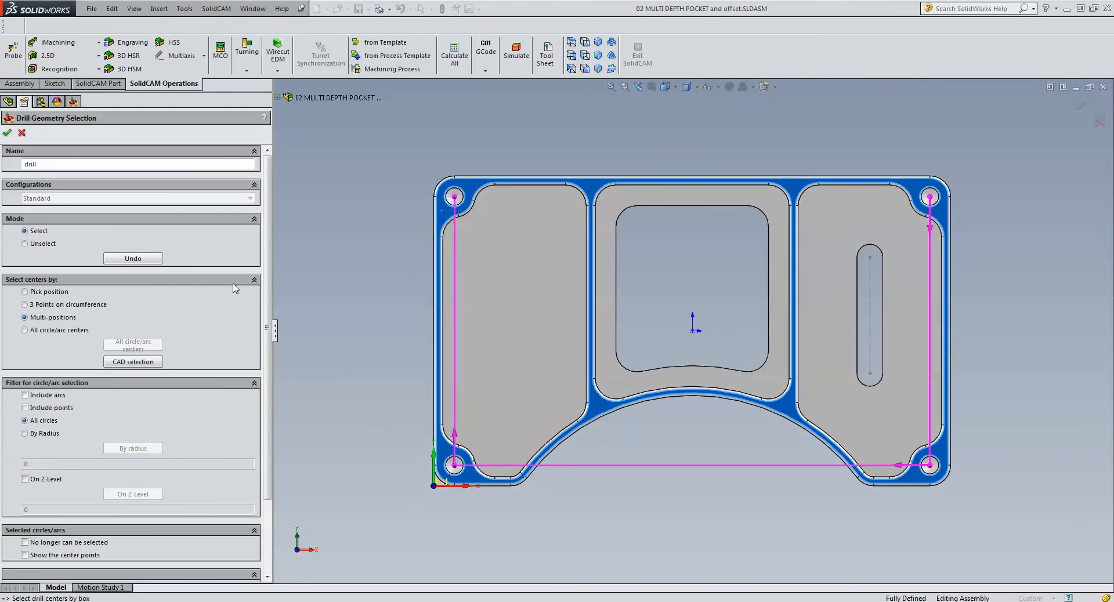
pyautogui.click(7, 133)
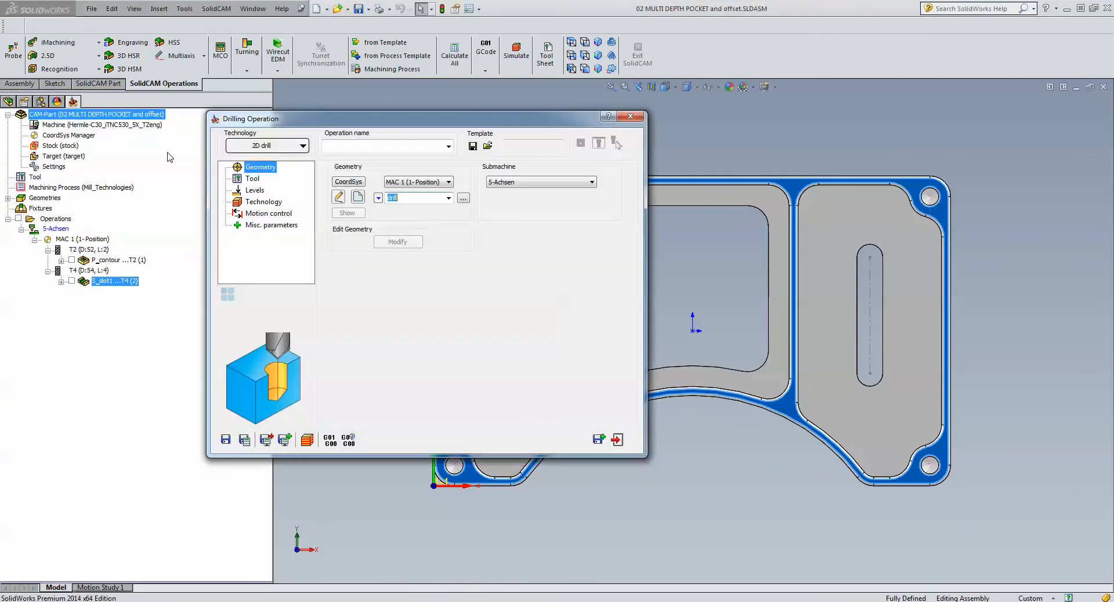
# - Add a new drill tool to the operation, taking its 6.8 mm diameter from the part's upper-right corner hole
pyautogui.click(253, 178)
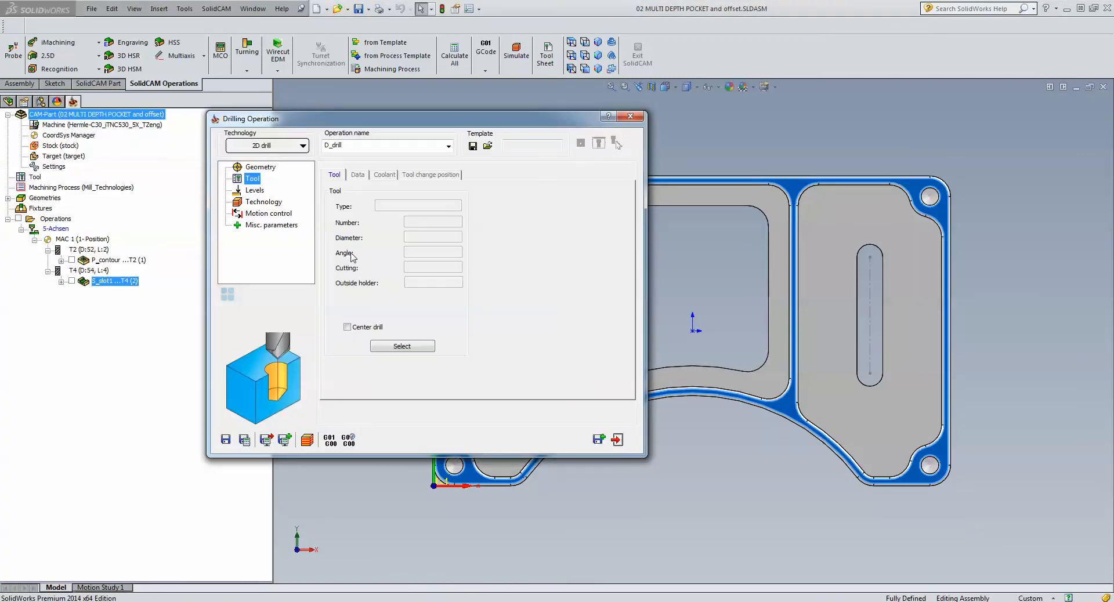
pyautogui.click(402, 346)
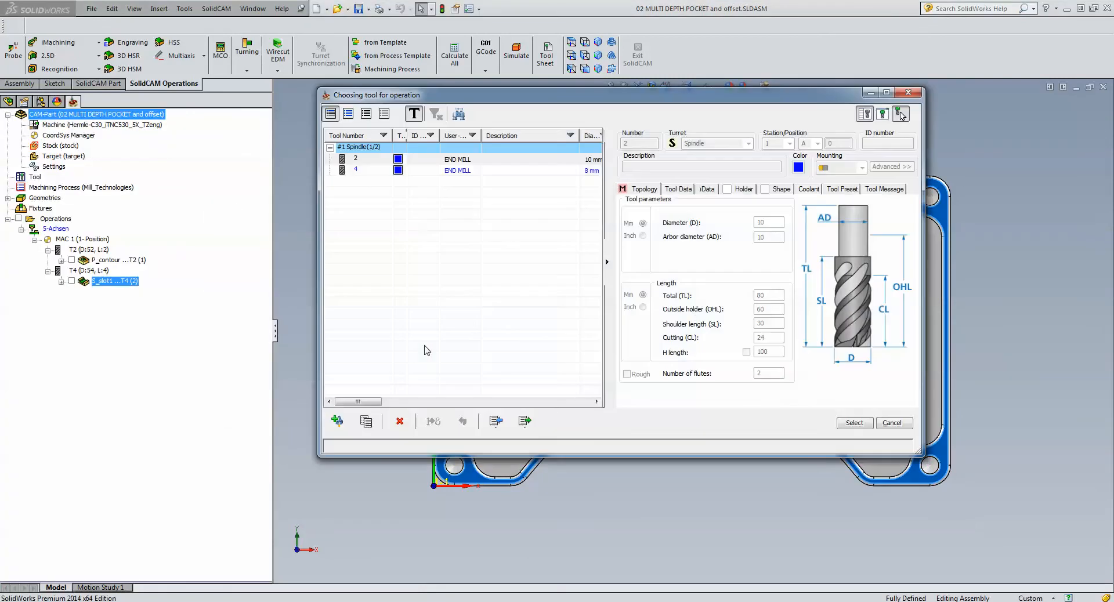
pyautogui.click(337, 421)
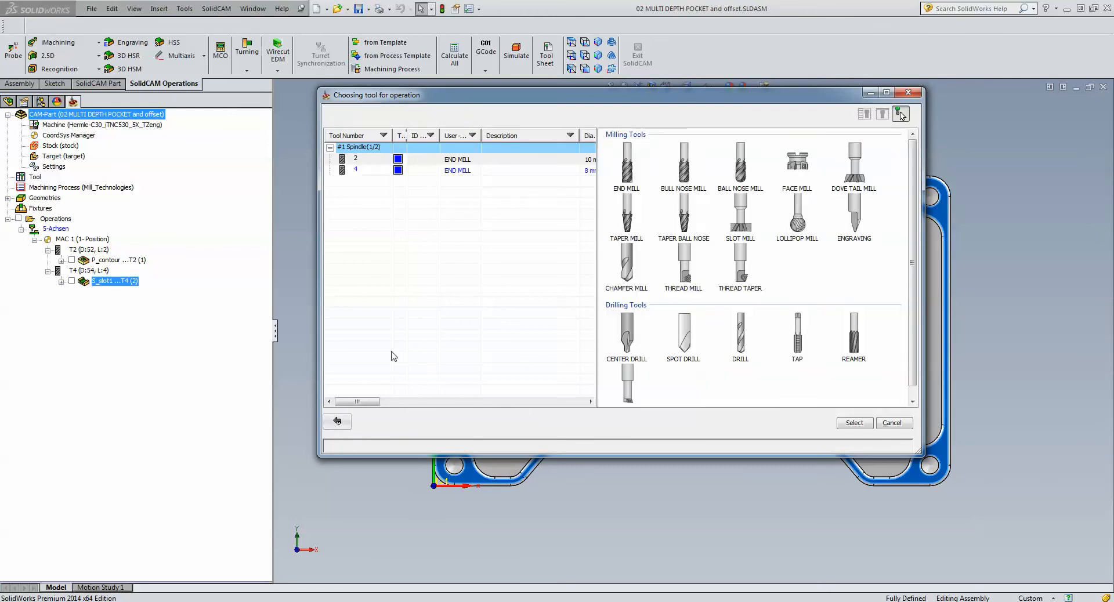
pyautogui.click(742, 344)
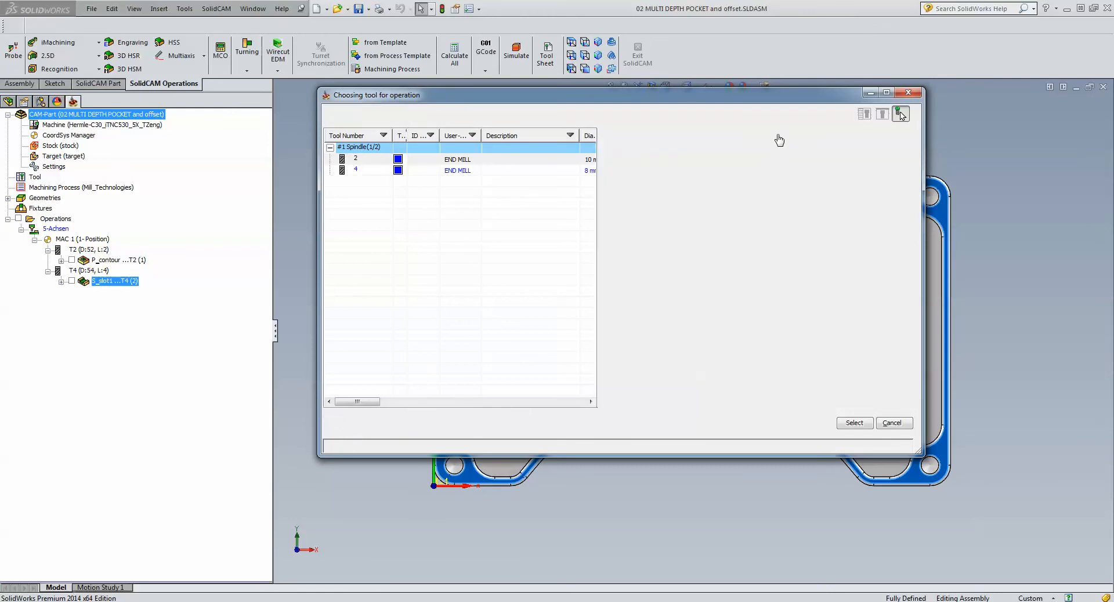
pyautogui.moveTo(777, 102); pyautogui.dragTo(549, 96)
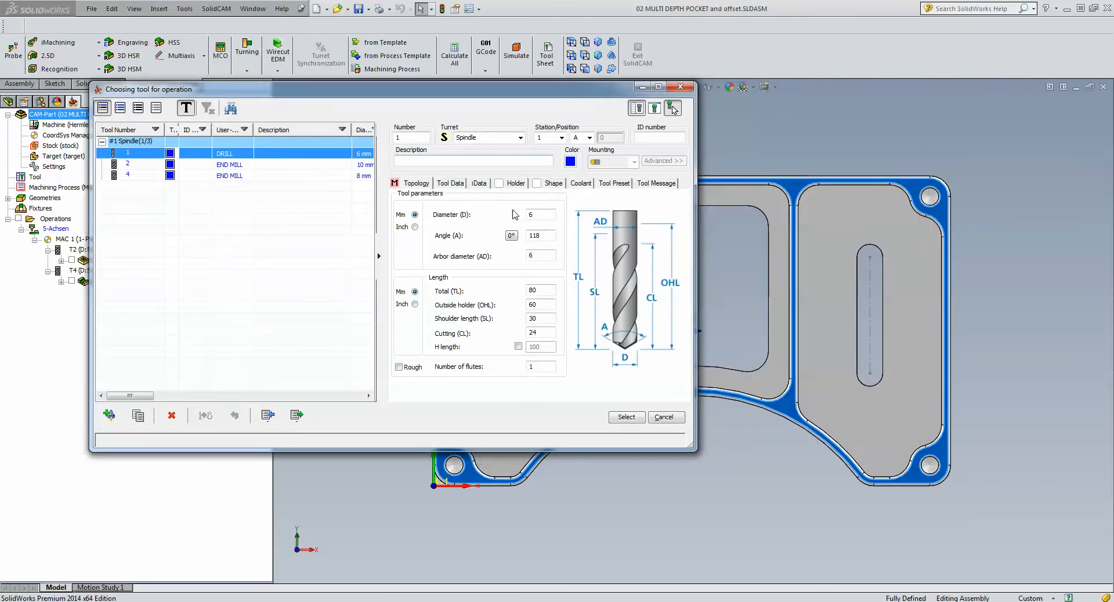
pyautogui.click(539, 215)
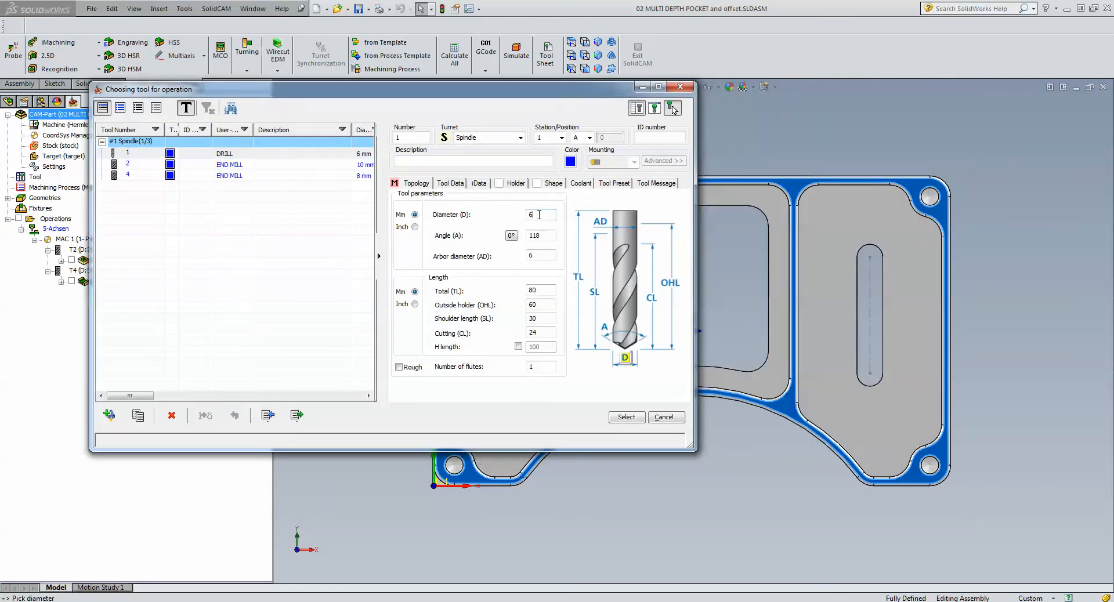
pyautogui.click(929, 195)
pyautogui.click(929, 195)
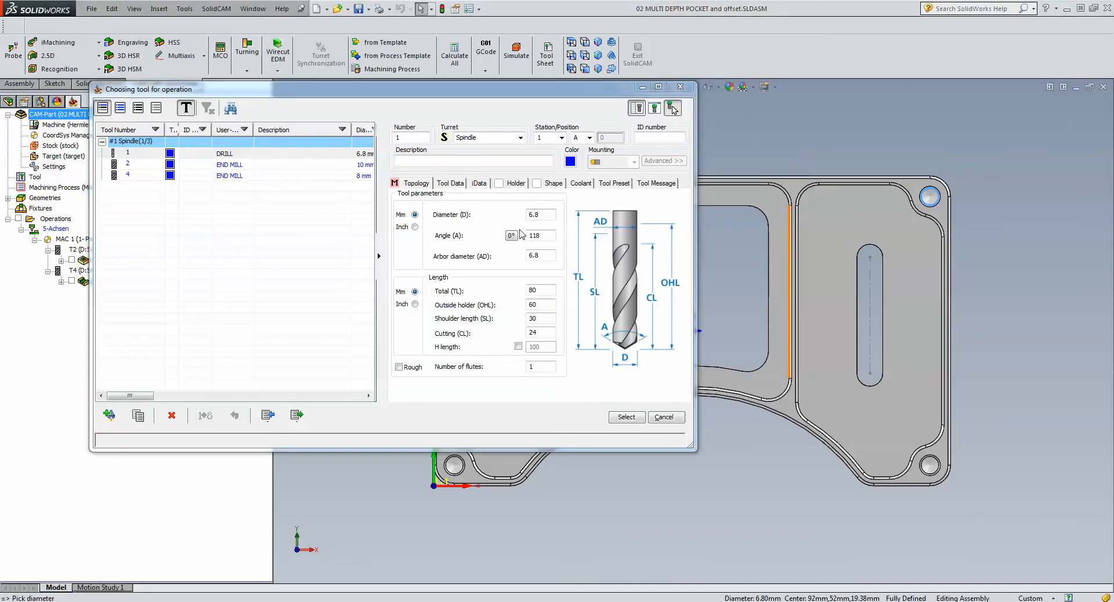
pyautogui.click(627, 417)
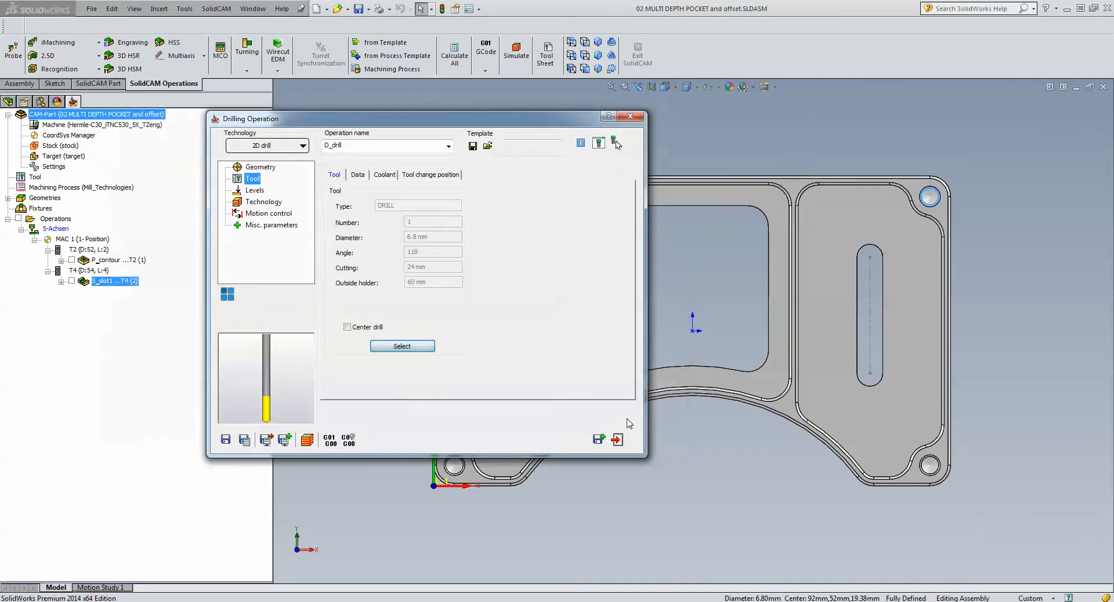
# - Define the drill depth from the bottom point of the upper-right corner hole and display the sorting and drill cycle settings
pyautogui.click(253, 191)
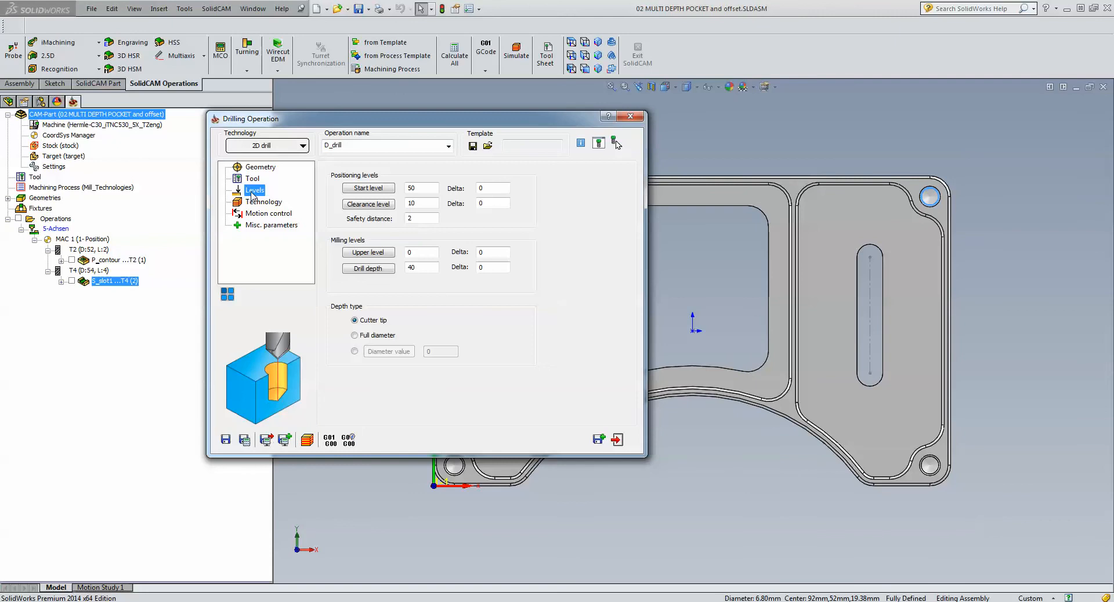
pyautogui.click(369, 268)
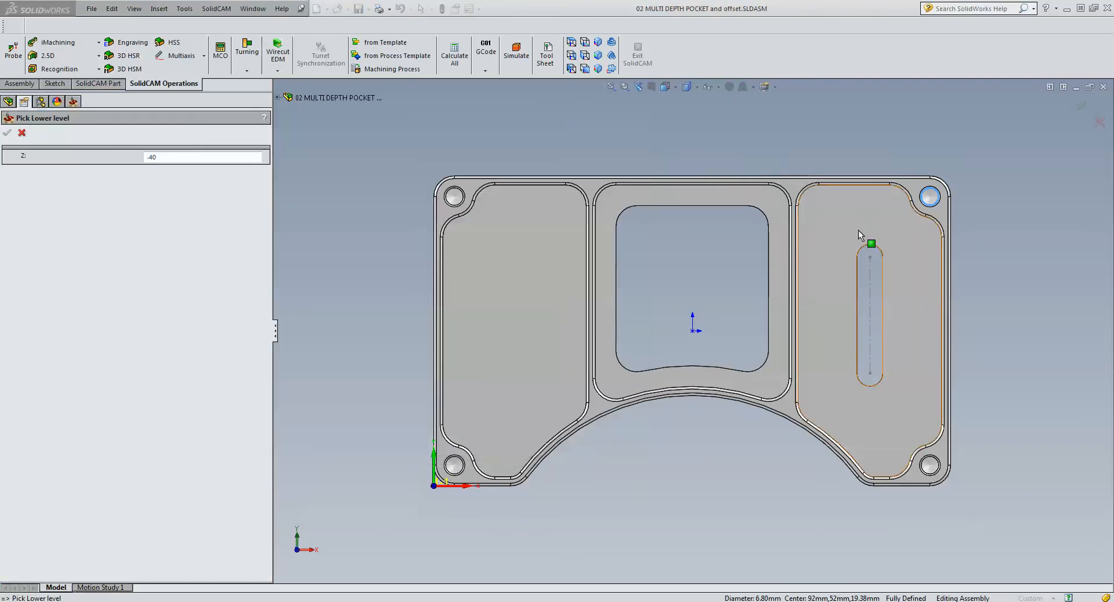
pyautogui.click(921, 204)
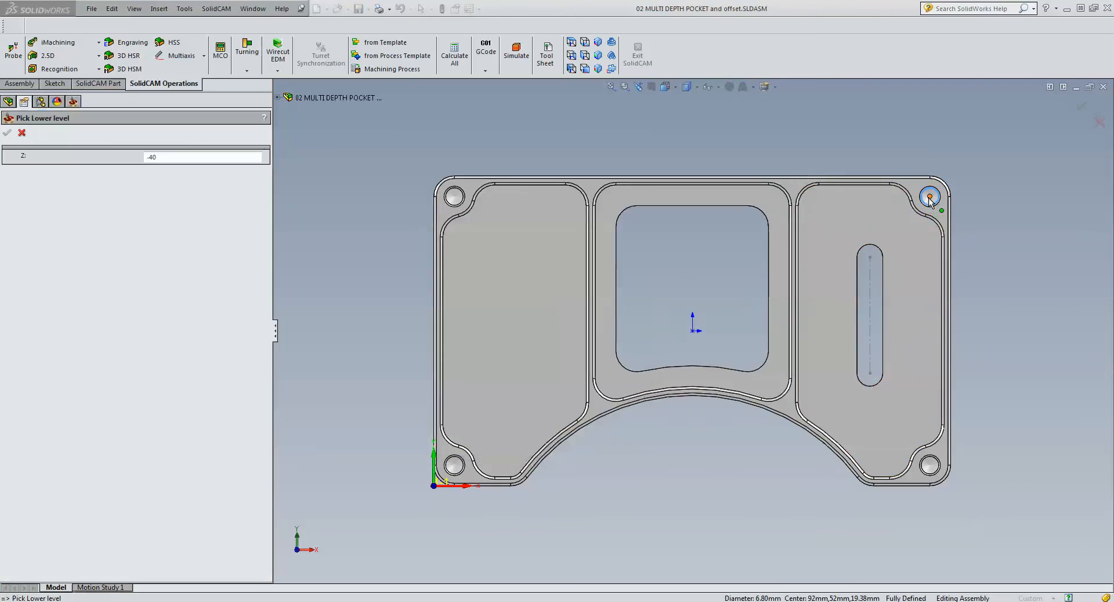
pyautogui.click(7, 132)
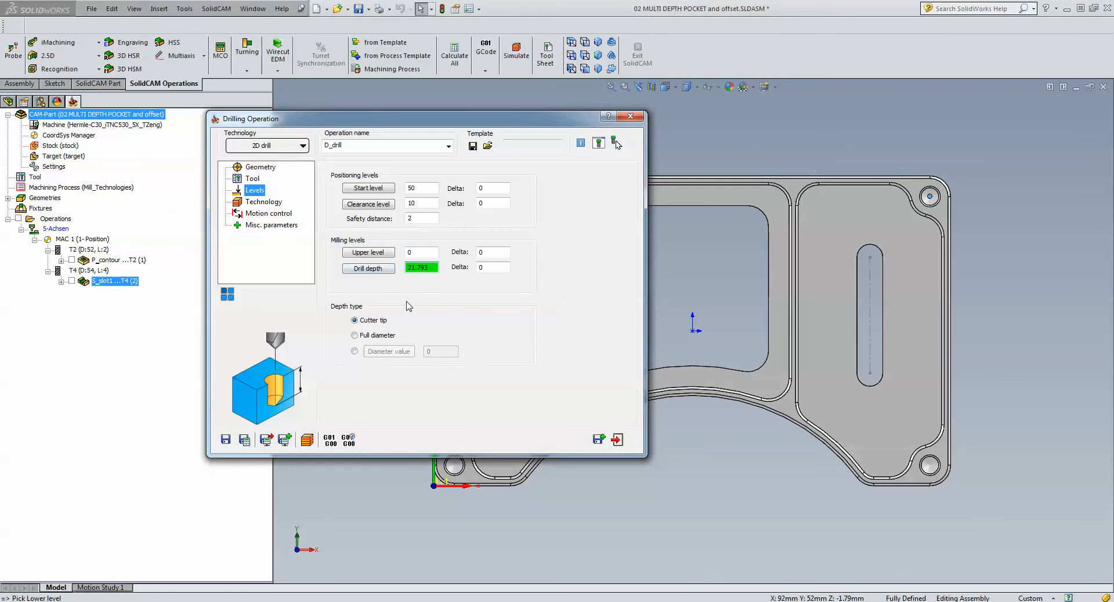
pyautogui.click(264, 203)
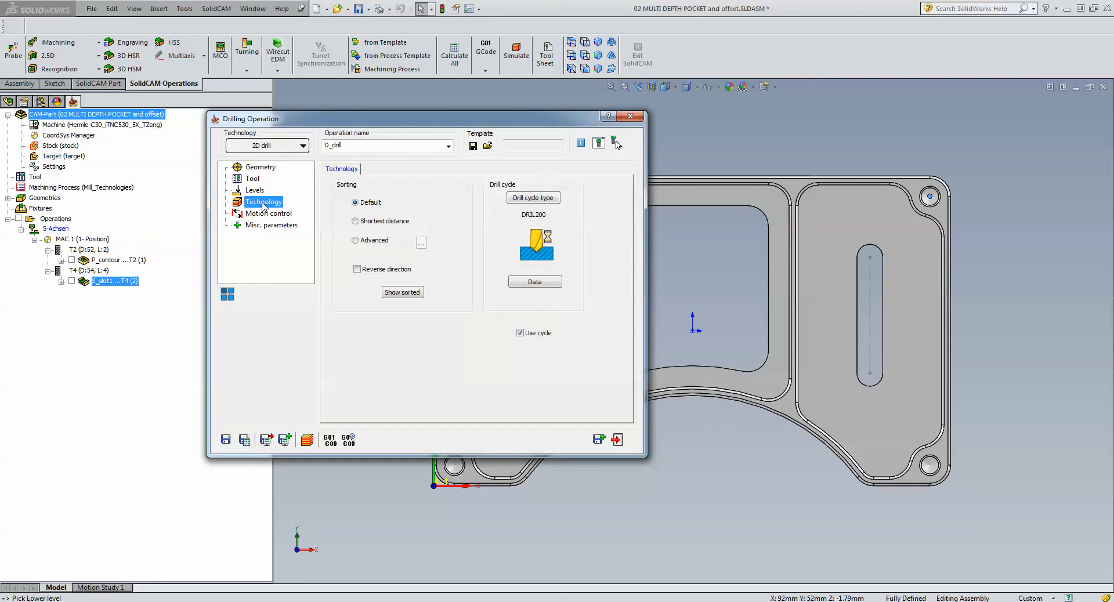
# - Open the drill geometry for modification and highlight each of the four hole positions in turn
pyautogui.click(256, 170)
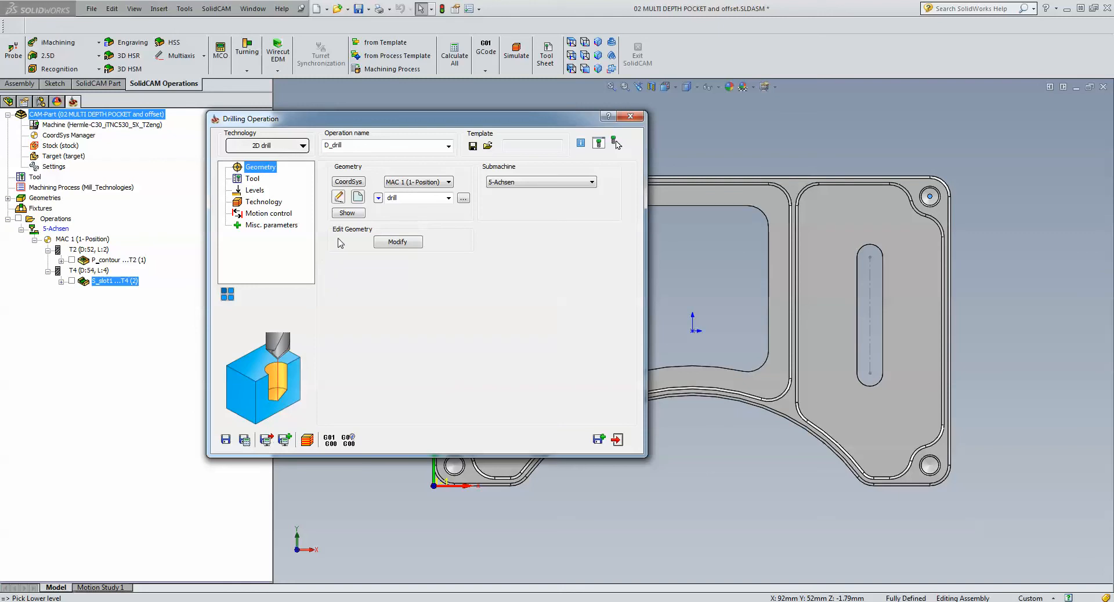
pyautogui.click(399, 242)
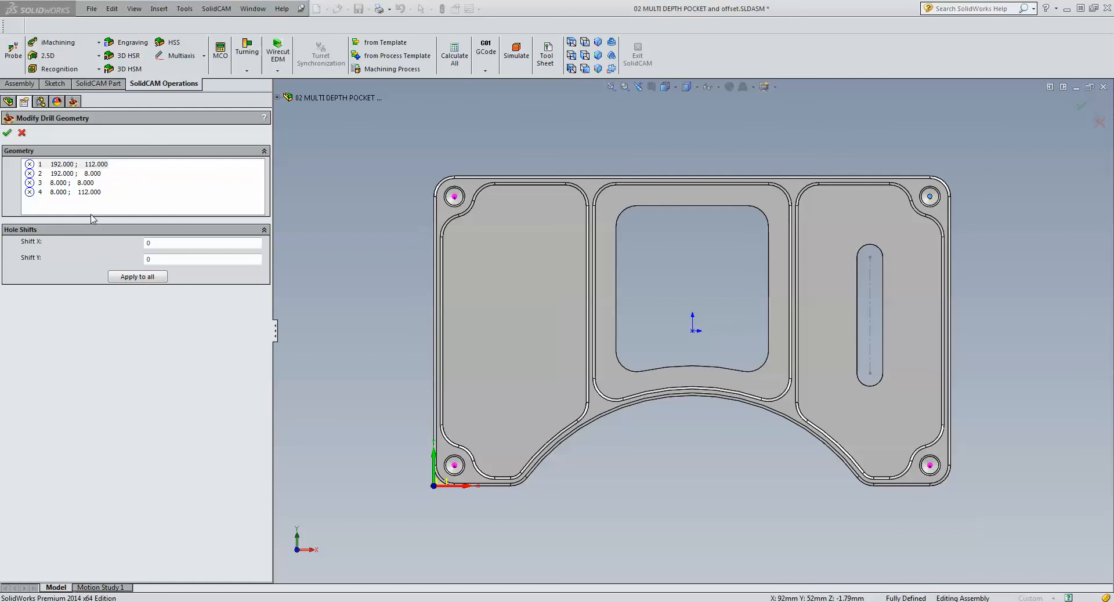
pyautogui.click(58, 167)
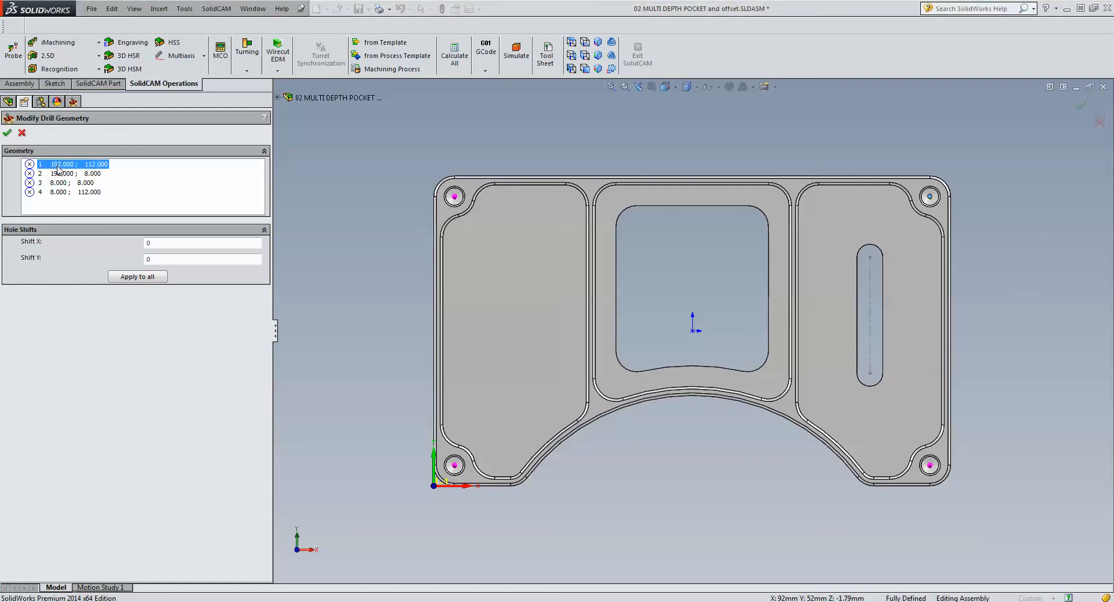
pyautogui.click(58, 176)
pyautogui.click(59, 184)
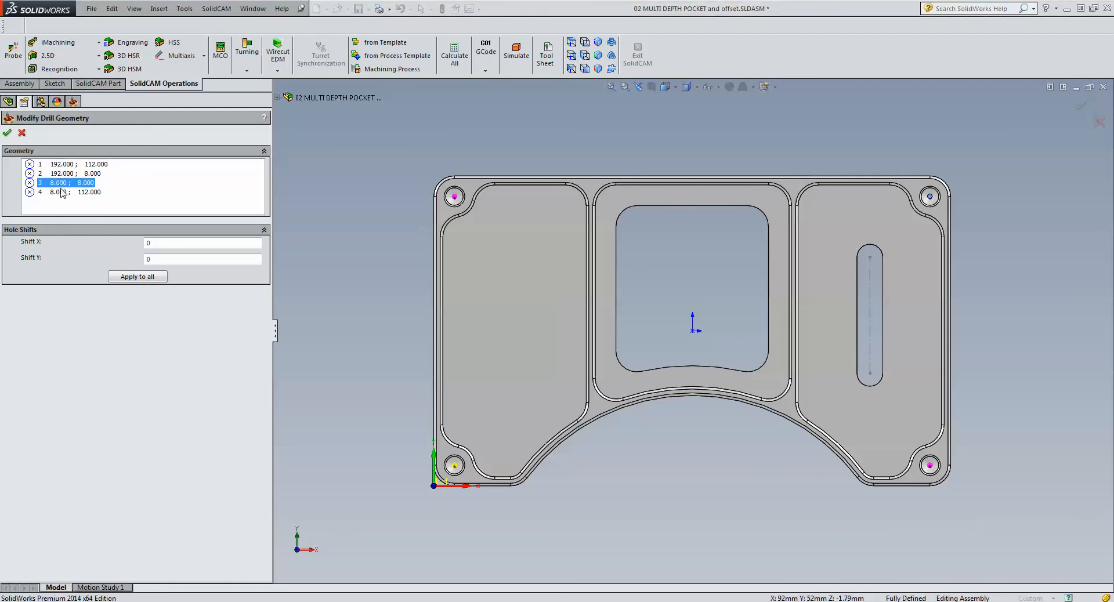
pyautogui.click(60, 192)
# - Shift hole position 1 by 1 in X and also offset it in the negative Y direction
pyautogui.click(60, 166)
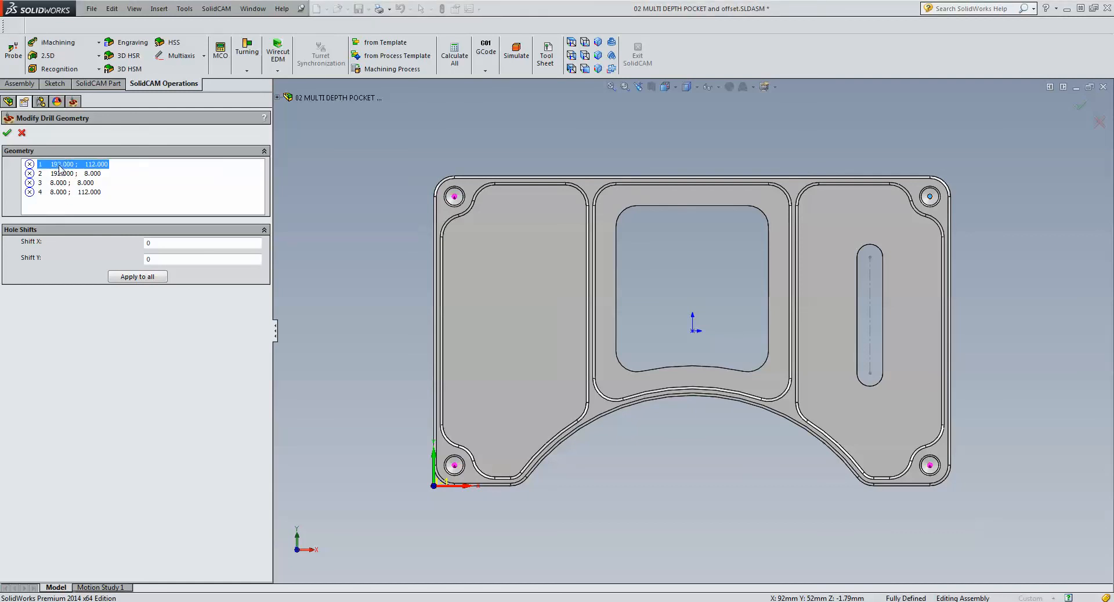
pyautogui.click(164, 244)
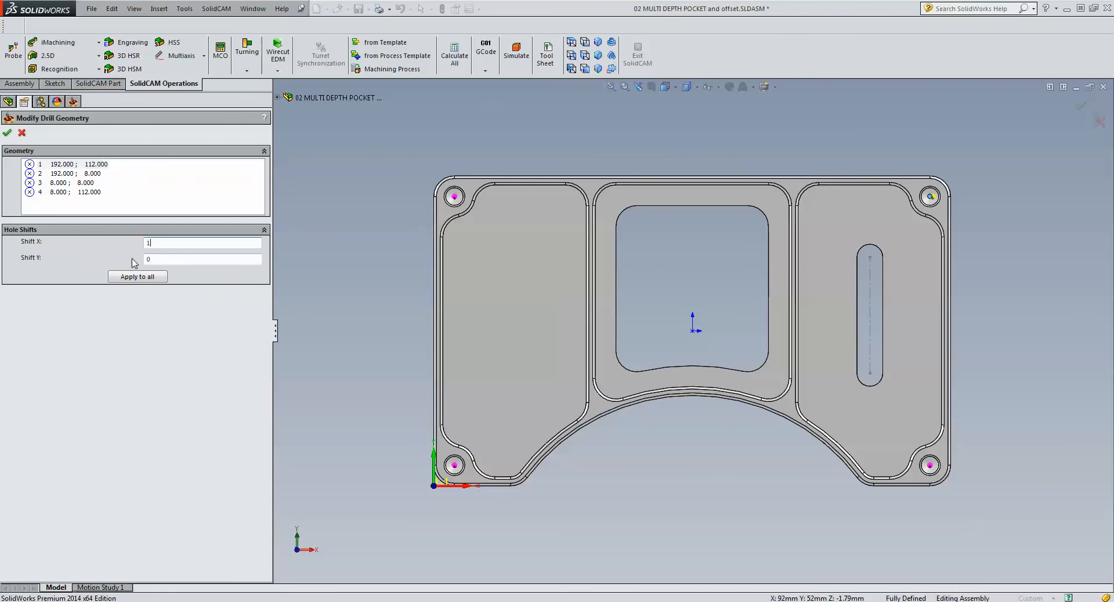
pyautogui.click(168, 260)
# - Shift hole position 3 by 0.1 in X and -0.3 in Y, and accept the modified drill geometry
pyautogui.click(51, 173)
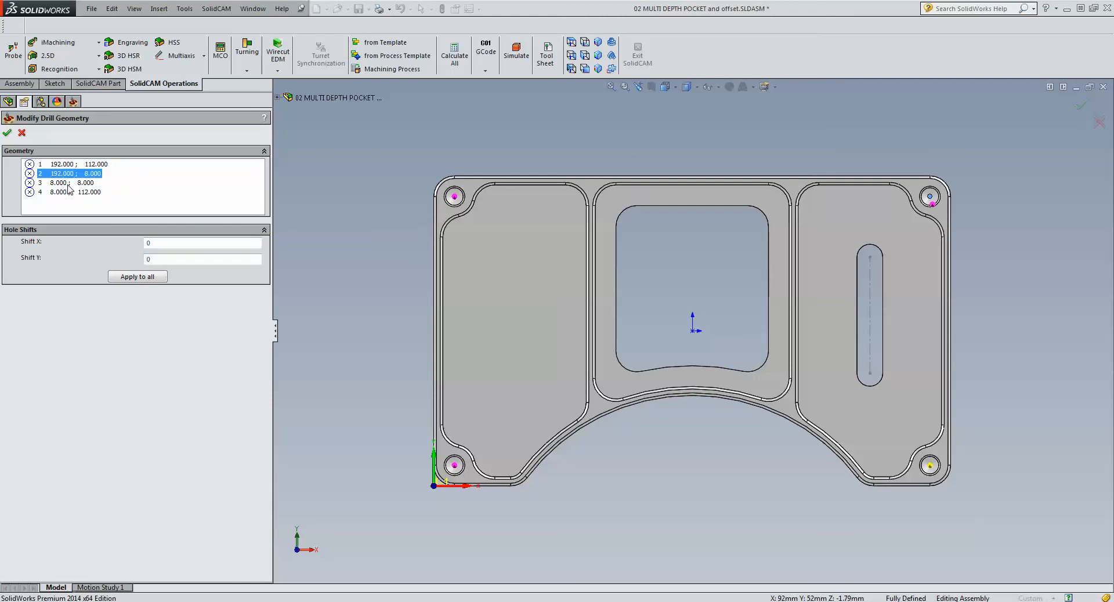
pyautogui.click(69, 184)
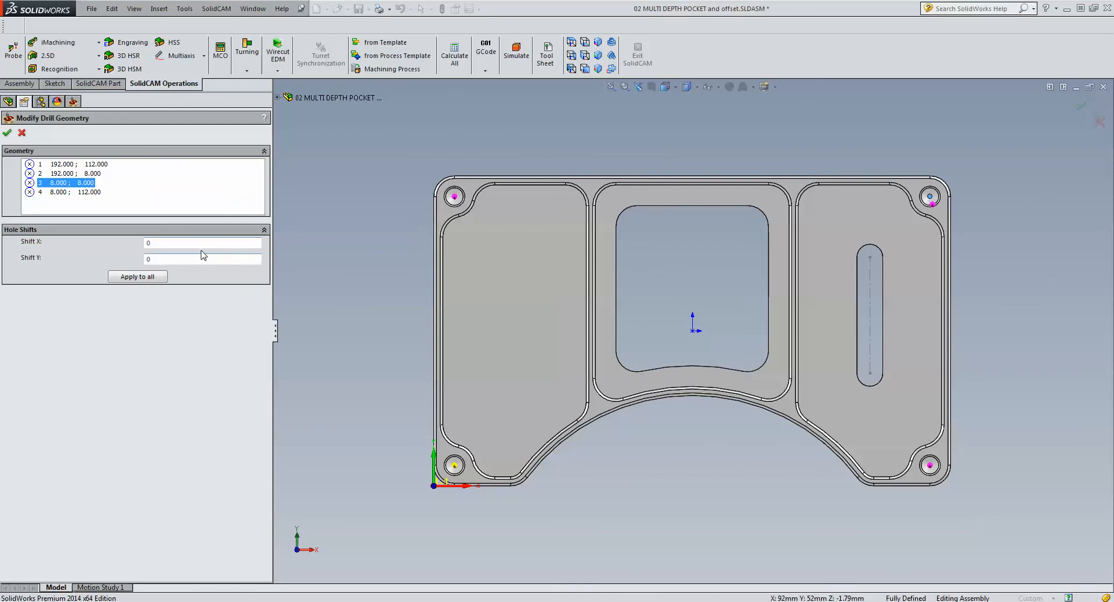
pyautogui.moveTo(188, 243); pyautogui.dragTo(40, 246)
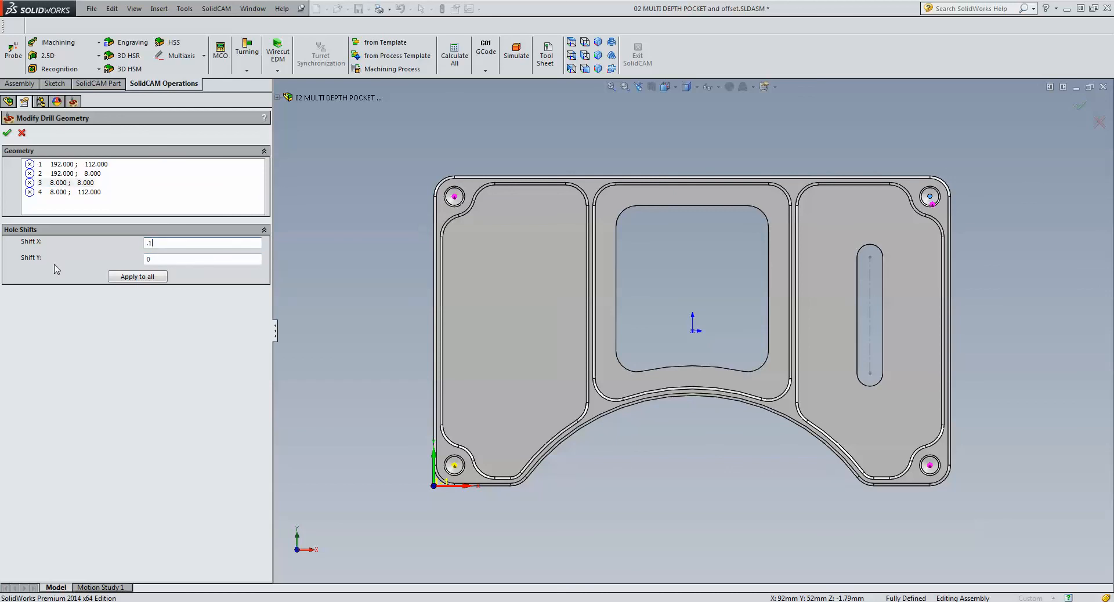
pyautogui.scroll(-5, 451, 476)
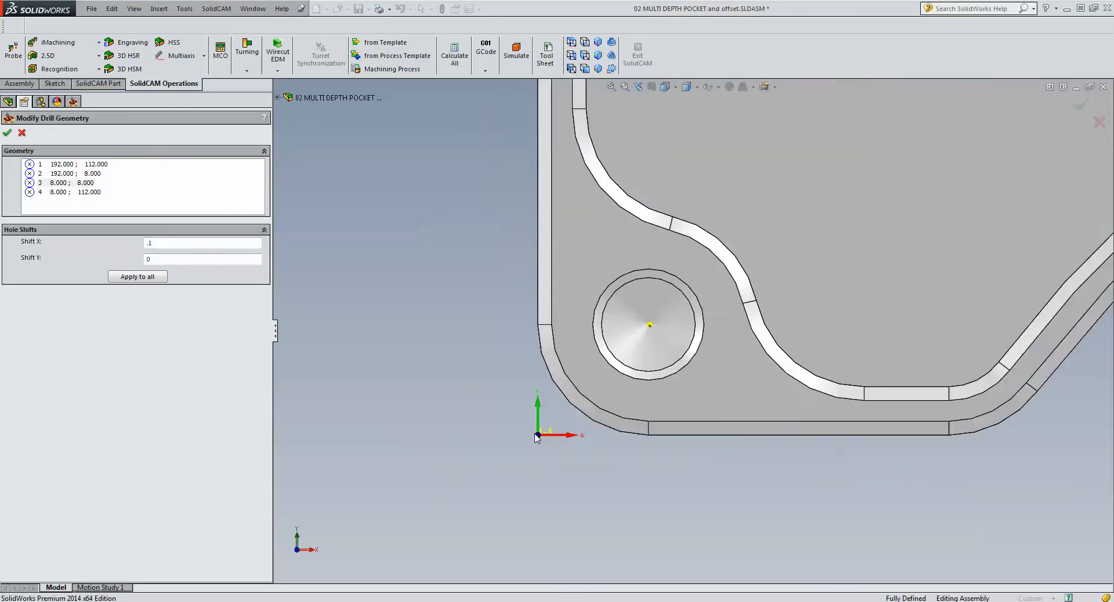
pyautogui.scroll(-8, 704, 298)
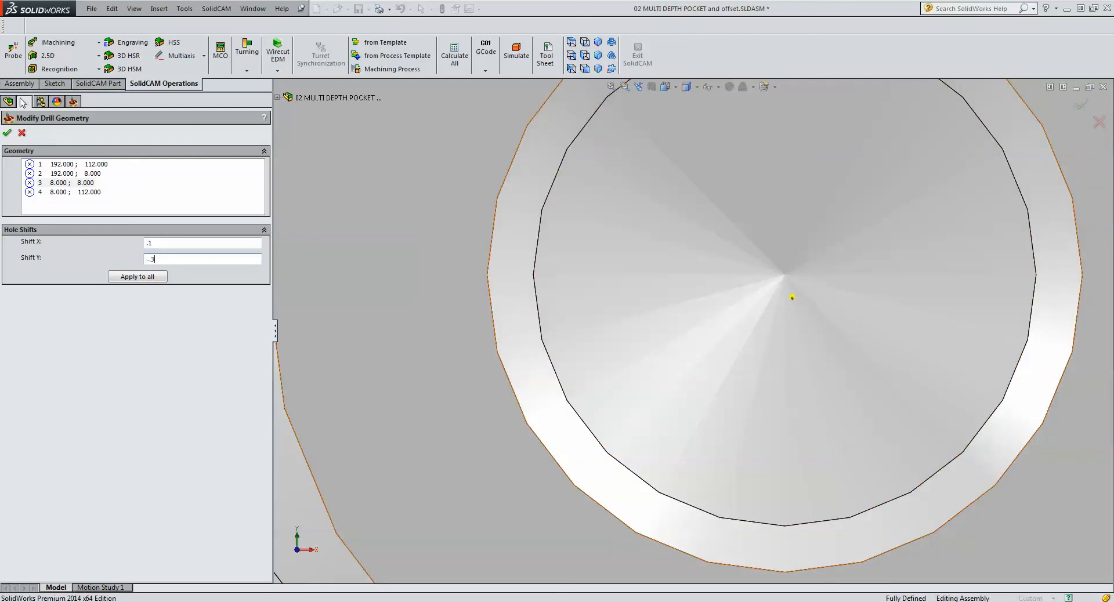
pyautogui.click(7, 134)
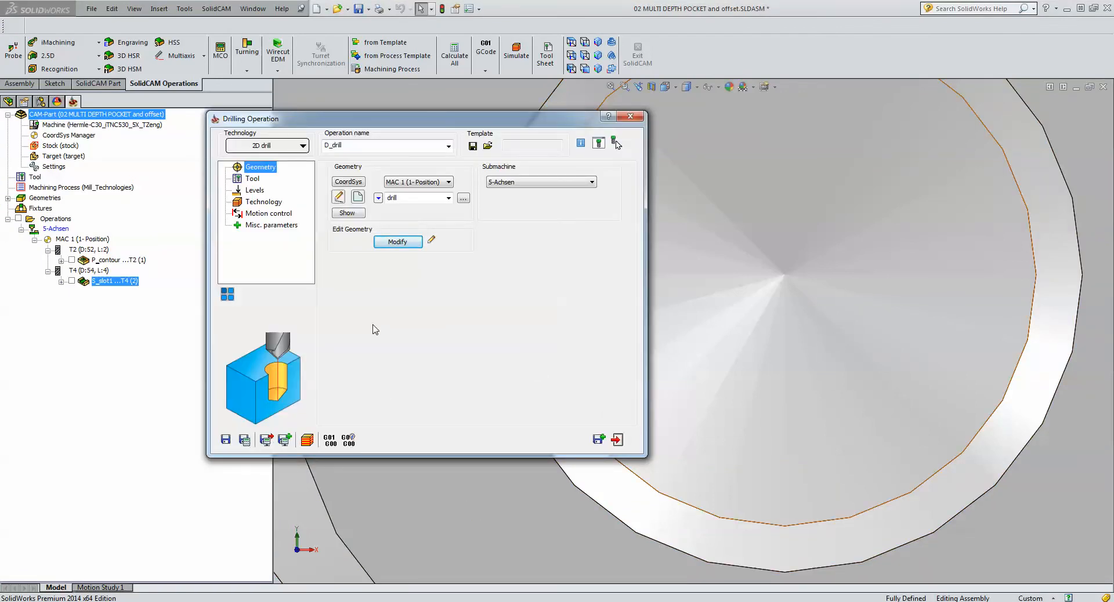
# - Save and calculate the drilling operation, simulate it in SolidVerify on the isometric part, and close the operation
pyautogui.click(597, 42)
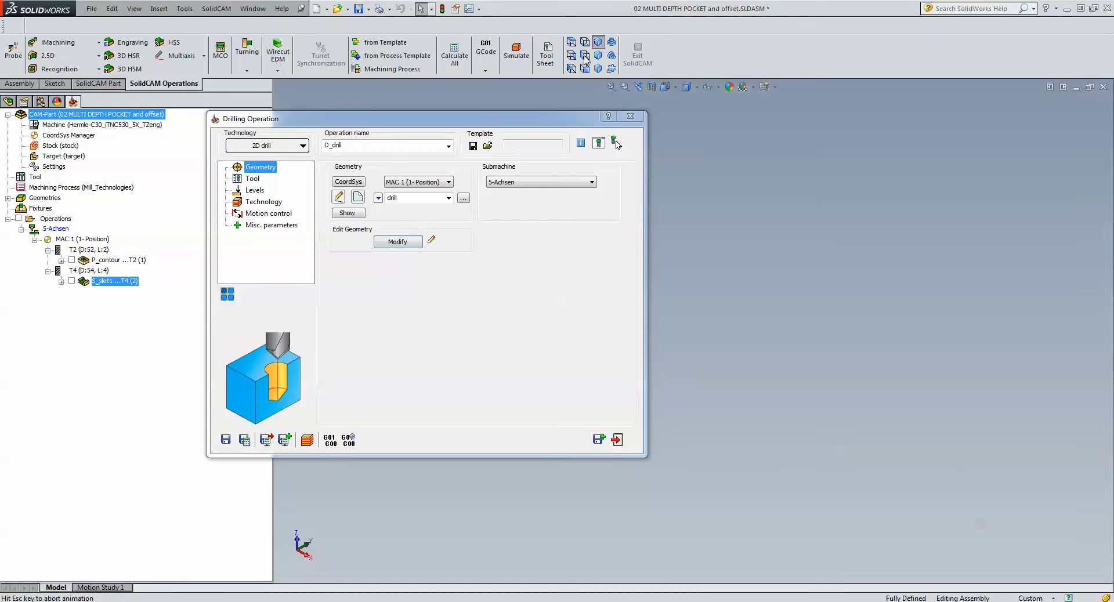
pyautogui.click(246, 447)
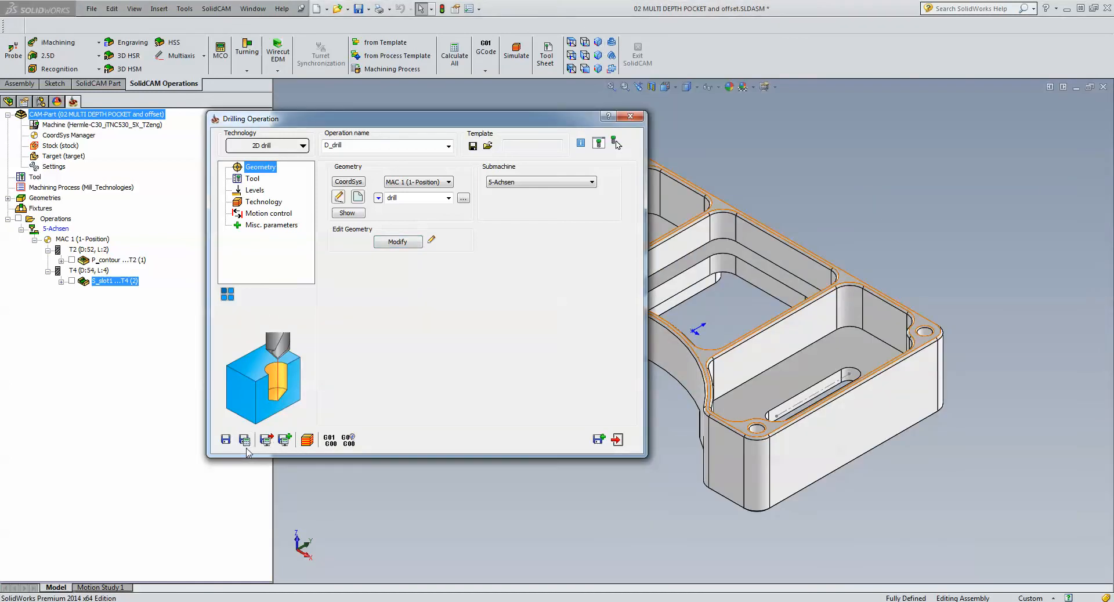
pyautogui.click(306, 440)
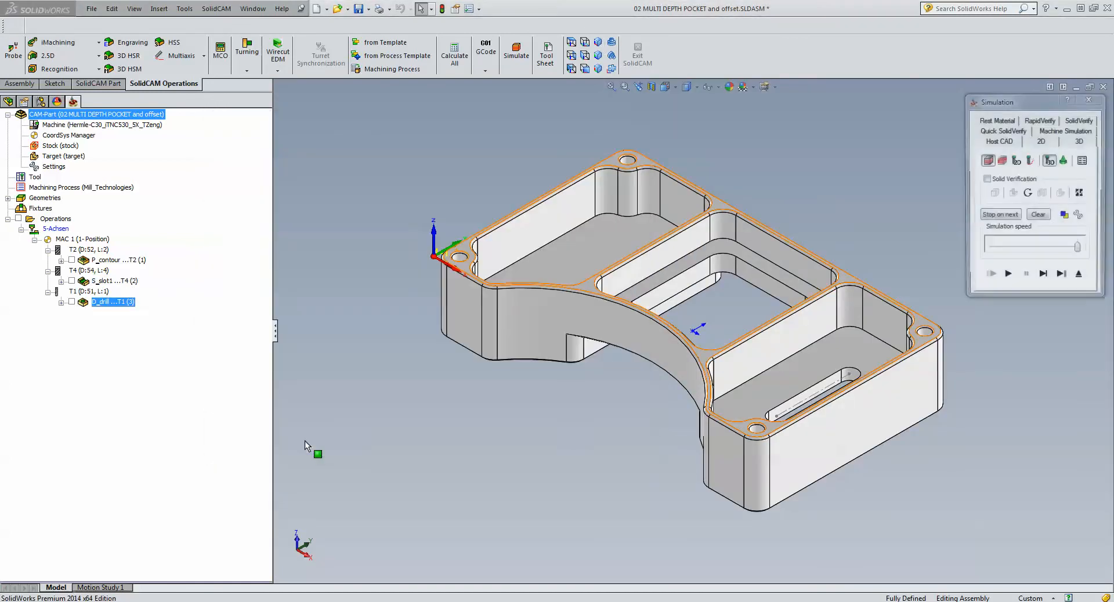
pyautogui.click(1075, 122)
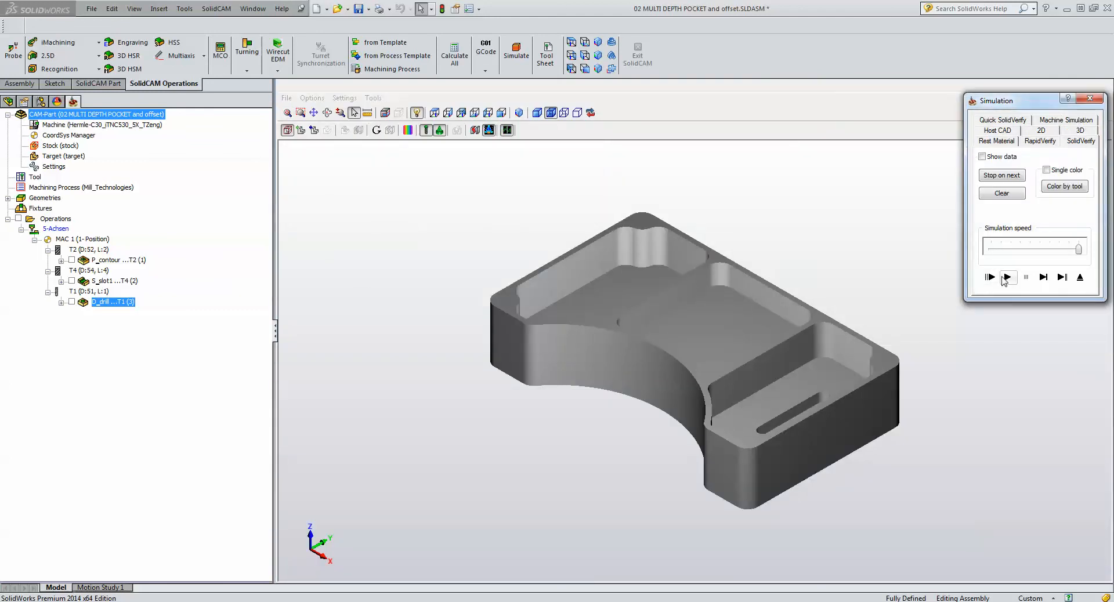
pyautogui.click(1007, 277)
pyautogui.click(1079, 277)
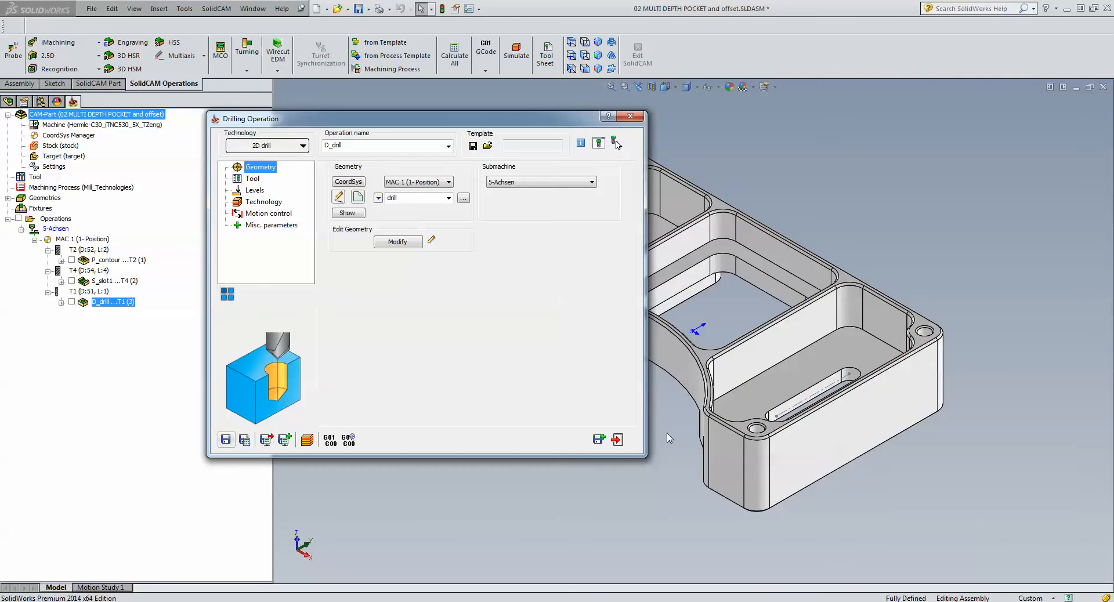
pyautogui.click(617, 439)
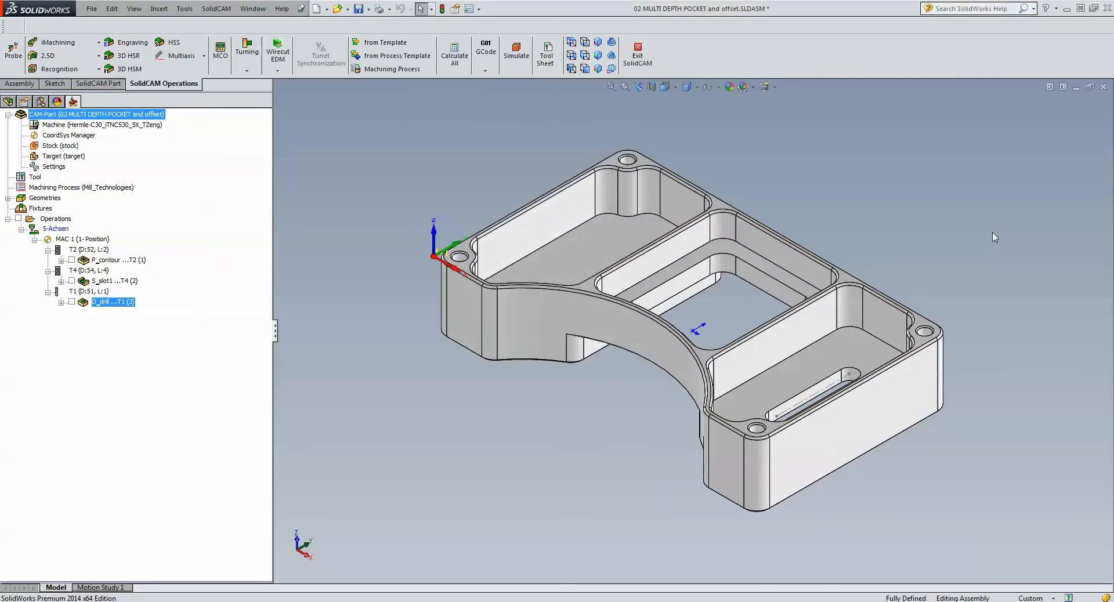
# - Close the current CAM-Part and open the CAM-Part 03 color selection.prz
pyautogui.click(1103, 87)
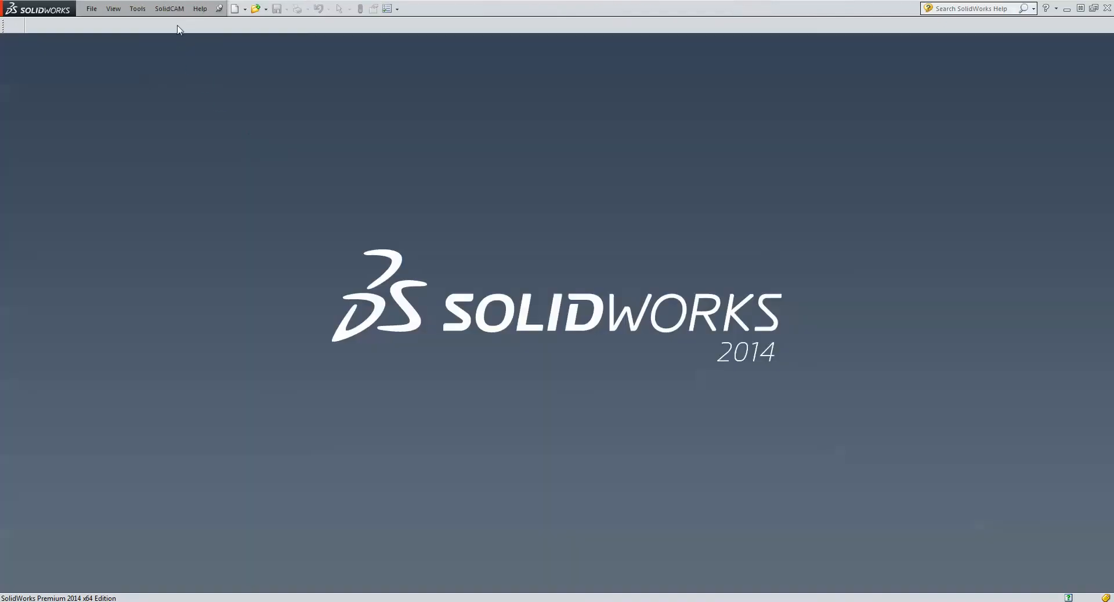
pyautogui.click(176, 12)
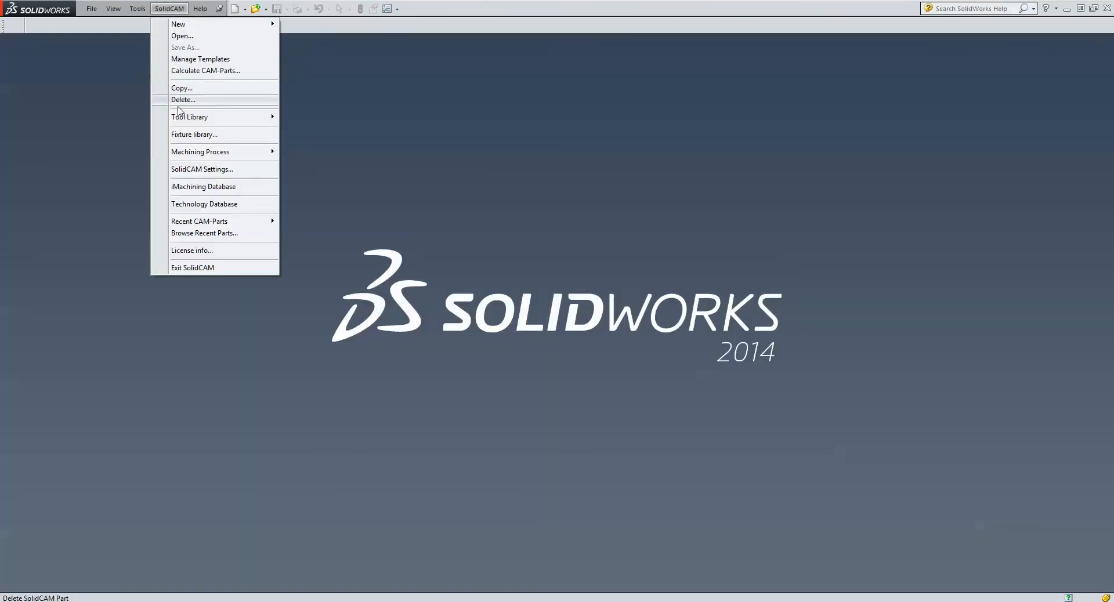
pyautogui.click(189, 37)
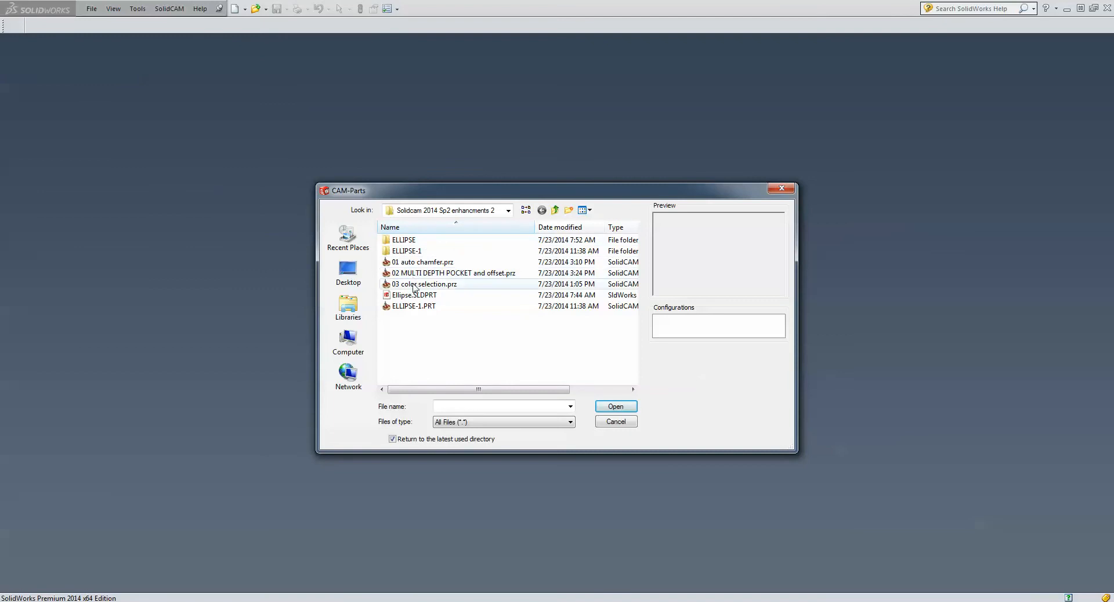
pyautogui.click(414, 285)
pyautogui.click(616, 406)
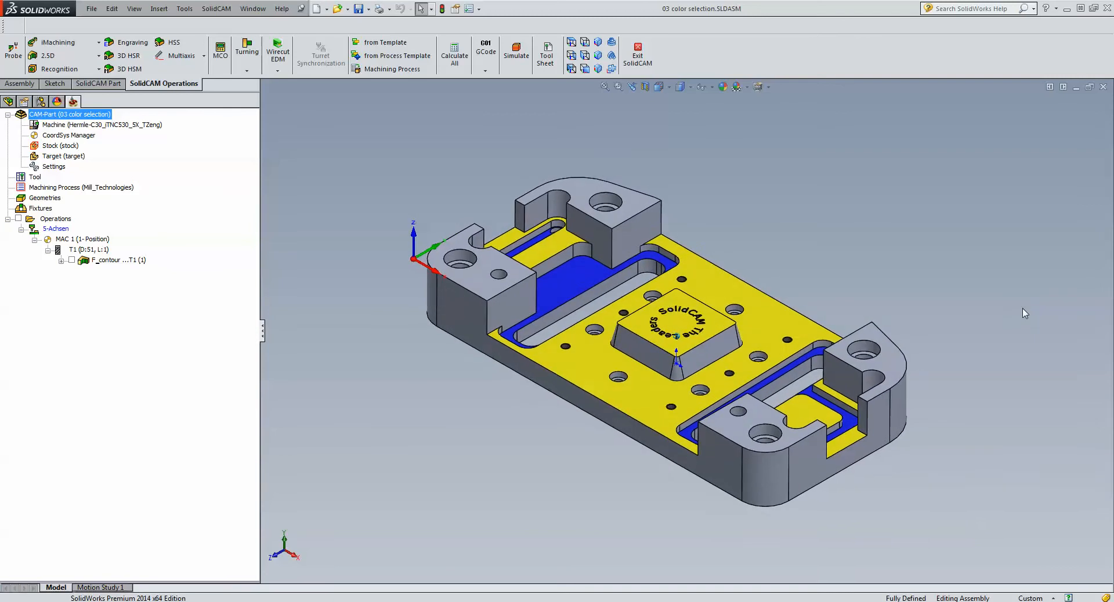
# - Open the F_contour profile operation and review its contour geometry in plan view and its technology settings
pyautogui.moveTo(793, 367); pyautogui.dragTo(803, 371, button='middle')
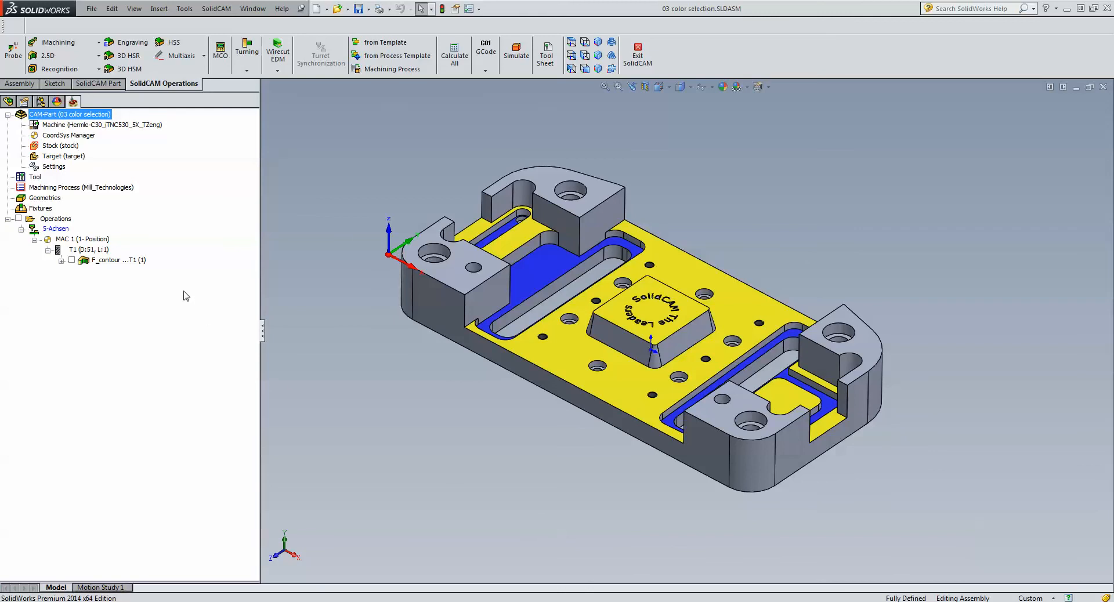
pyautogui.doubleClick(125, 262)
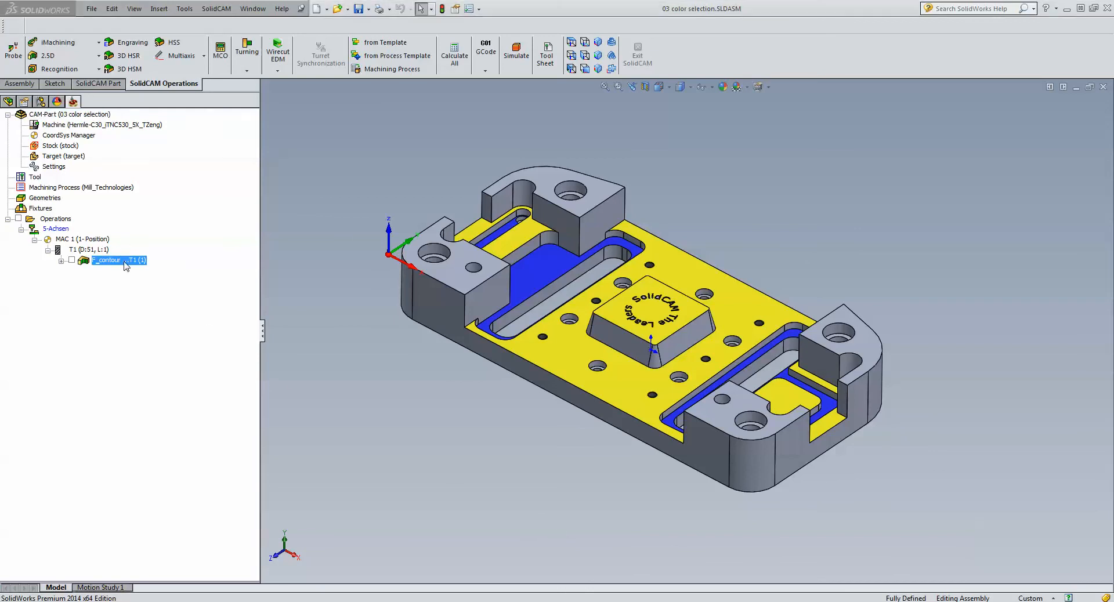
pyautogui.click(572, 43)
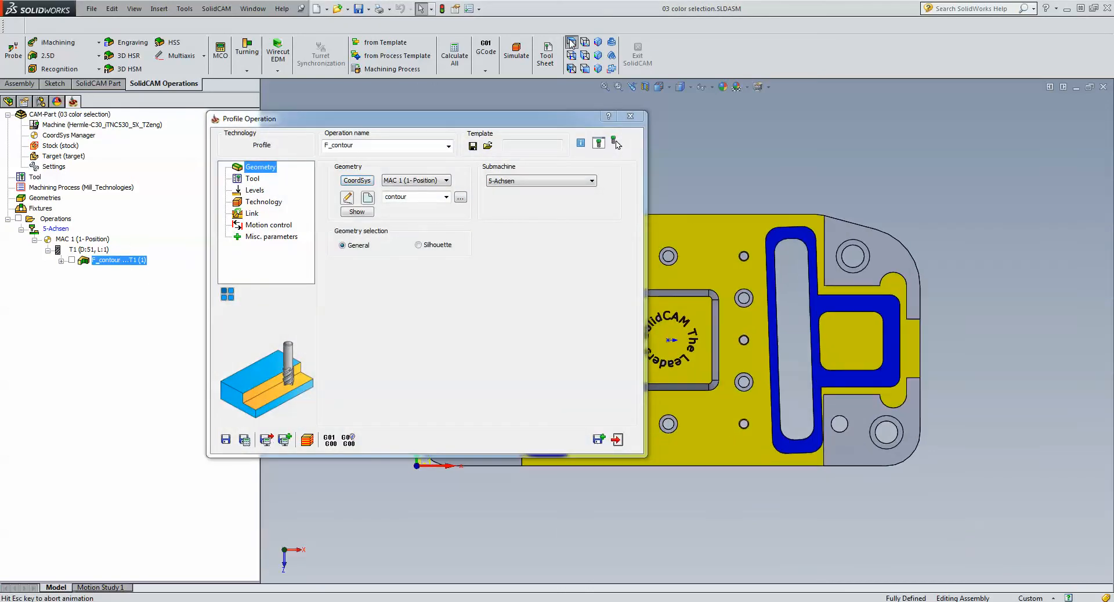
pyautogui.click(358, 211)
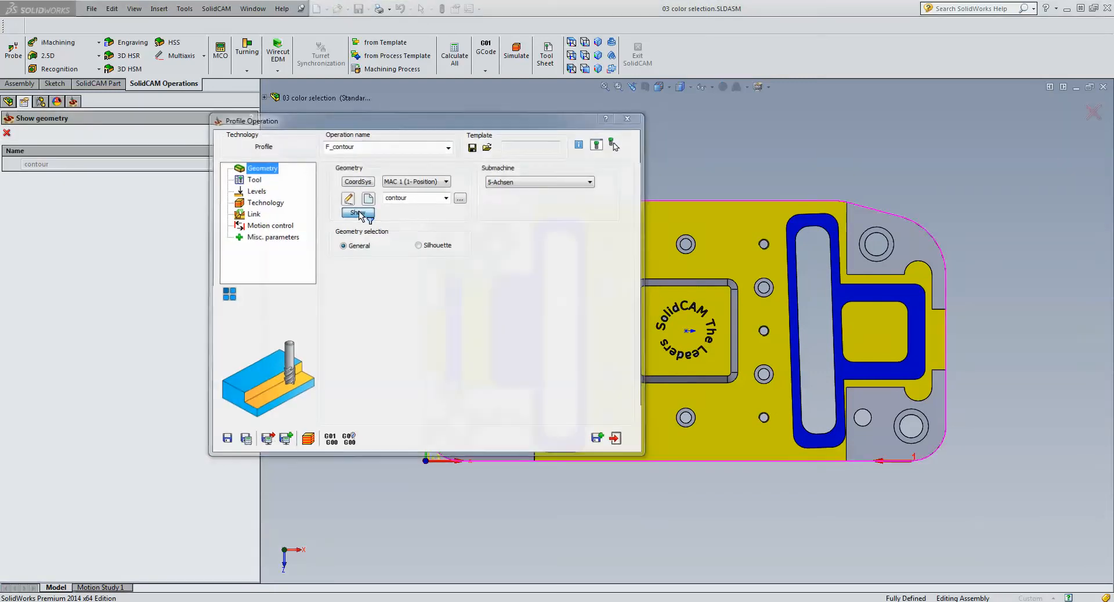
pyautogui.click(7, 133)
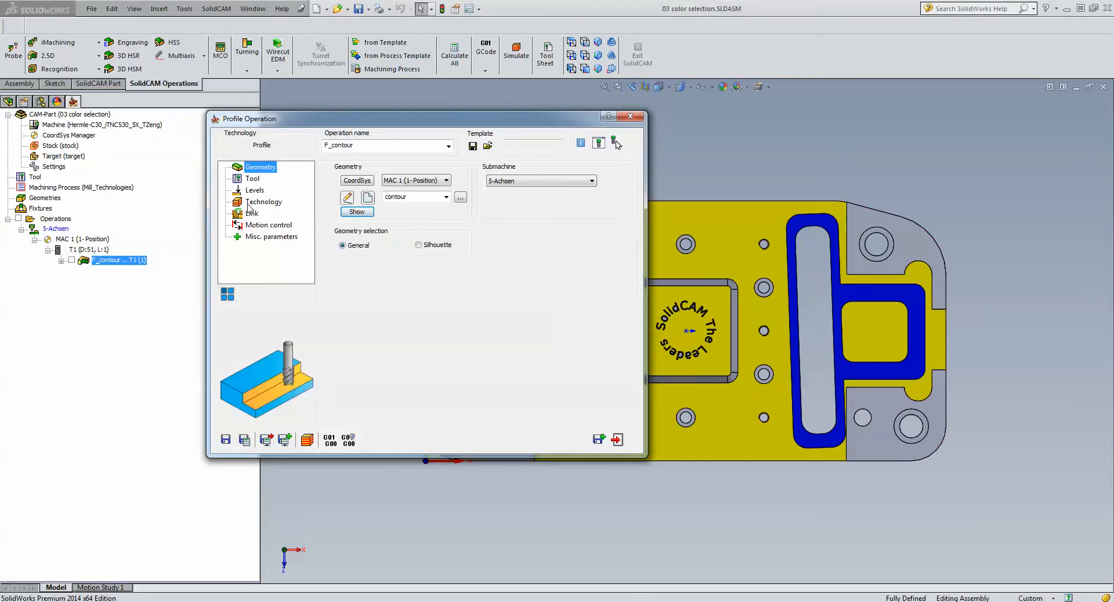
pyautogui.click(257, 205)
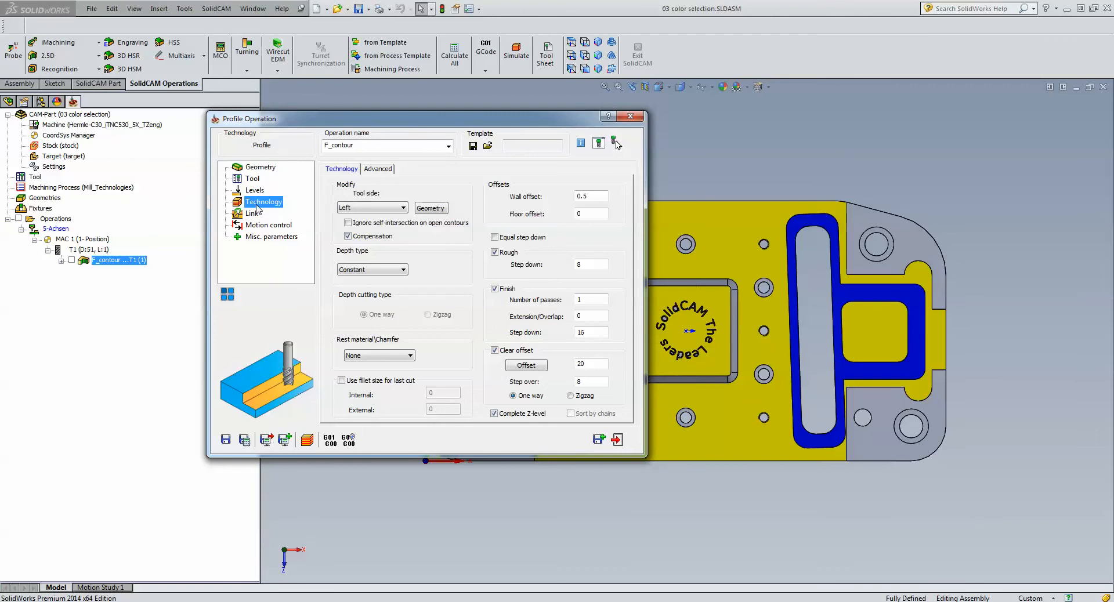
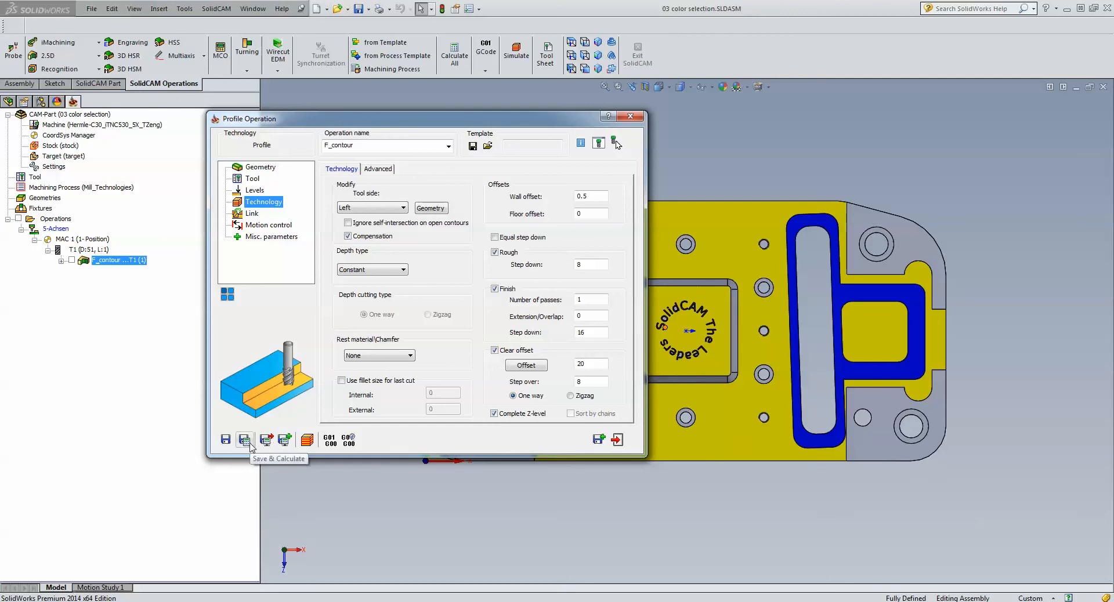
# - Open the link settings of F_contour and step through its Host CAD toolpath simulation with the Linear adjacent passes connection
pyautogui.click(252, 213)
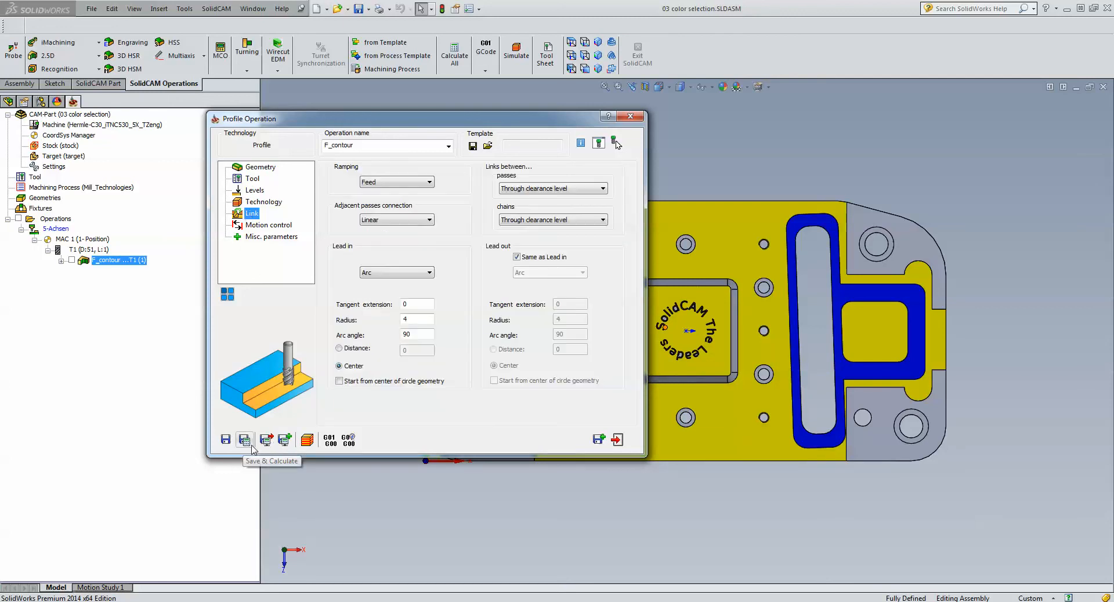
pyautogui.click(307, 441)
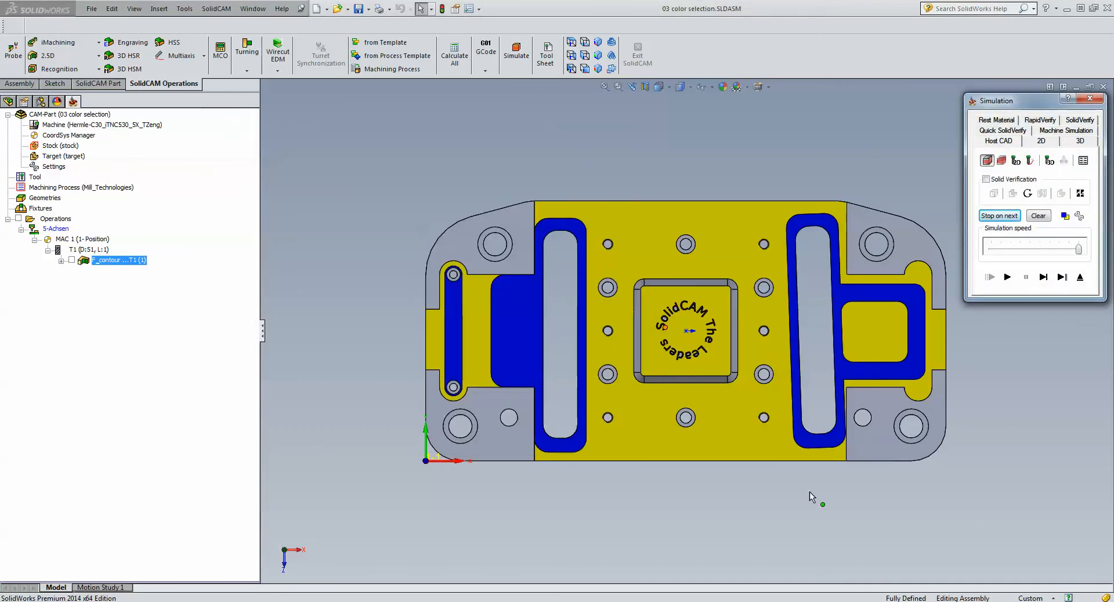
pyautogui.scroll(-3, 778, 518)
pyautogui.scroll(-1, 803, 443)
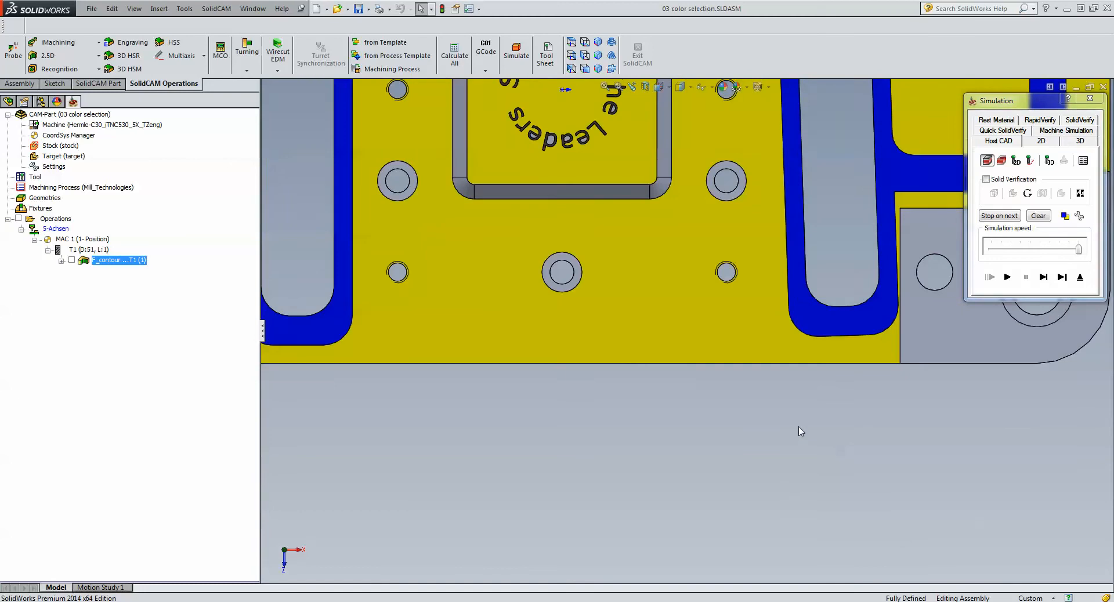
pyautogui.scroll(-1, 801, 428)
pyautogui.click(1044, 277)
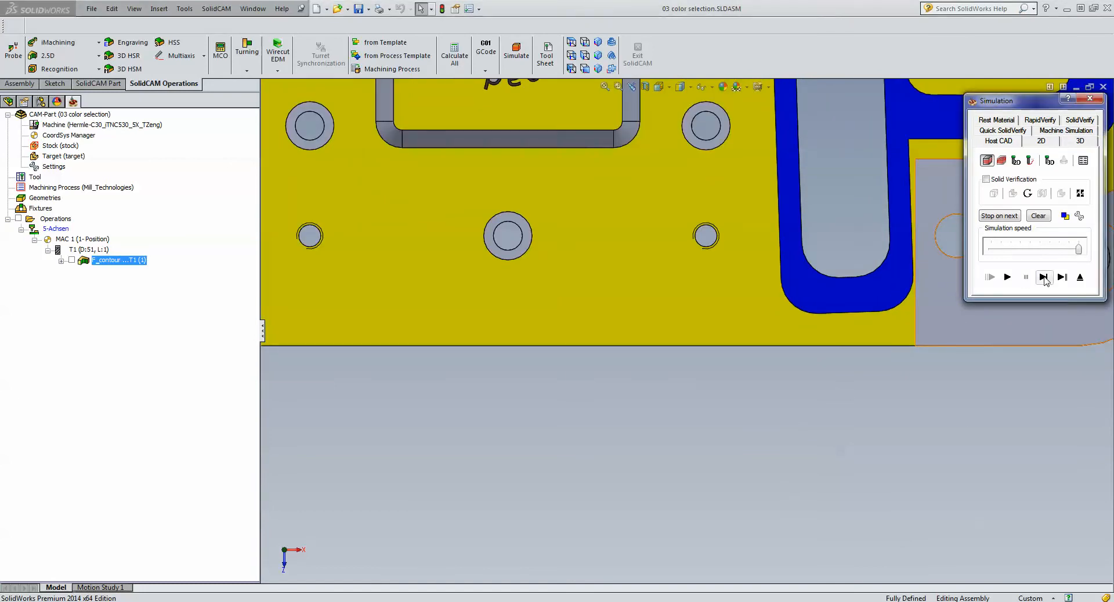
pyautogui.click(1044, 277)
pyautogui.click(1044, 277)
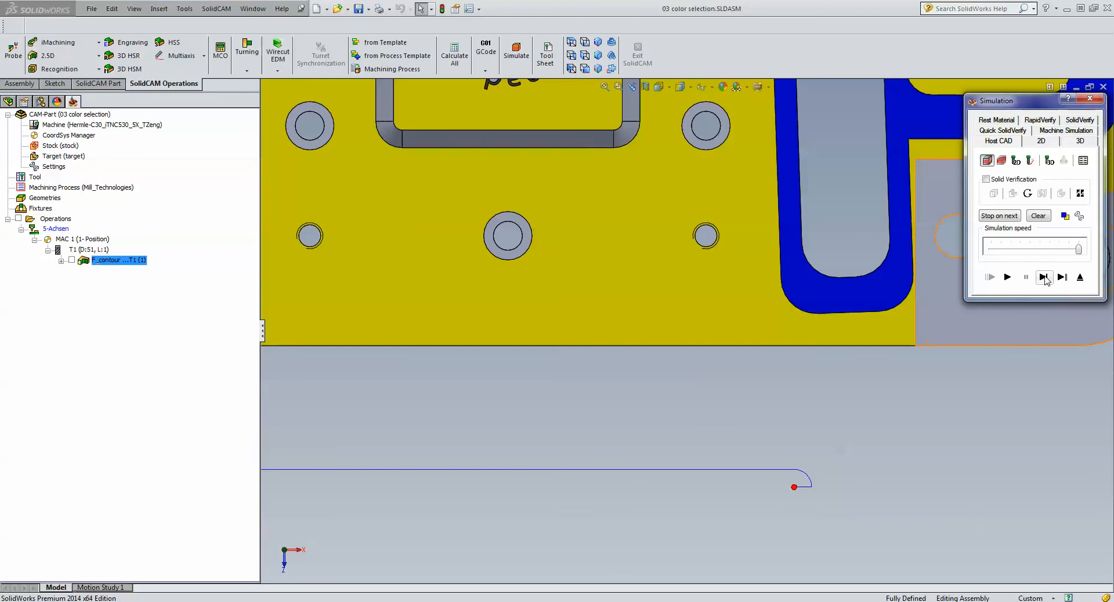
pyautogui.click(1043, 277)
pyautogui.click(1044, 277)
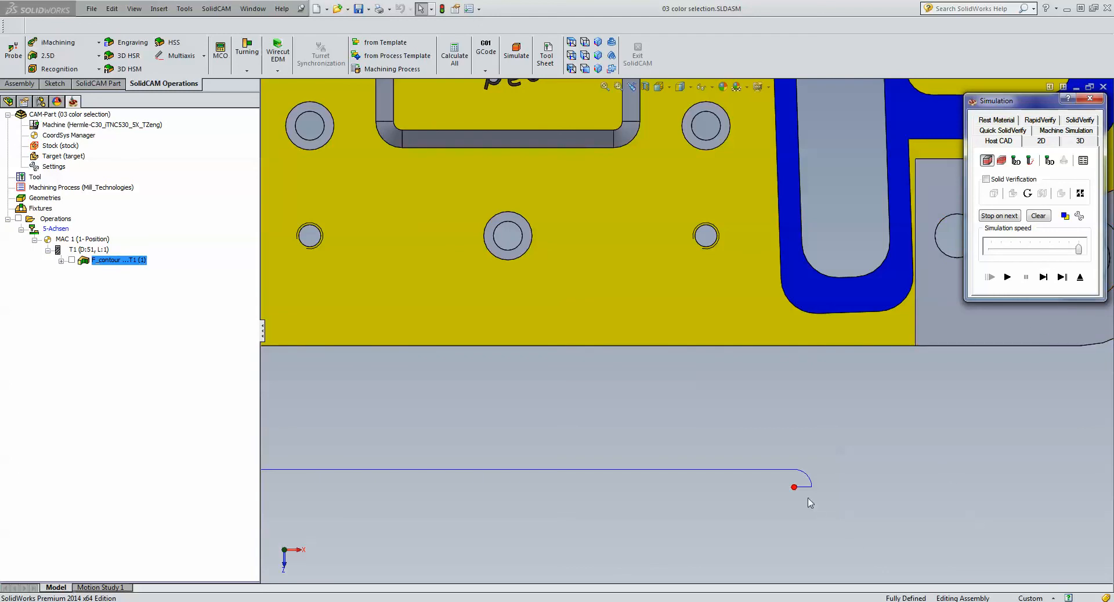
pyautogui.click(1044, 277)
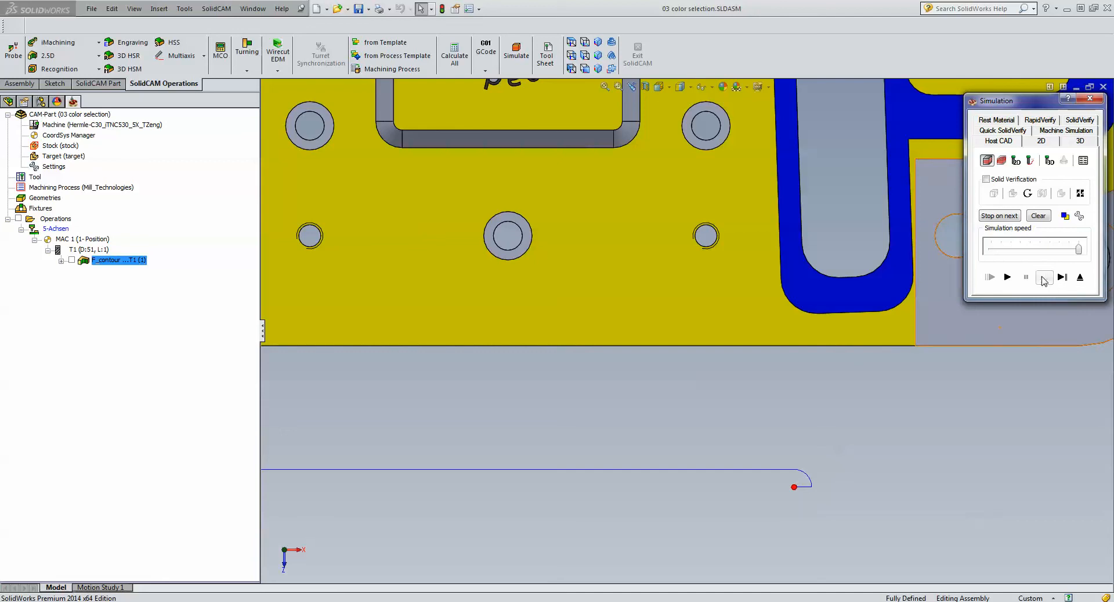
pyautogui.click(1044, 278)
pyautogui.click(1044, 277)
pyautogui.click(1044, 277)
pyautogui.click(1044, 281)
pyautogui.click(1044, 280)
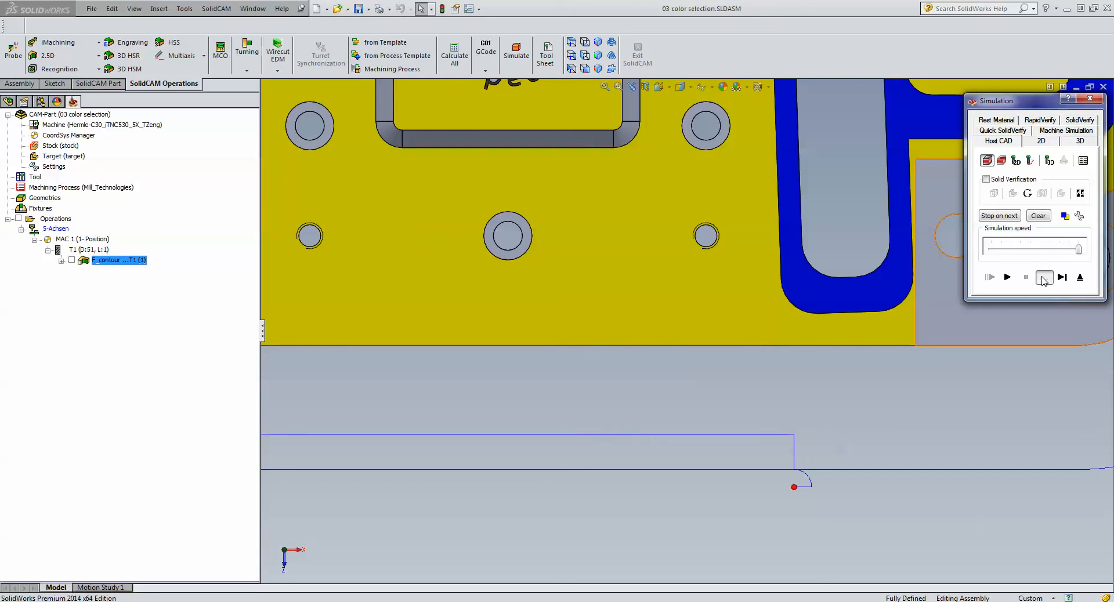
pyautogui.click(1044, 280)
pyautogui.click(1044, 281)
pyautogui.click(1044, 281)
pyautogui.click(1044, 281)
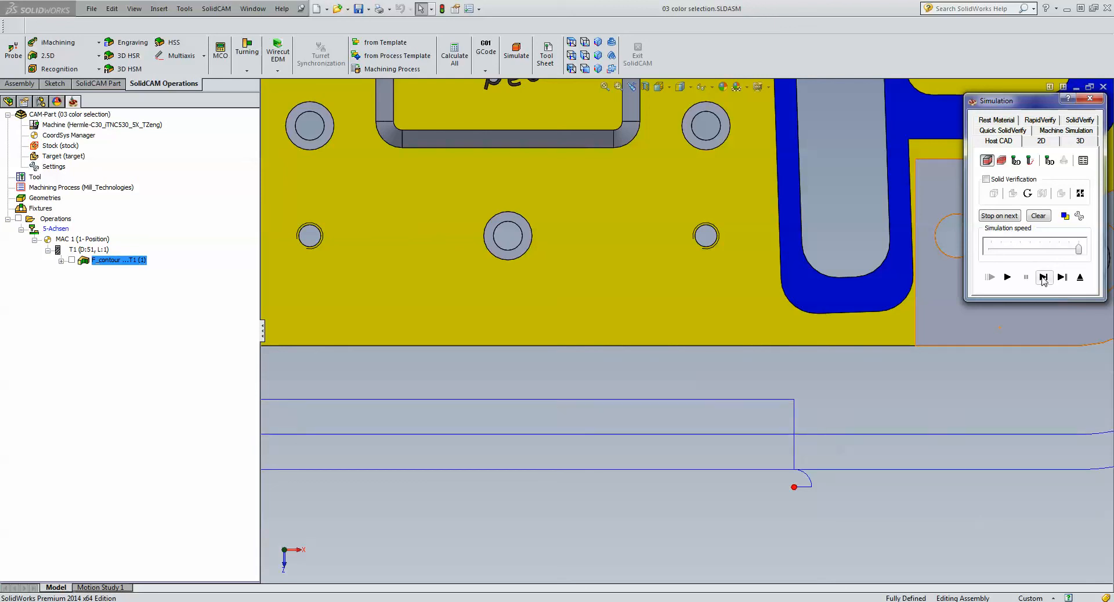
pyautogui.click(1044, 279)
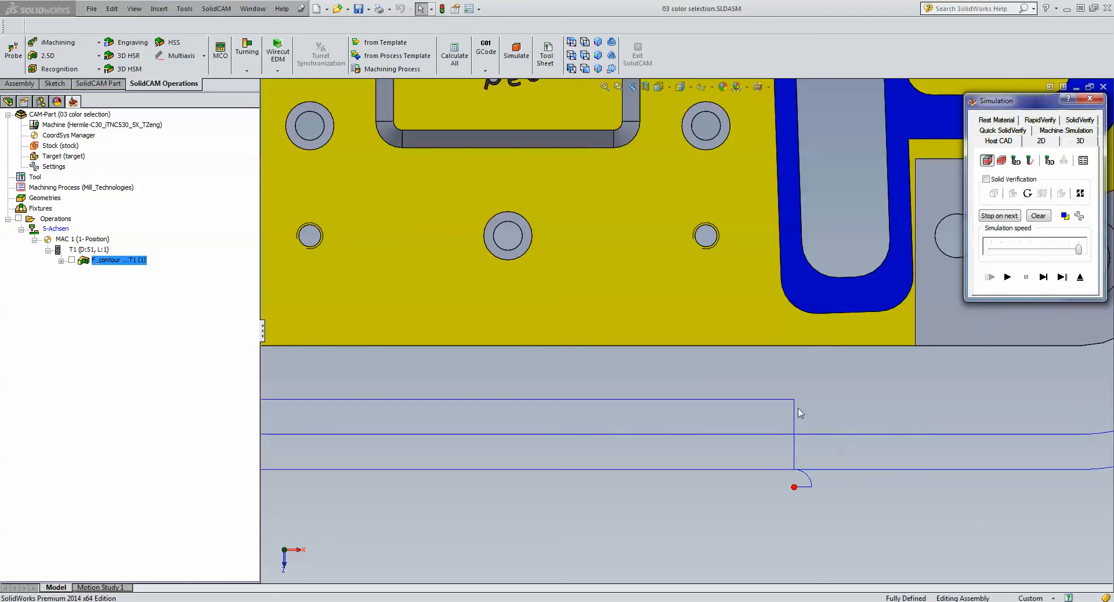
pyautogui.click(1042, 277)
pyautogui.click(1042, 279)
pyautogui.click(1042, 279)
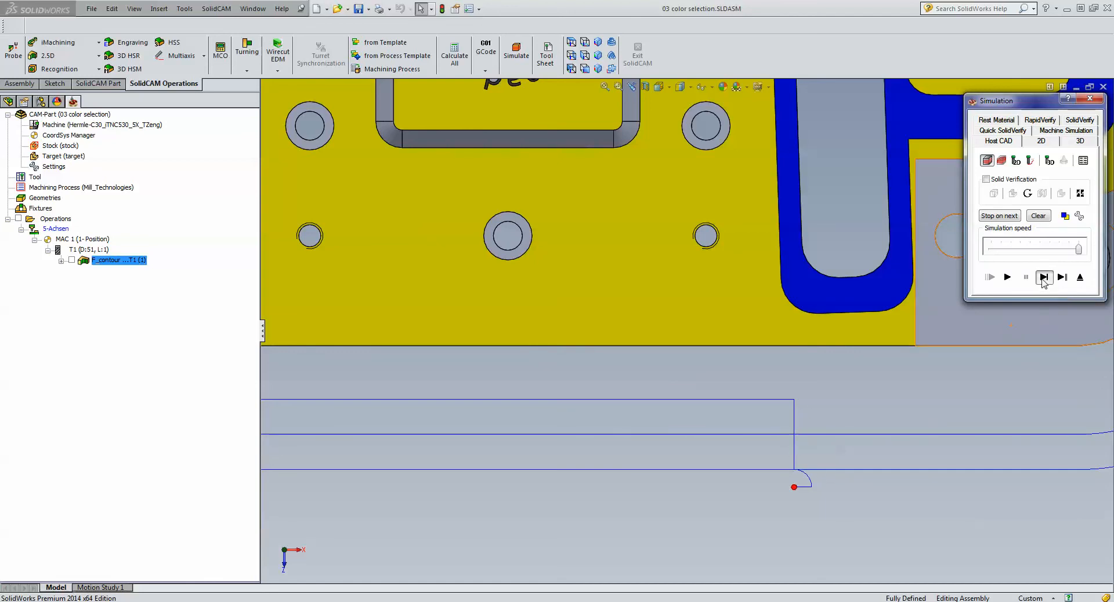
pyautogui.click(1042, 279)
pyautogui.click(1042, 279)
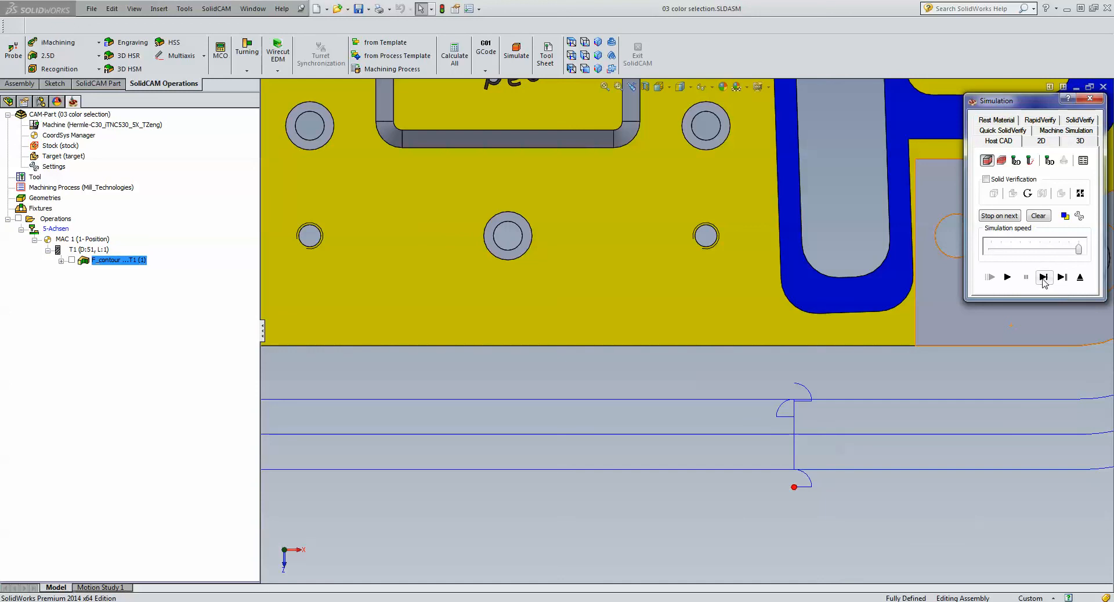
pyautogui.click(1043, 278)
pyautogui.click(1043, 277)
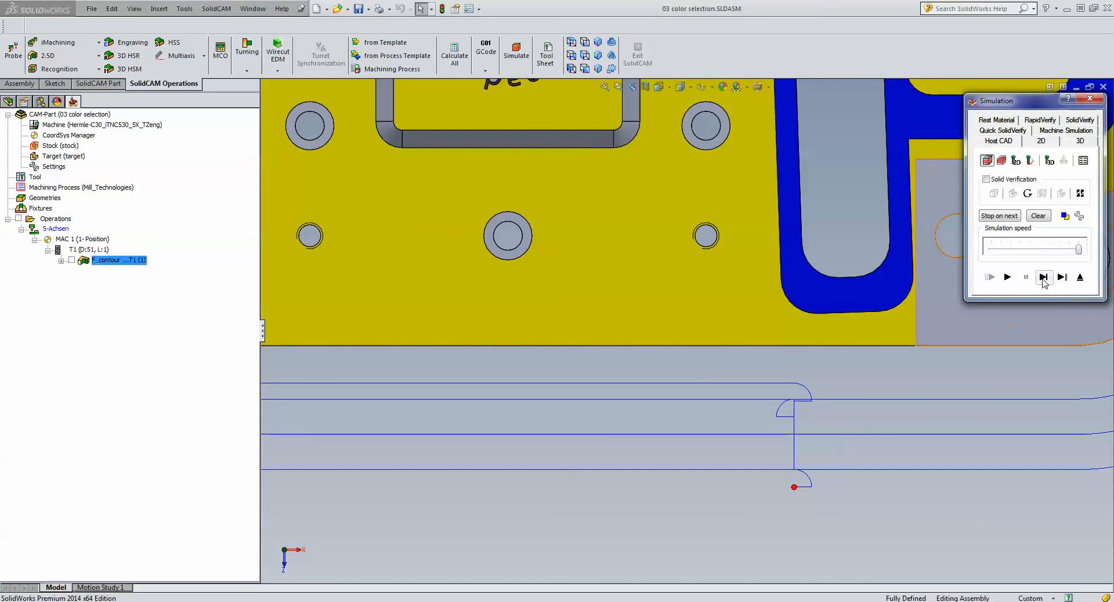
pyautogui.click(1077, 283)
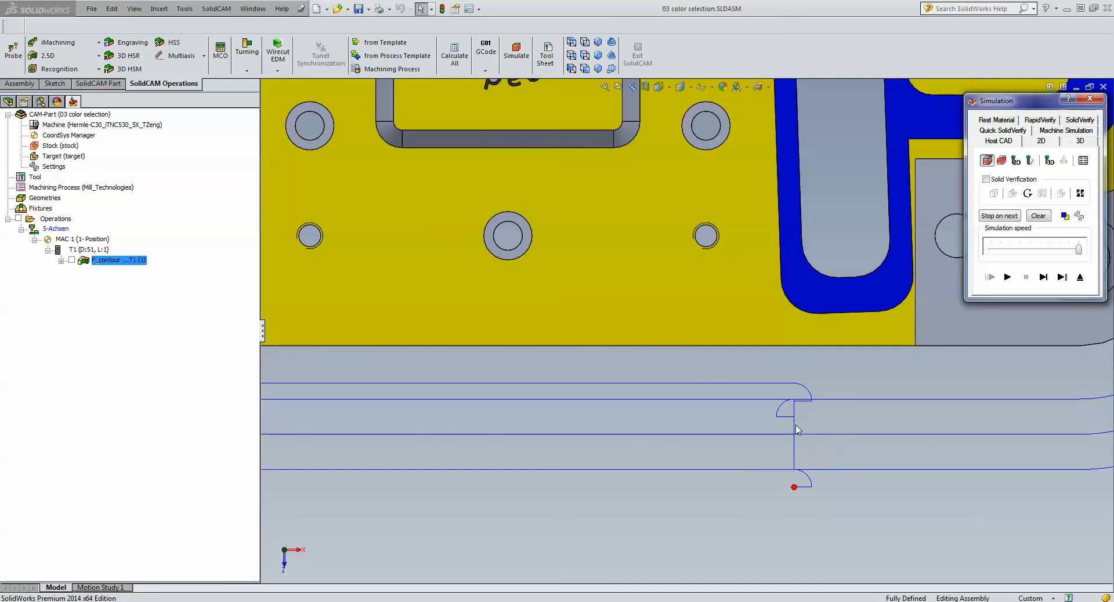
pyautogui.click(1079, 278)
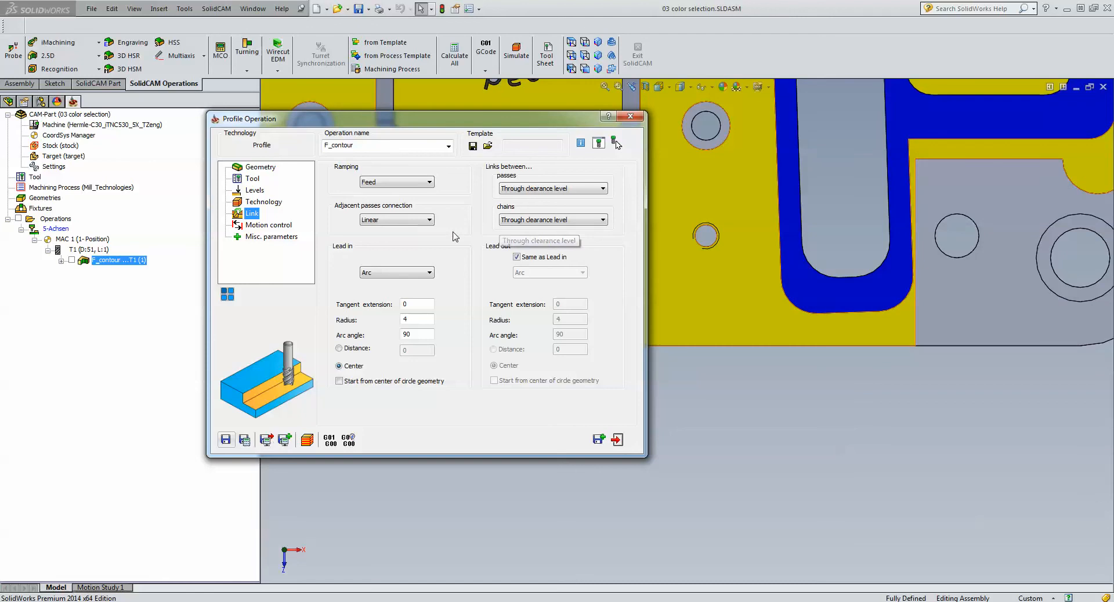
# - Set the adjacent passes connection to Rounded, recalculate, and step through the toolpath simulation between the offset passes
pyautogui.click(404, 222)
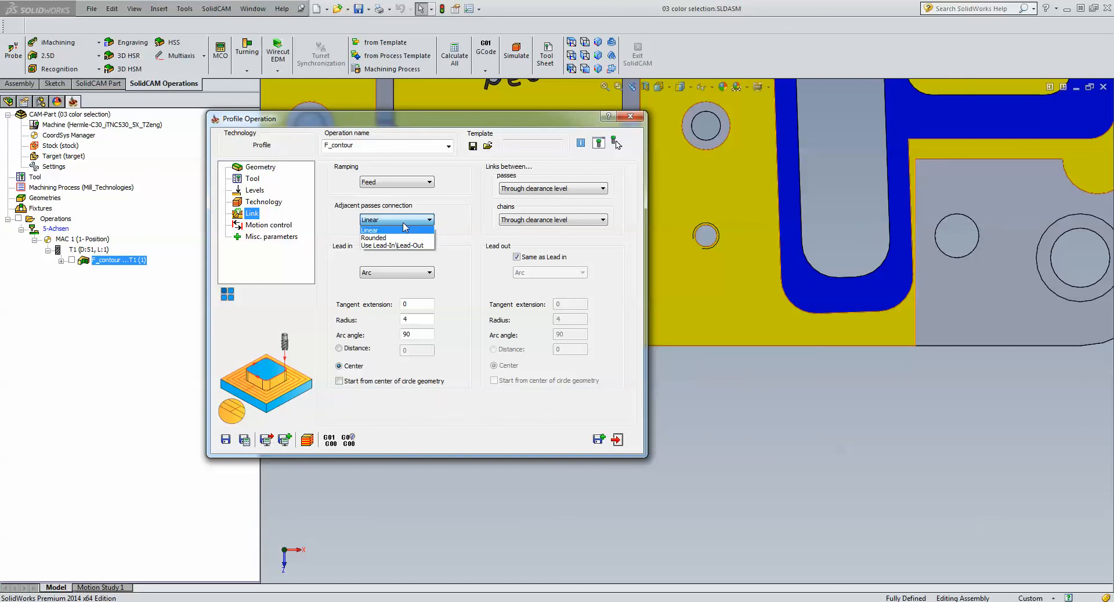
pyautogui.click(397, 239)
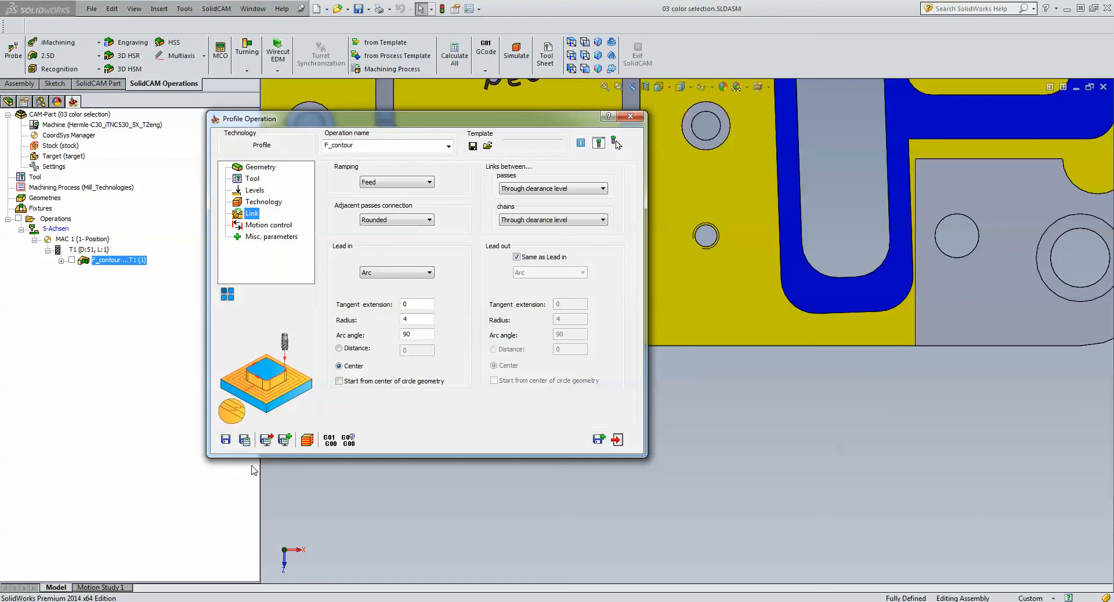
pyautogui.click(307, 439)
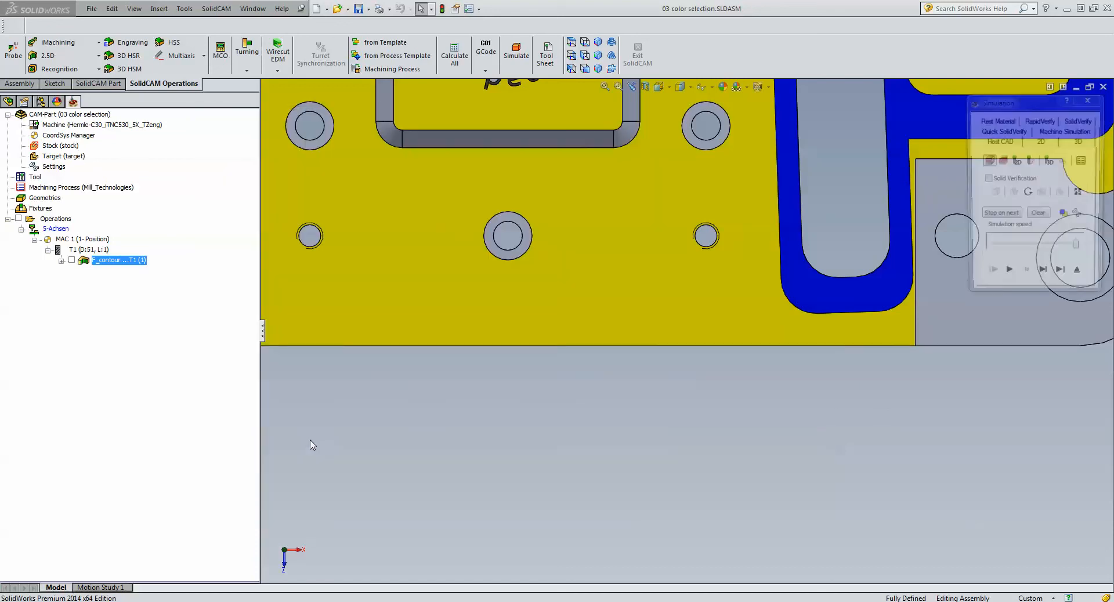
pyautogui.click(1043, 277)
pyautogui.click(1043, 278)
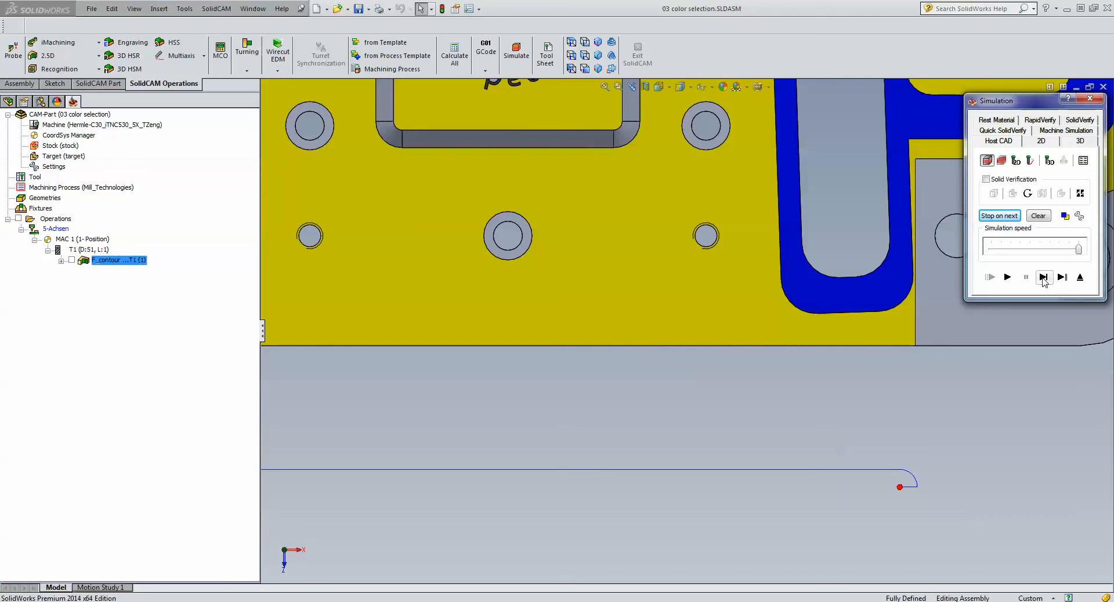
pyautogui.click(1043, 278)
pyautogui.click(1043, 277)
pyautogui.click(1043, 277)
pyautogui.click(1043, 278)
pyautogui.click(1043, 278)
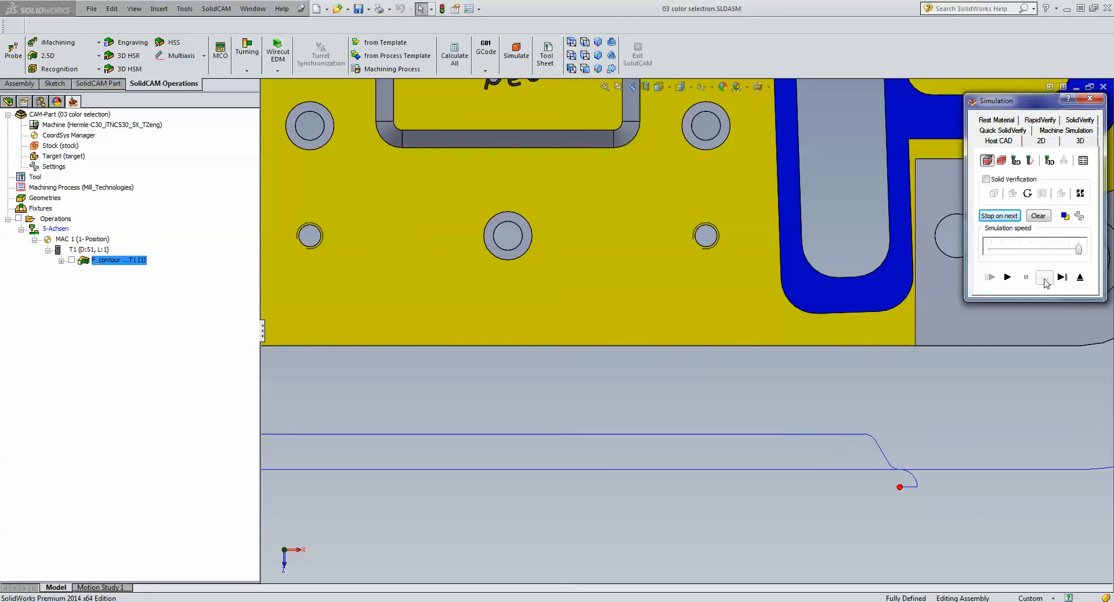
pyautogui.click(1044, 277)
pyautogui.click(1043, 277)
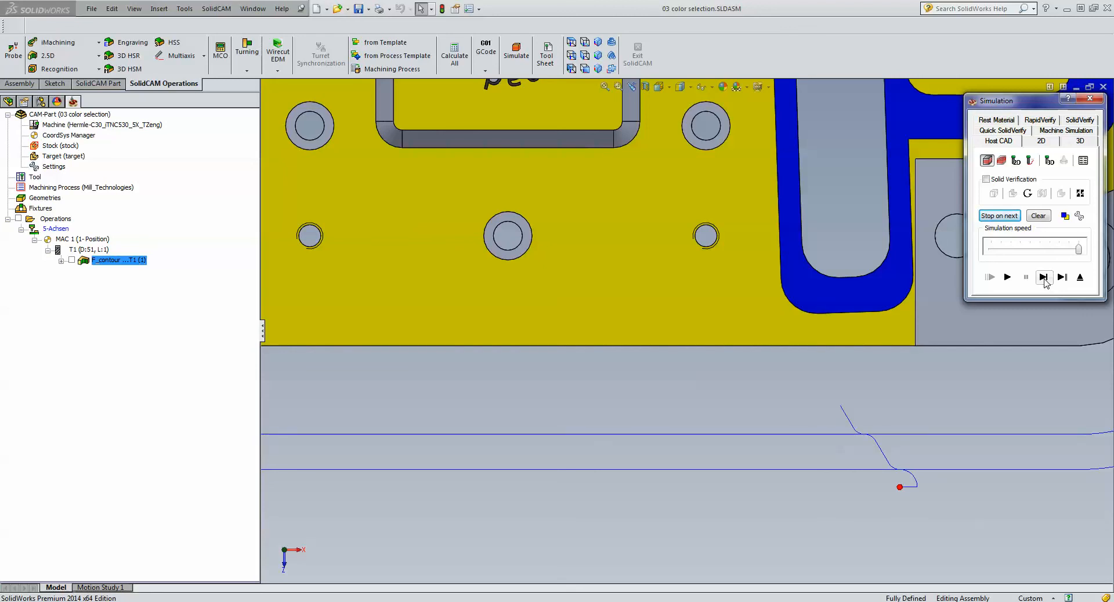
pyautogui.click(1079, 277)
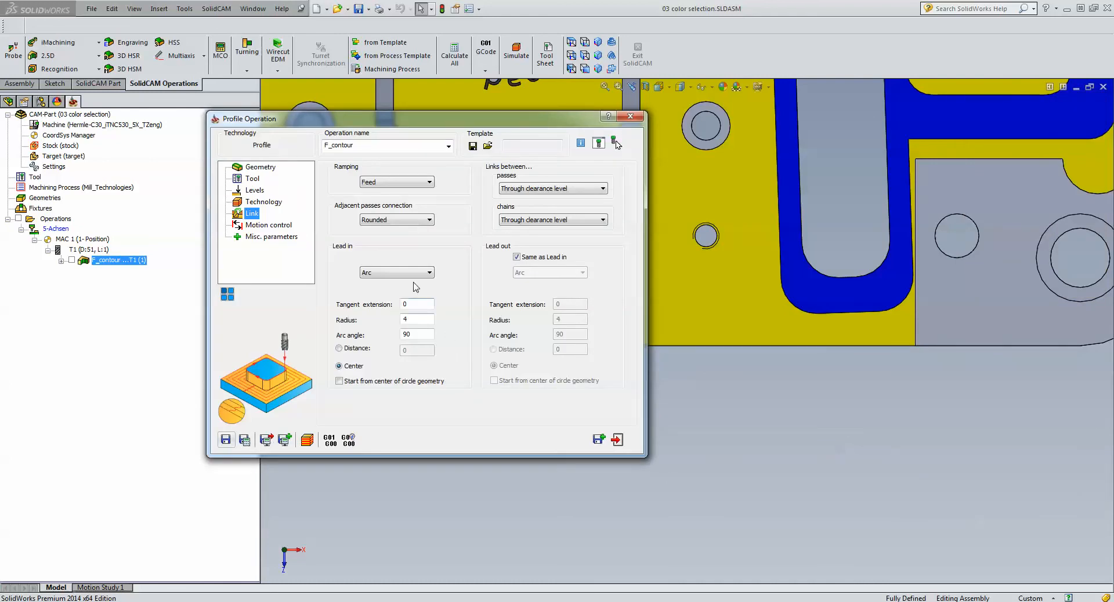
# - Set the adjacent passes connection to Use Lead-In/Lead-Out, simulate the complete toolpath, and close the profile operation
pyautogui.click(415, 220)
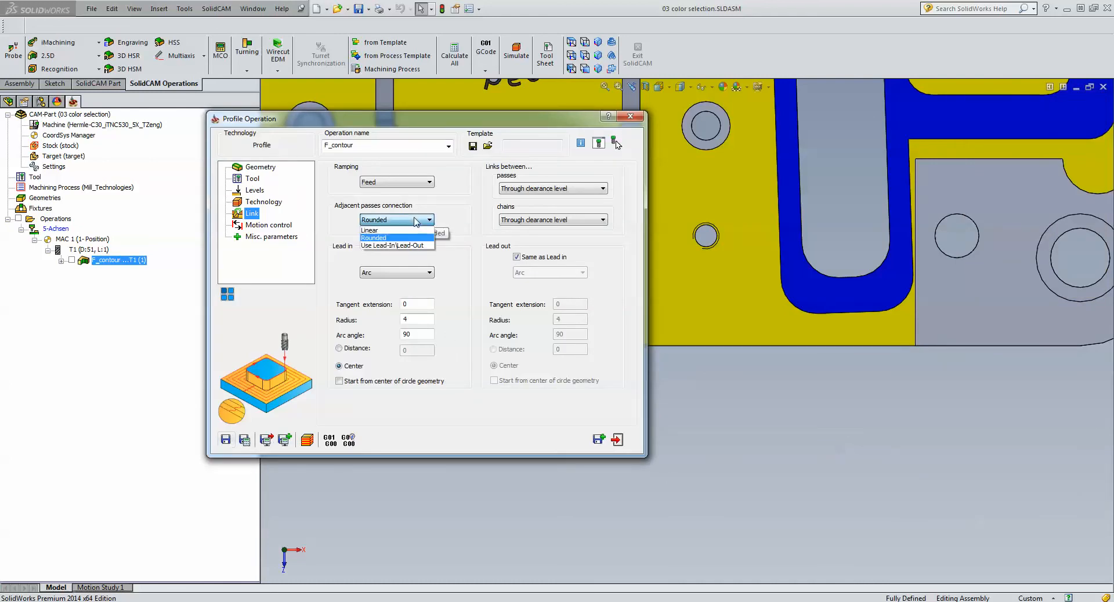
pyautogui.click(395, 246)
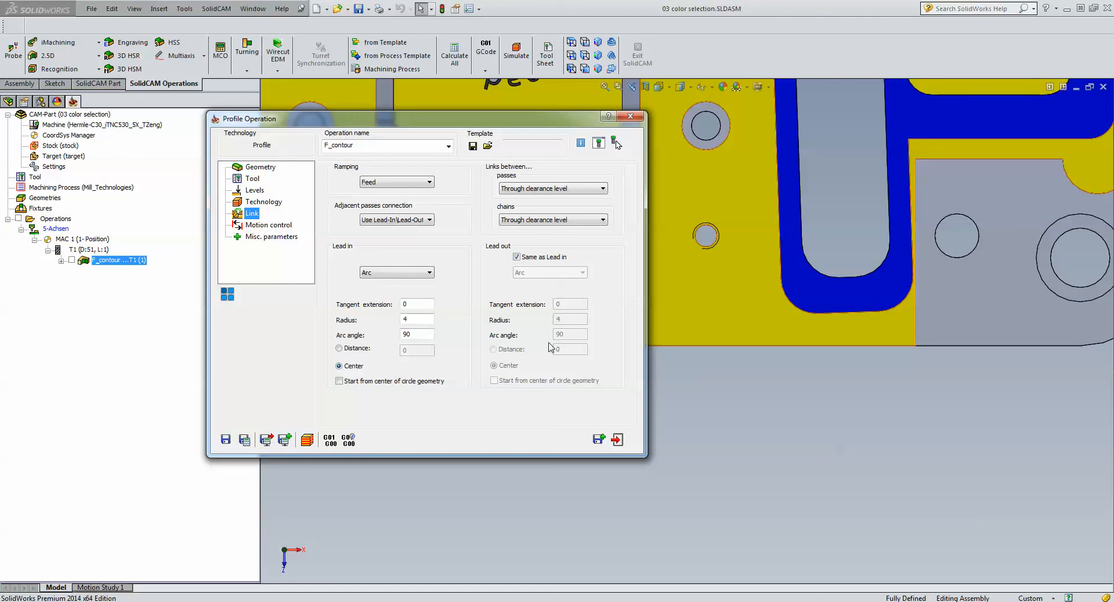
pyautogui.click(307, 440)
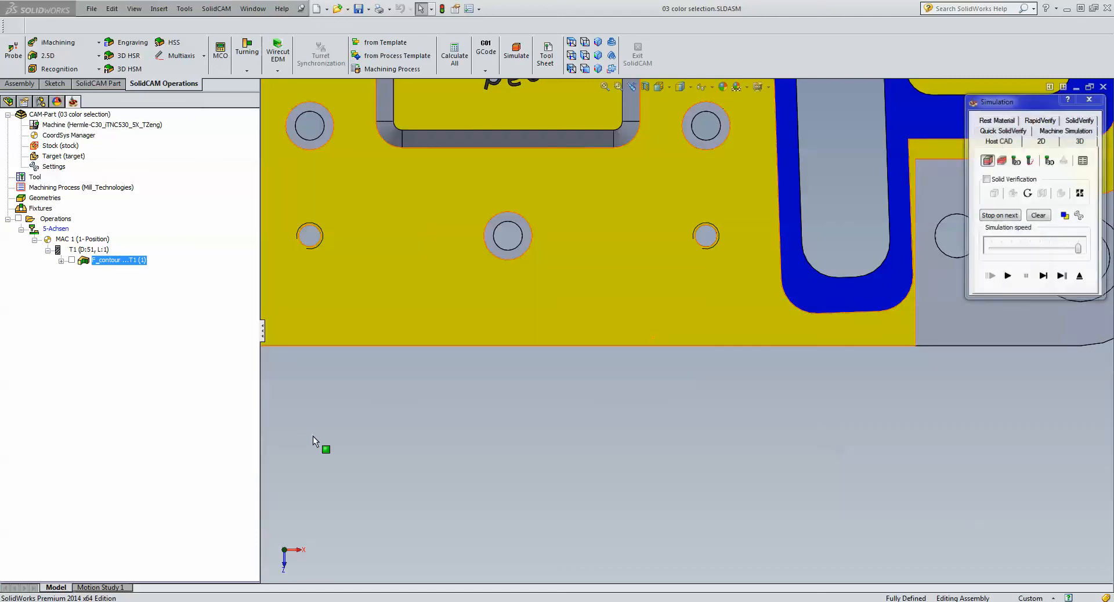
pyautogui.click(1043, 278)
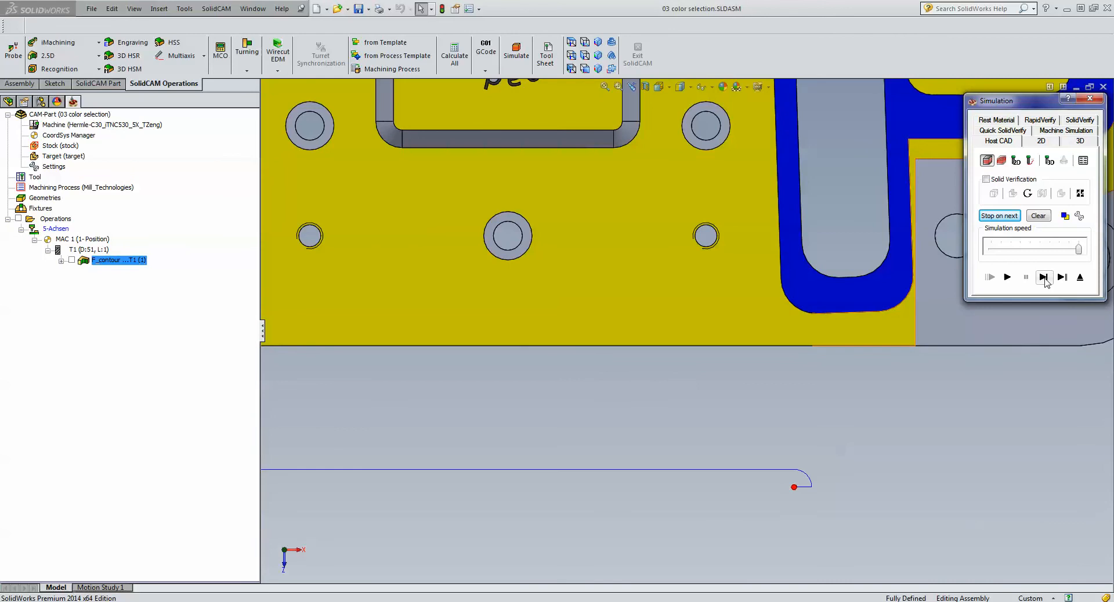
pyautogui.click(1043, 277)
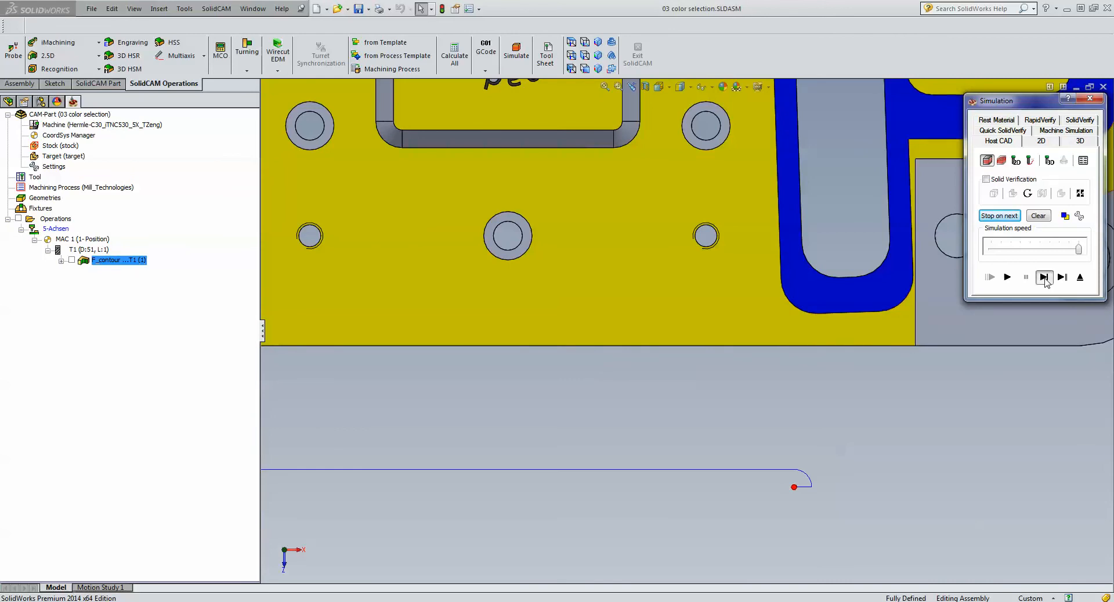
pyautogui.click(1043, 277)
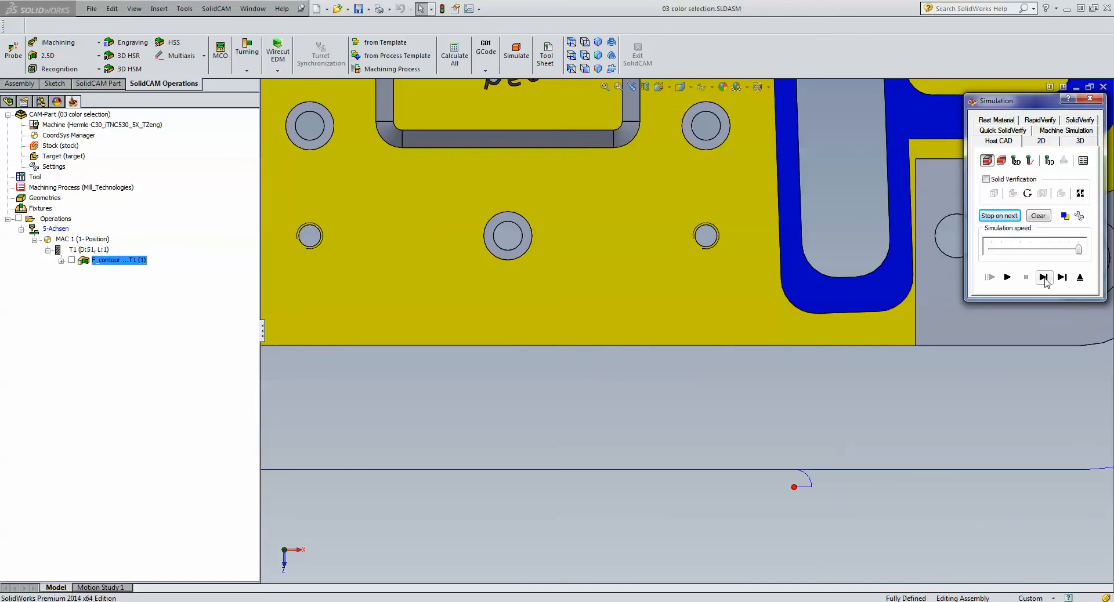
pyautogui.click(1043, 278)
pyautogui.click(1044, 278)
pyautogui.click(1043, 277)
pyautogui.click(1043, 277)
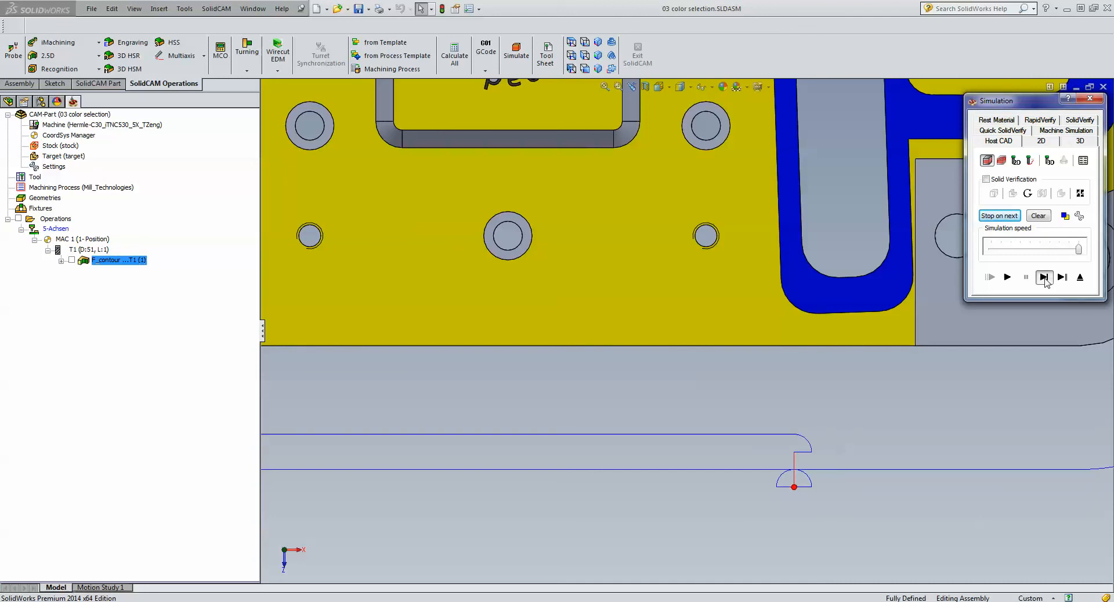
pyautogui.click(1043, 278)
pyautogui.click(1043, 278)
pyautogui.click(1012, 279)
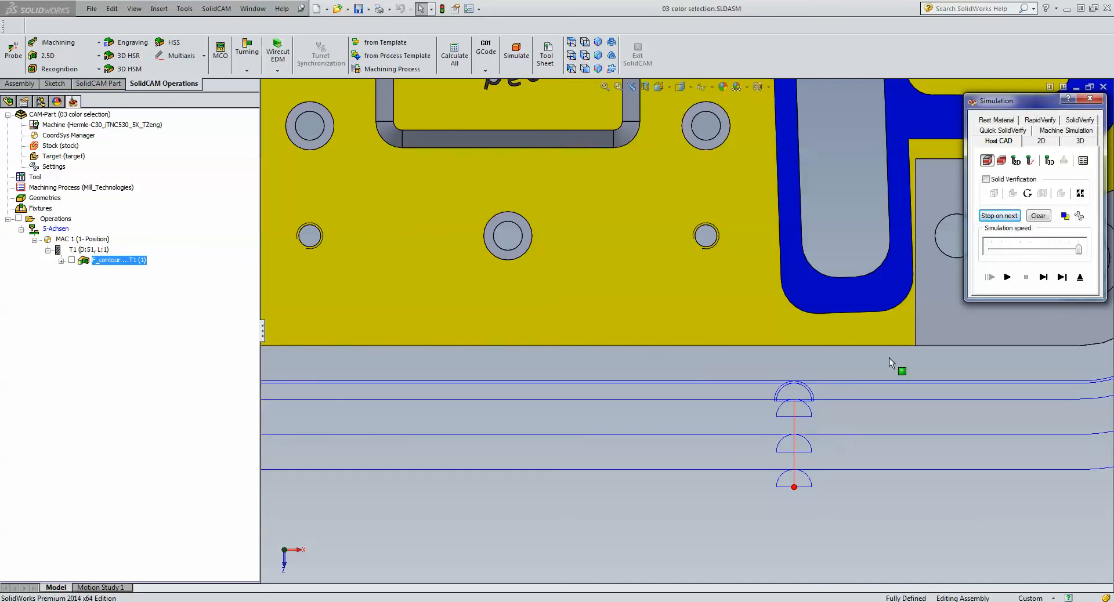
pyautogui.click(1080, 278)
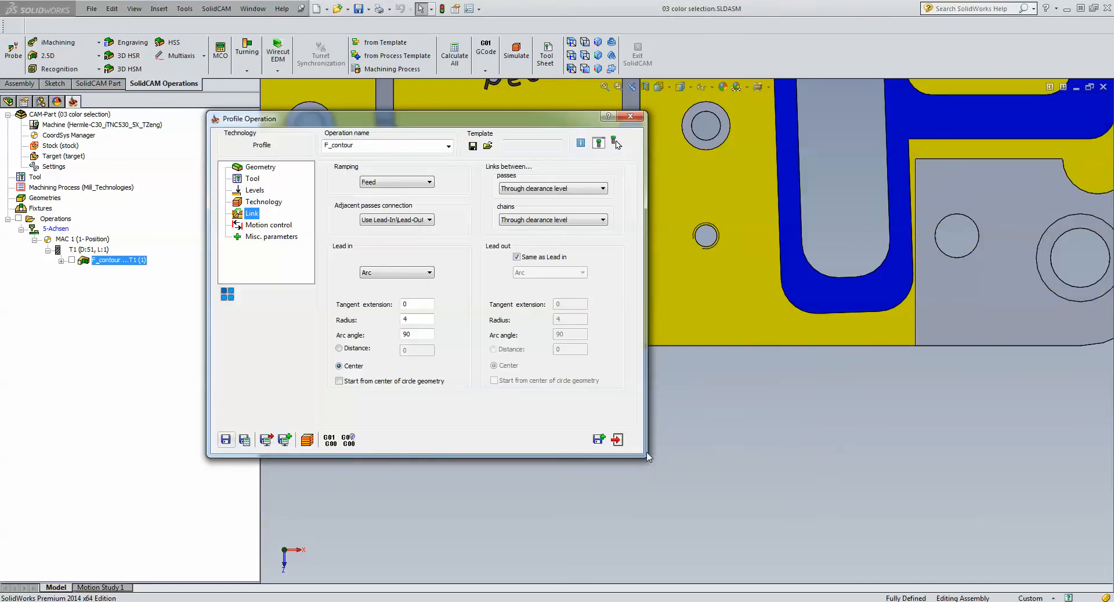
pyautogui.click(618, 441)
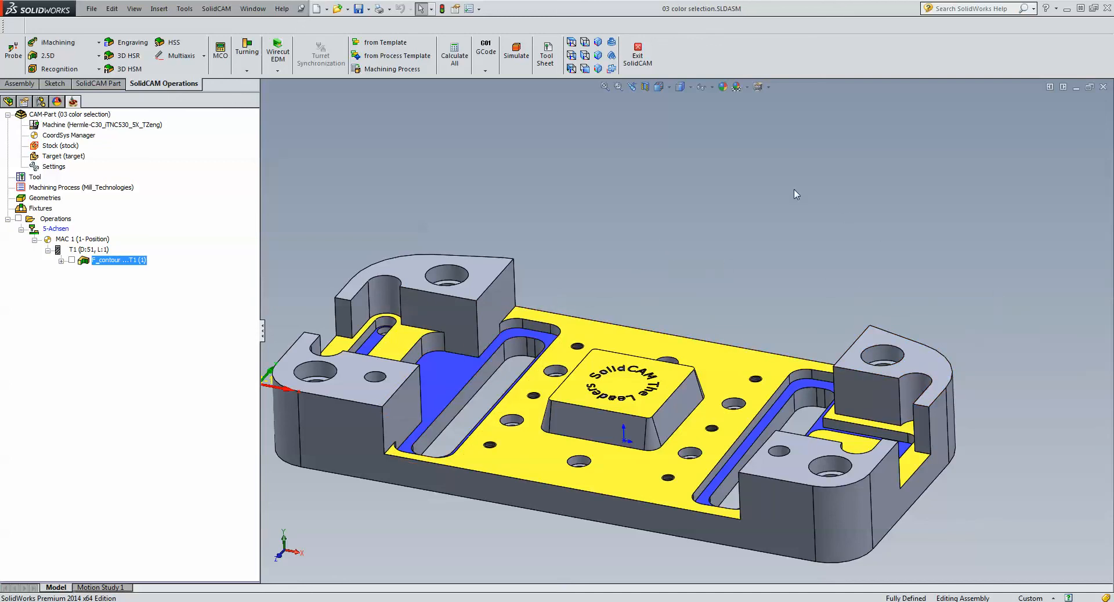
# - Create a Pocket Recognition operation and start a new face geometry with the color filter enabled
pyautogui.click(75, 71)
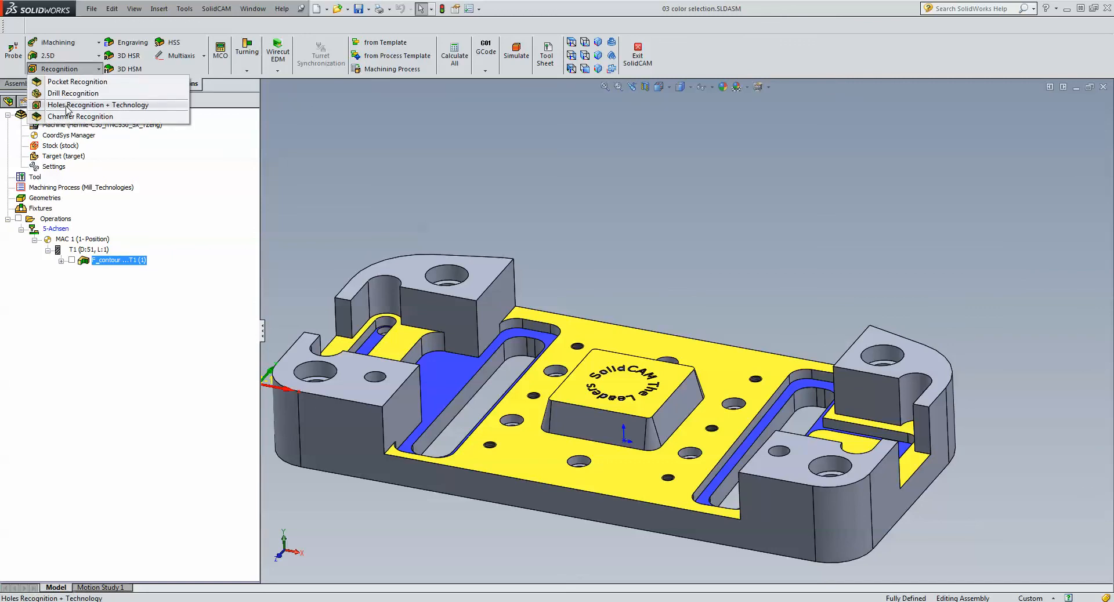
pyautogui.click(72, 81)
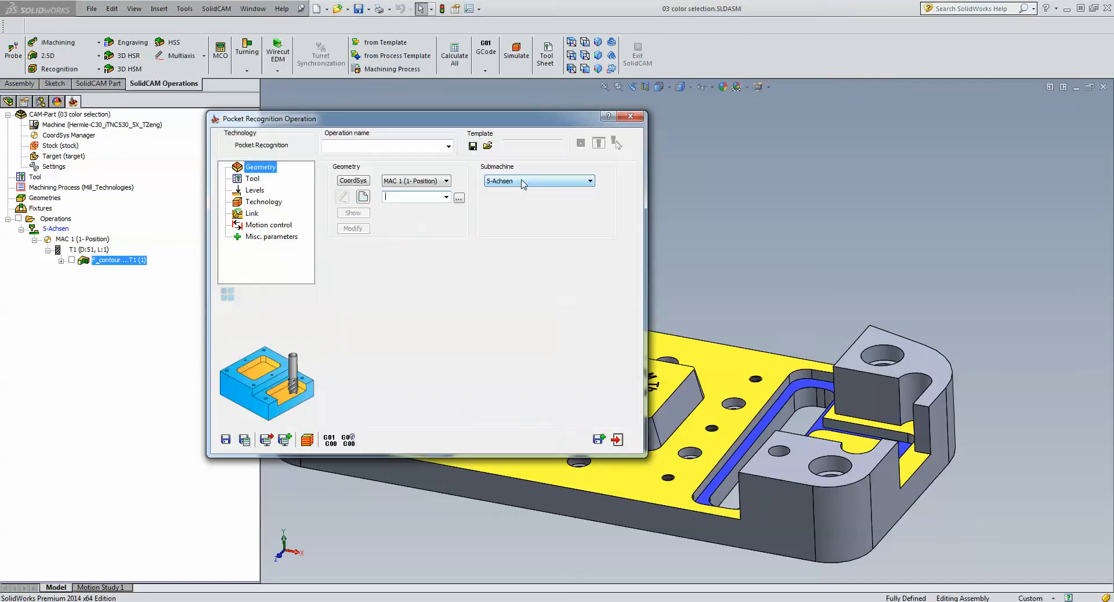
pyautogui.click(362, 196)
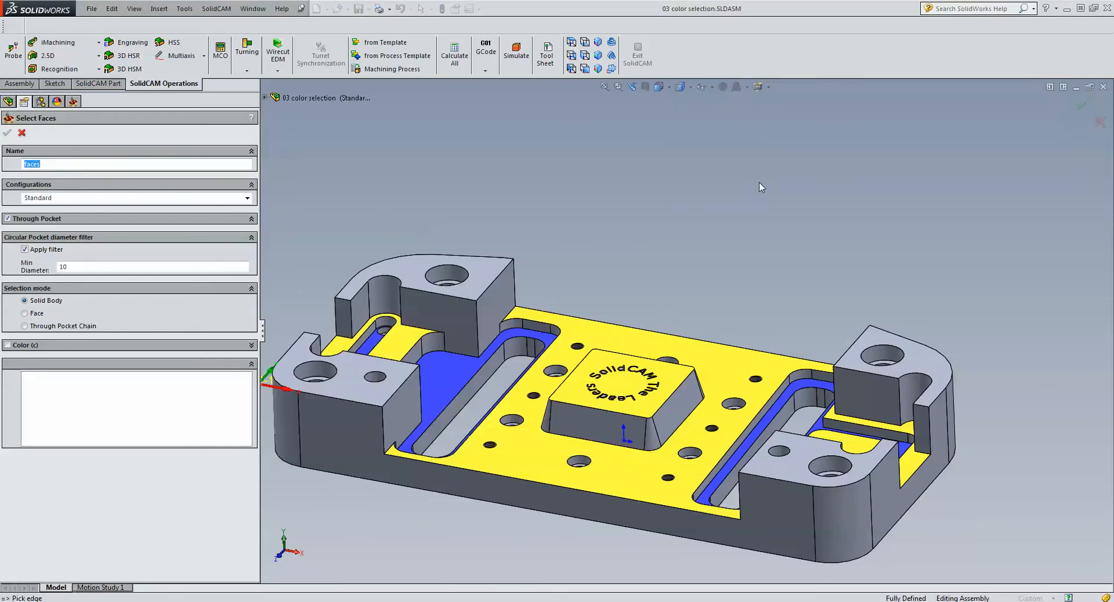
pyautogui.click(8, 346)
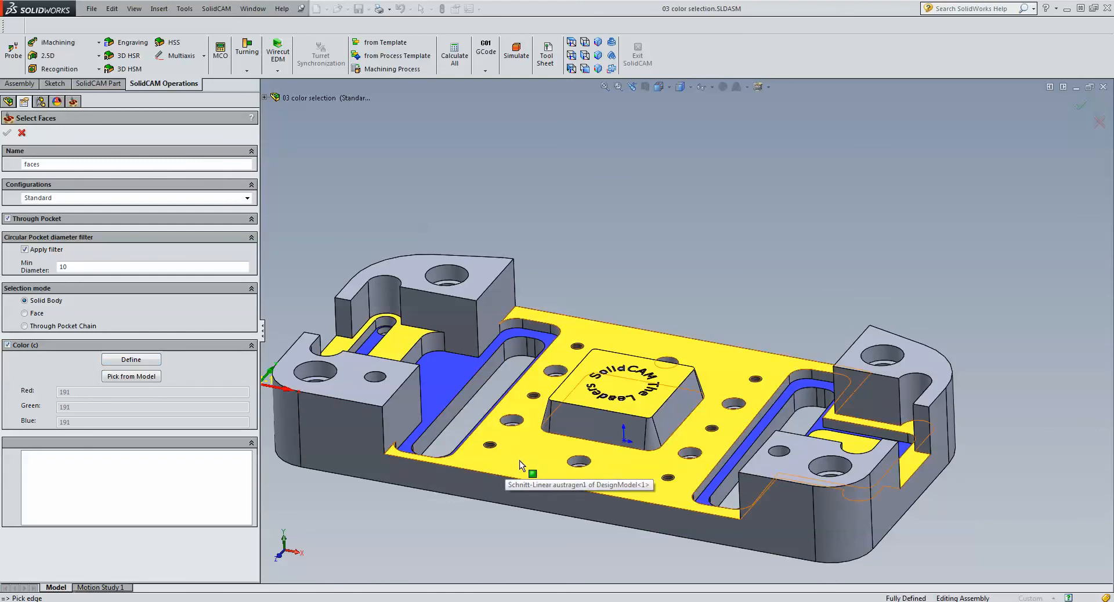
# - Pick the yellow face color from the model as the filter and select the solid body to collect its matching pocket faces
pyautogui.click(137, 360)
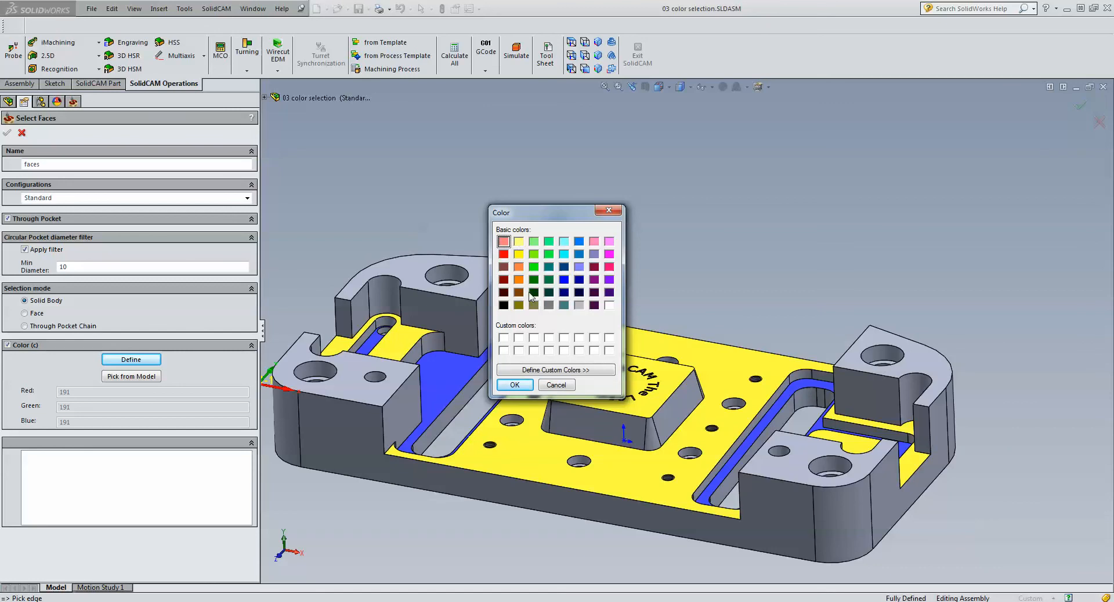
pyautogui.click(553, 384)
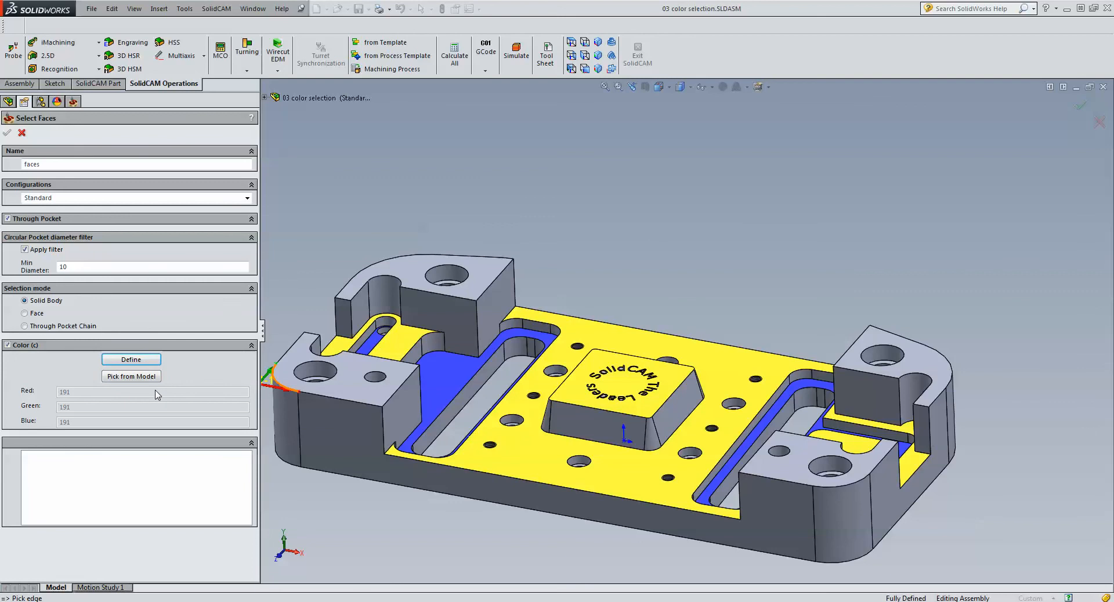
pyautogui.click(128, 377)
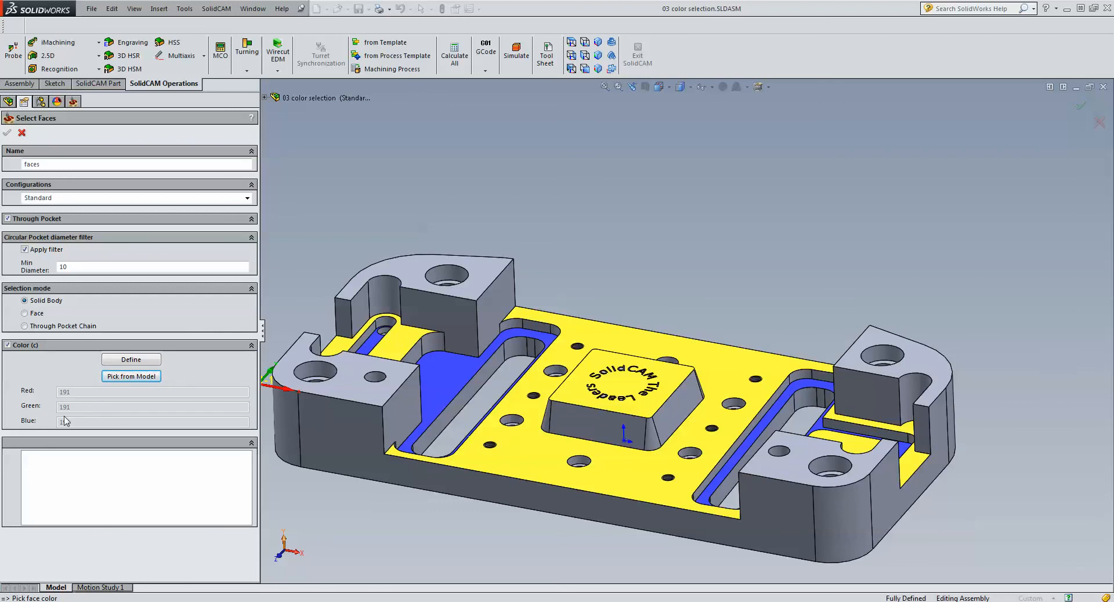
pyautogui.click(533, 466)
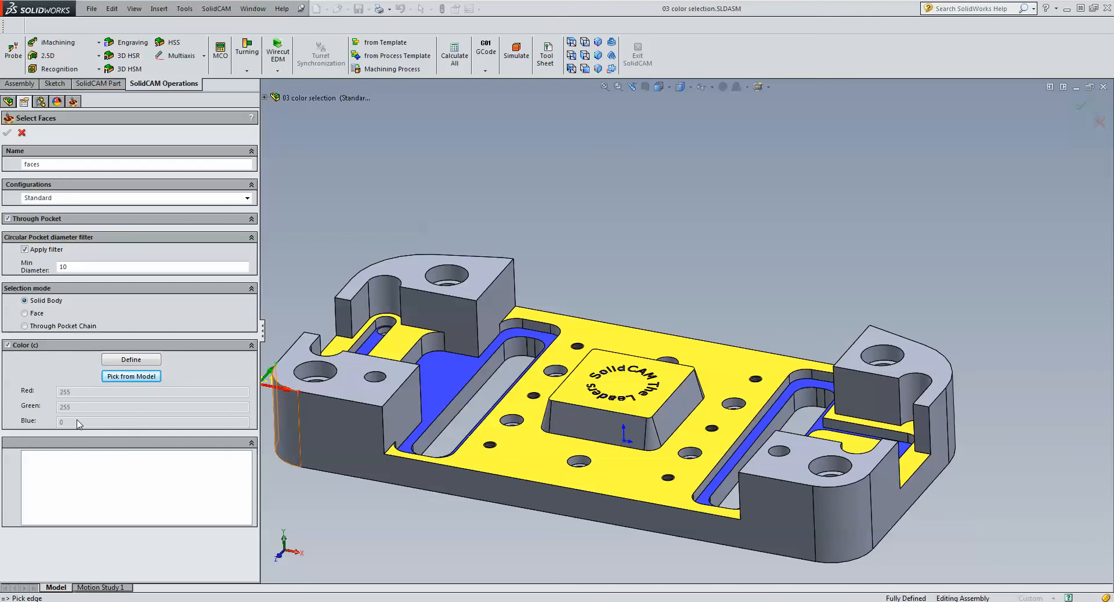
pyautogui.click(340, 396)
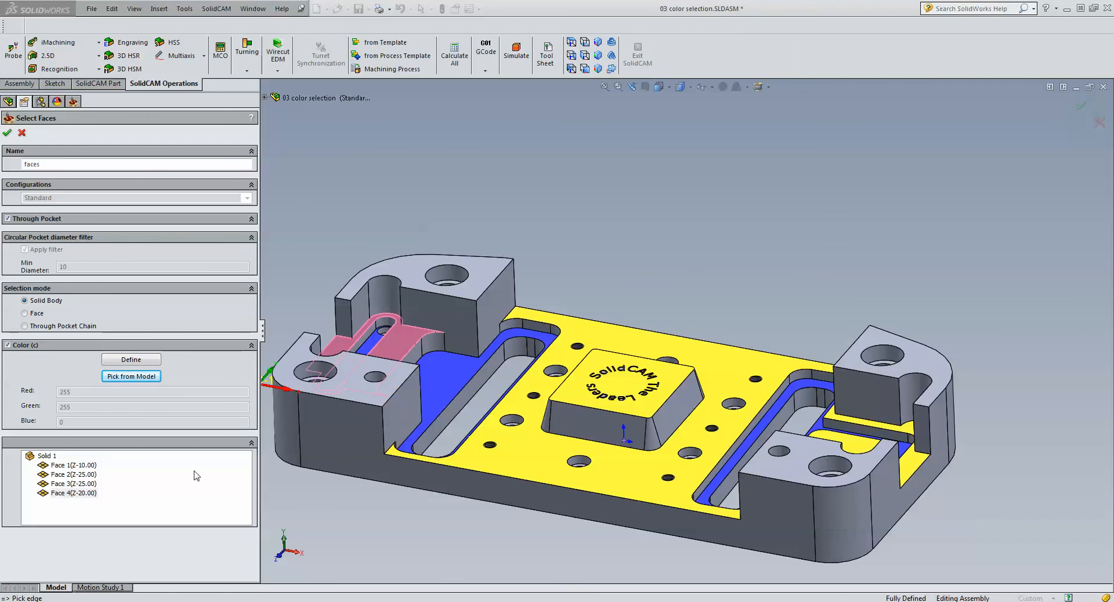
# - Highlight Face 3, Face 2 and Face 1 of the recognized faces on the model and accept the face geometry
pyautogui.click(60, 485)
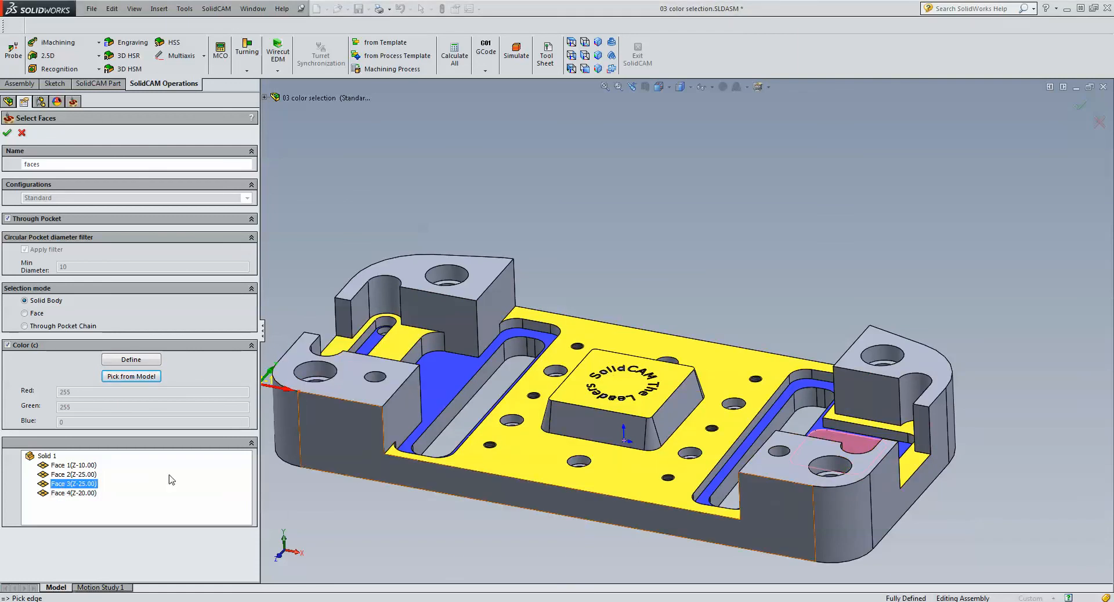
pyautogui.click(78, 475)
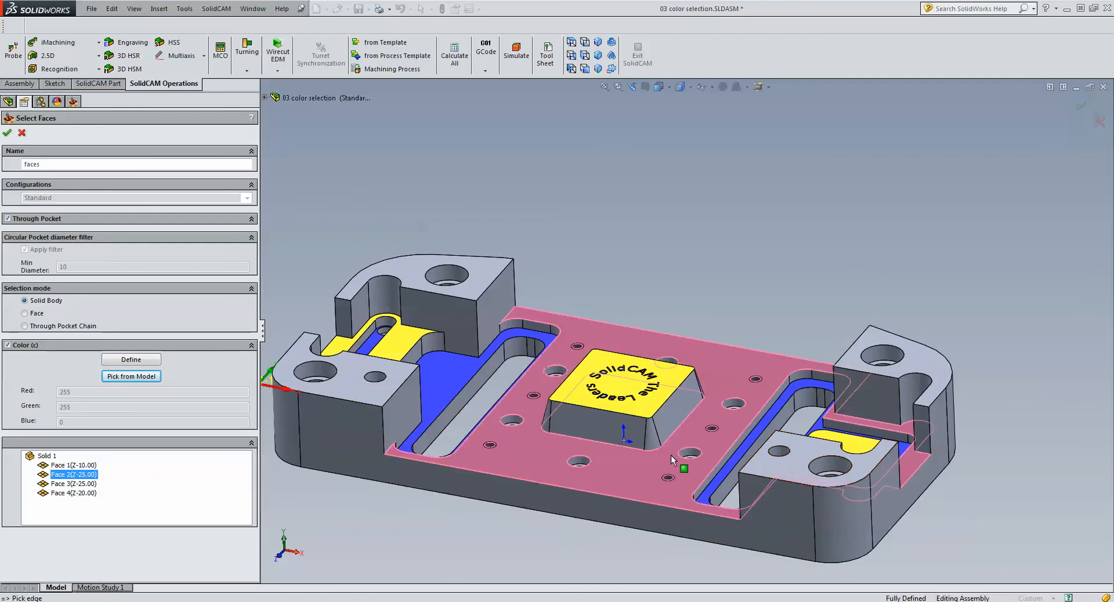
pyautogui.click(74, 465)
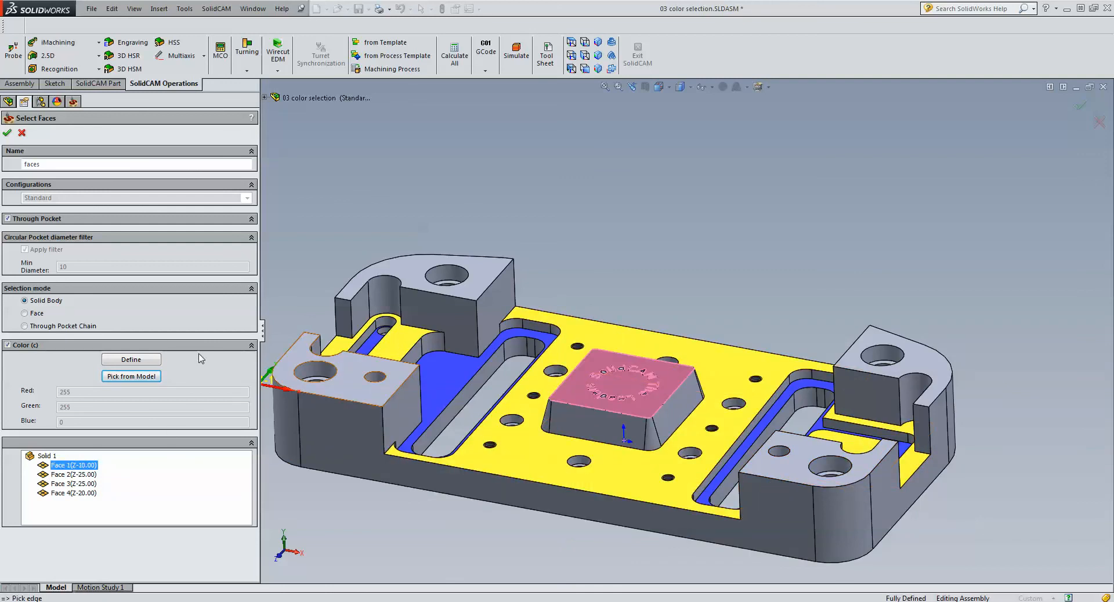
pyautogui.click(7, 133)
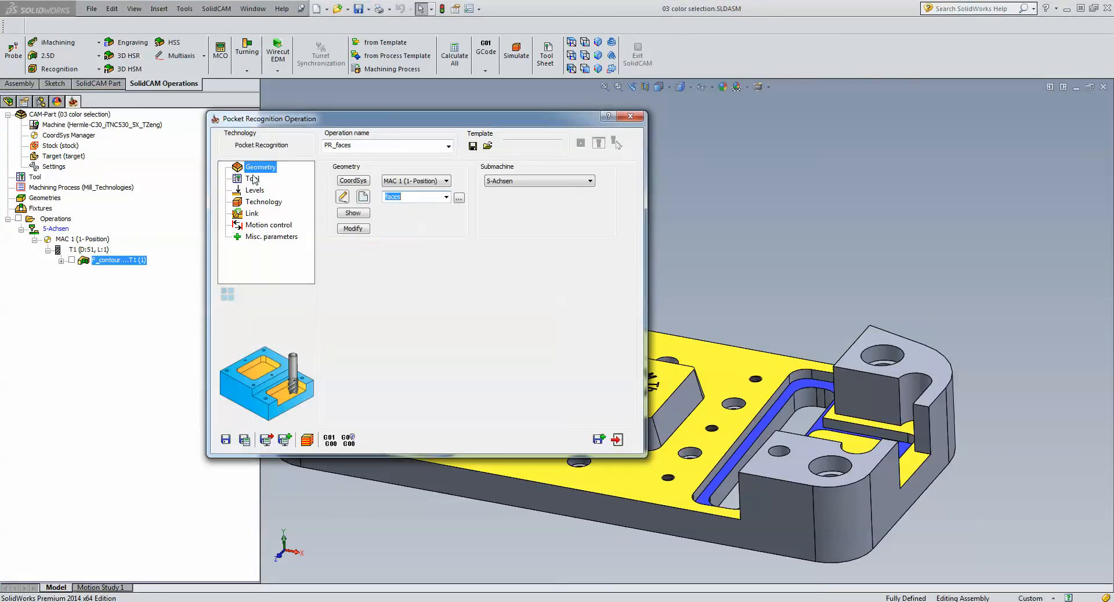
# - Assign tool number 1, the 16 mm end mill, to the pocket recognition operation
pyautogui.click(252, 179)
pyautogui.click(395, 334)
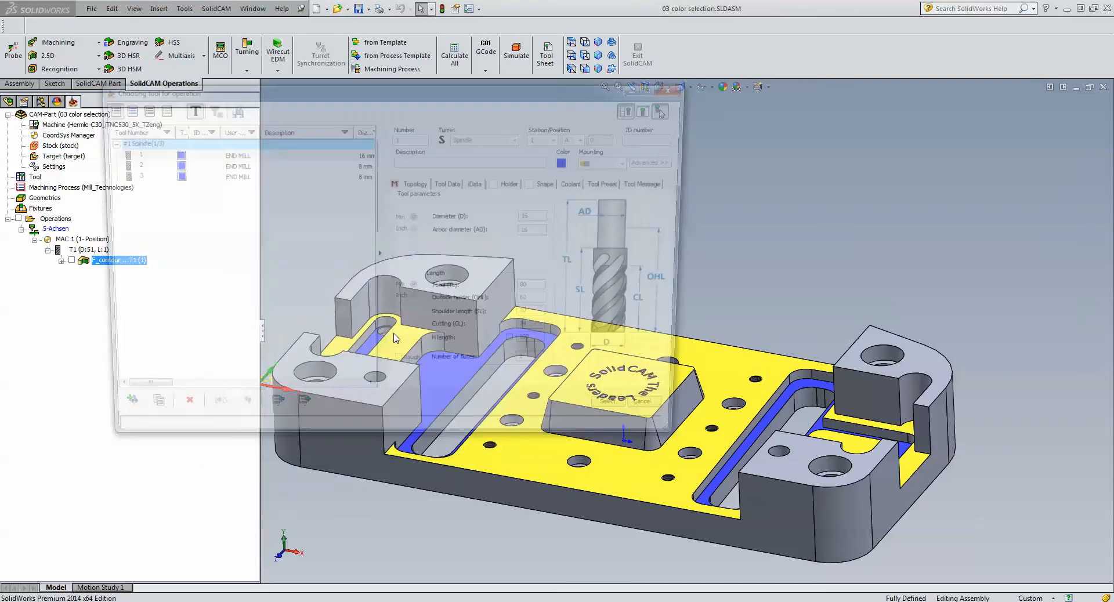
pyautogui.click(237, 154)
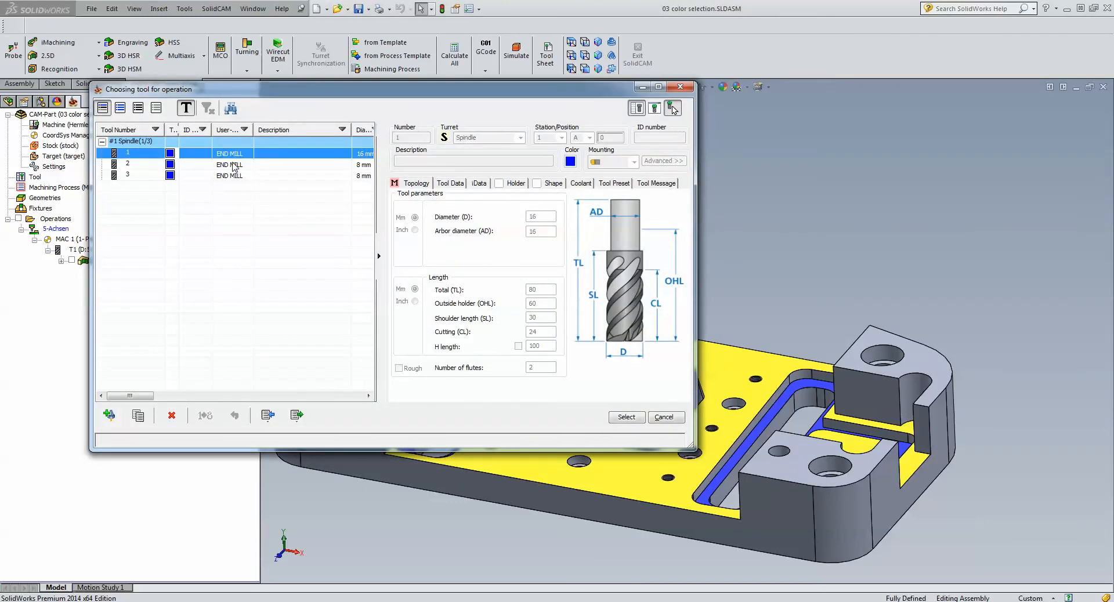
pyautogui.click(235, 165)
pyautogui.click(626, 415)
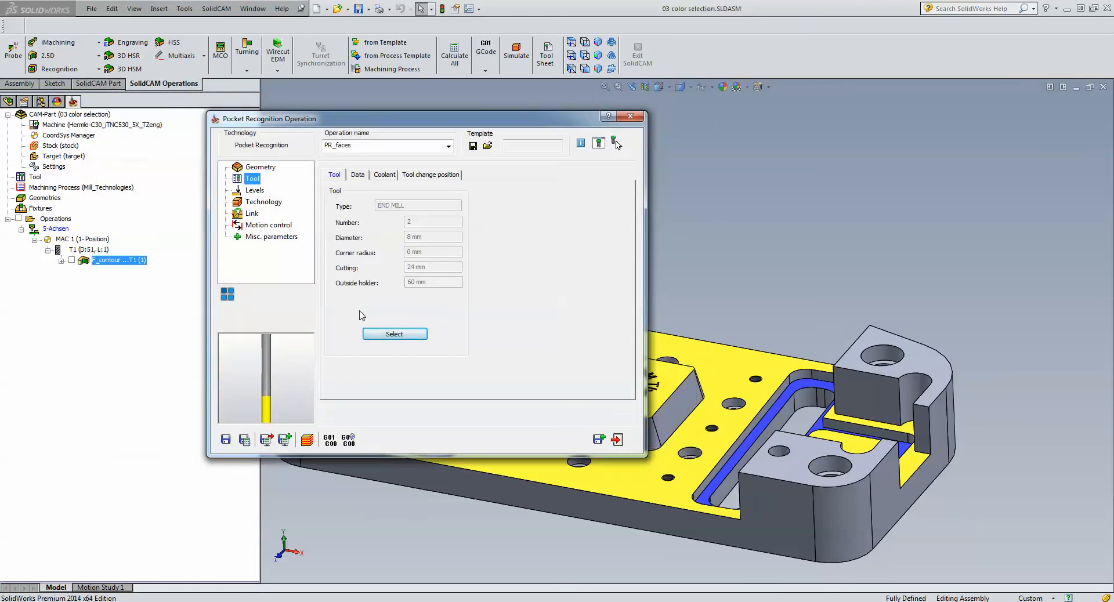
pyautogui.click(383, 334)
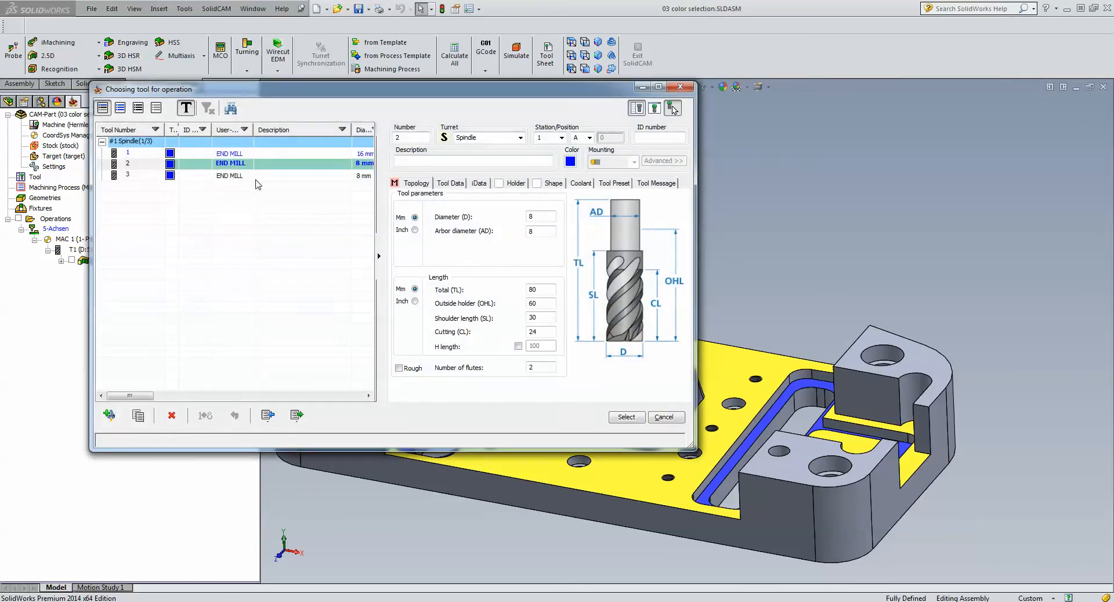
pyautogui.click(236, 154)
pyautogui.click(625, 417)
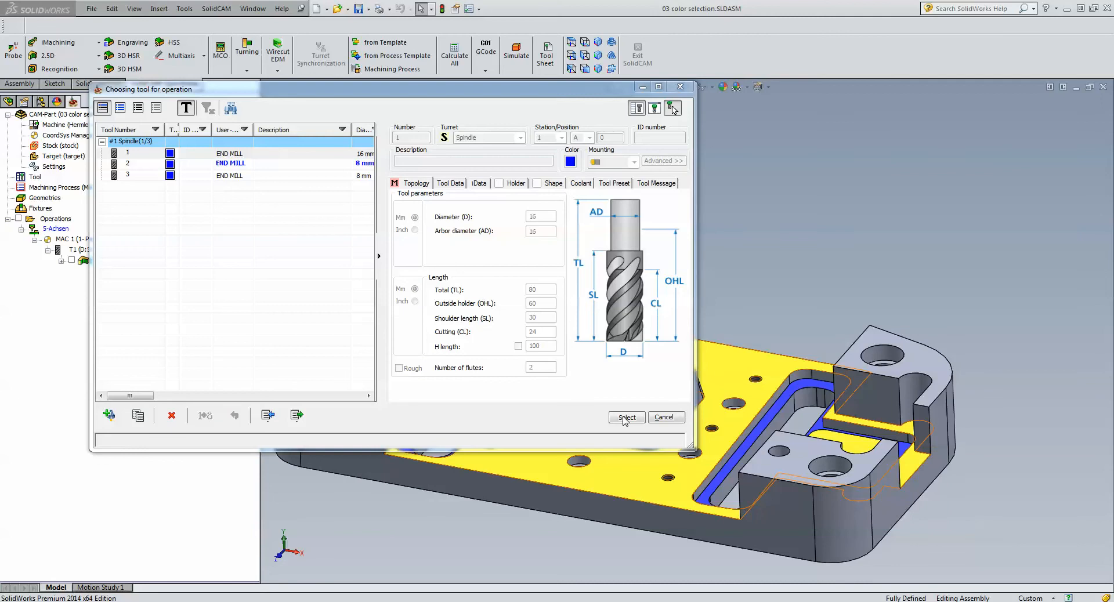
# - Review the levels, enable the One way profile strategy for open pockets, and save and calculate the operation
pyautogui.click(255, 191)
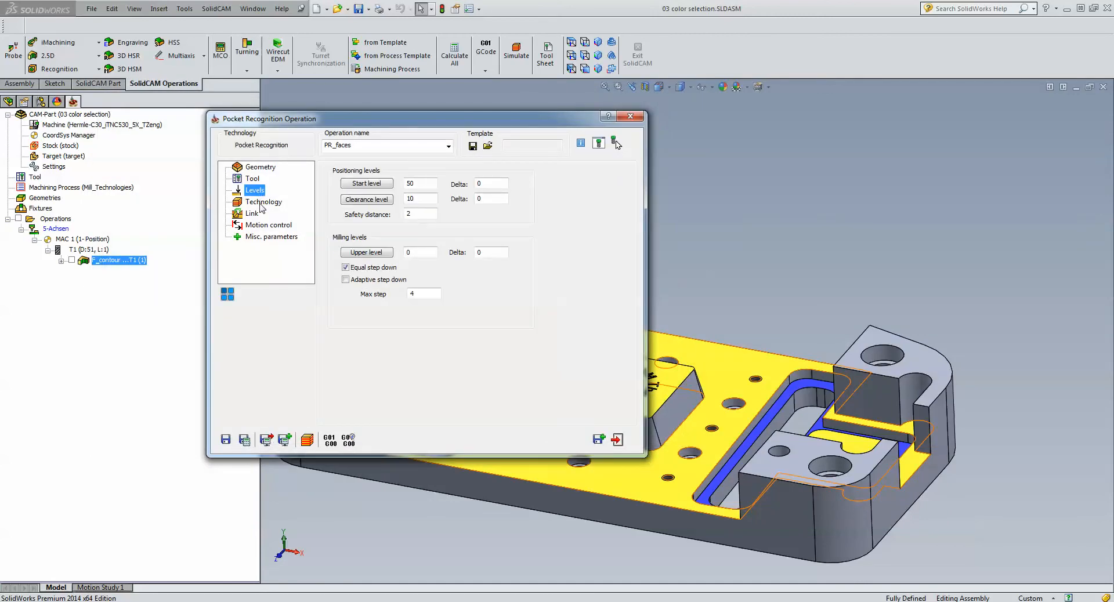
pyautogui.click(262, 203)
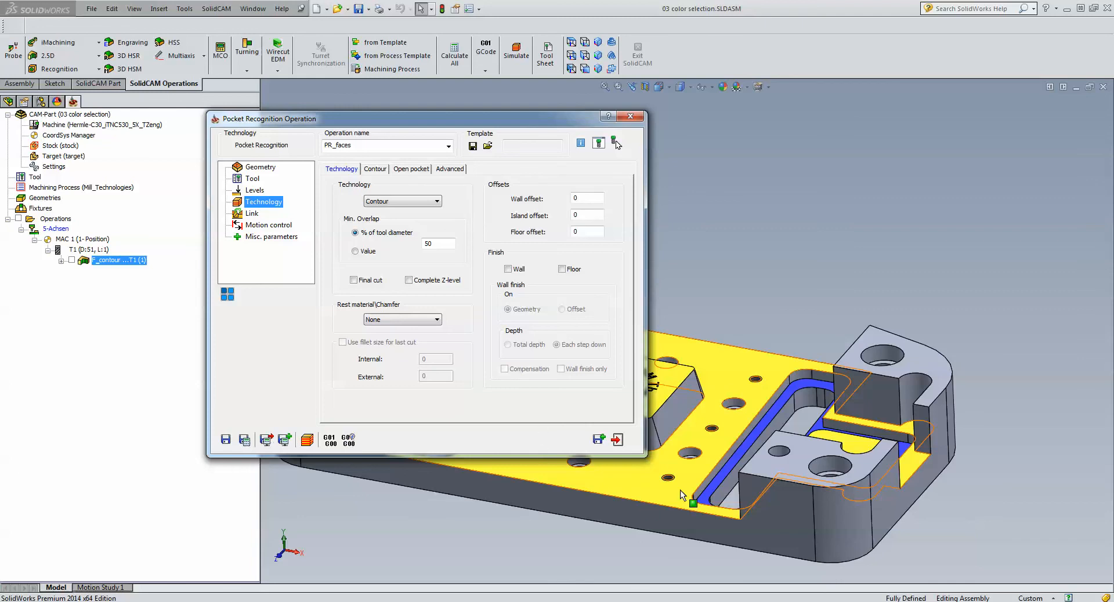
pyautogui.click(412, 170)
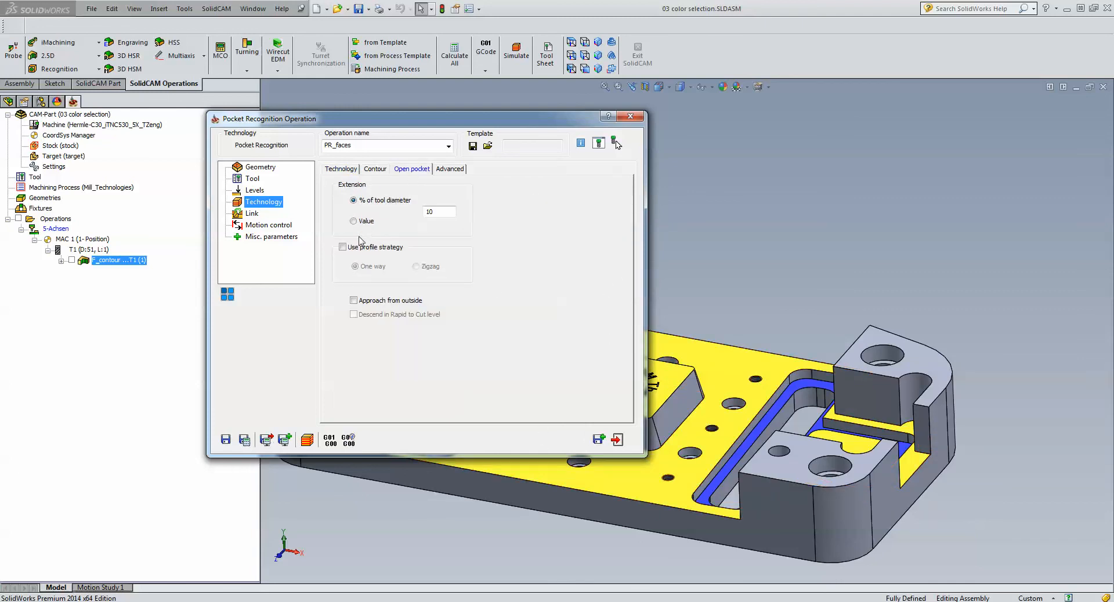
pyautogui.click(342, 248)
pyautogui.click(226, 439)
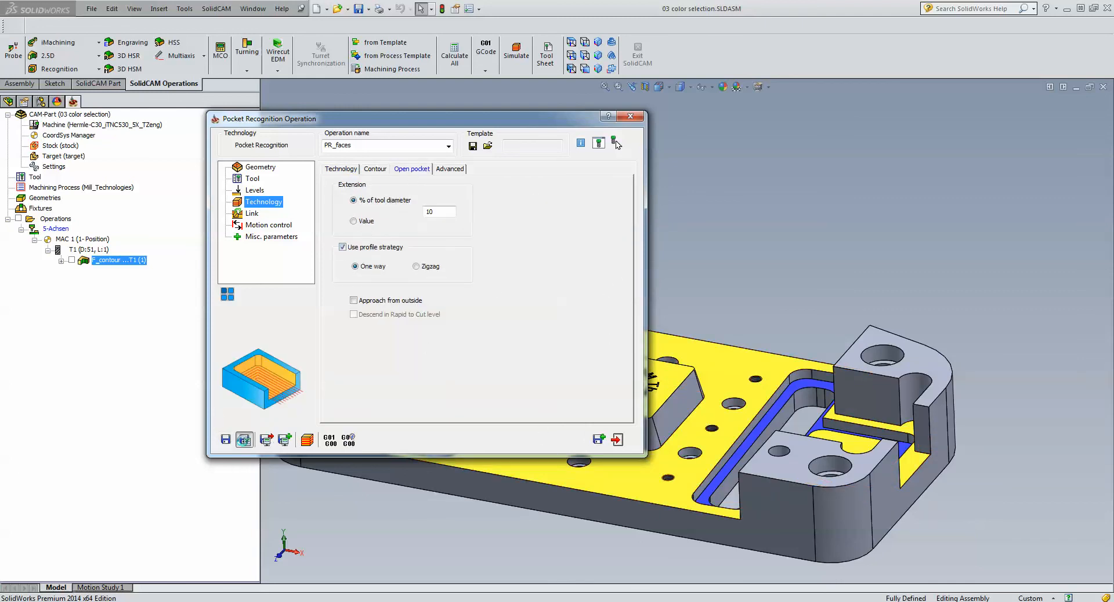
# - Simulate the yellow-face pocket operation in Host CAD and inspect its toolpath over the part from several angles
pyautogui.click(306, 440)
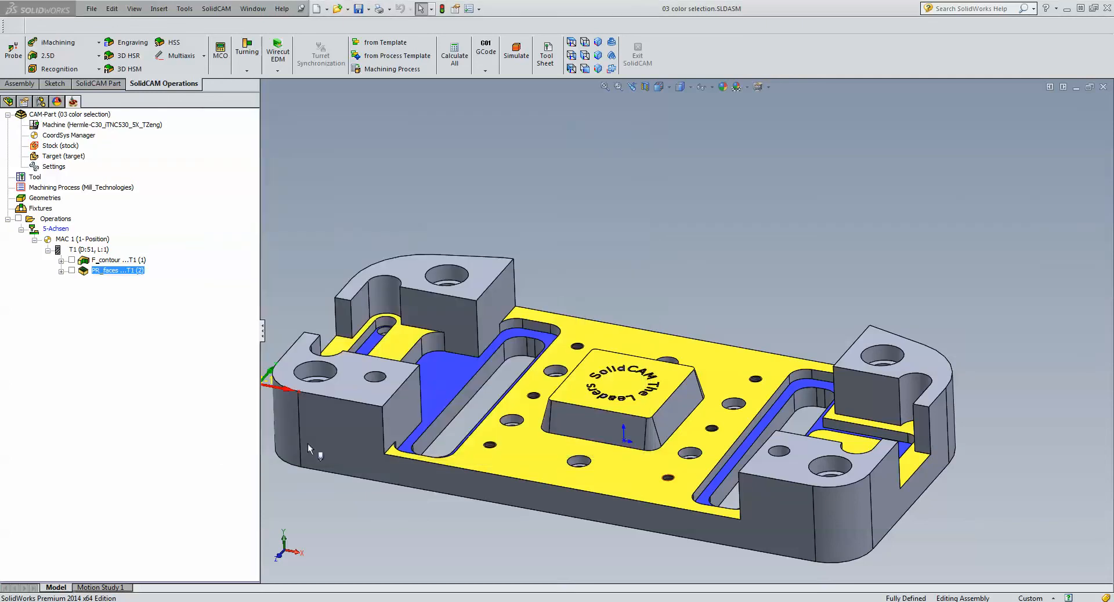
pyautogui.click(1008, 278)
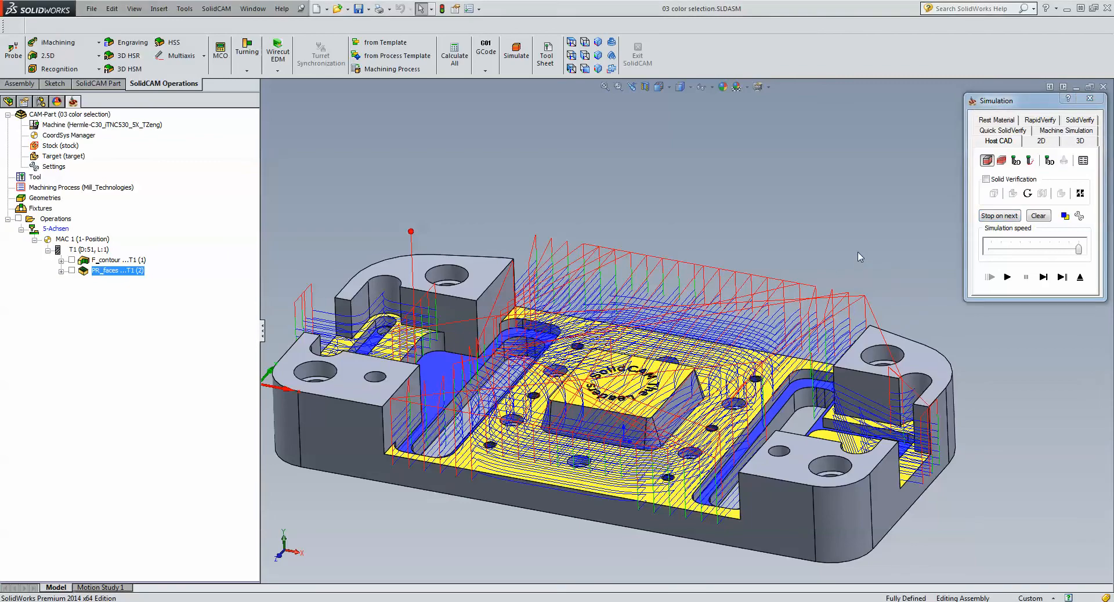
pyautogui.press('Up')
pyautogui.press('Down')
pyautogui.press('Down')
pyautogui.press('Down')
pyautogui.press('Down')
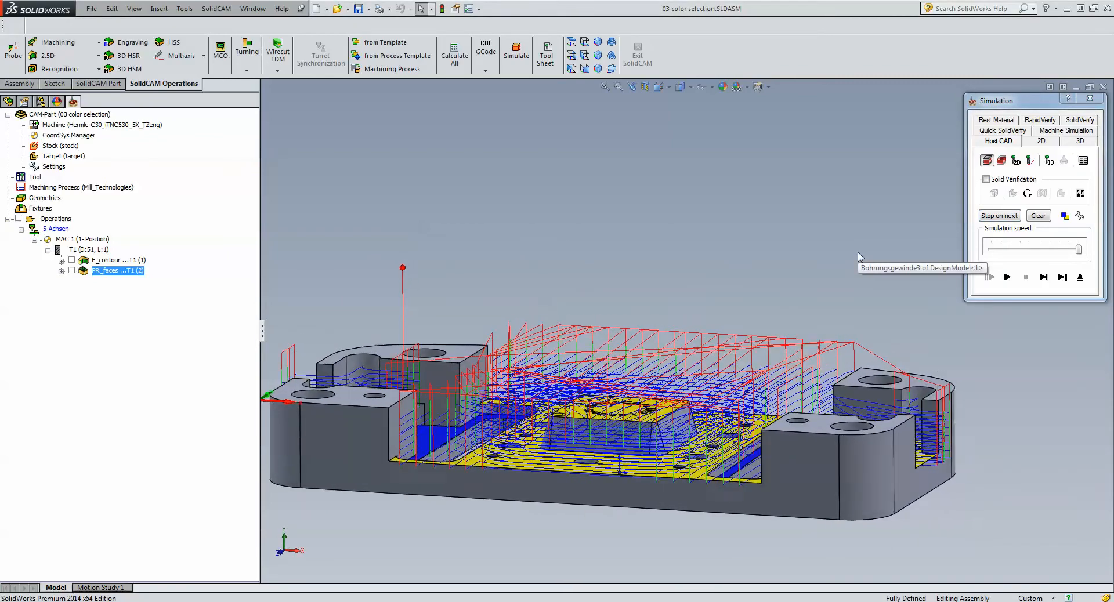
pyautogui.press('z')
pyautogui.press('z')
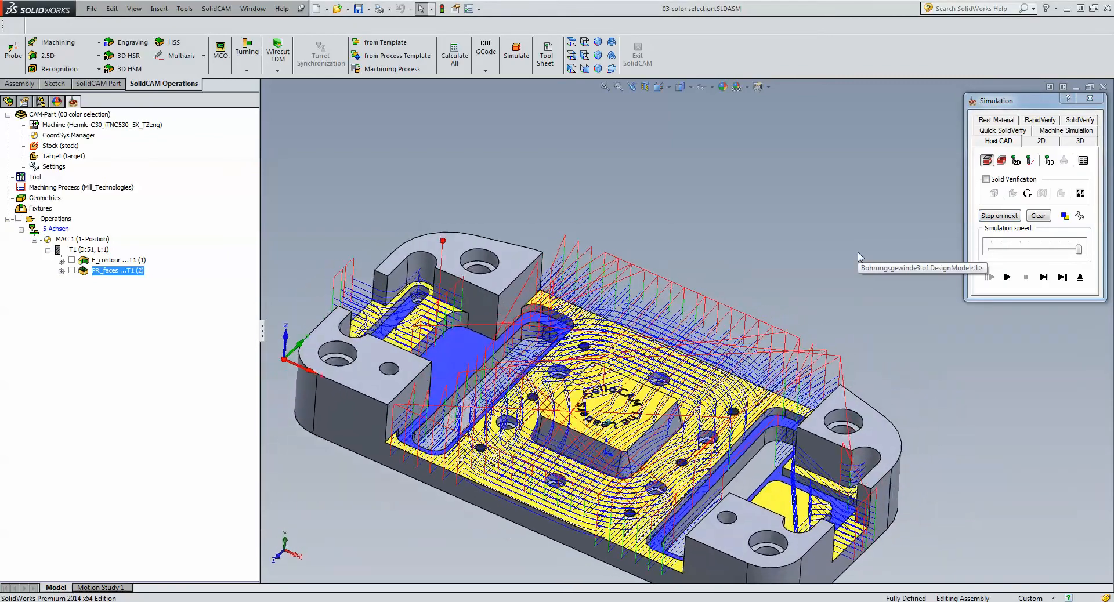
pyautogui.press('Up')
pyautogui.press('Up')
pyautogui.press('Down')
pyautogui.press('Down')
pyautogui.press('Down')
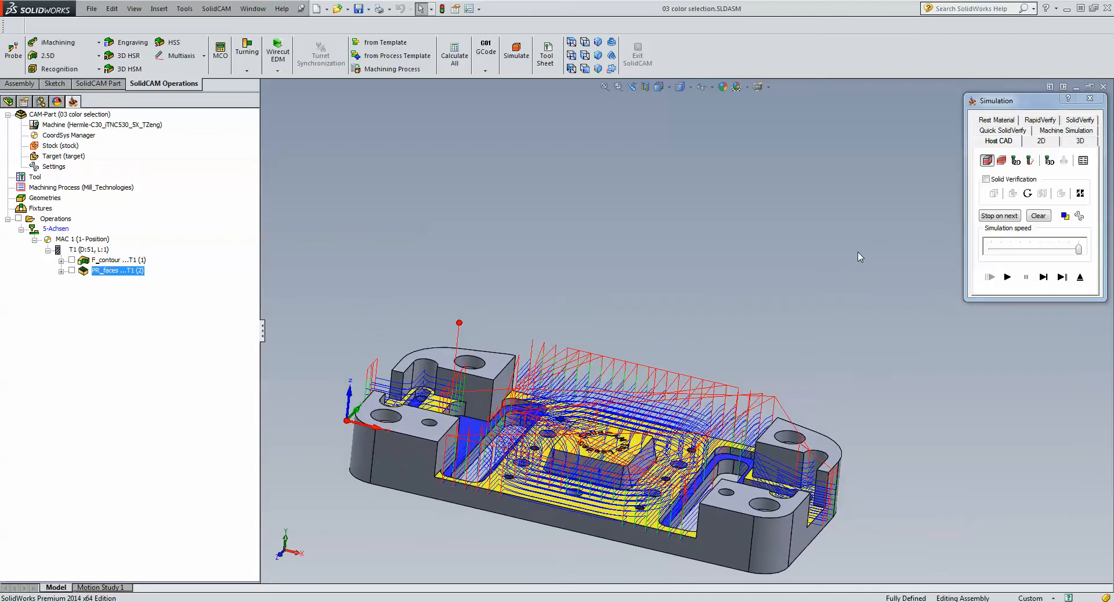
pyautogui.hotkey('shift', 'z')
pyautogui.hotkey('shift', 'z')
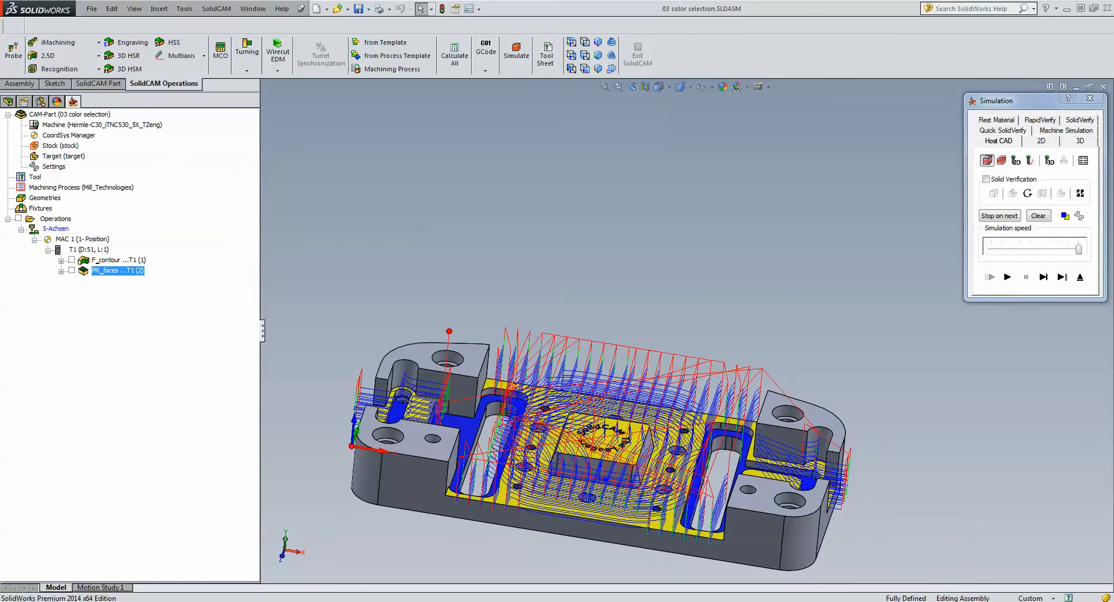
# - Run the SolidVerify simulation to check the material removed by the pocket operation, and exit the simulation
pyautogui.click(1079, 120)
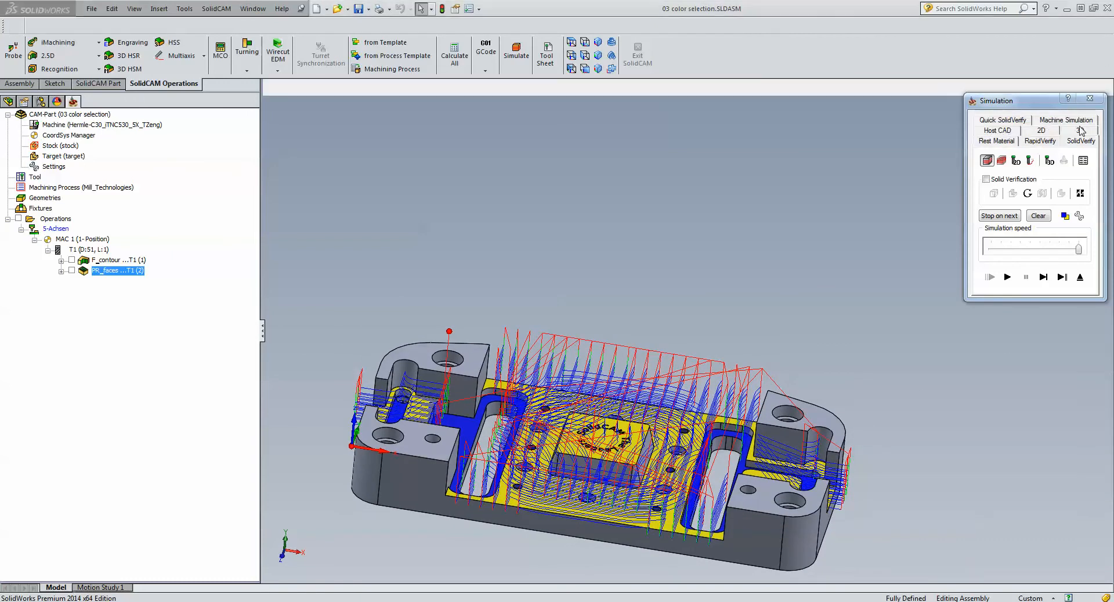
pyautogui.click(1008, 277)
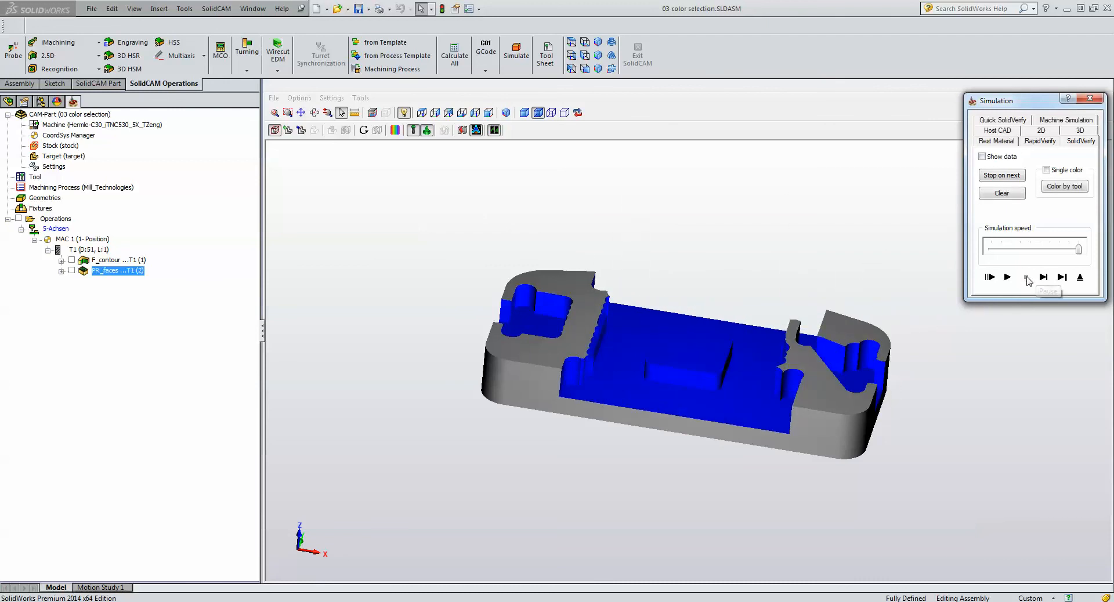
pyautogui.click(1080, 278)
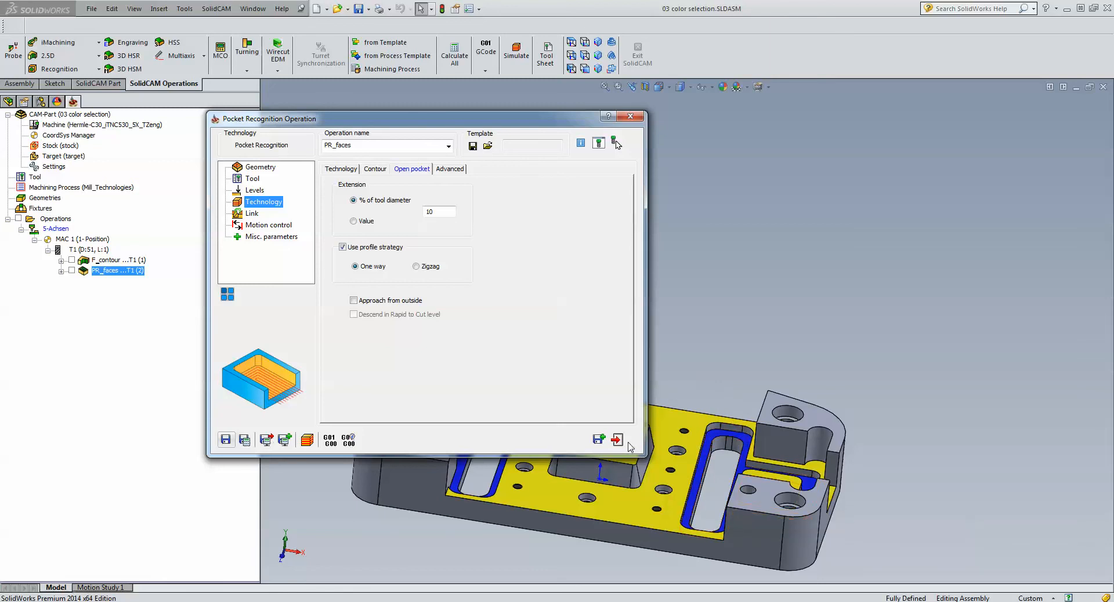
# - Save and copy the yellow-face pocket operation, and start new geometry for the copy using the model's blue face color on the solid body
pyautogui.click(598, 438)
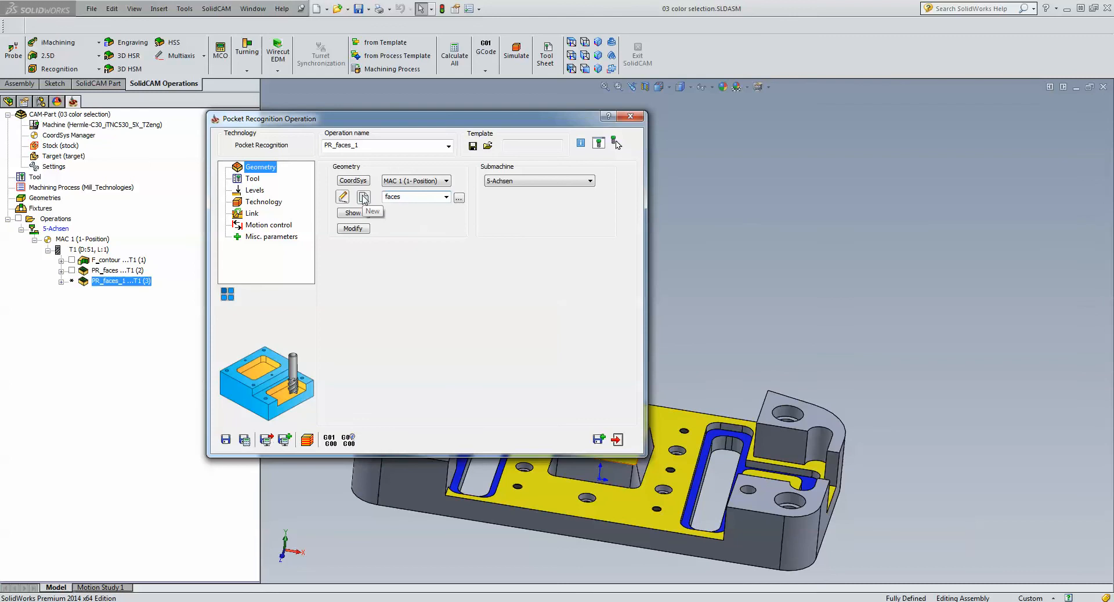
pyautogui.click(363, 197)
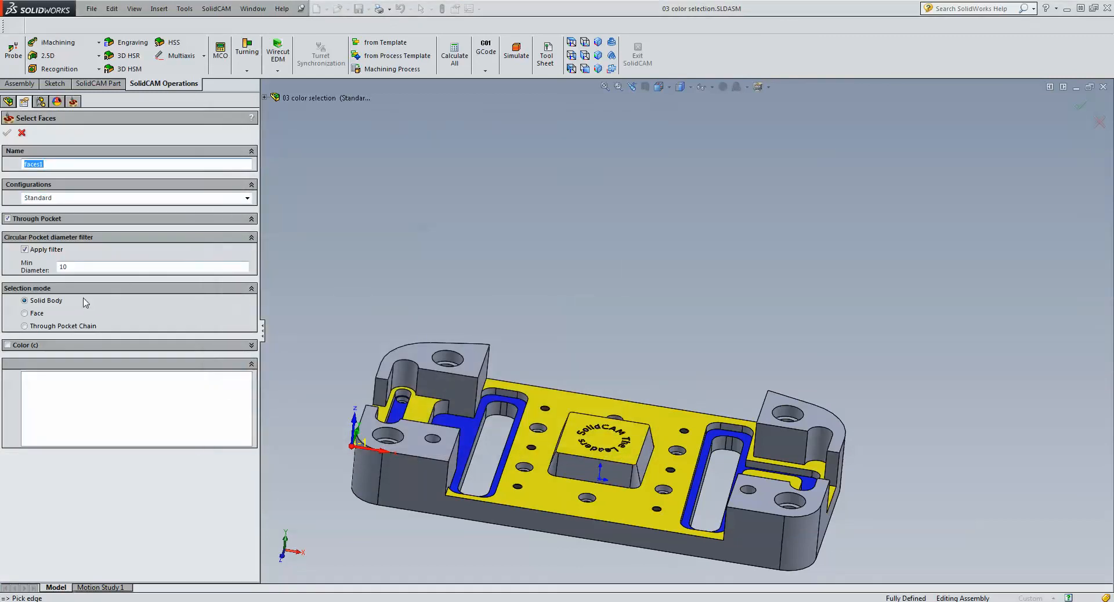
pyautogui.click(7, 345)
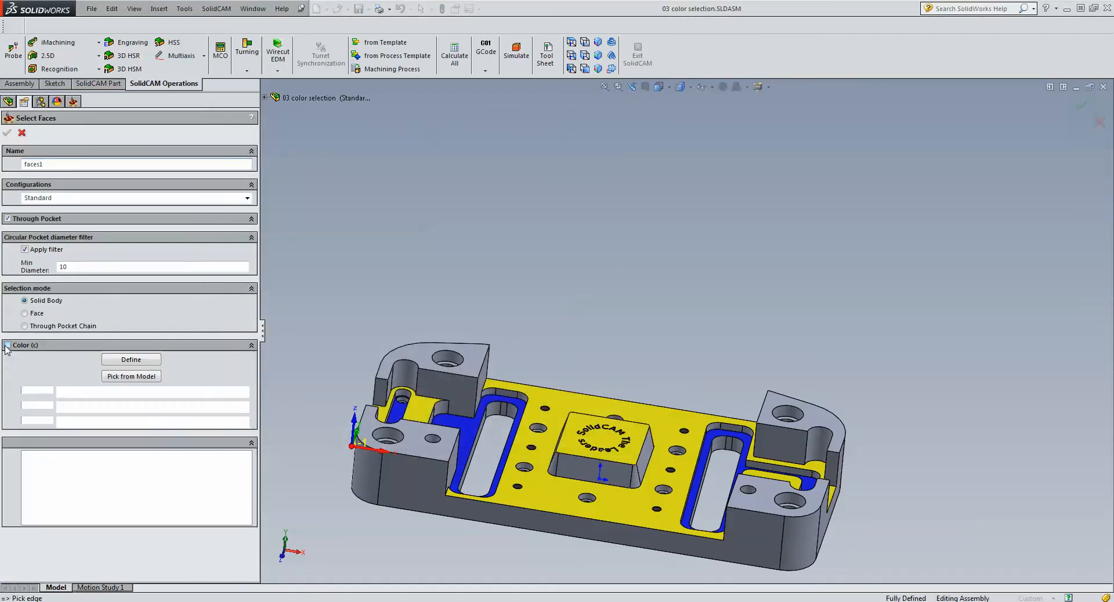
pyautogui.click(131, 376)
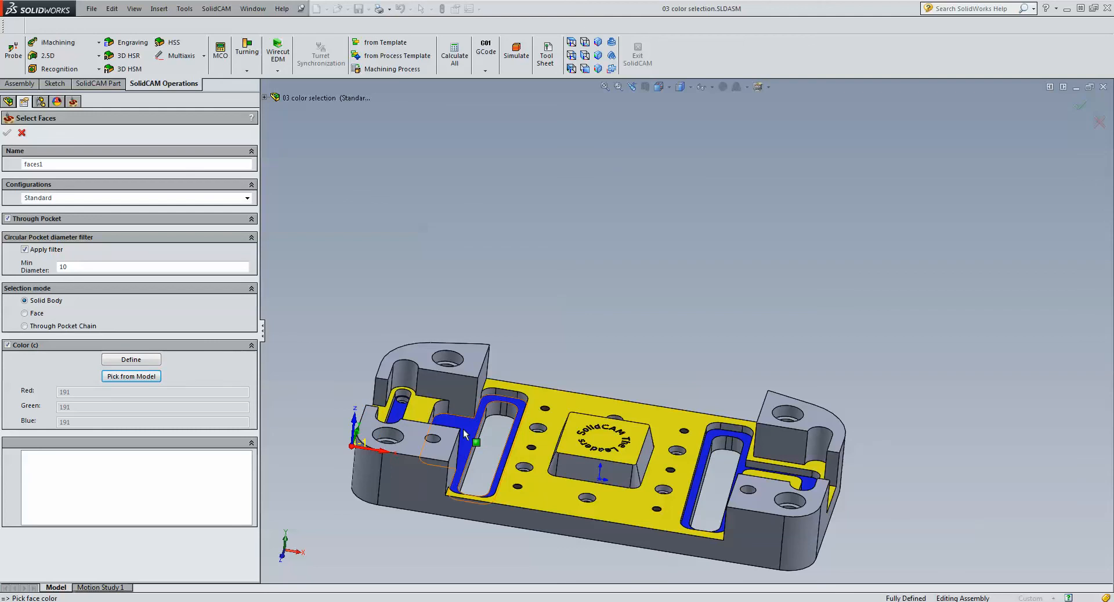
pyautogui.click(486, 443)
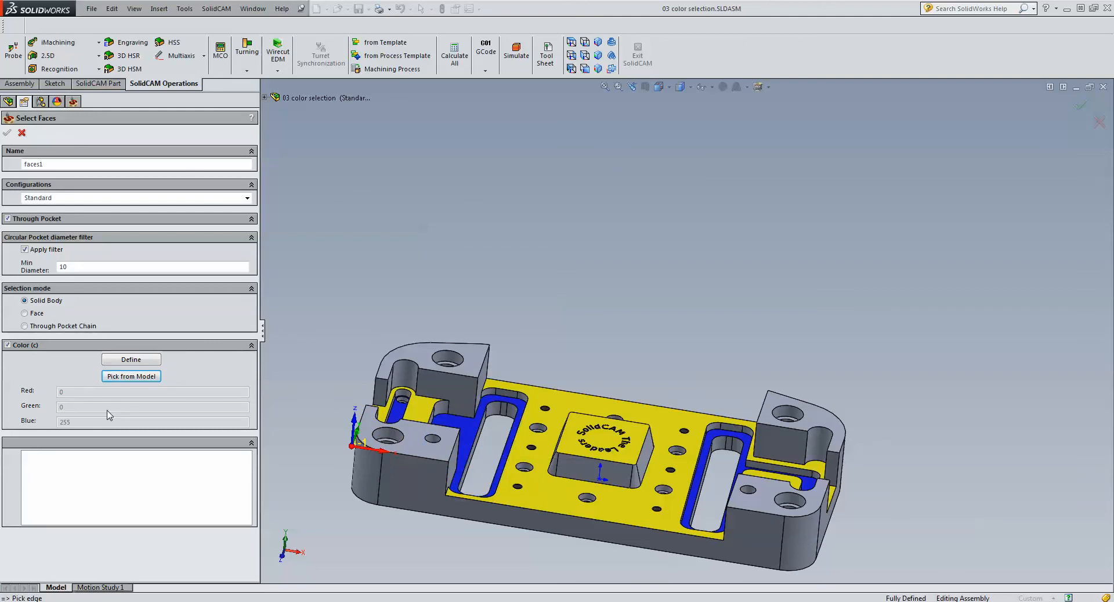
pyautogui.click(472, 356)
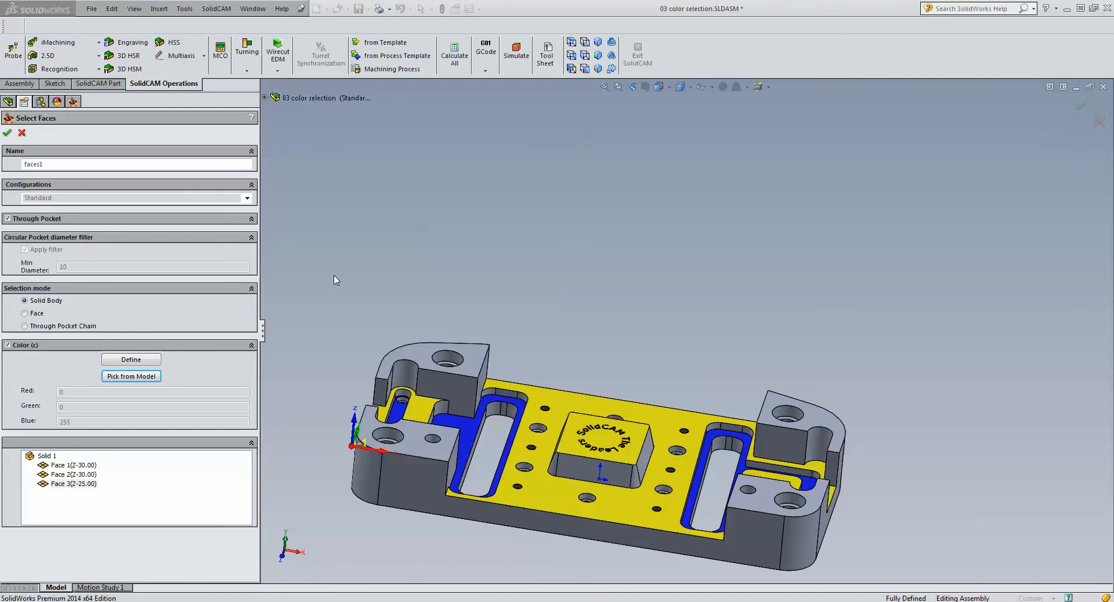
# - Highlight the recognized blue faces one by one to check them, and accept the face geometry
pyautogui.click(68, 475)
pyautogui.click(72, 466)
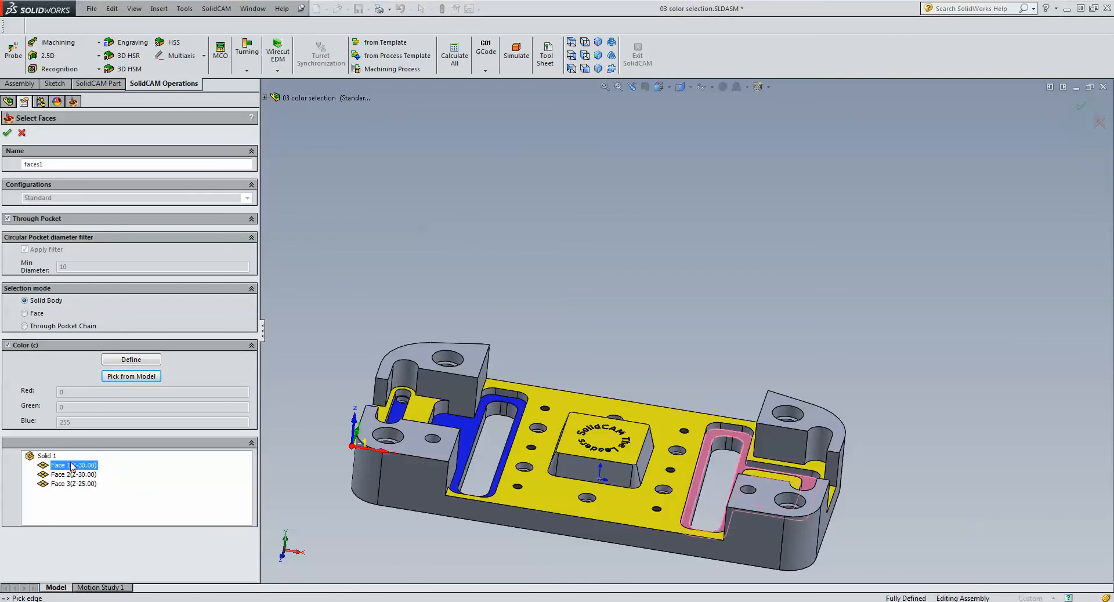
pyautogui.click(71, 475)
pyautogui.click(71, 485)
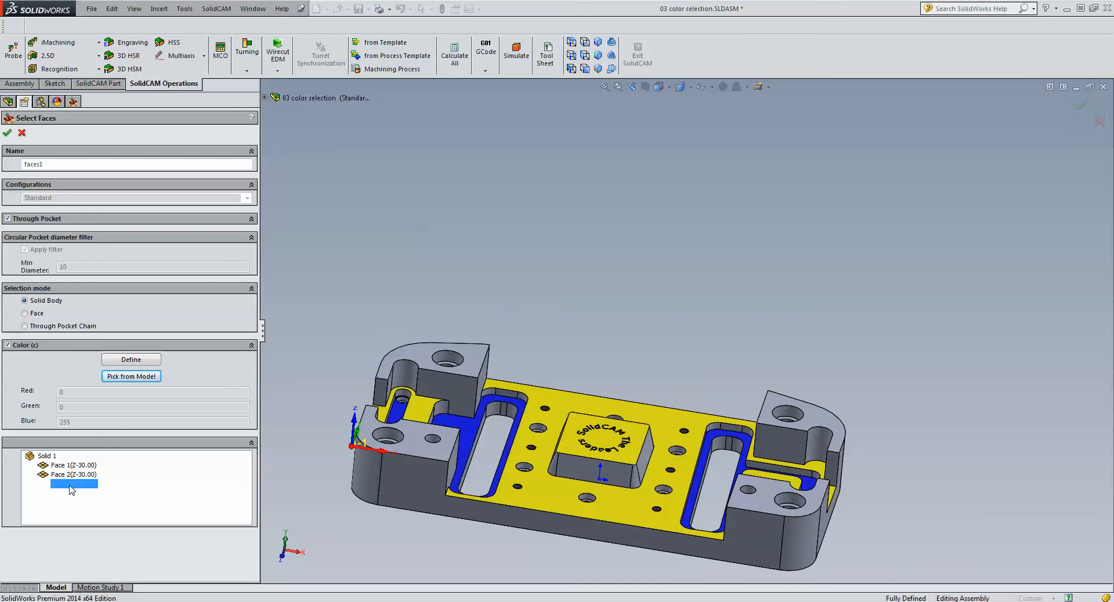
pyautogui.click(72, 466)
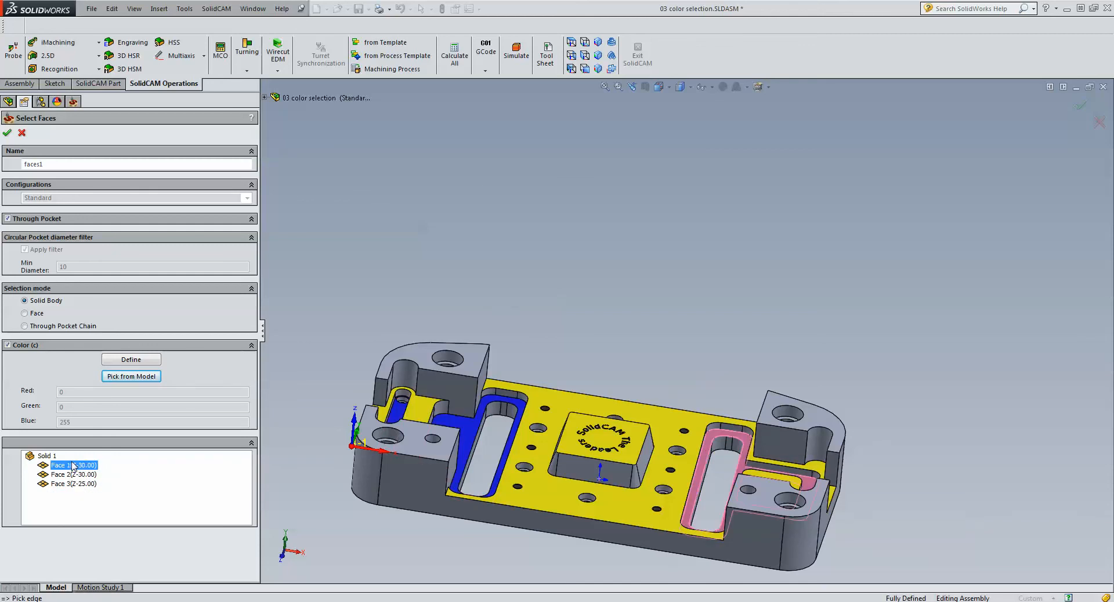
pyautogui.click(9, 133)
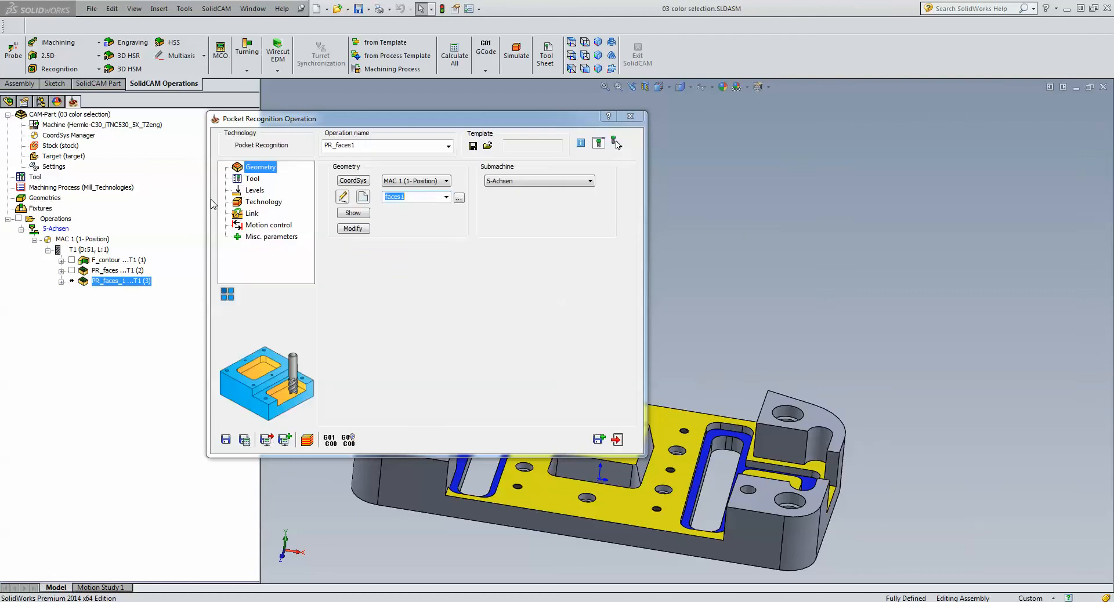
# - Assign tool number 3, the 8 mm end mill, to the blue-face pocket operation, and save and calculate it
pyautogui.click(258, 180)
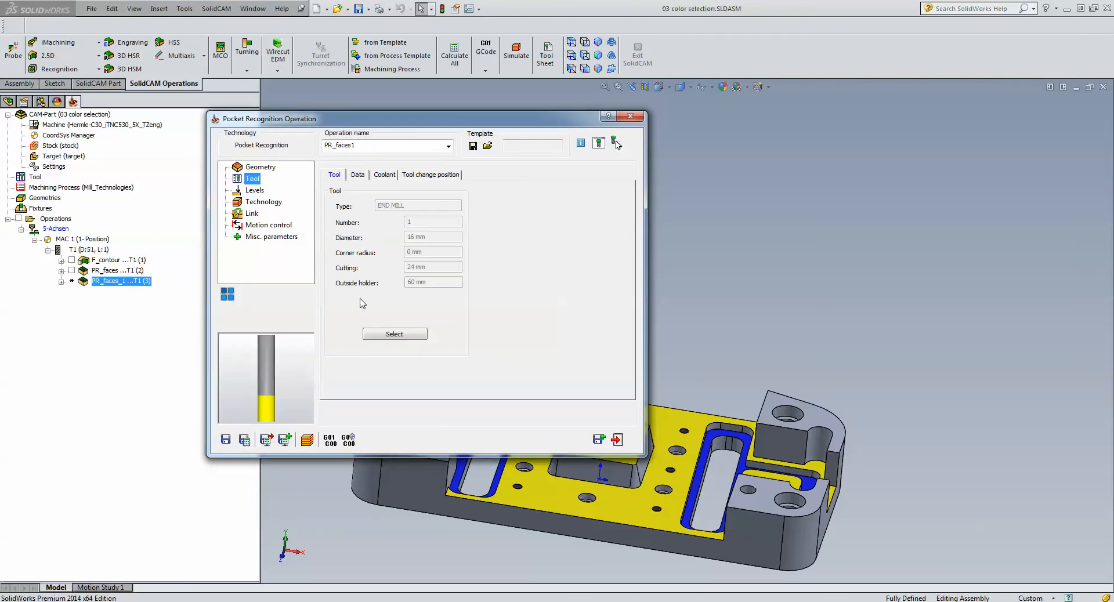
pyautogui.click(386, 334)
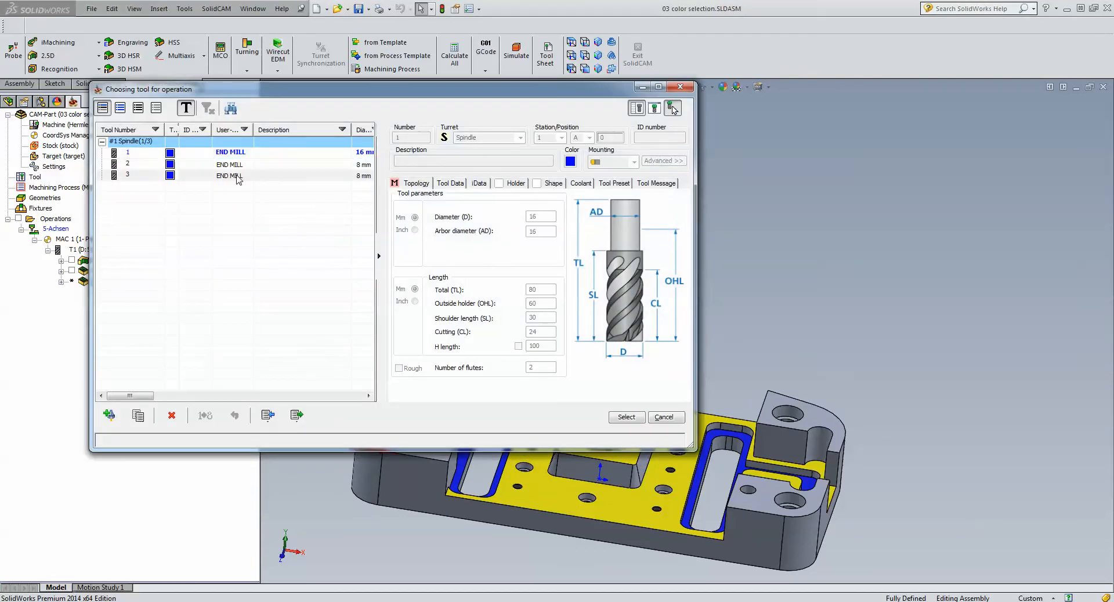
pyautogui.click(238, 176)
pyautogui.click(627, 417)
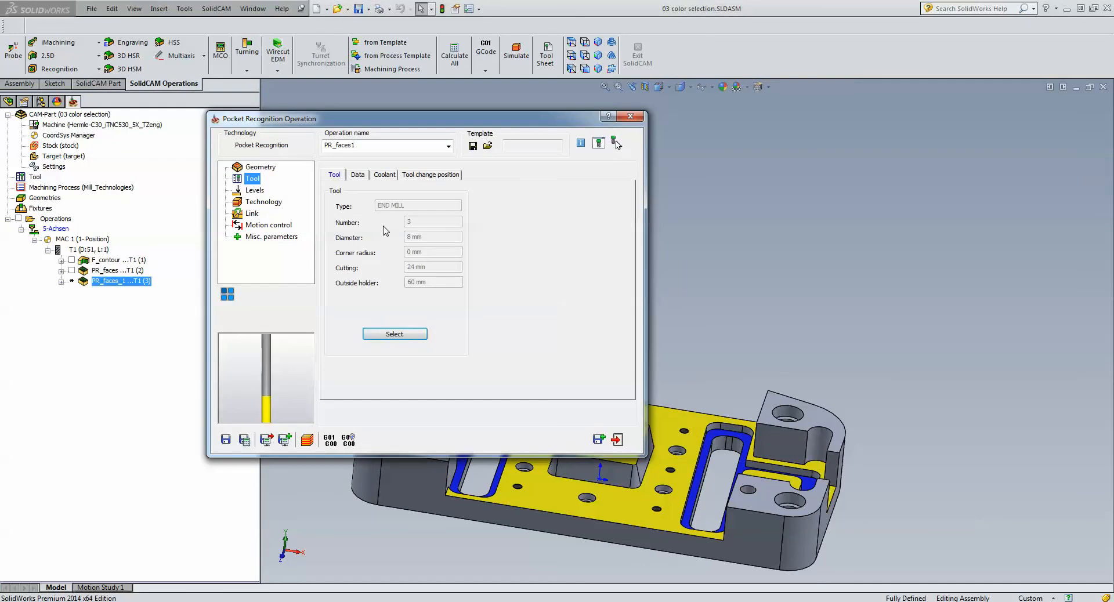
pyautogui.click(245, 440)
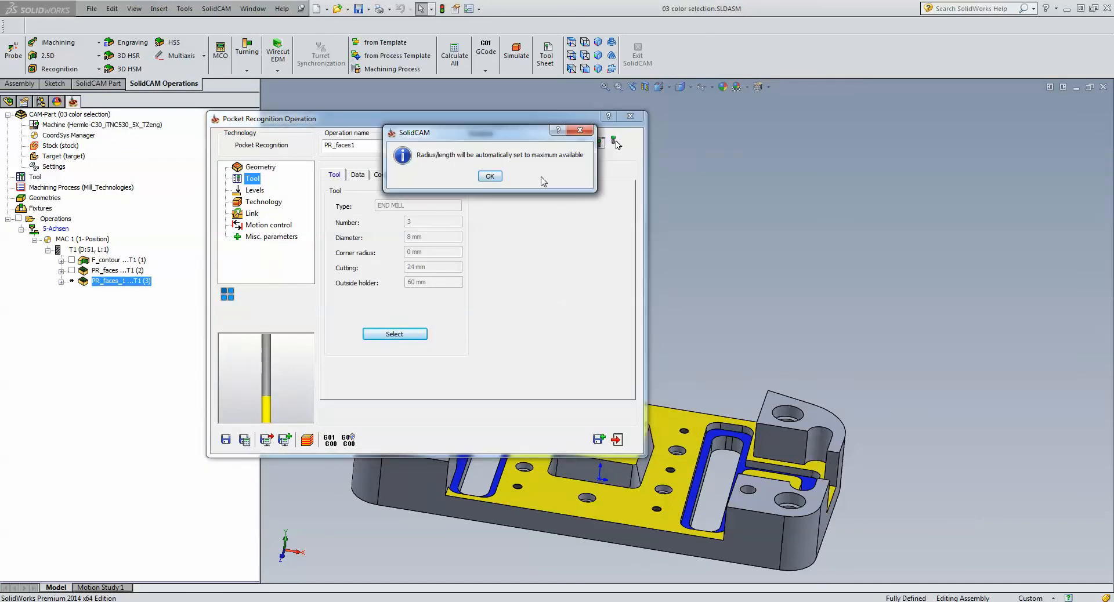
pyautogui.click(490, 176)
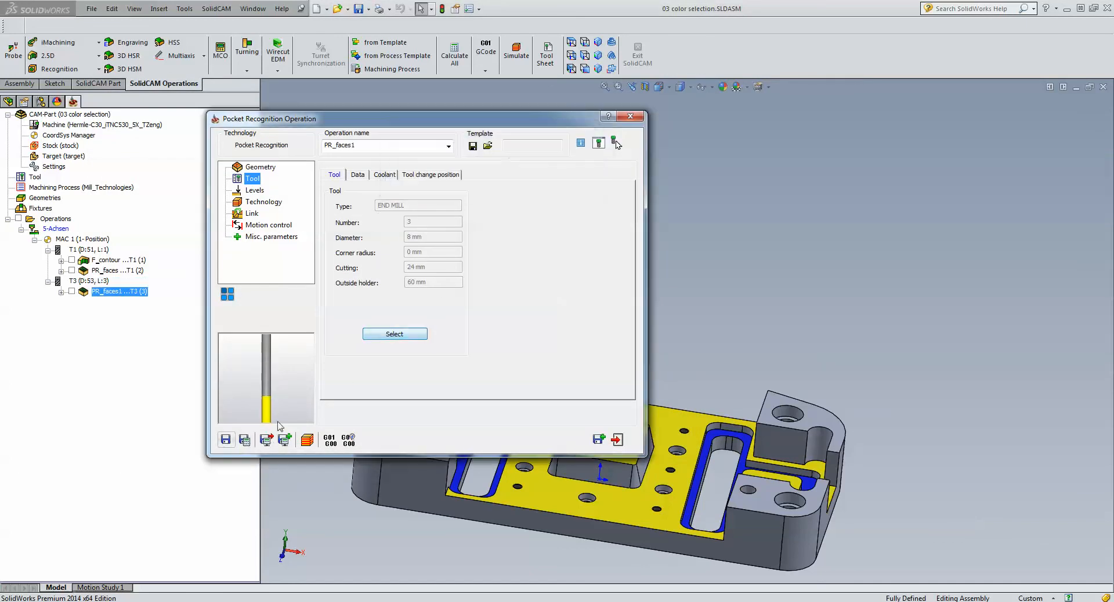
# - Simulate the blue-face pocket toolpath in Host CAD, exit the simulation and close the operation
pyautogui.click(306, 440)
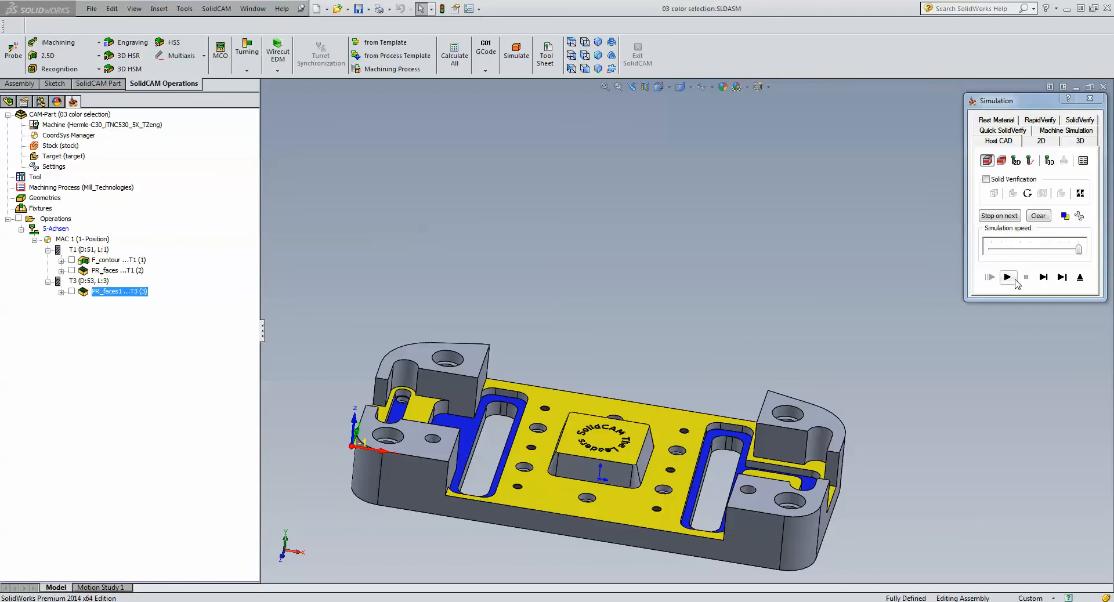
pyautogui.click(1010, 280)
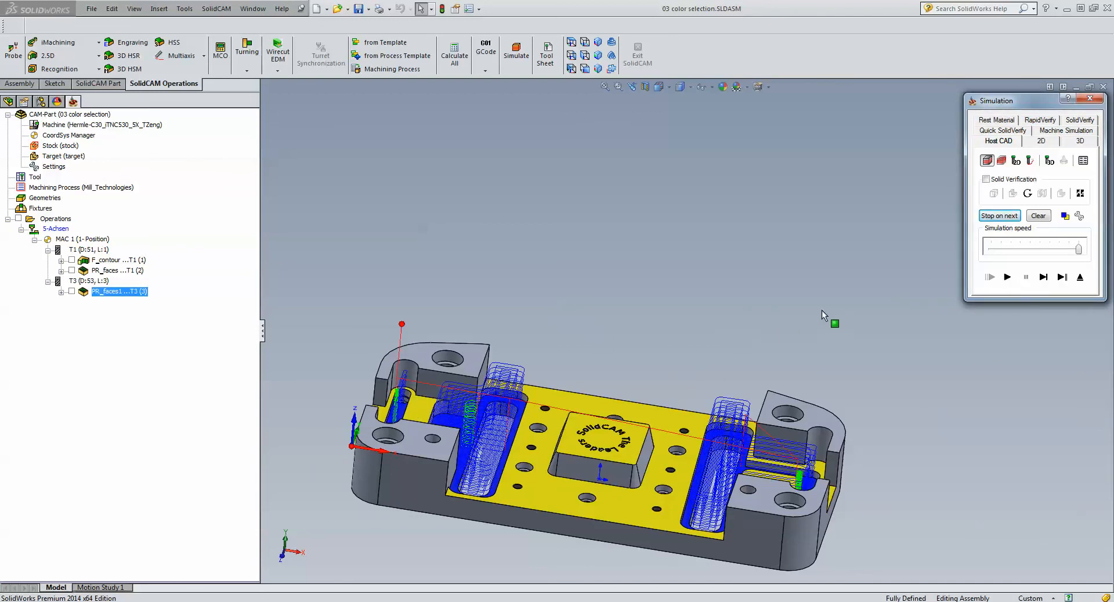
pyautogui.click(1080, 278)
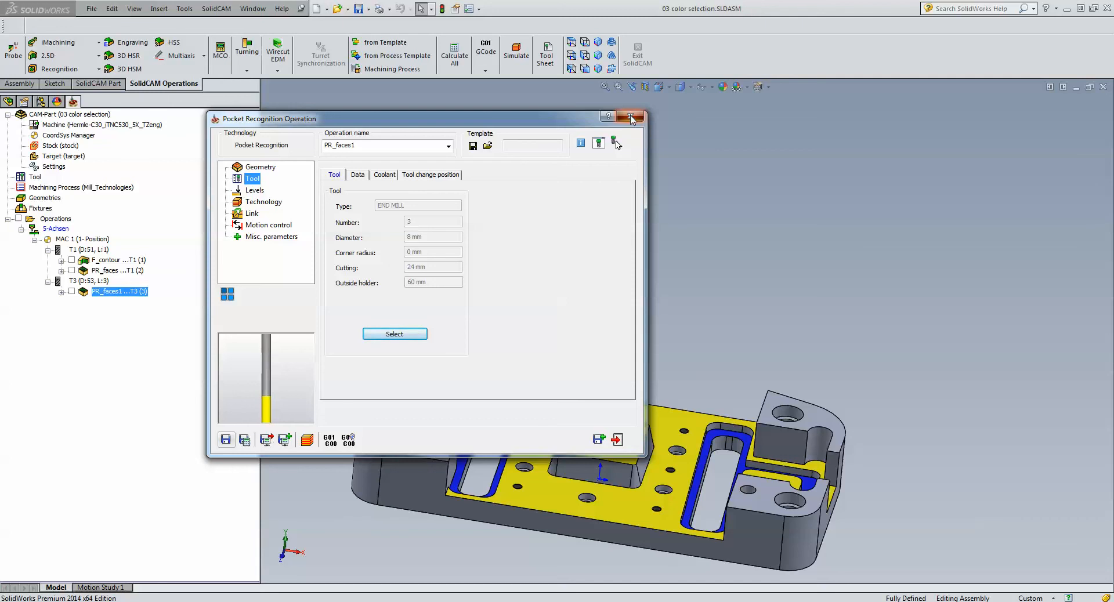
pyautogui.click(630, 118)
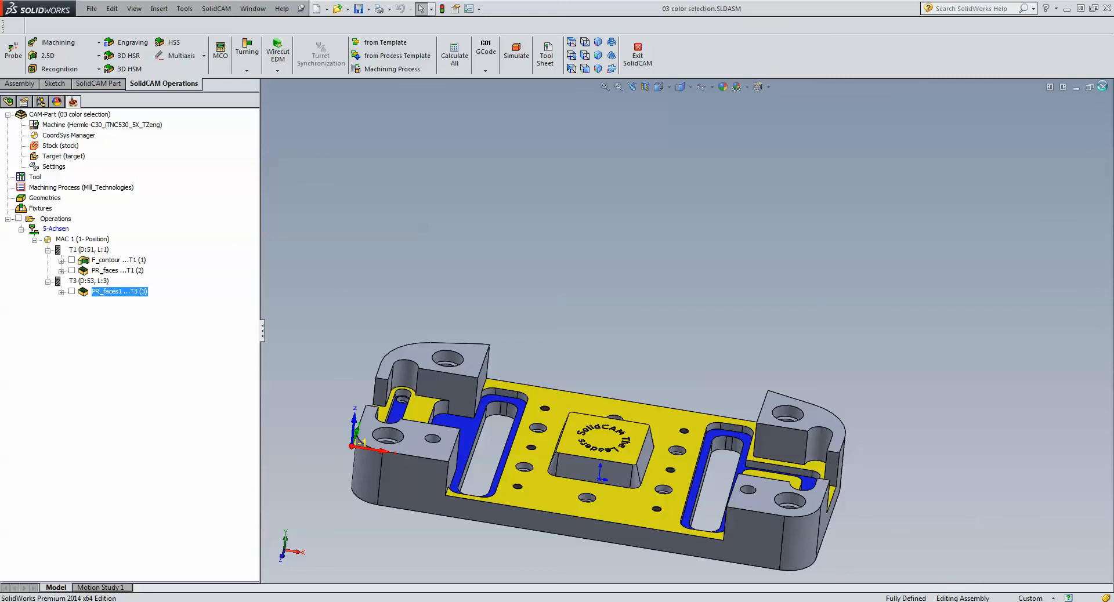
# - Close the color selection CAM-part and open the recent part Ellipse.SLDPRT
pyautogui.click(57, 102)
pyautogui.click(1102, 87)
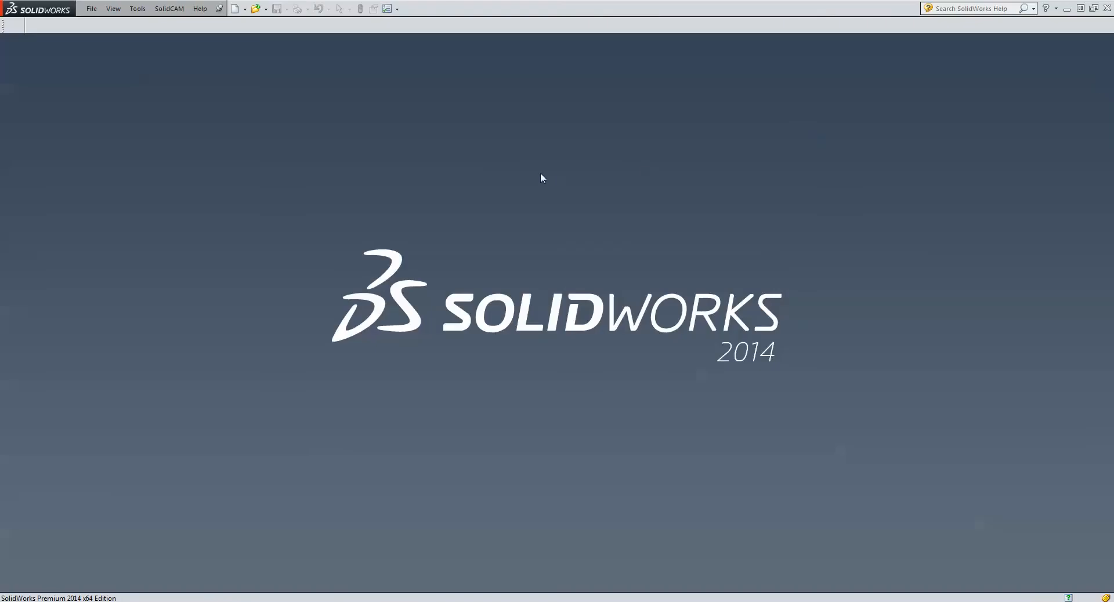
pyautogui.click(91, 9)
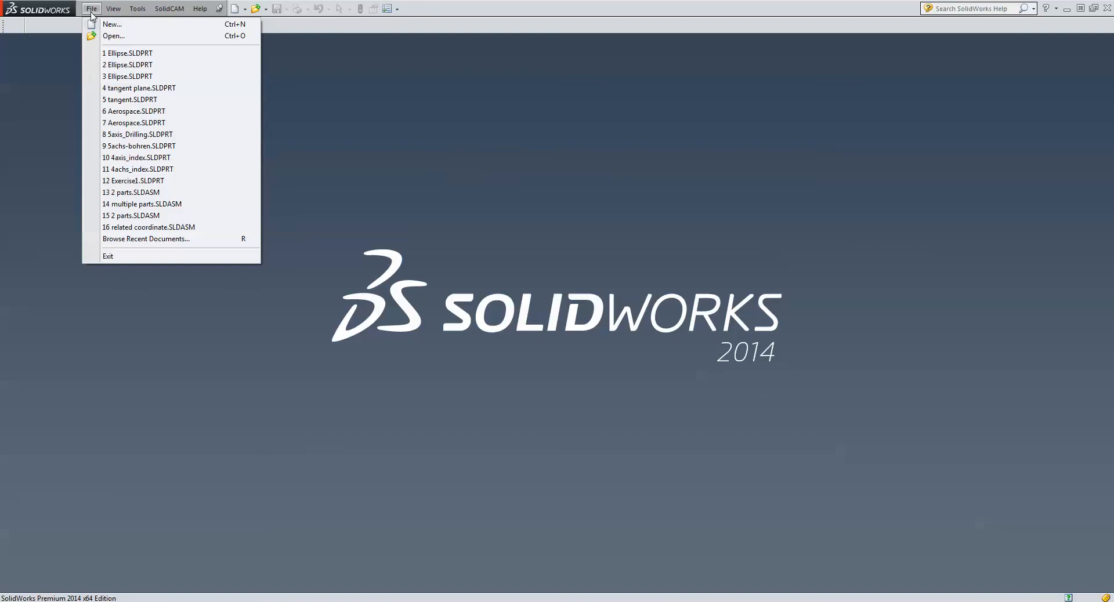
pyautogui.click(244, 53)
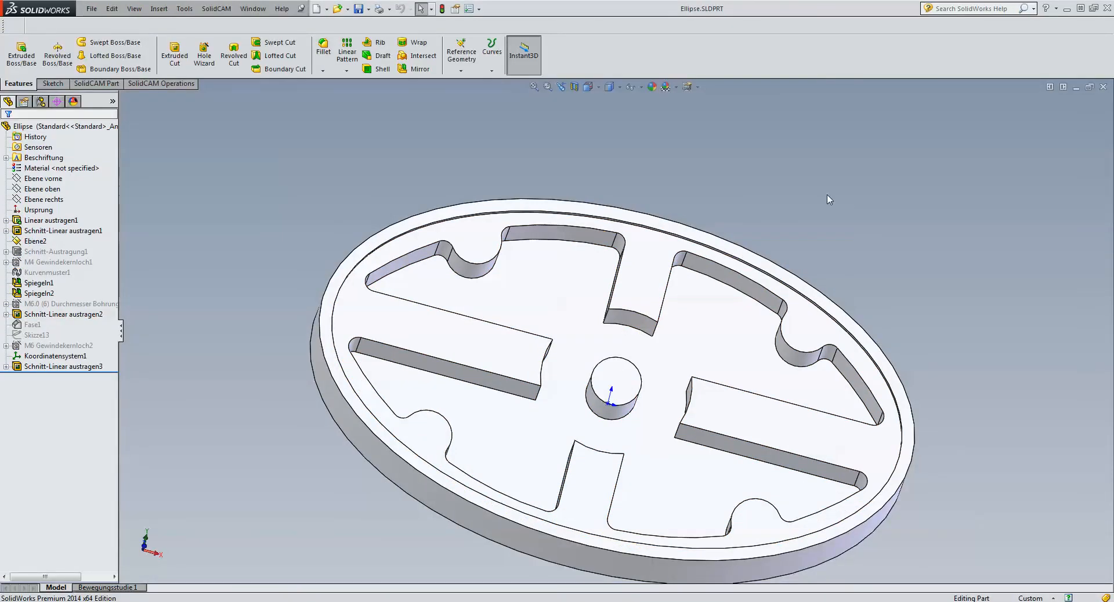
# - Create a new external metric milling CAM-part named Ellipse from the open model
pyautogui.click(221, 9)
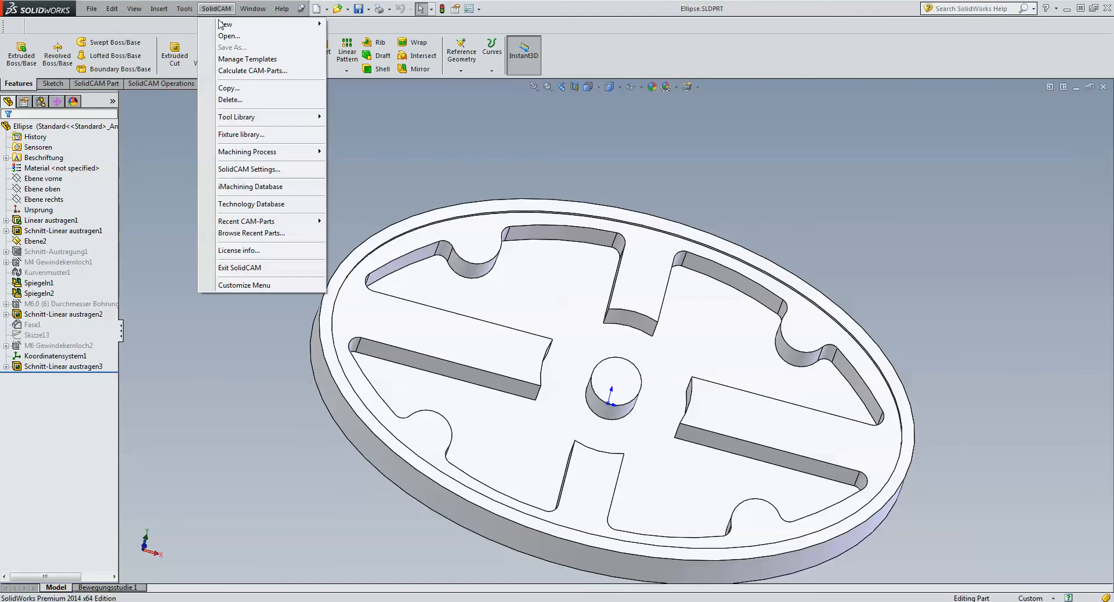
pyautogui.moveTo(221, 24)
pyautogui.click(355, 25)
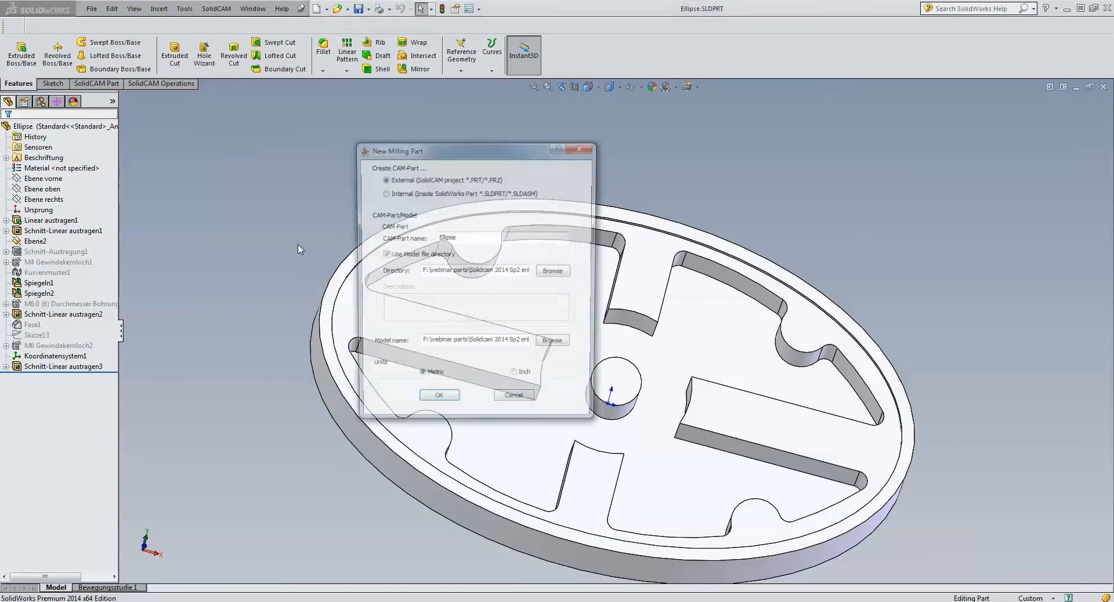
pyautogui.click(447, 403)
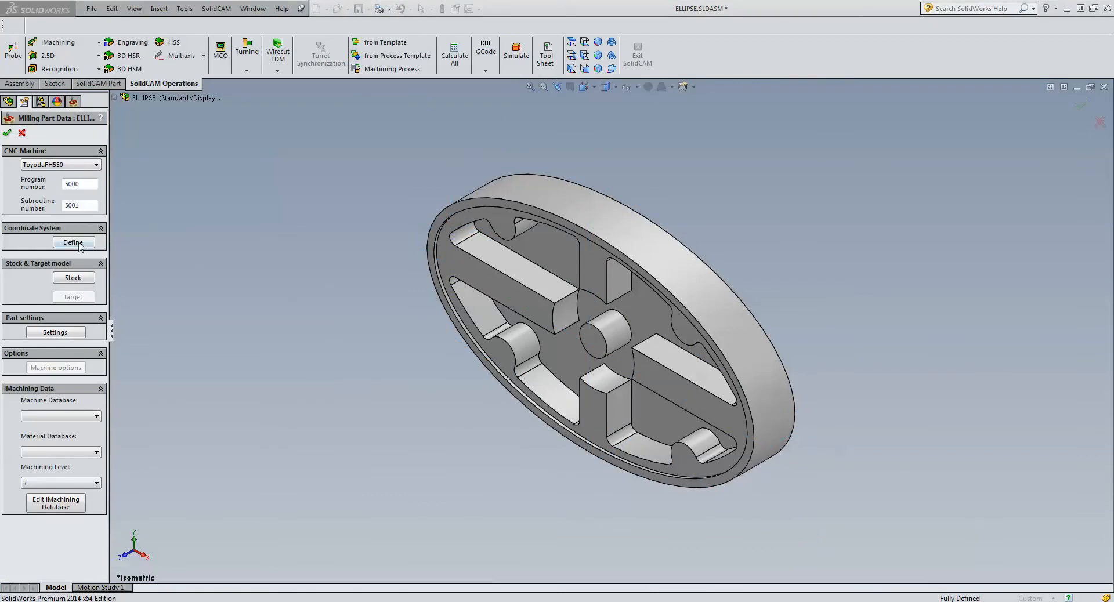
# - Define the MAC 1 coordinate system from the central boss's end face with its origin at the model box corner, accepting the default machining levels
pyautogui.click(73, 243)
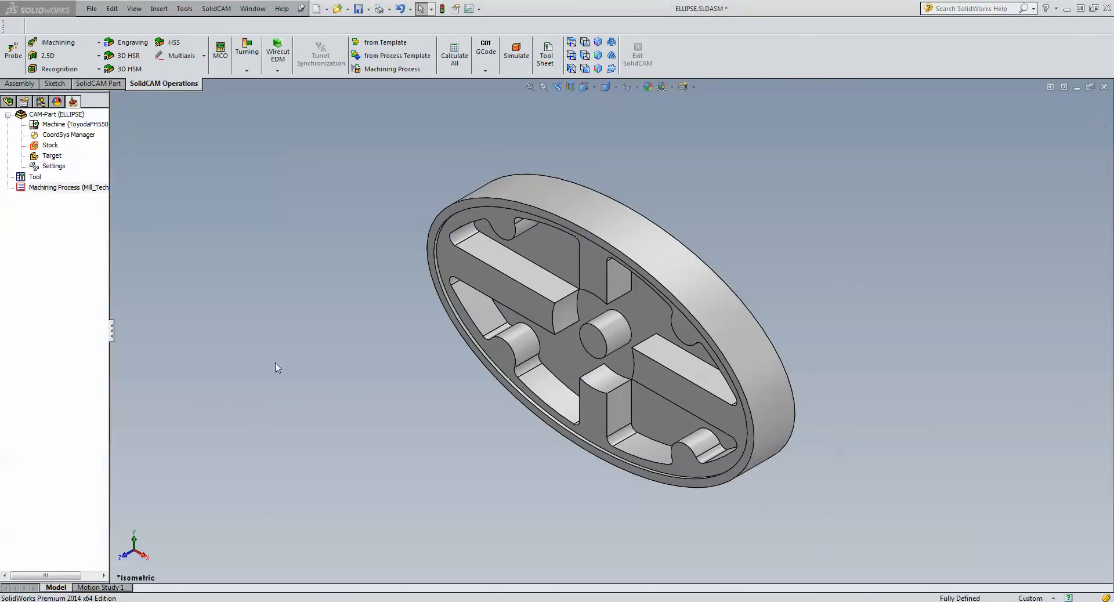
pyautogui.click(591, 344)
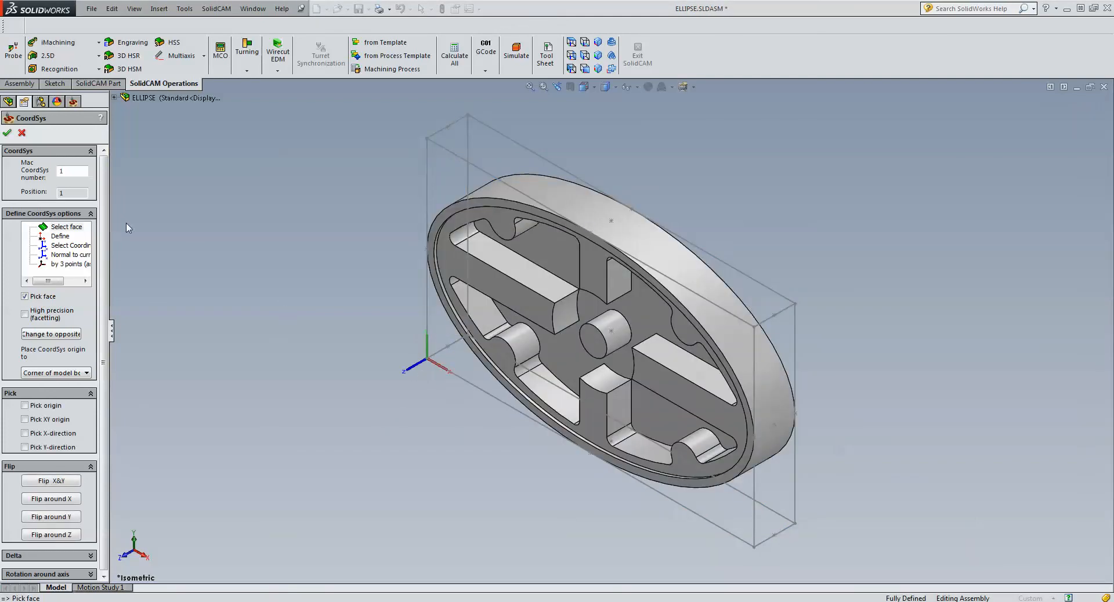
pyautogui.click(7, 134)
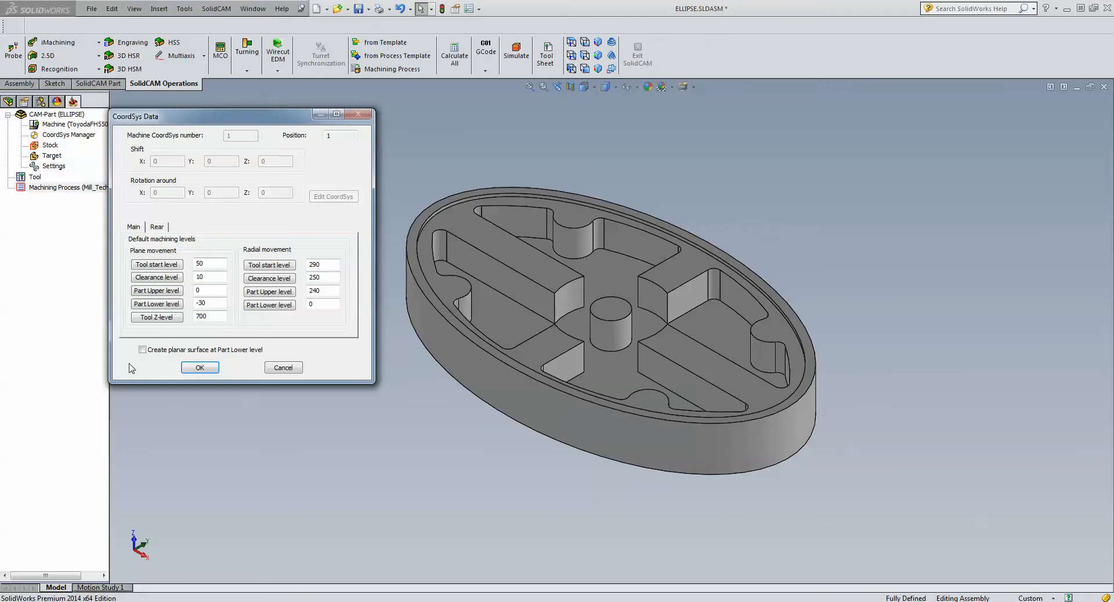
pyautogui.click(198, 368)
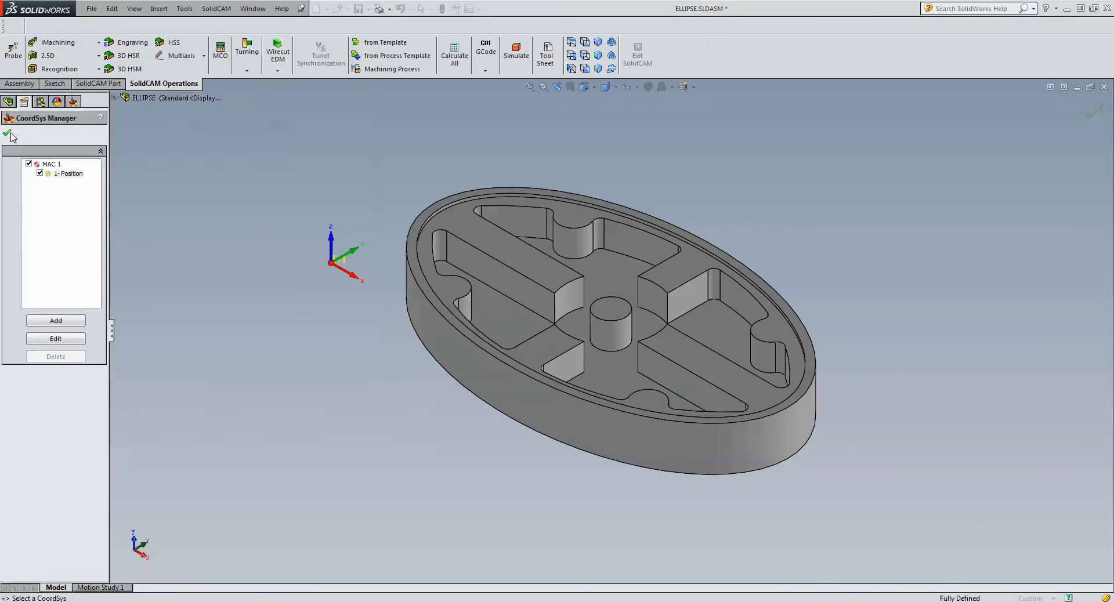
pyautogui.click(9, 134)
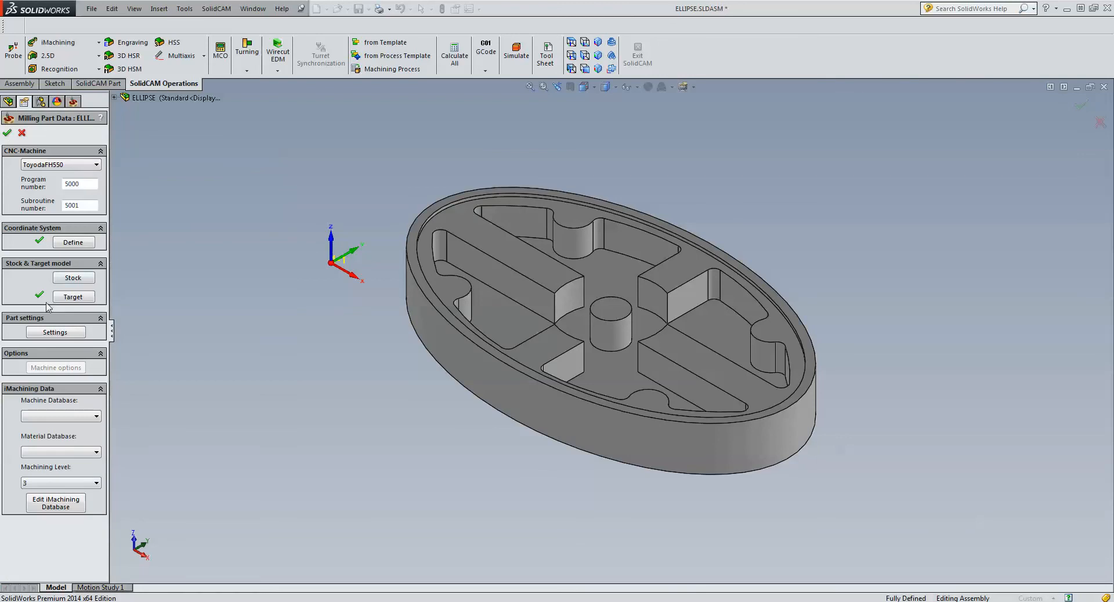
# - Define the stock as a box in Absolute coordinates mode and fill its limits from the model dimensions
pyautogui.click(75, 299)
pyautogui.click(78, 279)
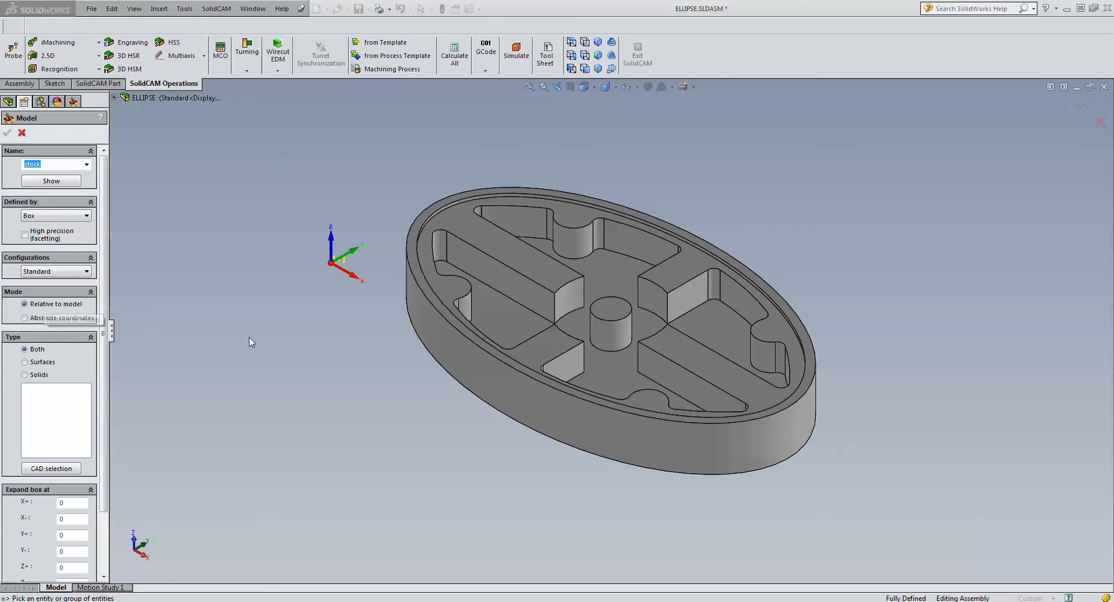
pyautogui.click(24, 318)
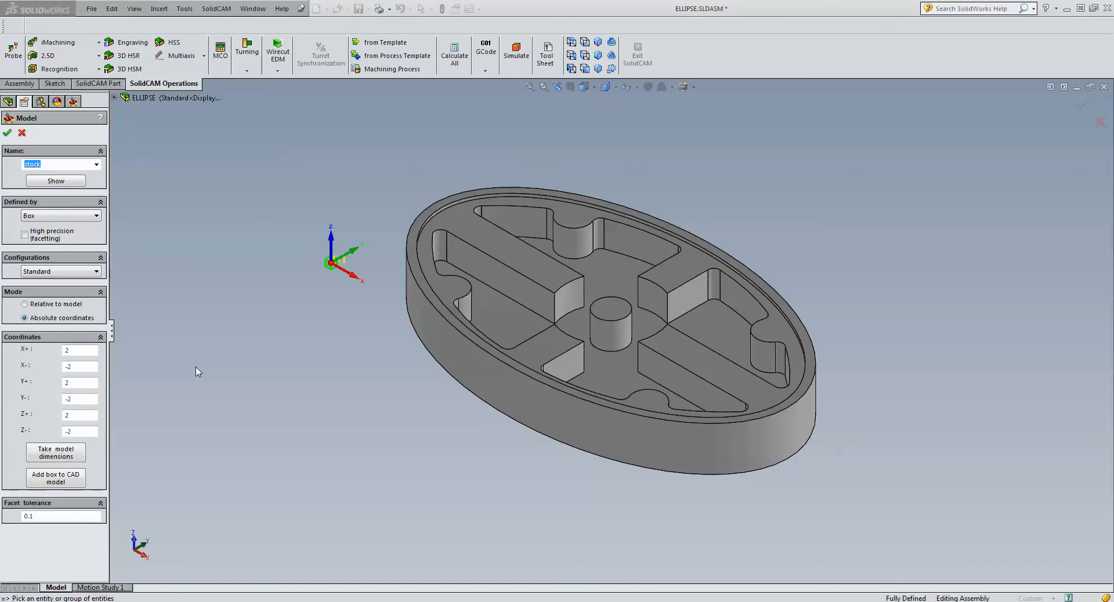
pyautogui.click(196, 367)
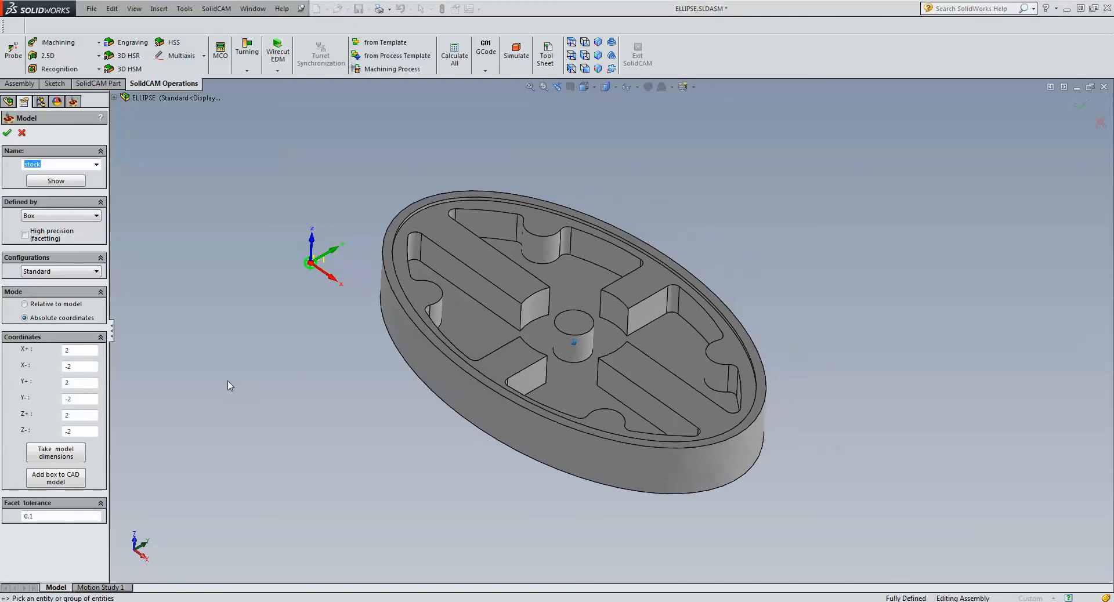
pyautogui.click(80, 366)
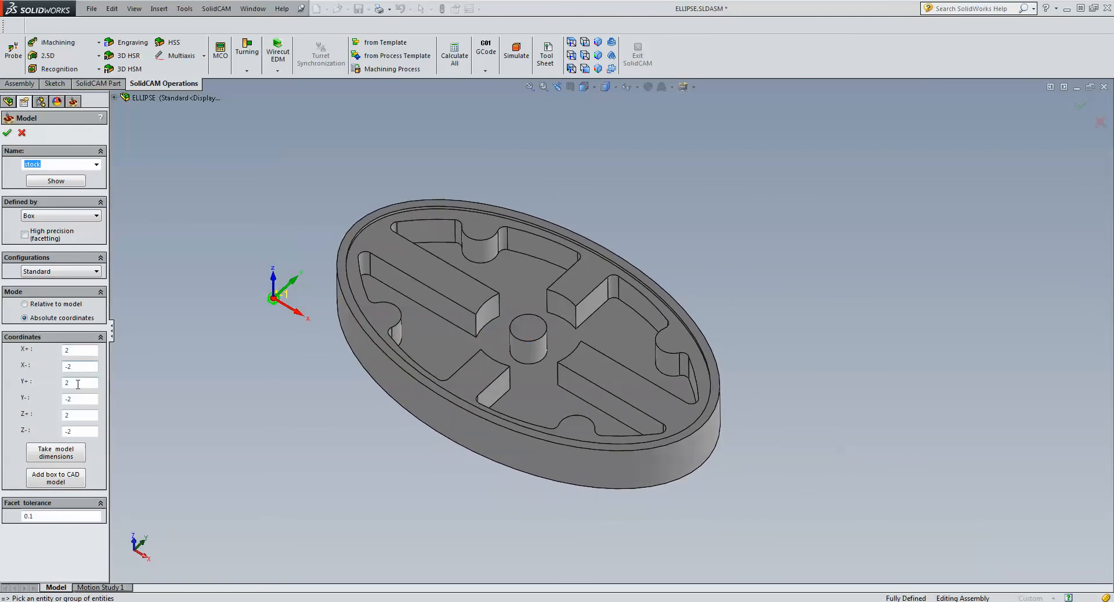
pyautogui.click(77, 383)
pyautogui.click(78, 399)
pyautogui.click(82, 416)
pyautogui.click(82, 430)
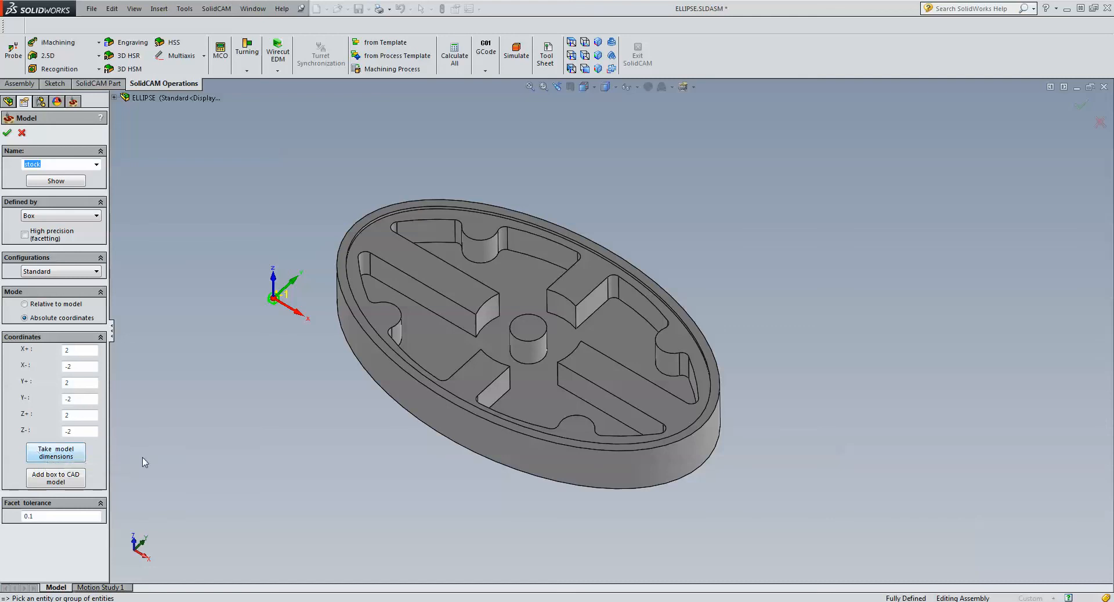
pyautogui.click(57, 454)
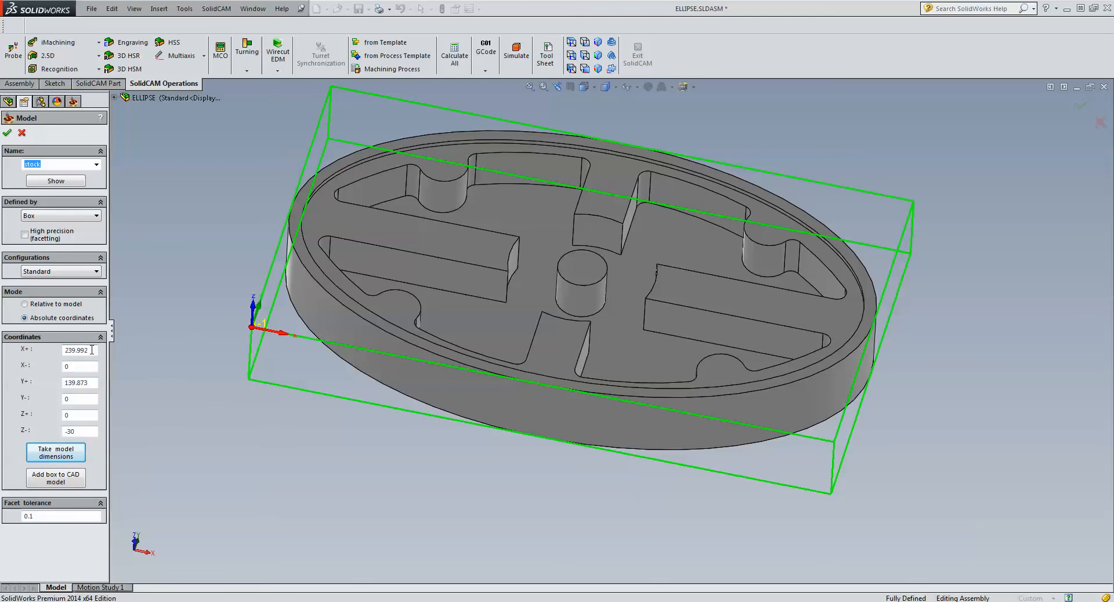
# - Set the stock box's absolute limits to X+ 242 and X- -2, viewing the part from above
pyautogui.moveTo(92, 349); pyautogui.dragTo(65, 350)
pyautogui.write('242')
pyautogui.click(92, 365)
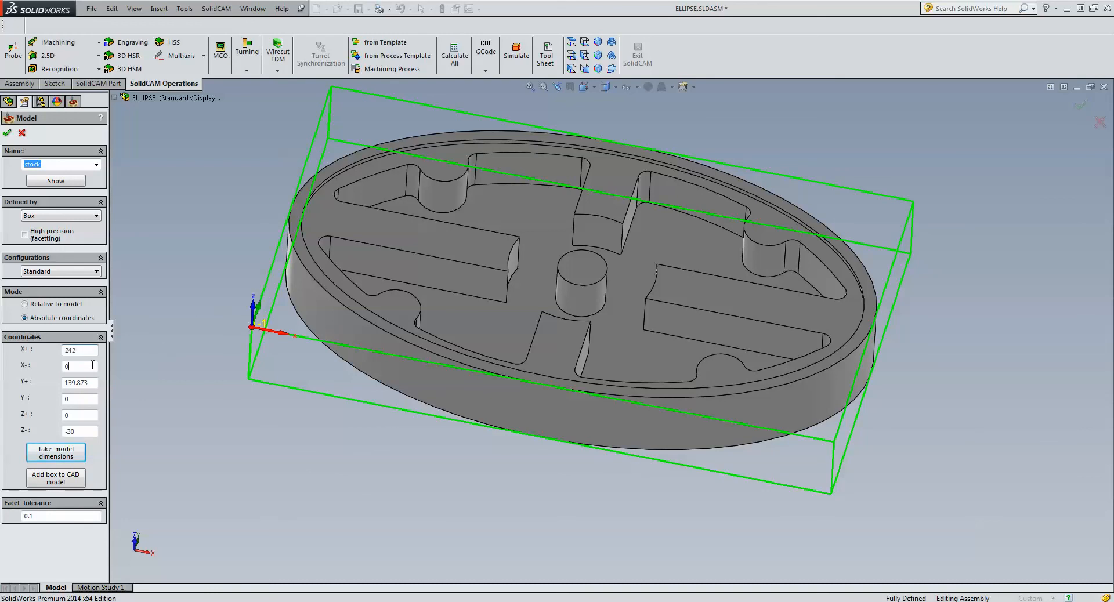
pyautogui.click(570, 42)
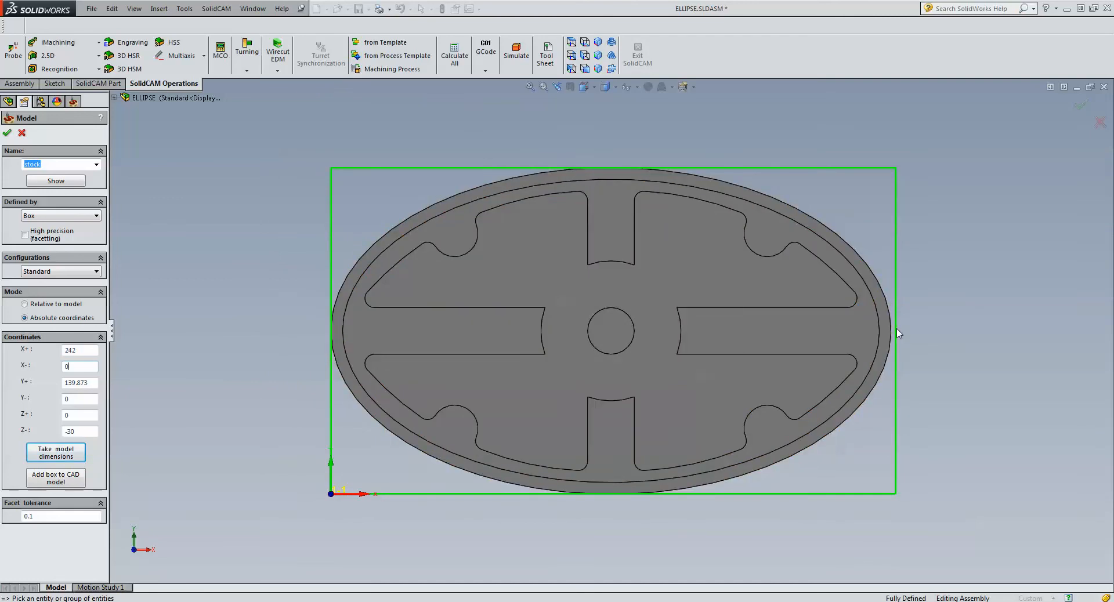
pyautogui.doubleClick(83, 365)
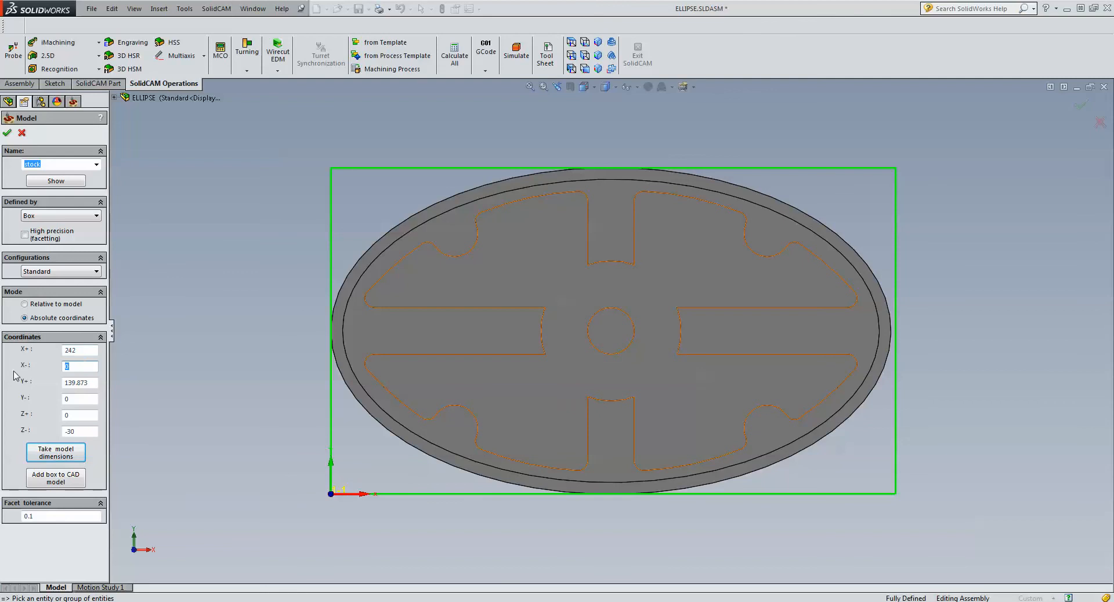
pyautogui.write('-2')
pyautogui.click(89, 384)
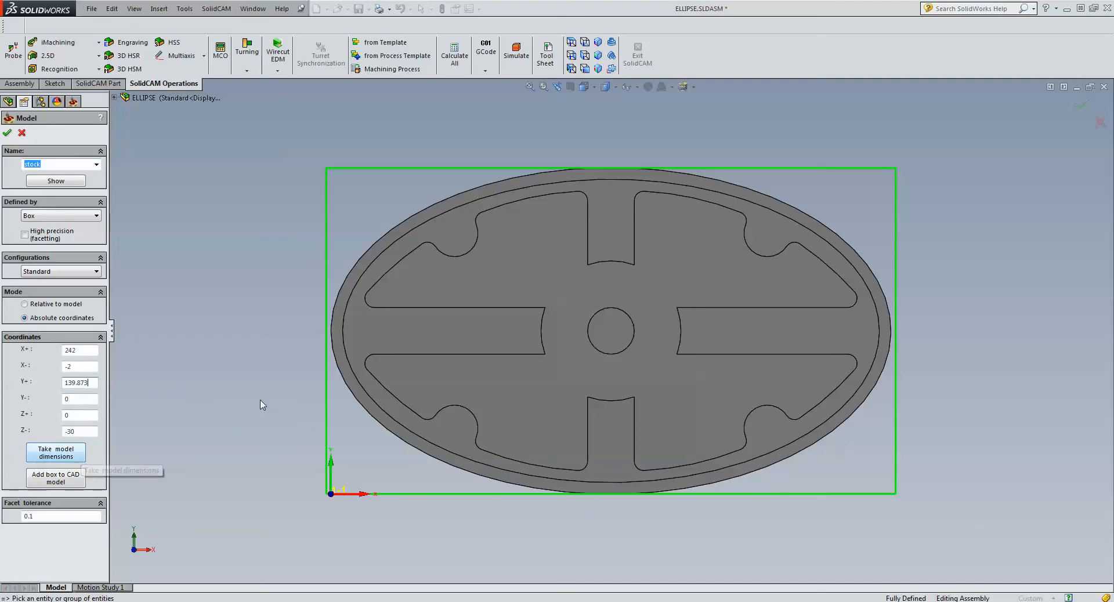
# - Cancel the stock definition together with the CAM-part and reopen the recent part Ellipse.SLDPRT
pyautogui.click(22, 134)
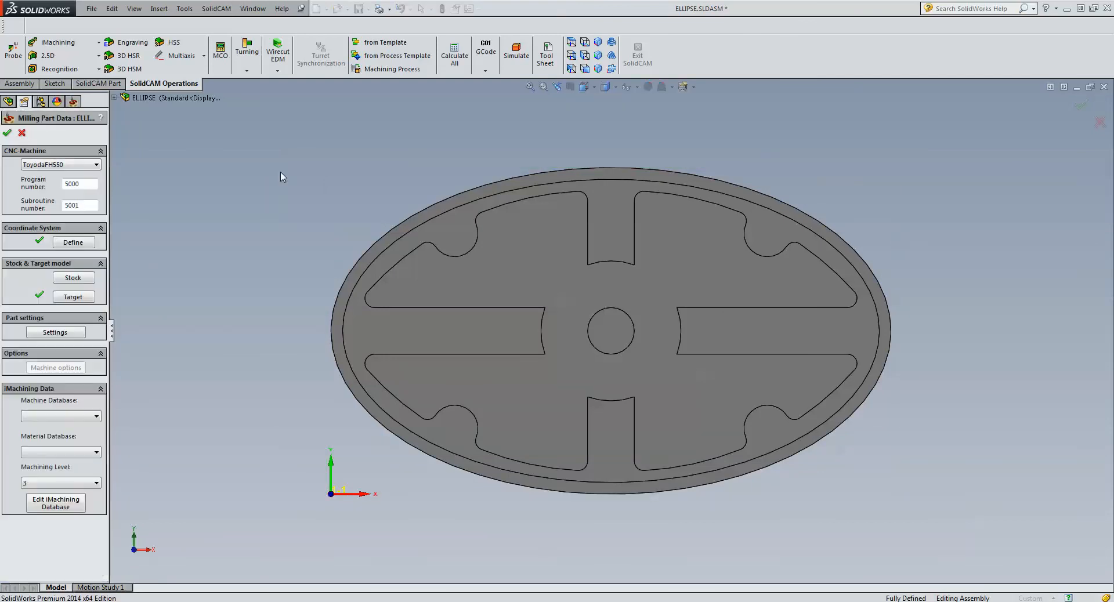
pyautogui.click(22, 133)
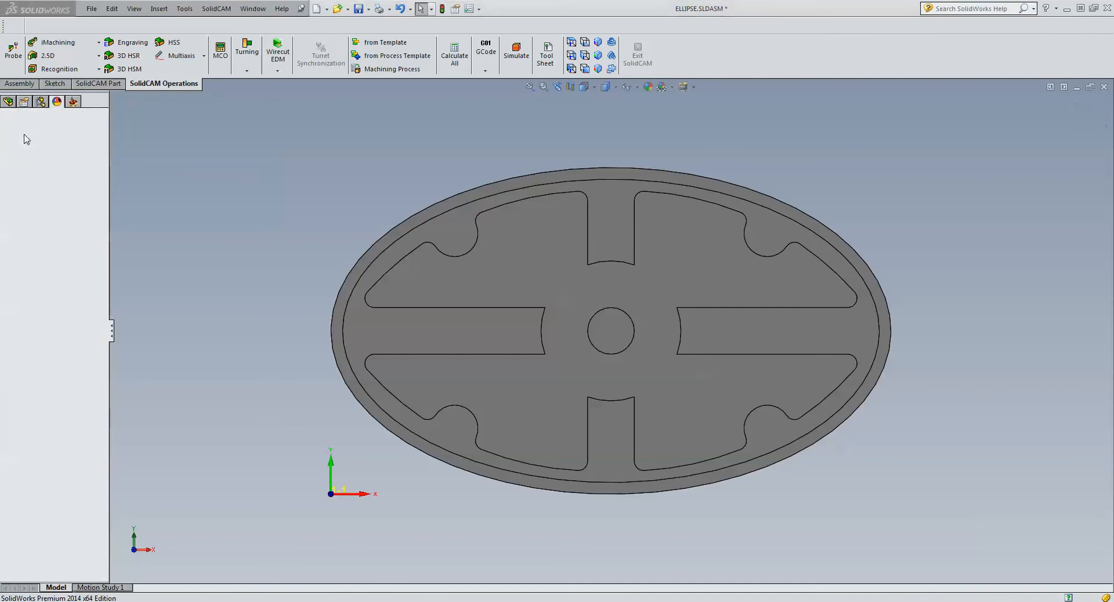
pyautogui.click(91, 9)
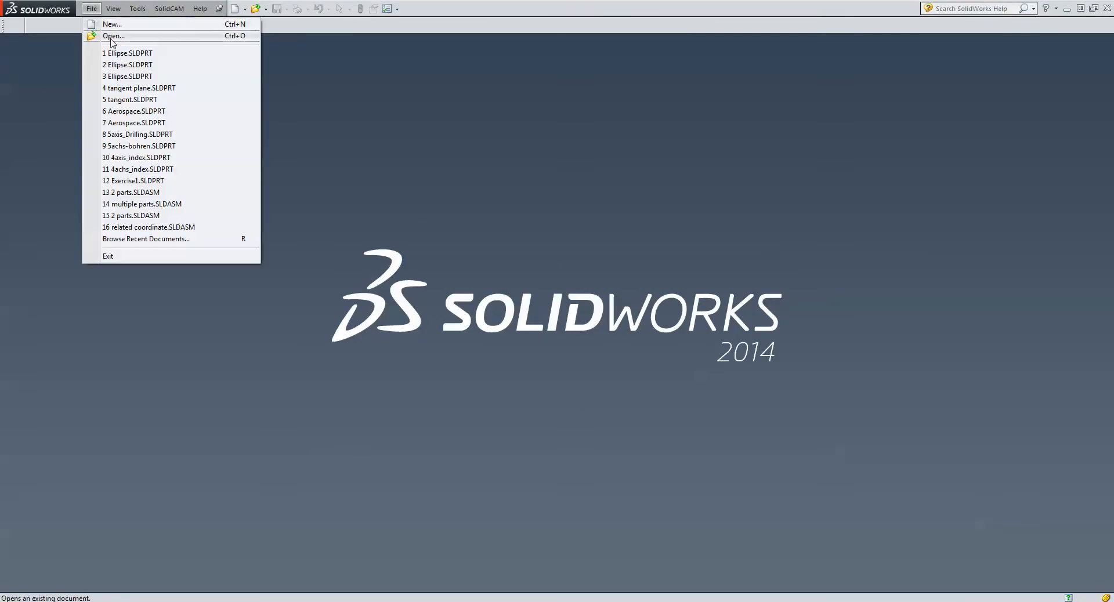
pyautogui.click(126, 53)
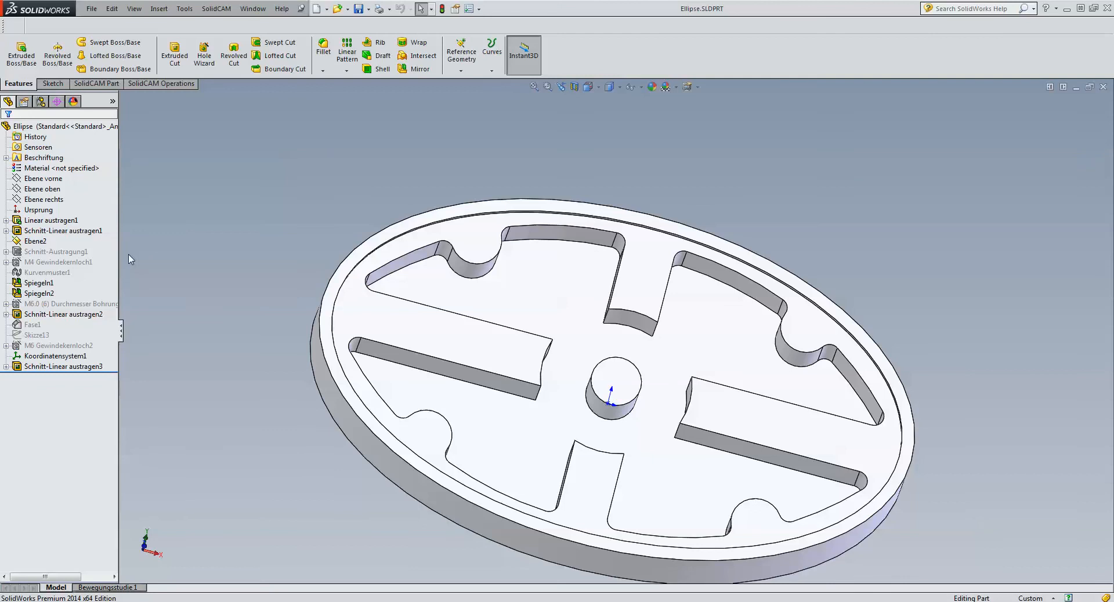
# - Set the default 3D box stock definition in the SolidCAM settings to Absolute coordinates with Take model dimensions enabled
pyautogui.click(226, 10)
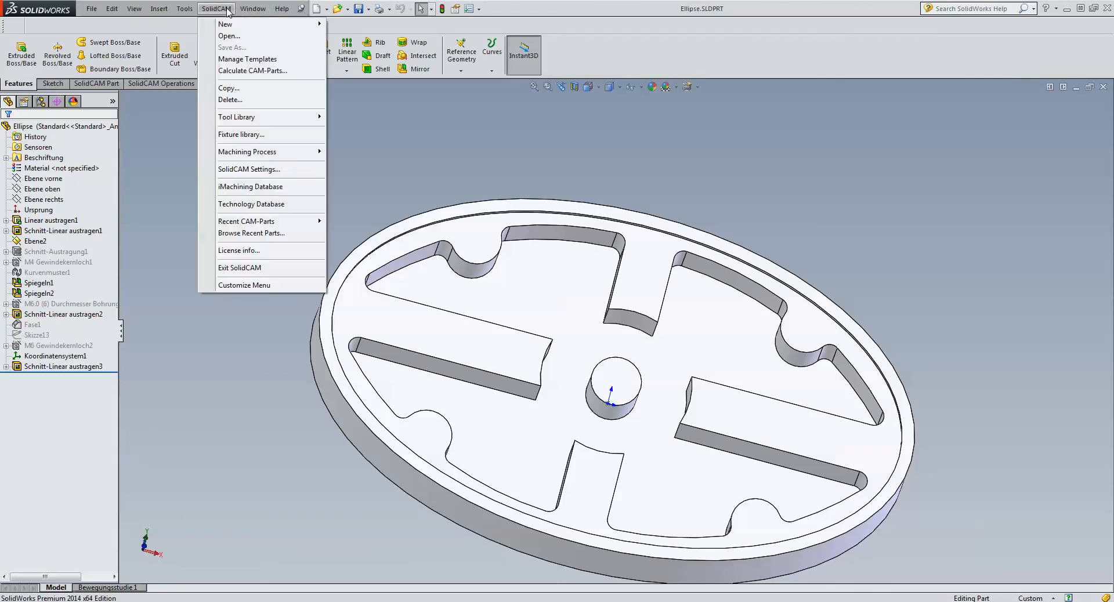
pyautogui.click(249, 169)
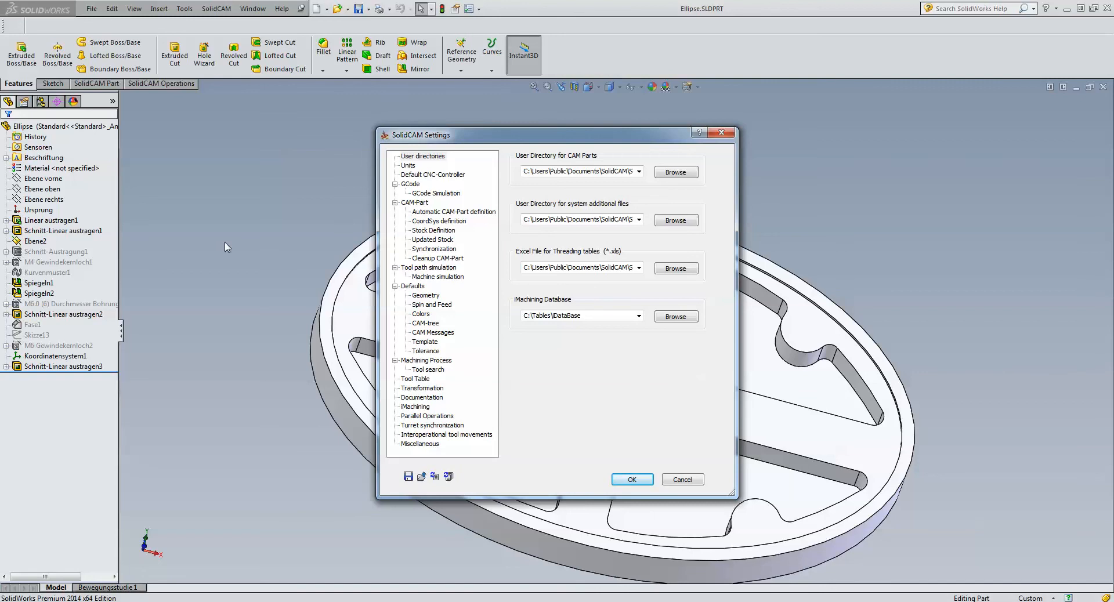
pyautogui.click(429, 231)
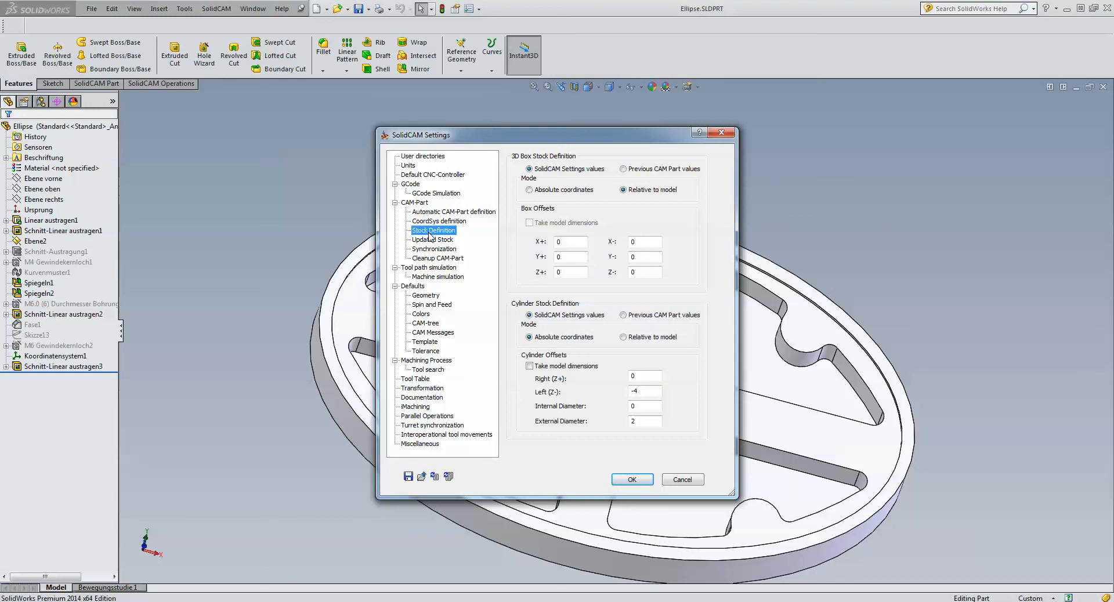
pyautogui.click(528, 191)
pyautogui.click(529, 223)
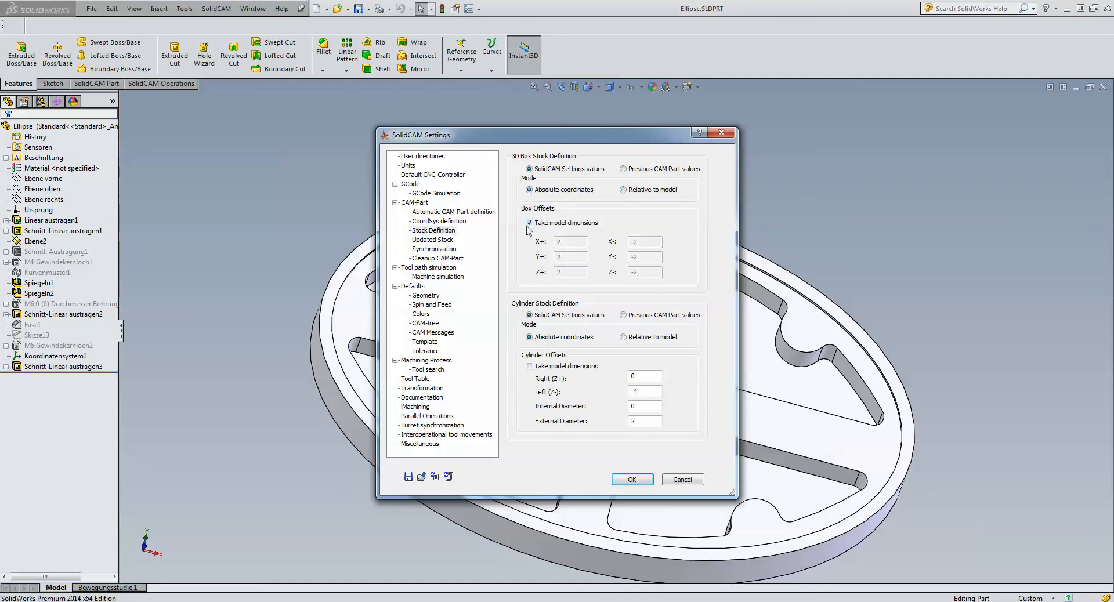
pyautogui.click(529, 223)
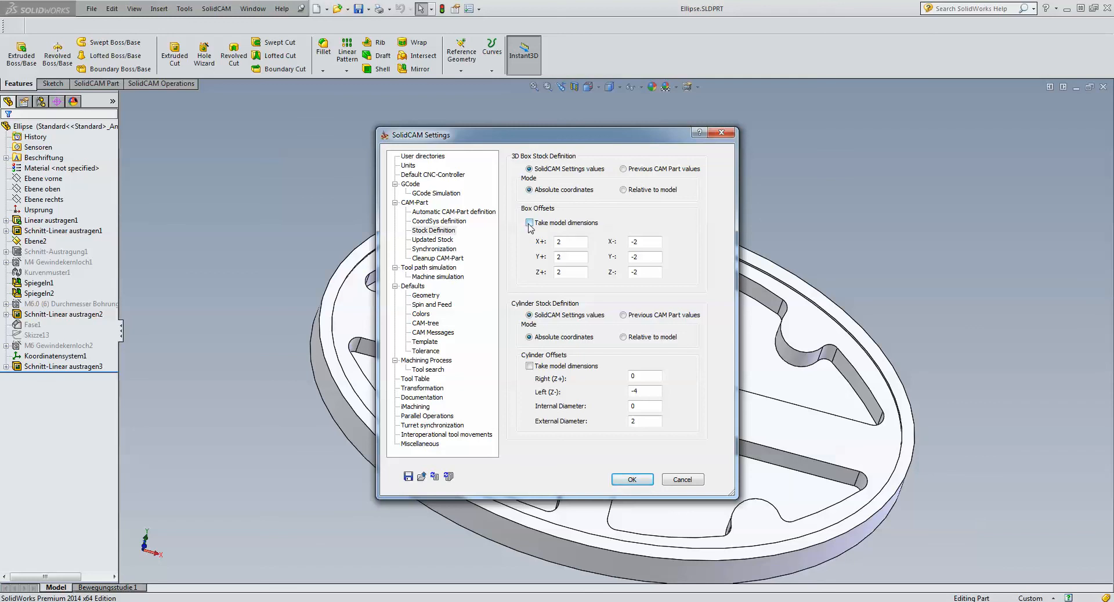
pyautogui.click(529, 224)
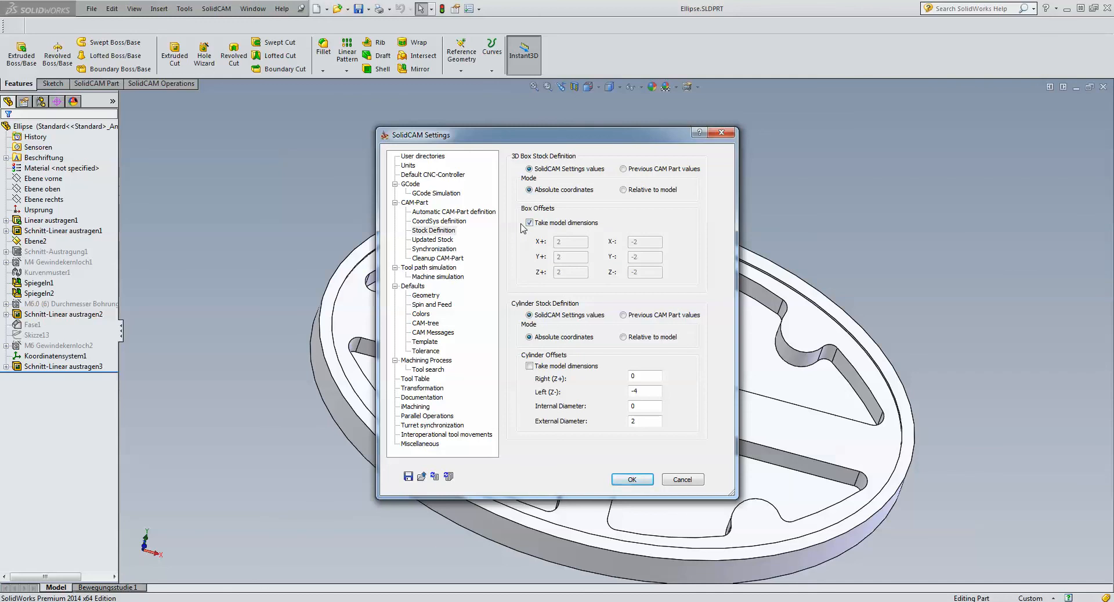
pyautogui.click(632, 480)
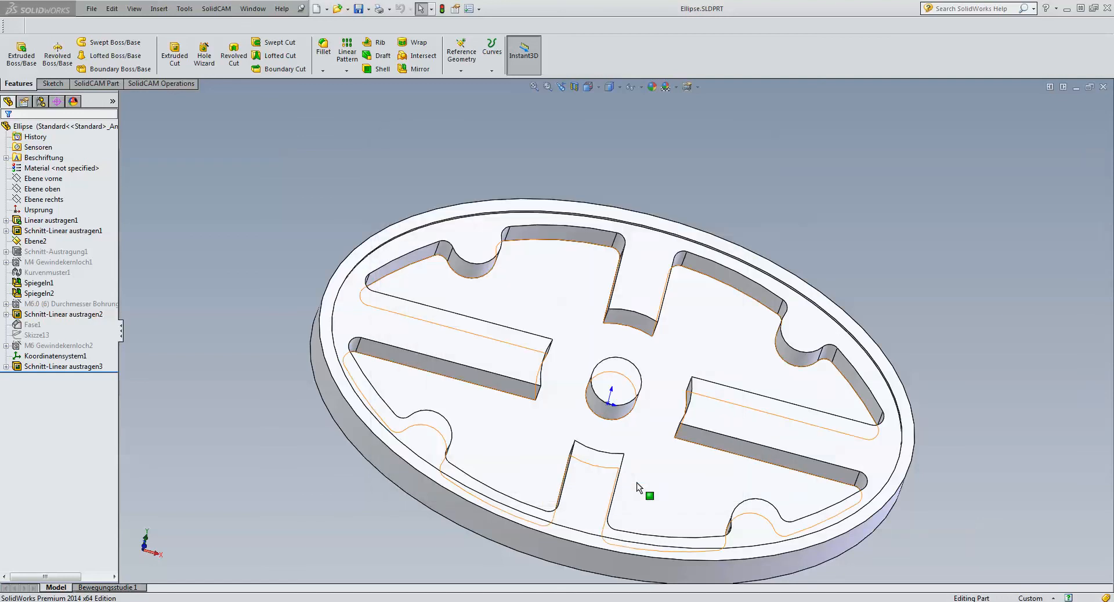
# - Create a new milling CAM-part from the Ellipse model to try the changed stock defaults
pyautogui.click(217, 8)
pyautogui.moveTo(313, 29)
pyautogui.click(356, 24)
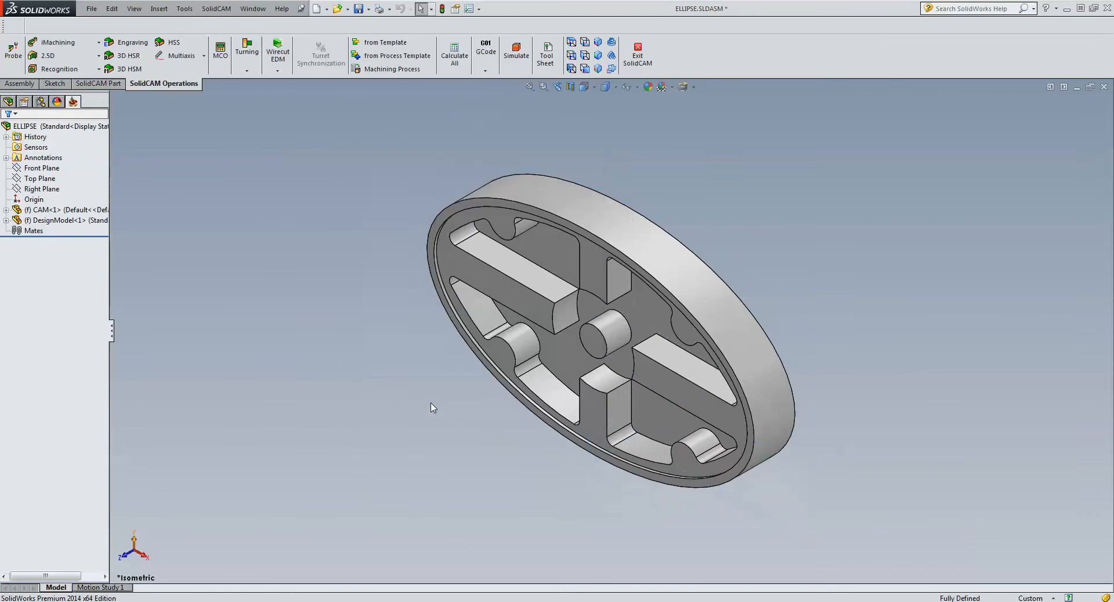
# - Define the MAC 1 coordinate system from the central boss's end face at the model box corner, accepting the default machining levels
pyautogui.click(73, 242)
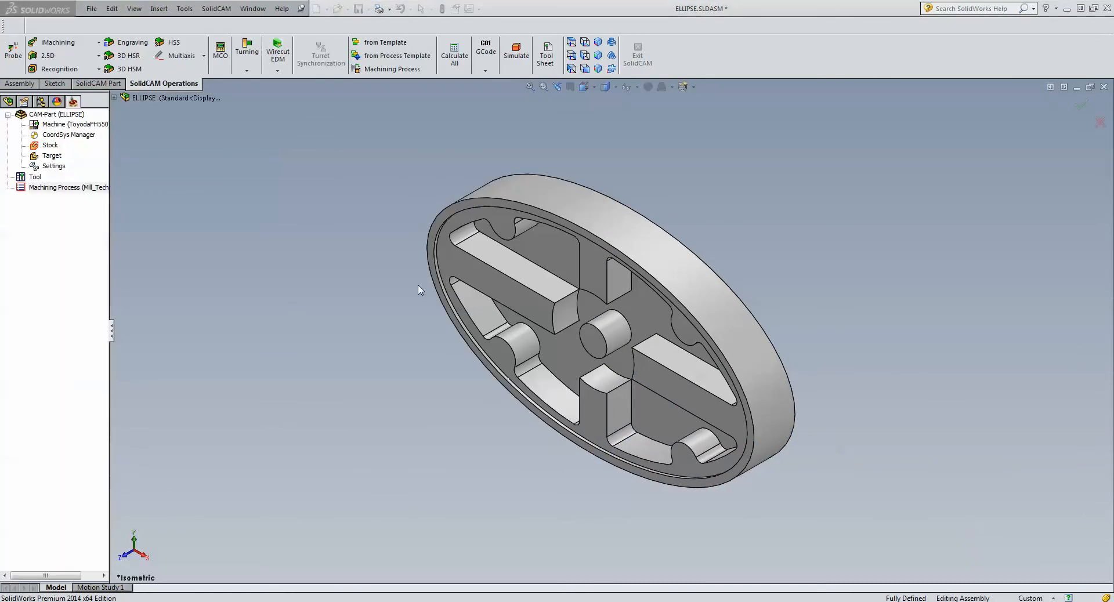
pyautogui.click(593, 342)
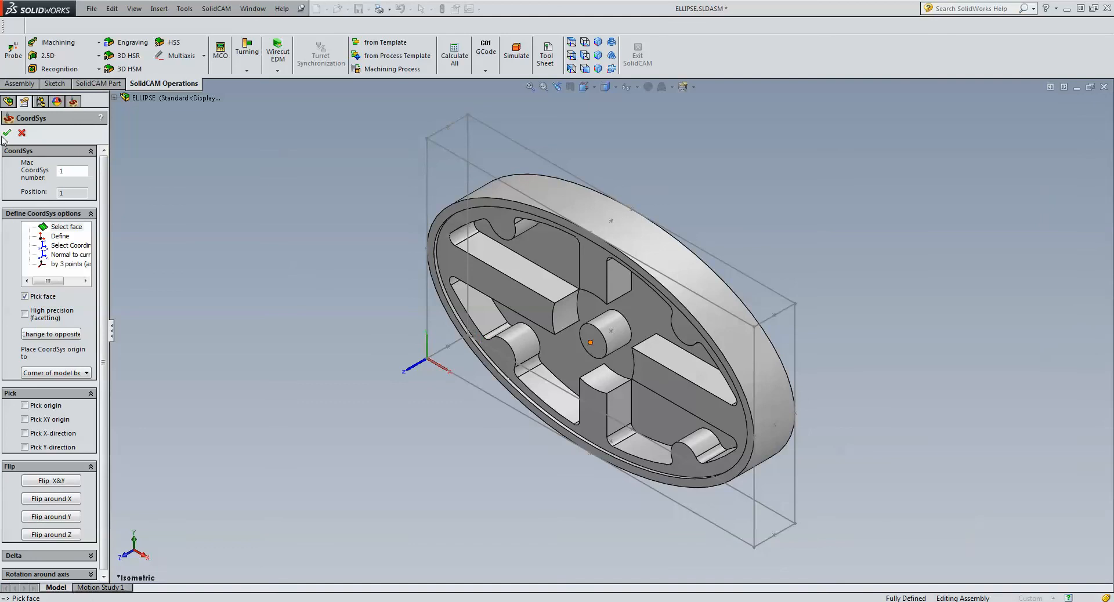
pyautogui.click(8, 134)
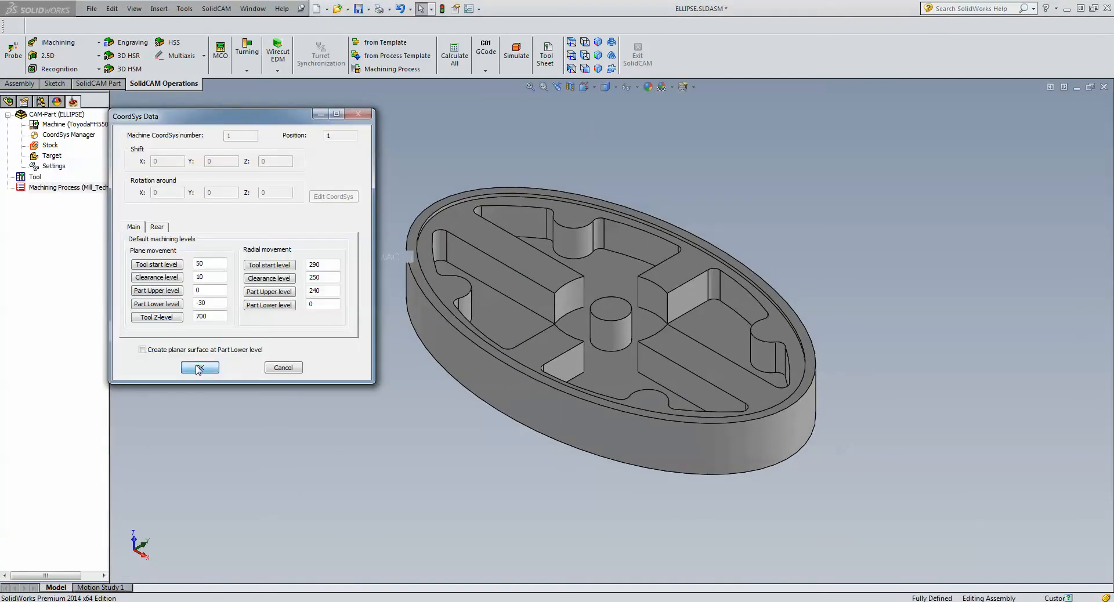
pyautogui.click(199, 367)
pyautogui.click(8, 135)
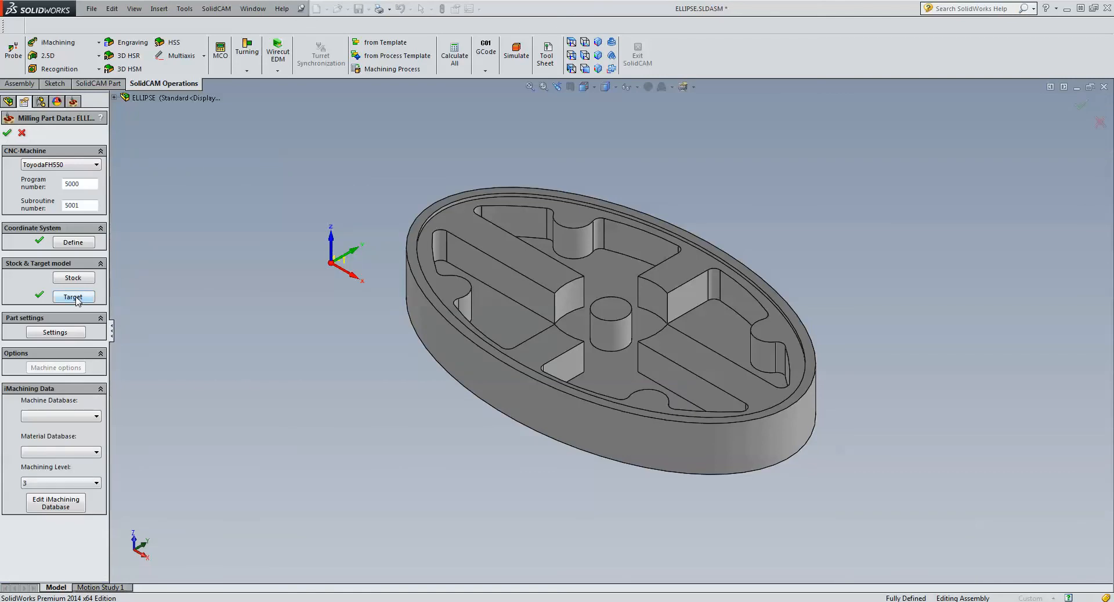
# - Check the stock box's default mode and coordinates, leaving without saving the stock or the CAM-part
pyautogui.click(80, 279)
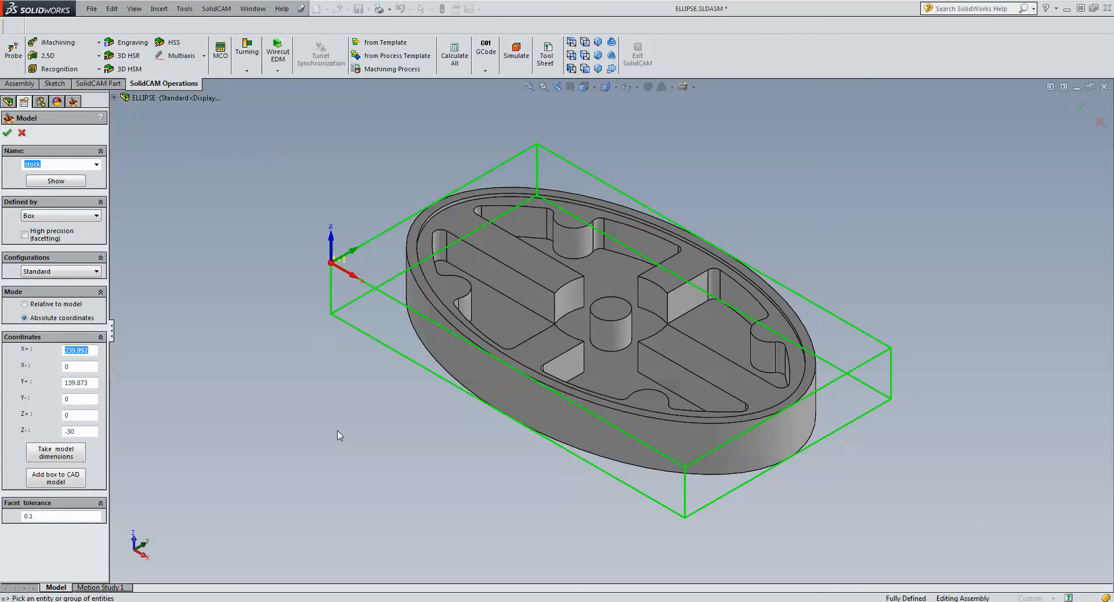
pyautogui.click(22, 133)
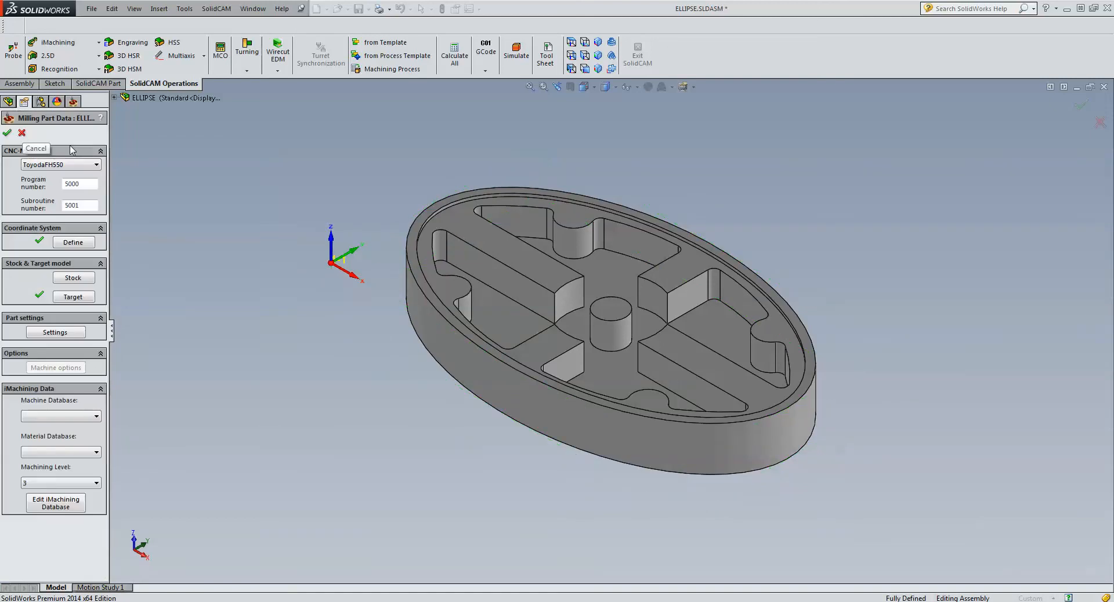
pyautogui.click(22, 133)
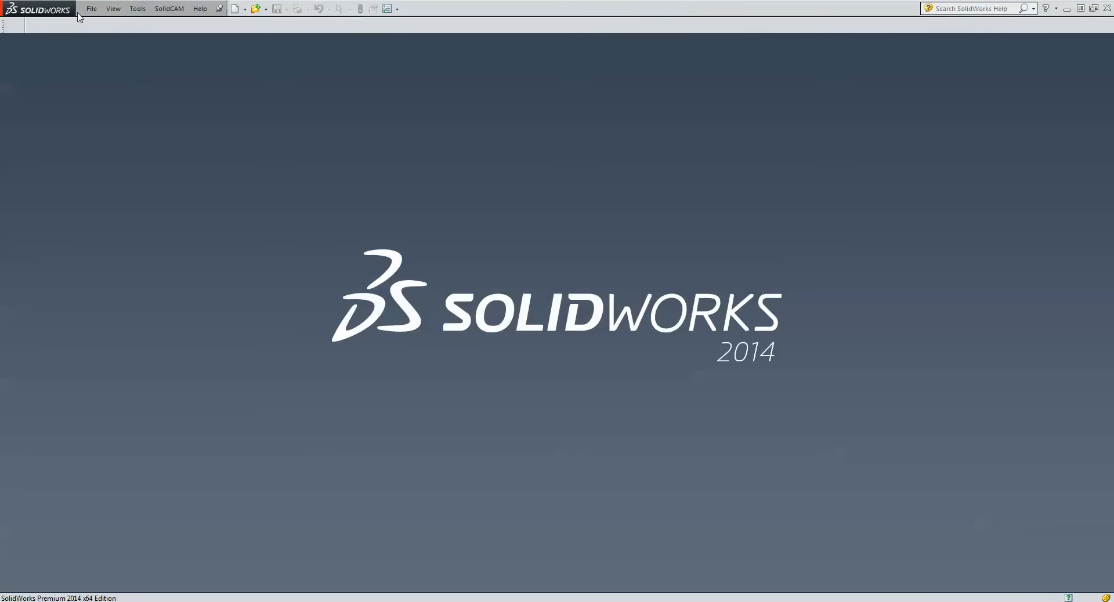
# - Reopen Ellipse.SLDPRT and enable automatic Box stock definition from Solid and Surface for milling CAM-parts in the SolidCAM settings
pyautogui.click(92, 9)
pyautogui.click(128, 53)
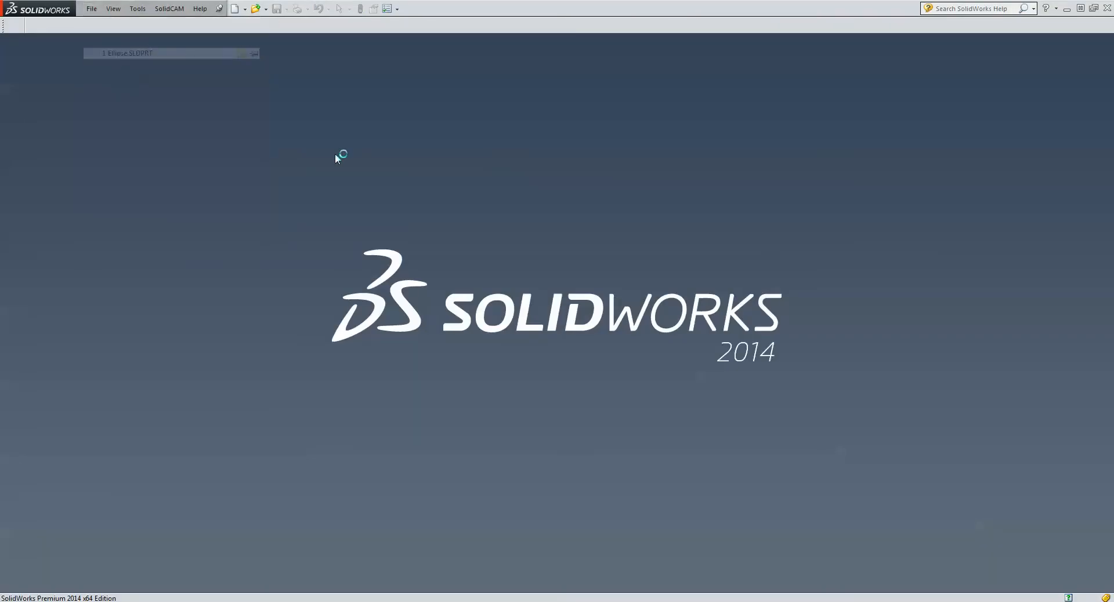
pyautogui.click(224, 9)
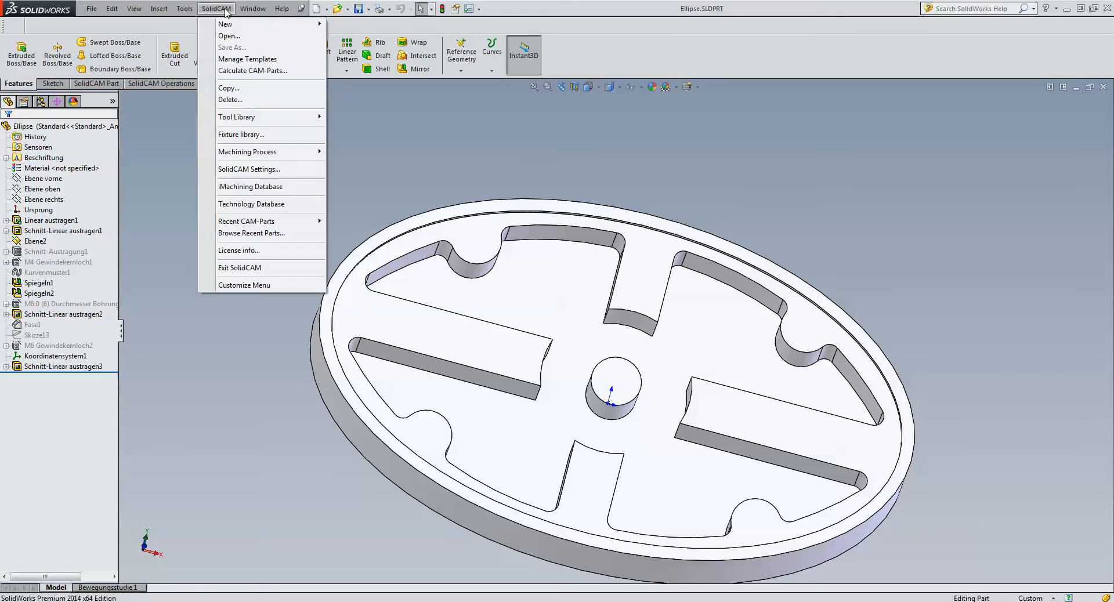
pyautogui.click(241, 170)
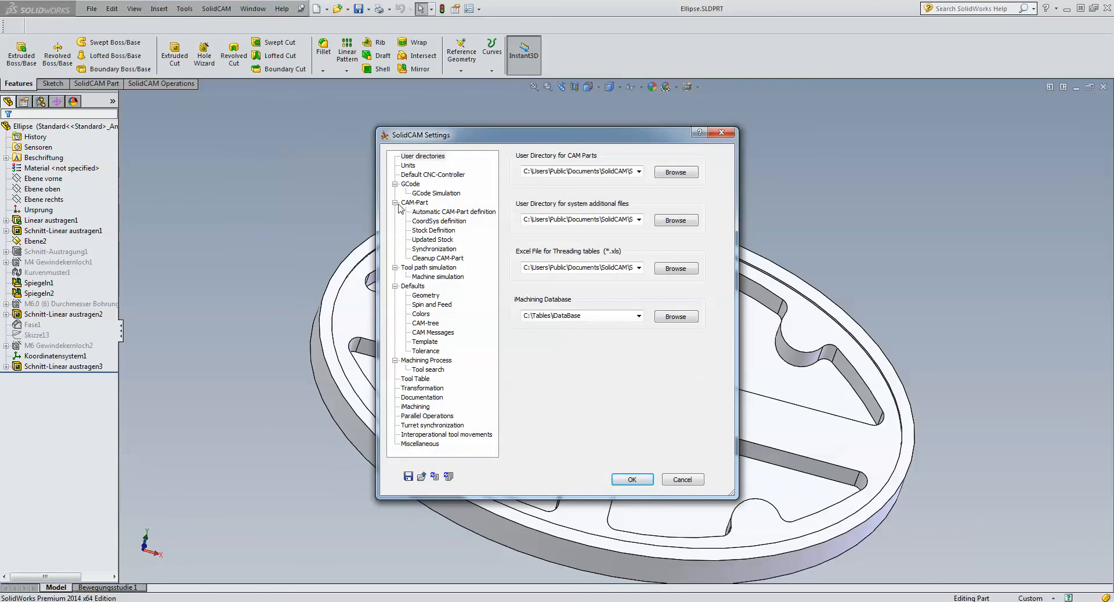
pyautogui.click(436, 212)
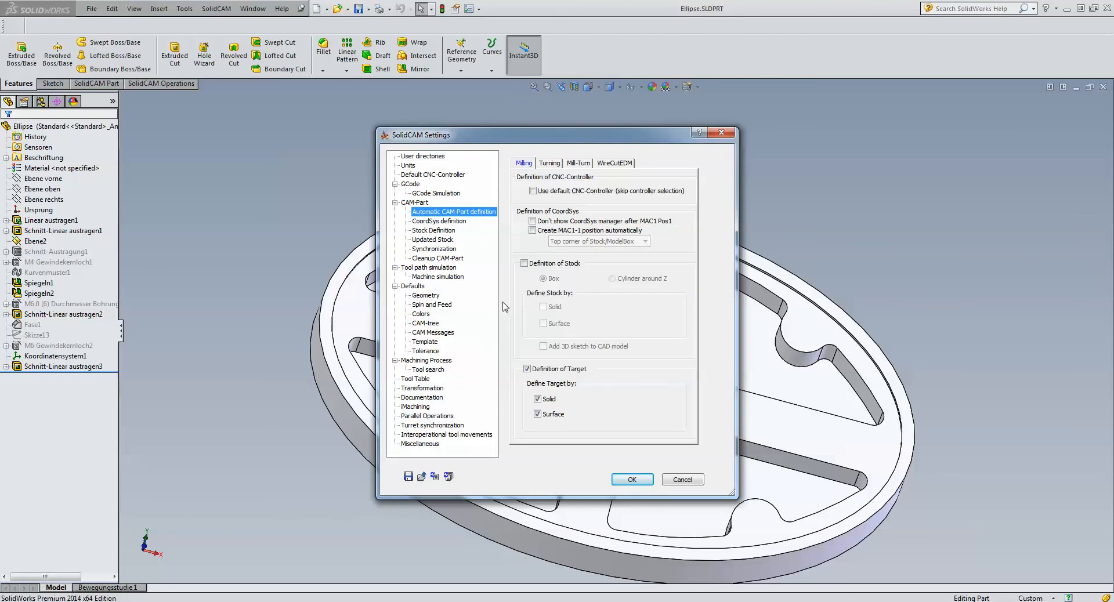
pyautogui.click(524, 264)
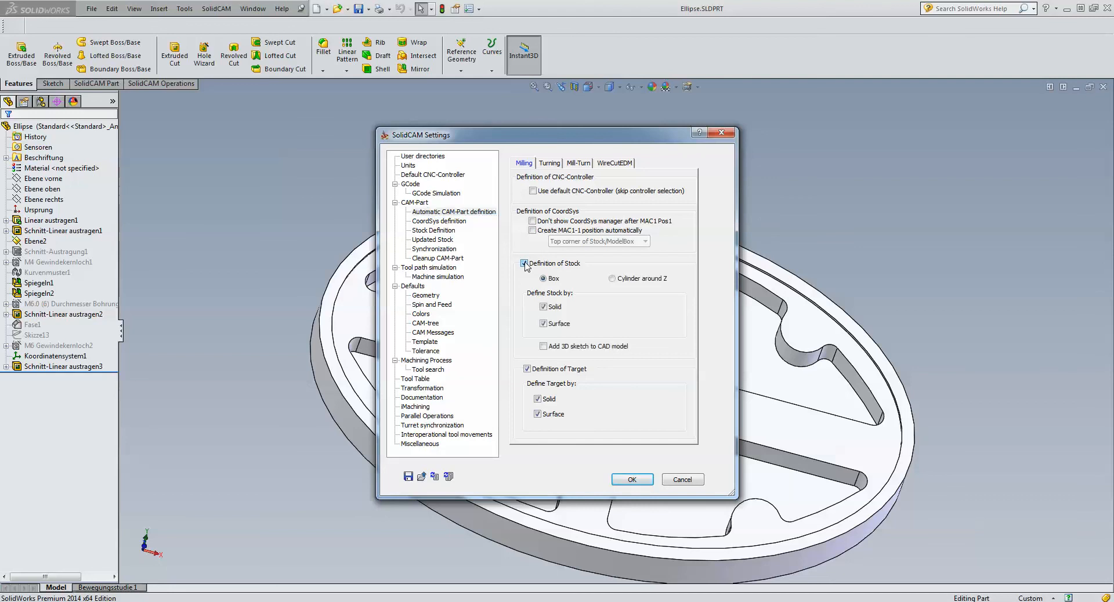
pyautogui.click(632, 480)
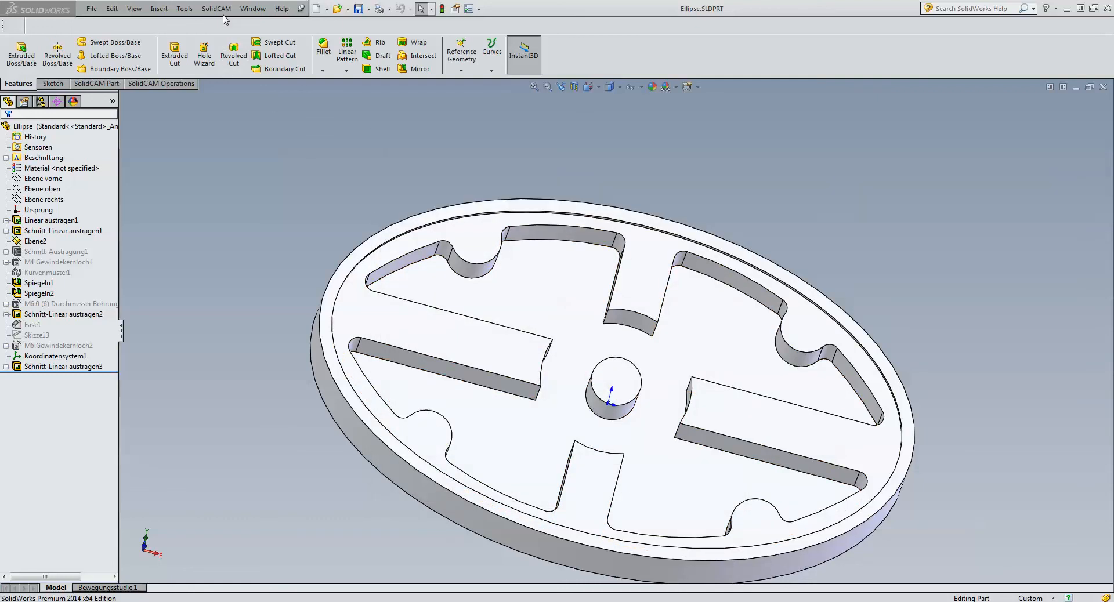
# - Create a new milling CAM-part from the open Ellipse model
pyautogui.click(221, 8)
pyautogui.moveTo(232, 26)
pyautogui.click(358, 26)
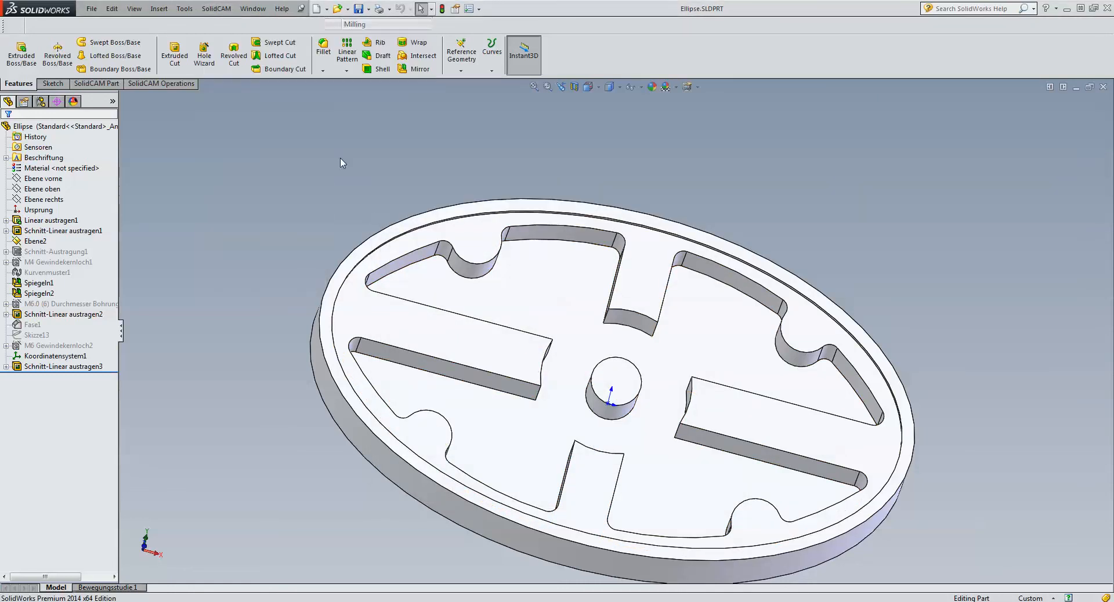
pyautogui.click(438, 402)
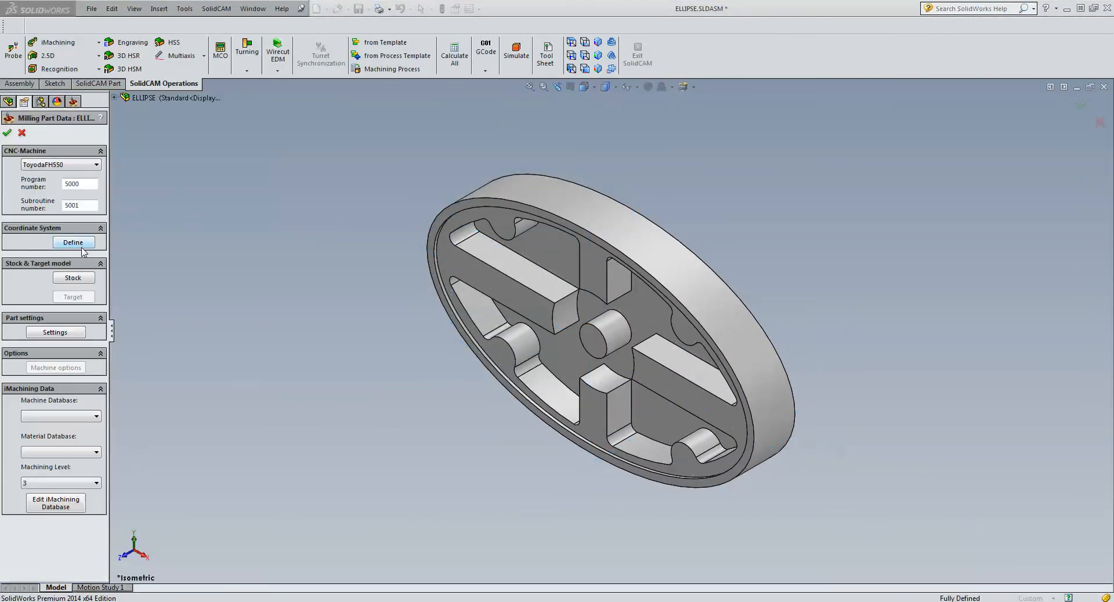
# - Define MAC 1 from the central boss's end face at the model box corner with default levels, and accept the milling part data
pyautogui.click(82, 248)
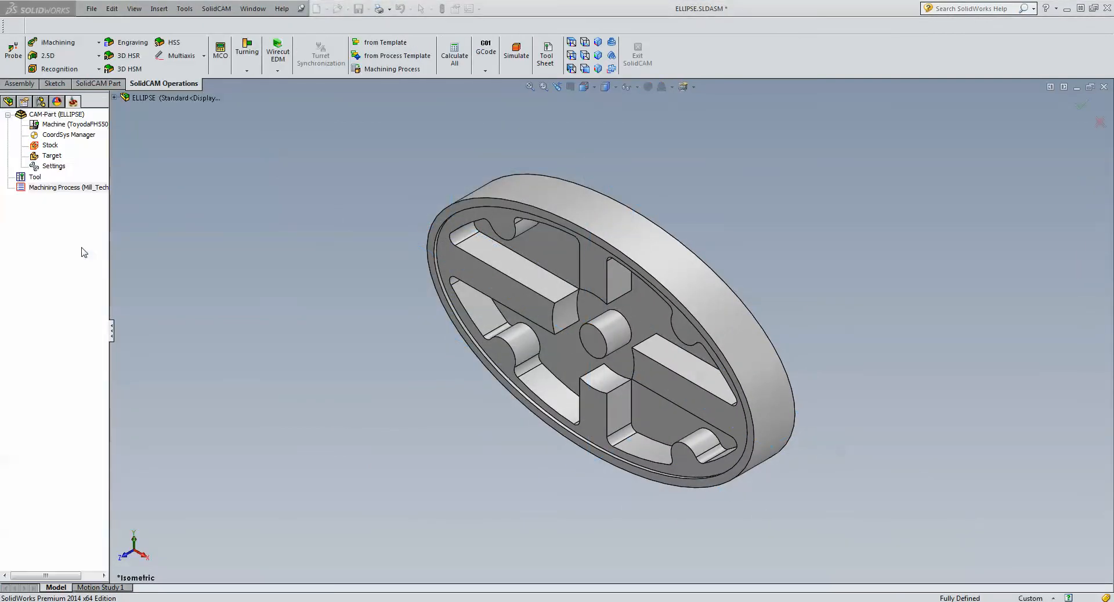
pyautogui.click(597, 346)
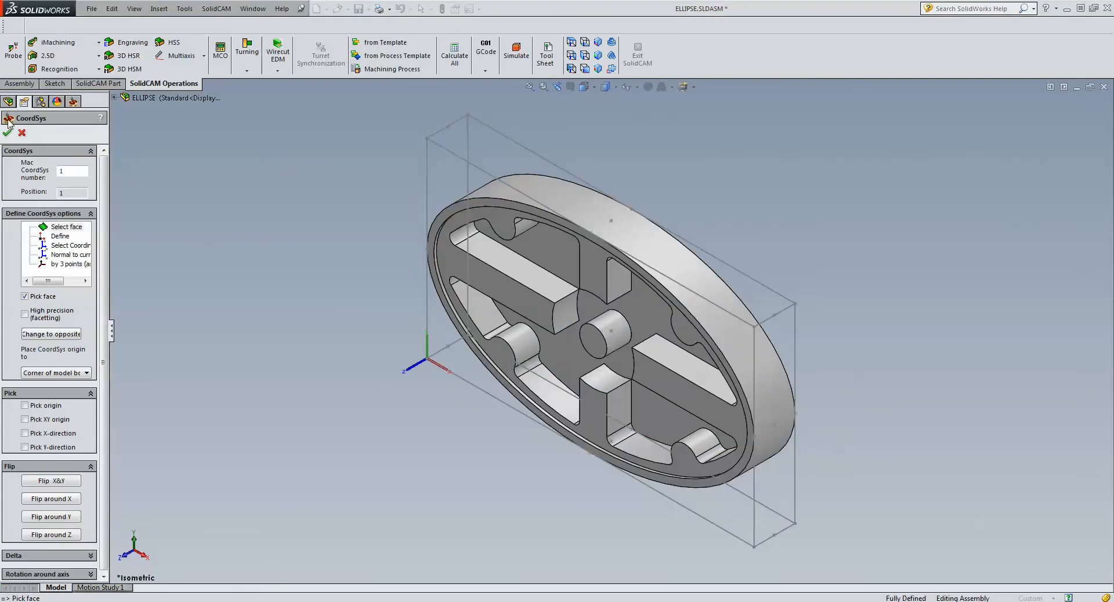
pyautogui.click(8, 132)
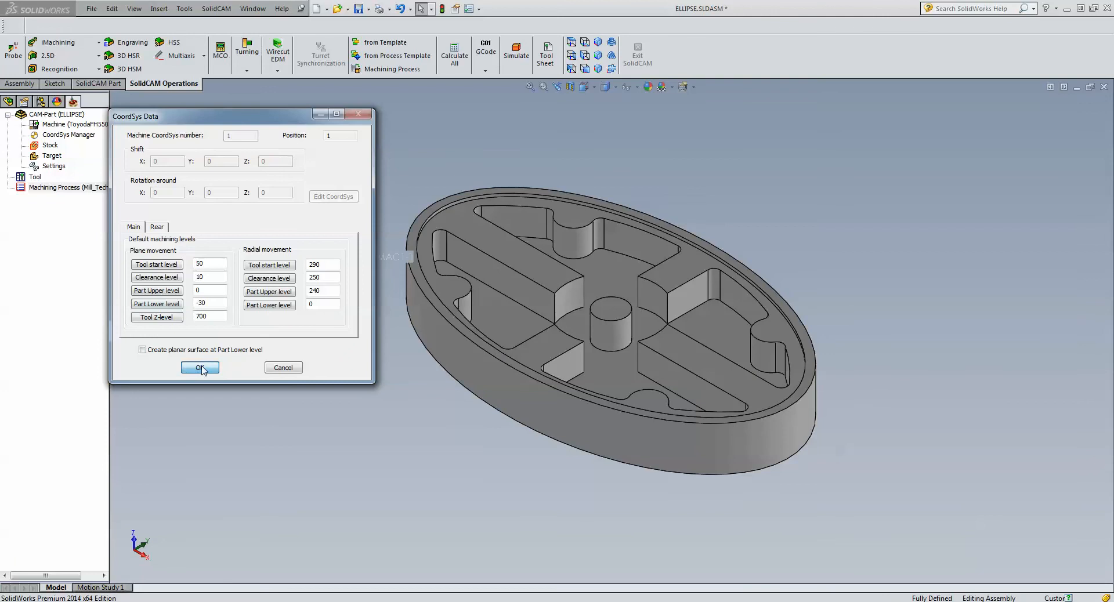
pyautogui.click(199, 368)
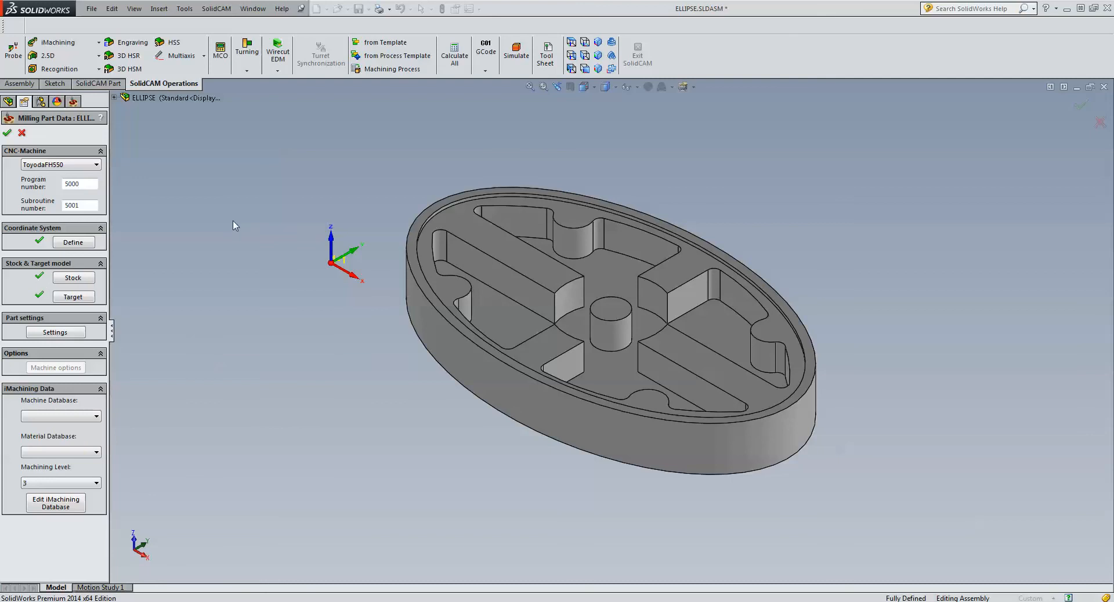
pyautogui.click(7, 133)
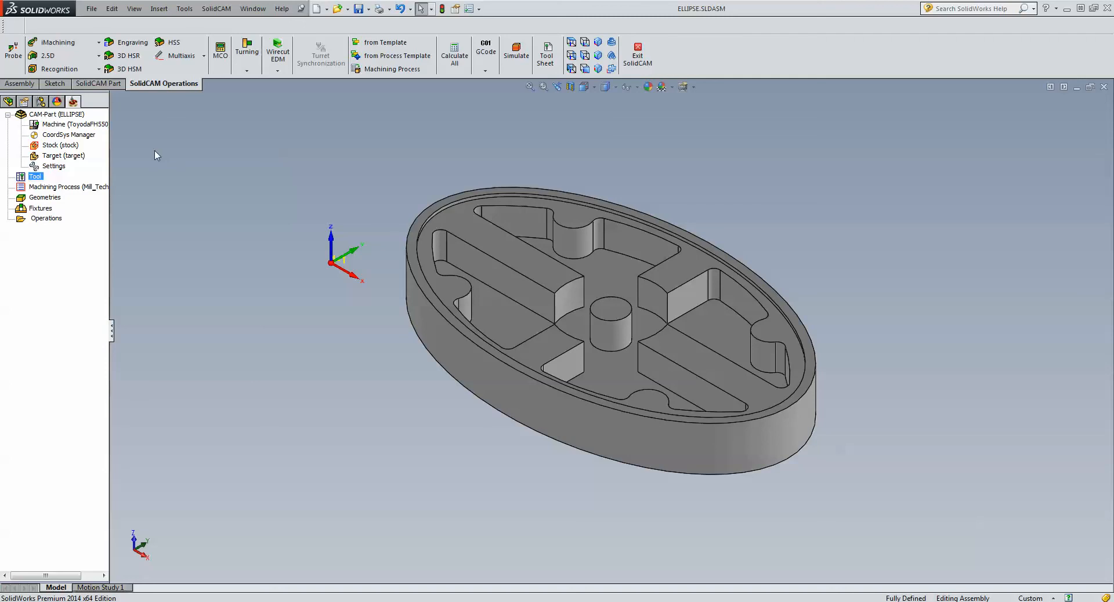
# - Locate the coordinate system CoordSys_MAC1-1 in the model tree and inspect its position relative to the Ellipse model
pyautogui.click(7, 103)
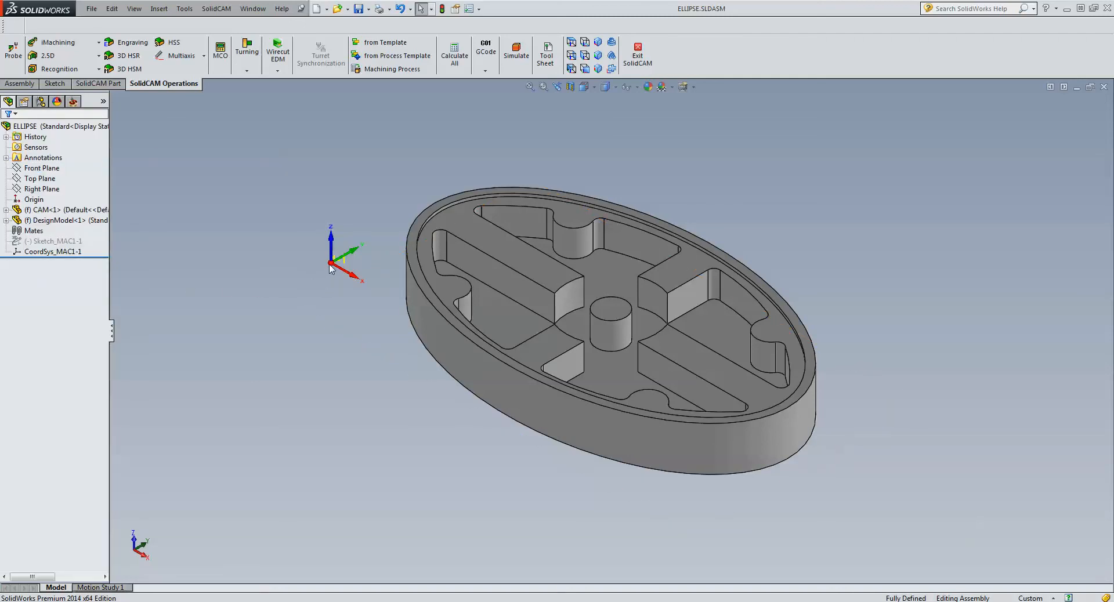
pyautogui.click(61, 252)
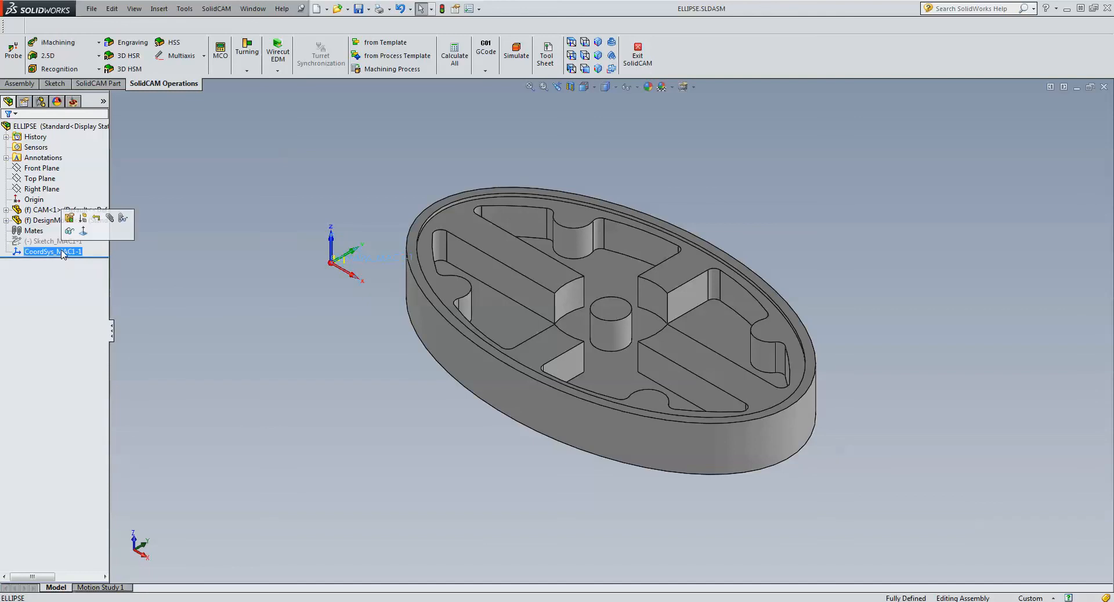
pyautogui.click(264, 231)
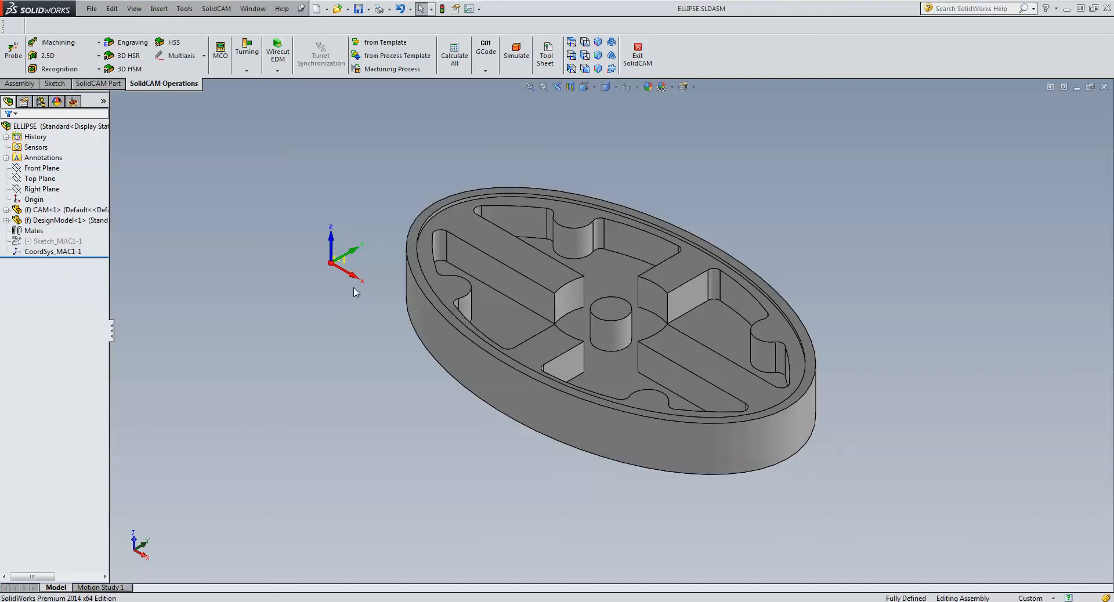
pyautogui.scroll(-10, 356, 286)
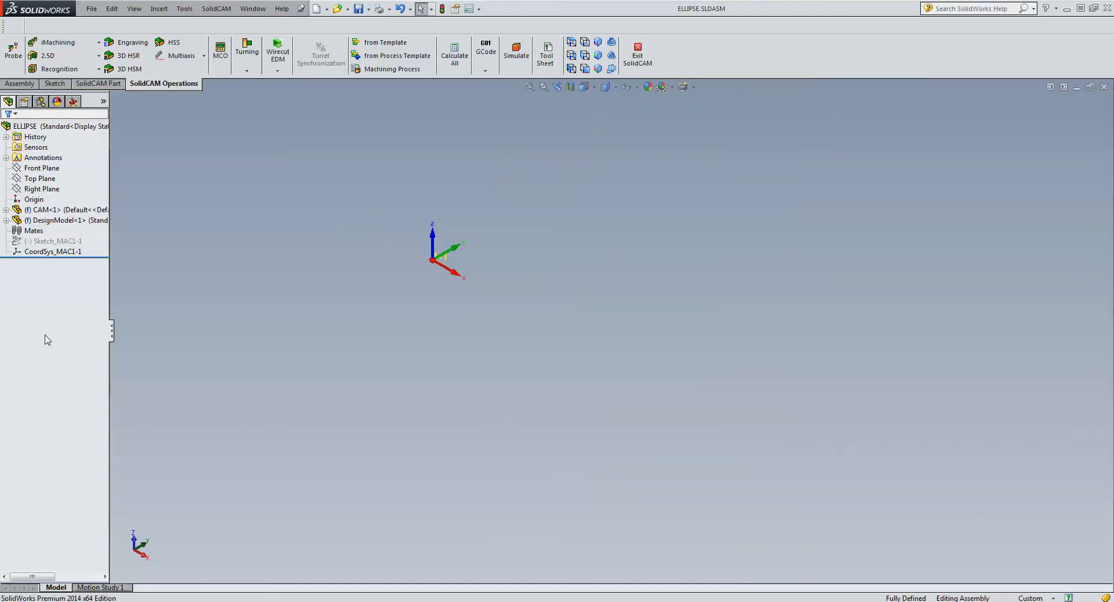
pyautogui.click(50, 256)
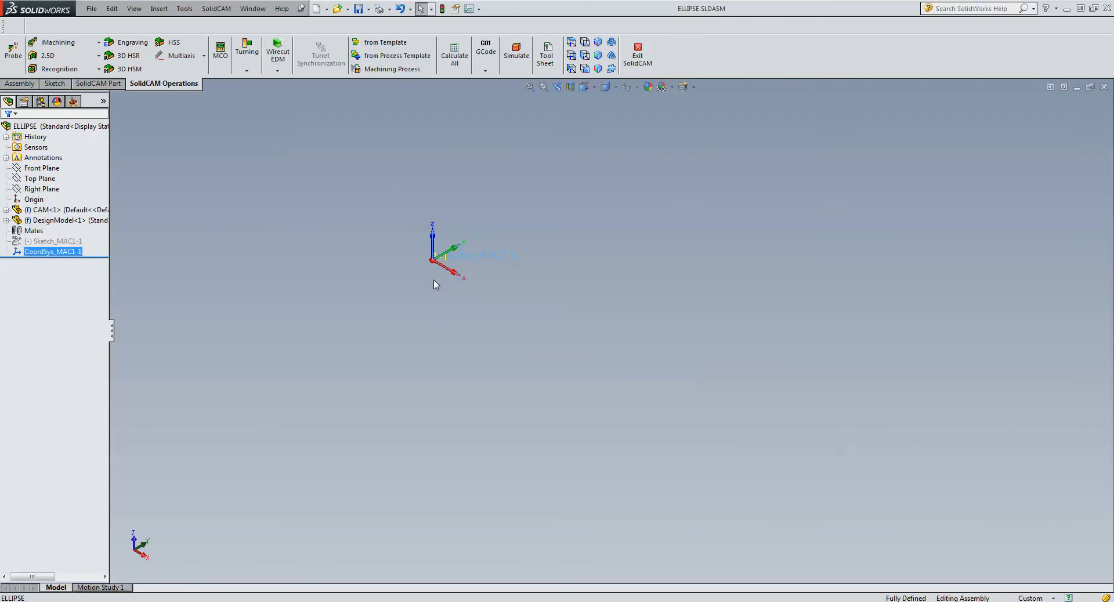
pyautogui.scroll(10, 575, 346)
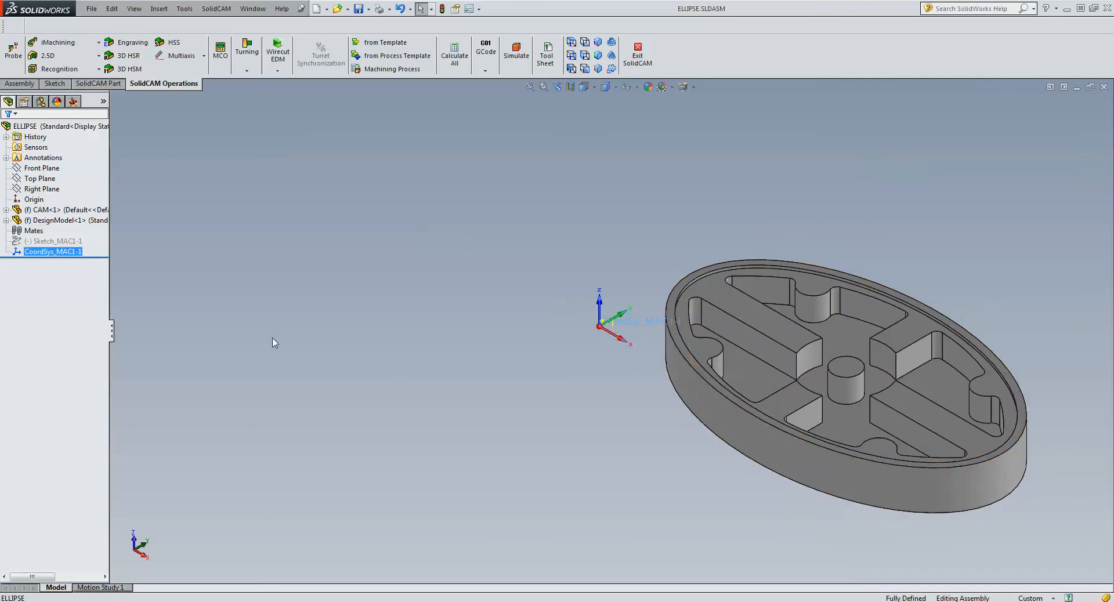
pyautogui.click(270, 187)
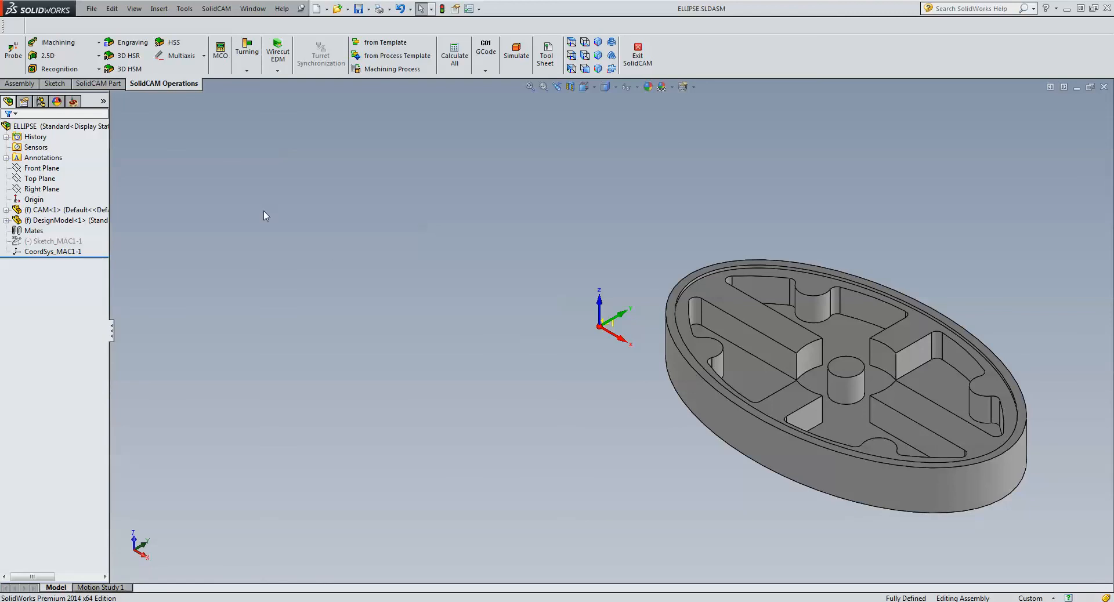
# - Measure the distance from the central boss's top circular edge to the coordinate system CoordSys_MAC1-1
pyautogui.click(187, 8)
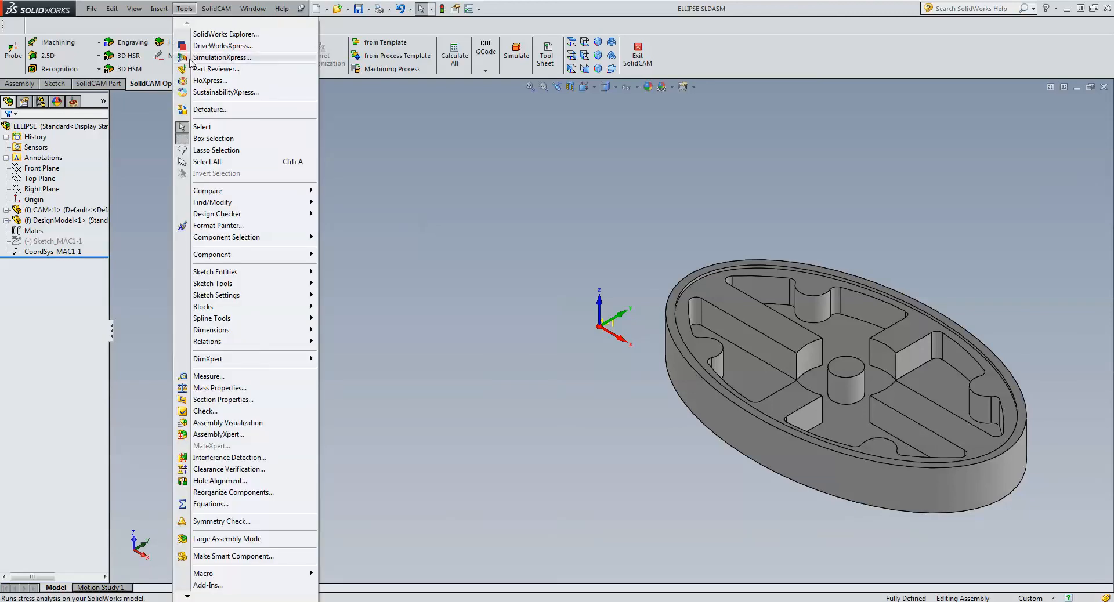
pyautogui.click(209, 376)
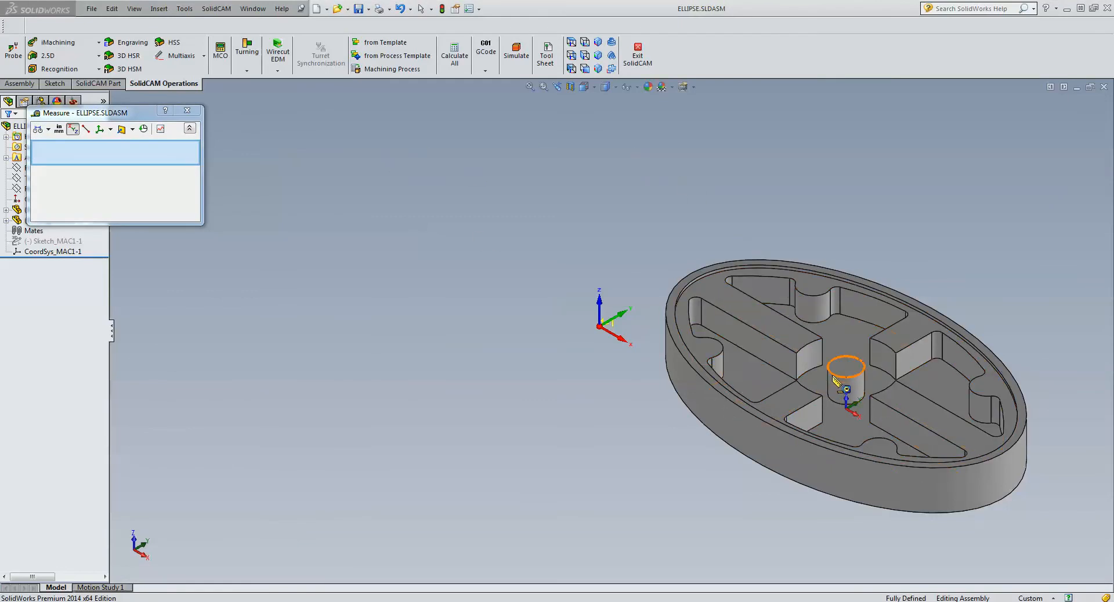
pyautogui.click(834, 381)
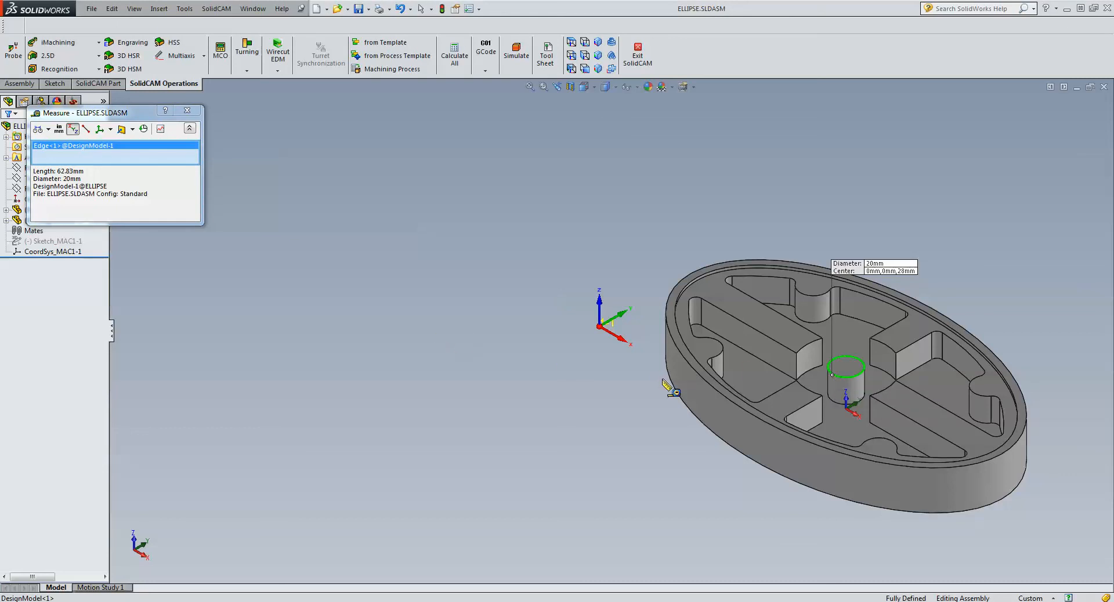
pyautogui.click(48, 253)
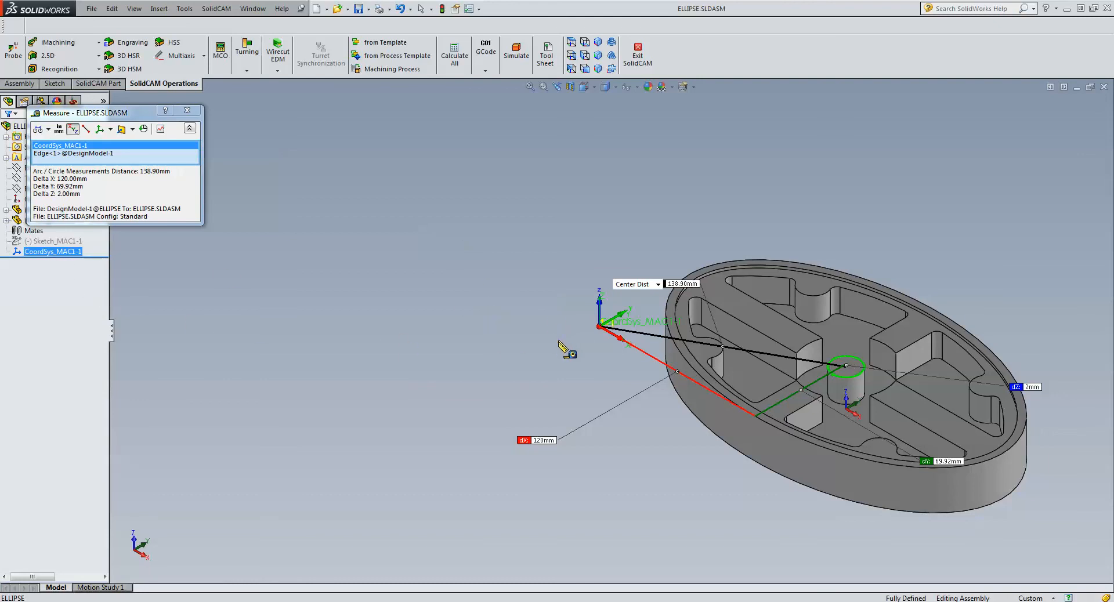
pyautogui.scroll(5, 616, 342)
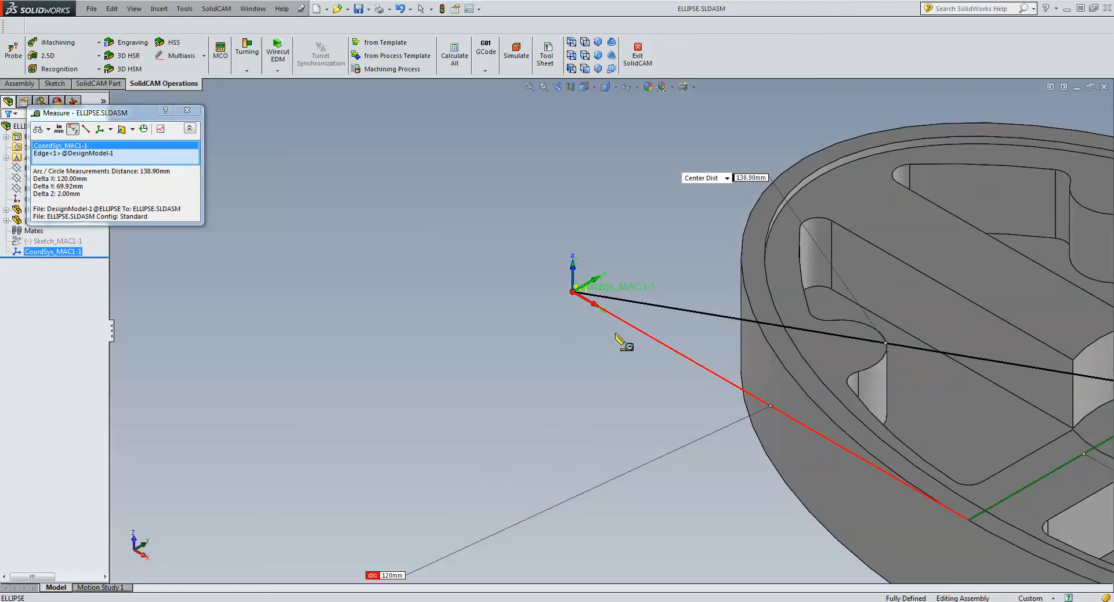
pyautogui.scroll(-3, 586, 313)
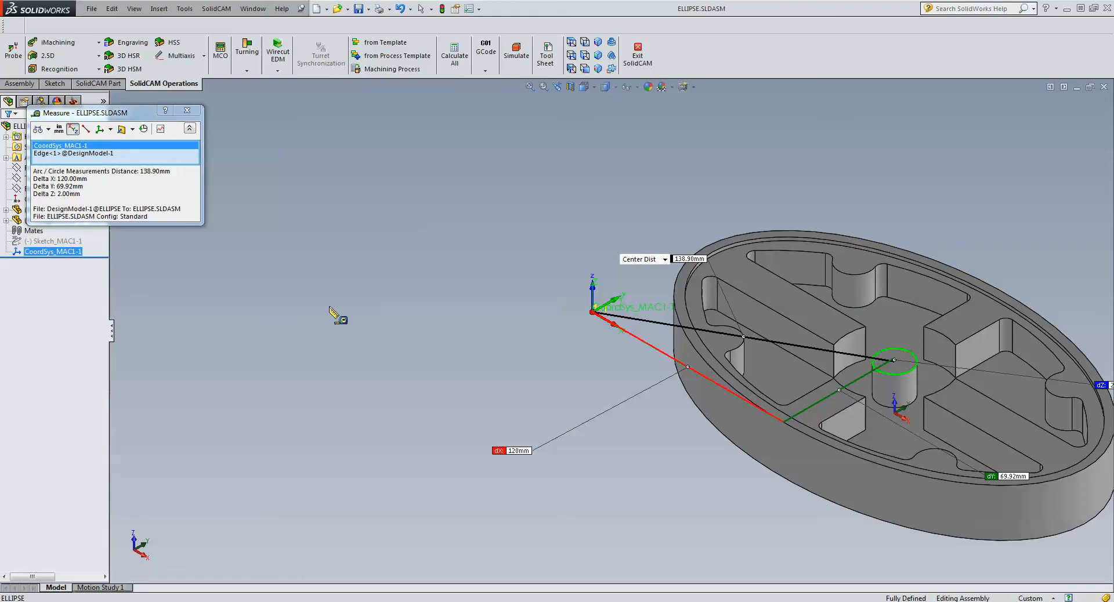
pyautogui.click(185, 110)
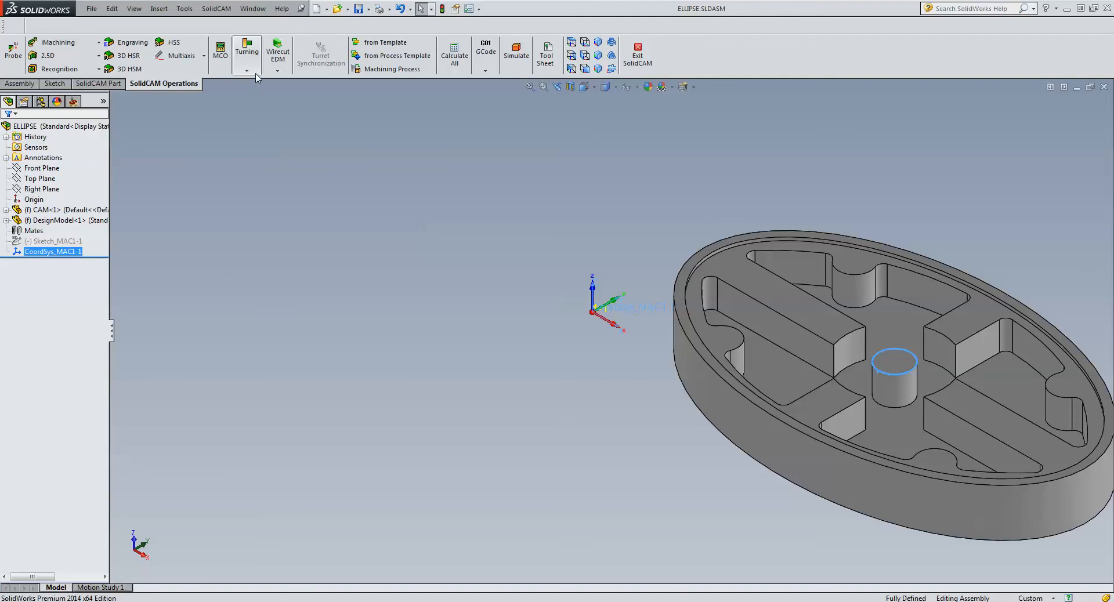
# - Open the recent CAM-part 01 auto chamfer.prz and briefly highlight the upper face of the part's ribs
pyautogui.click(218, 8)
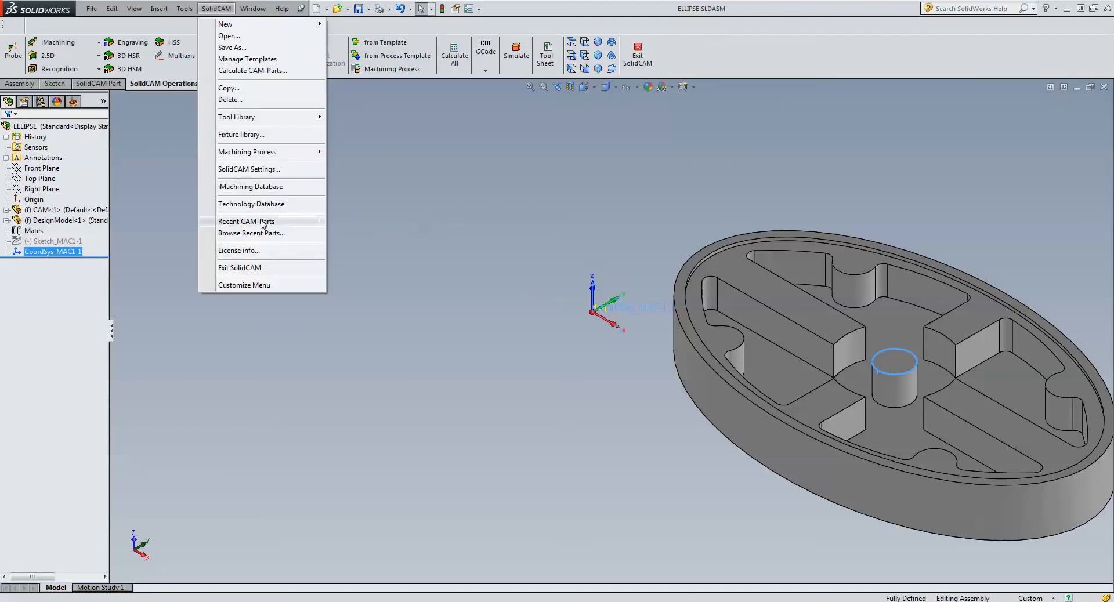
pyautogui.moveTo(261, 222)
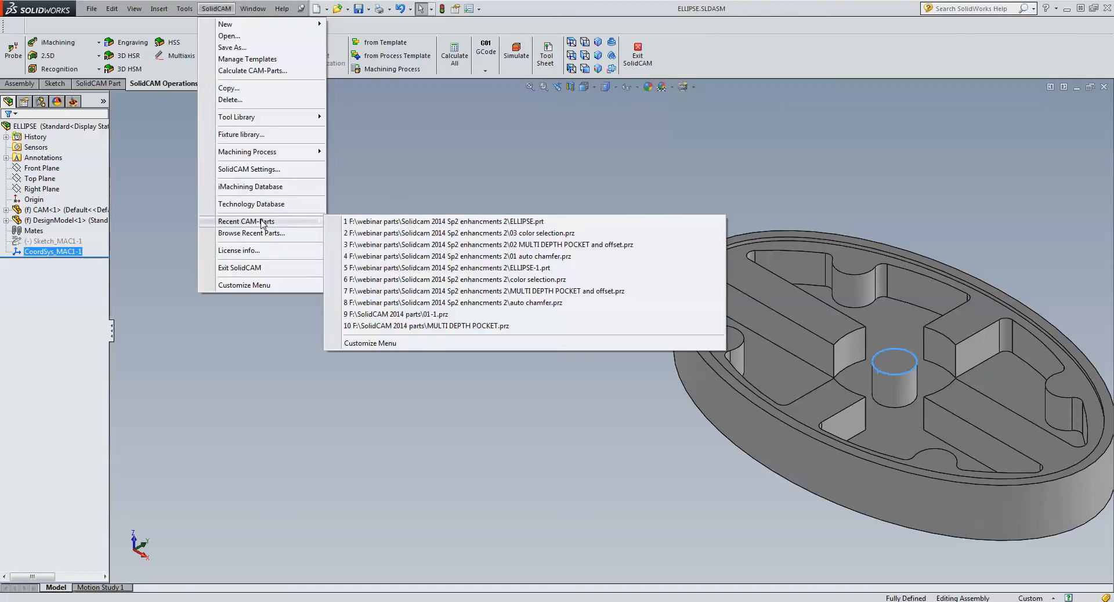
pyautogui.click(454, 261)
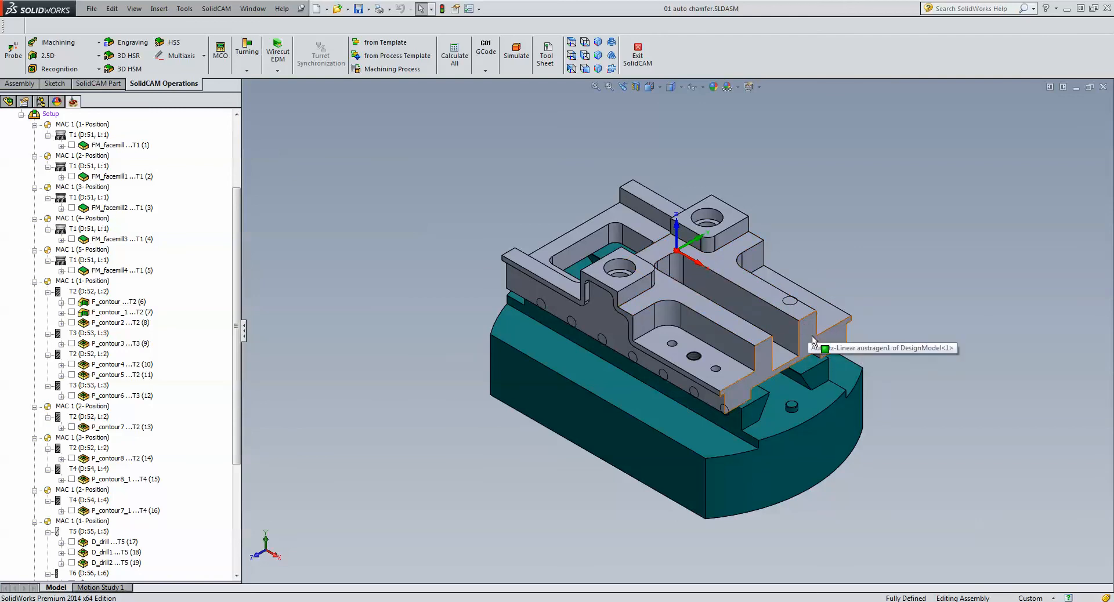
pyautogui.click(759, 296)
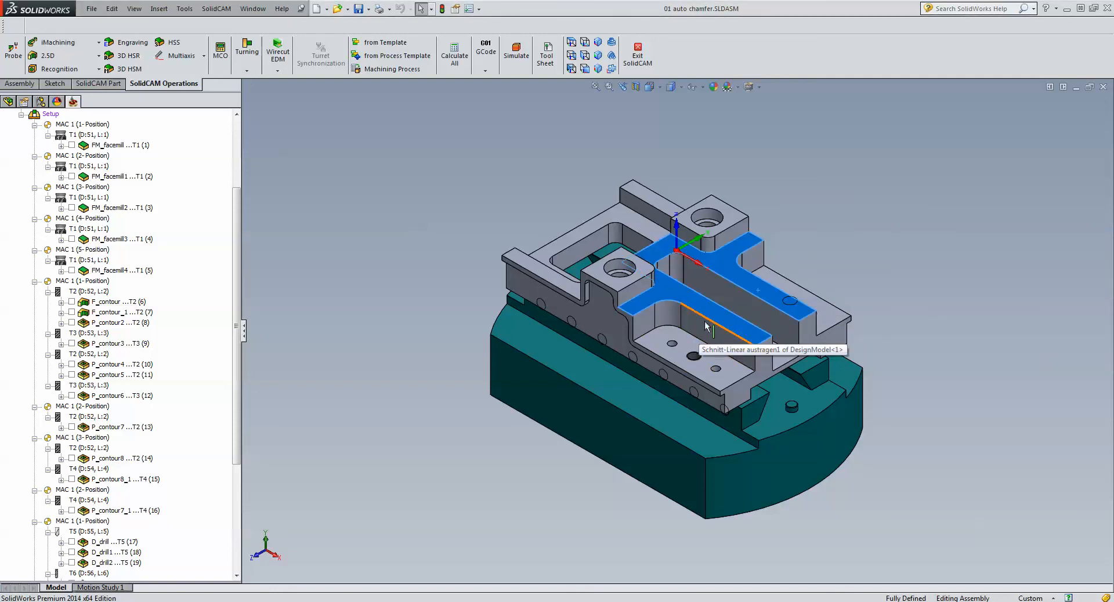
pyautogui.click(875, 234)
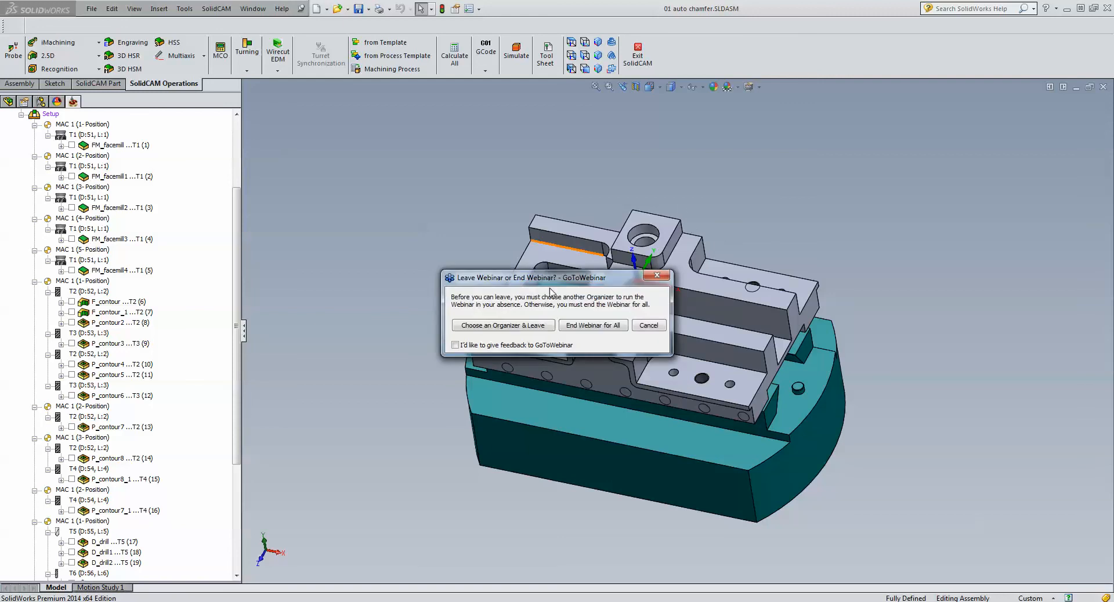
# - End the GoToWebinar session for all attendees
pyautogui.click(588, 327)
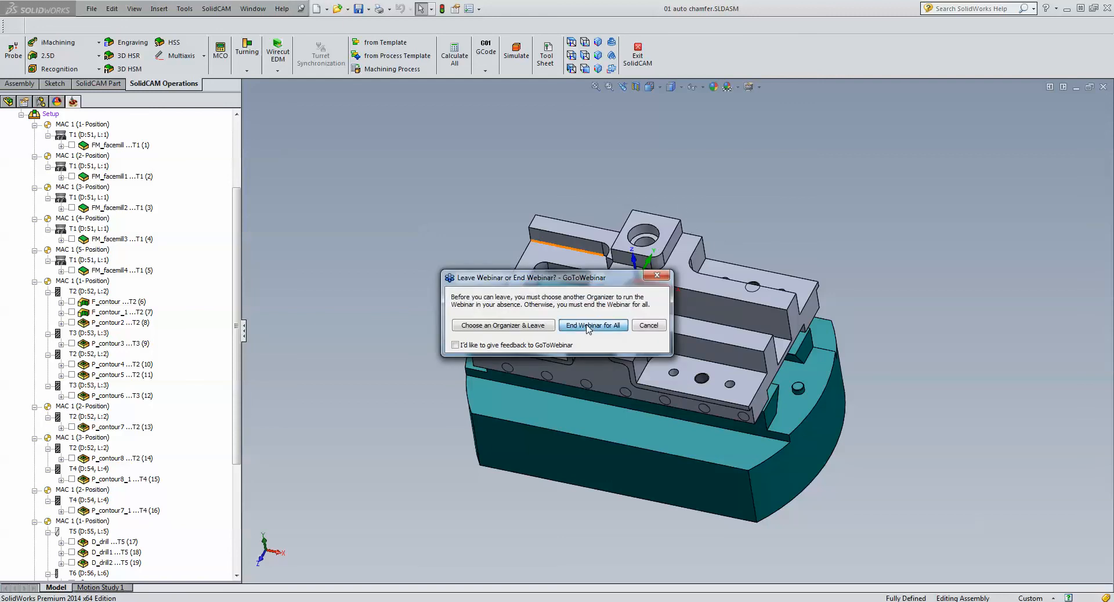